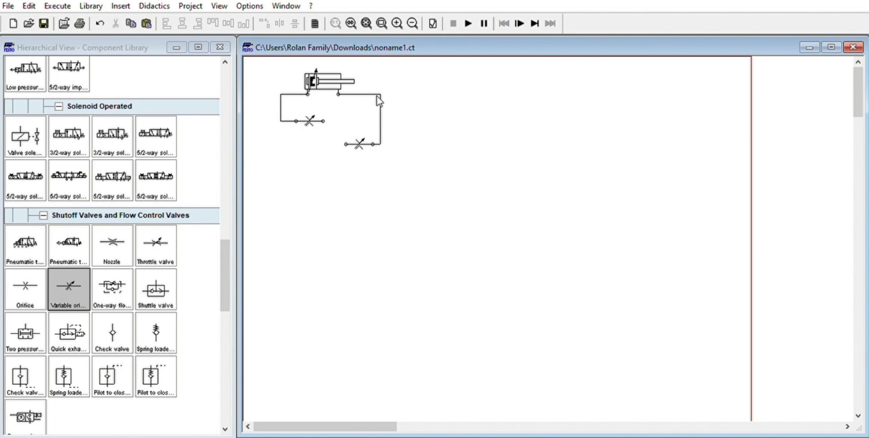
- Move the two variable orifices up beneath the cylinder and align them side by side at the same height
left_click_drag(359, 144, 302, 118)
left_click(344, 130)
mouse_move(360, 116)
left_mouse_down()
mouse_move(350, 115)
mouse_move(384, 105)
mouse_move(351, 115)
mouse_move(355, 103)
left_mouse_up()
left_click(374, 135)
left_click(346, 98)
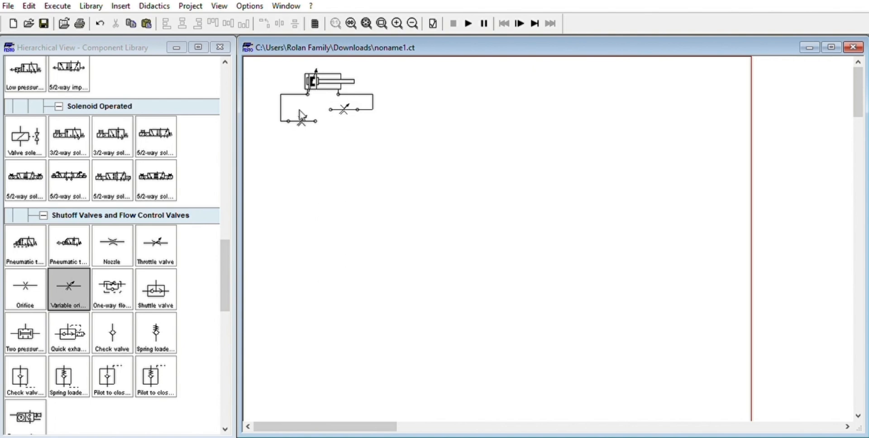
left_click_drag(299, 116, 304, 104)
left_click(320, 117)
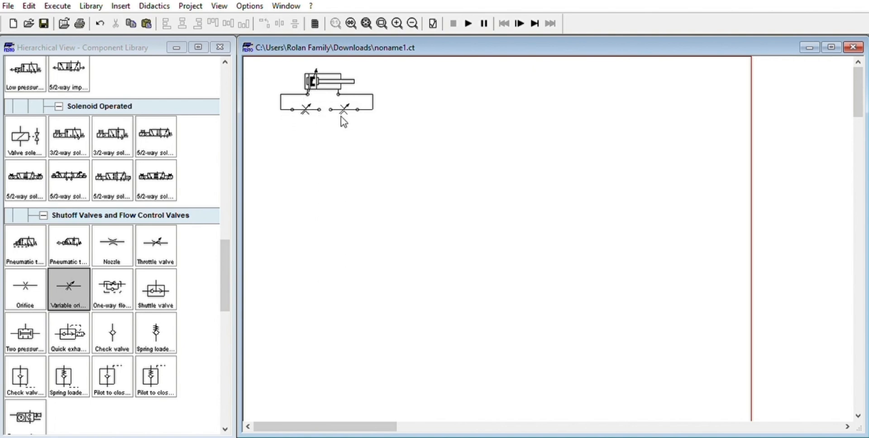
- Place a configurable 5/n way valve beneath the two variable orifices
scroll(112, 205, "down", 10)
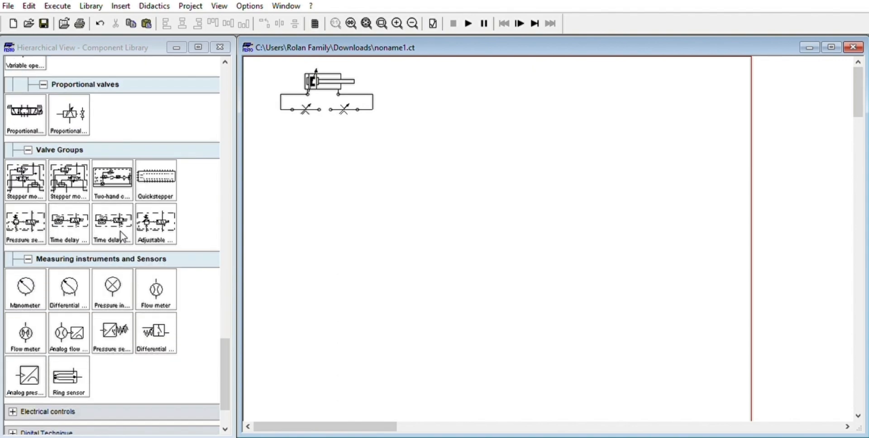
scroll(120, 232, "up", 12)
scroll(124, 203, "up", 6)
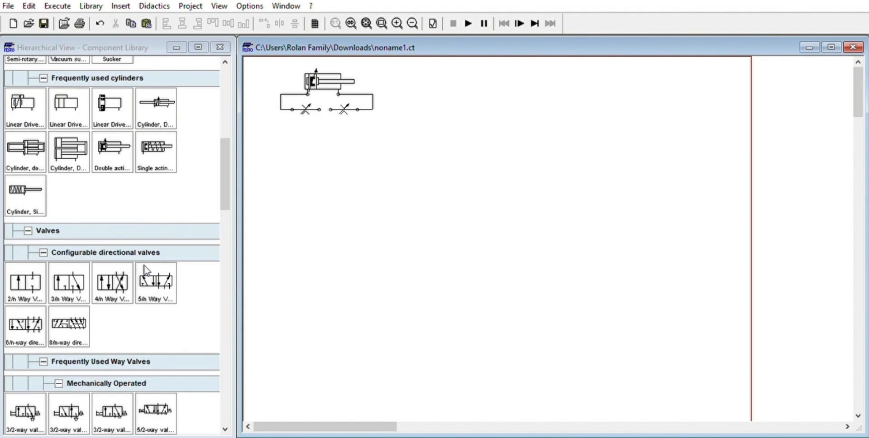
left_click_drag(149, 277, 339, 161)
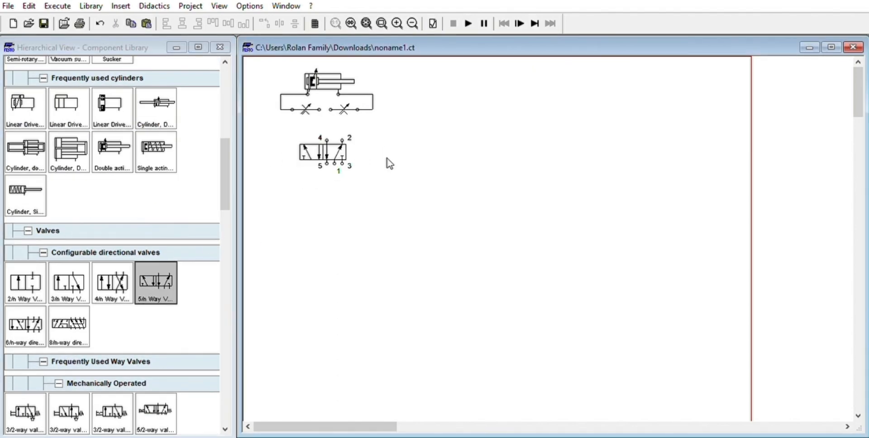
- Configure the 5/n way valve with pneumatic pilot actuation on both ends
left_click(311, 140)
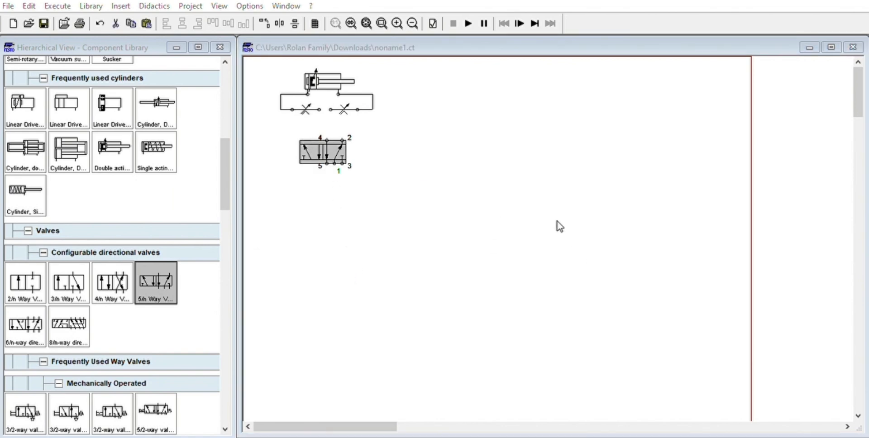
left_click(586, 243)
left_click(586, 243)
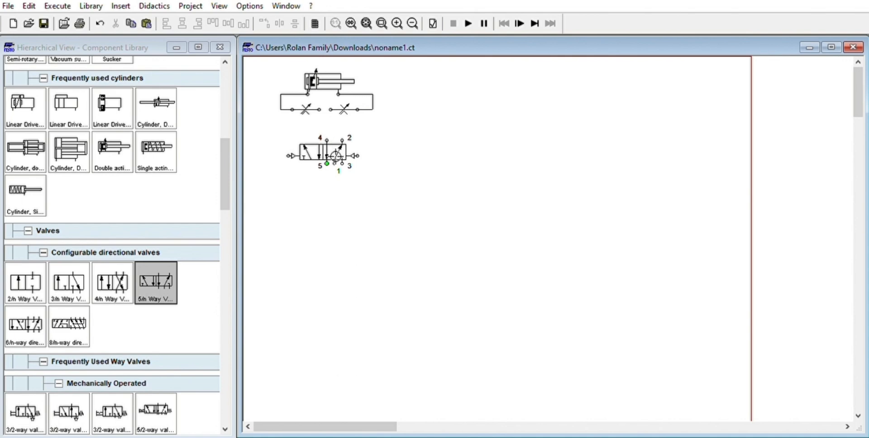
- Shift the 5/n way valve slightly left and down, and configure the terminations of its exhaust ports 3 and 5
left_click_drag(335, 156, 329, 156)
left_click(381, 128)
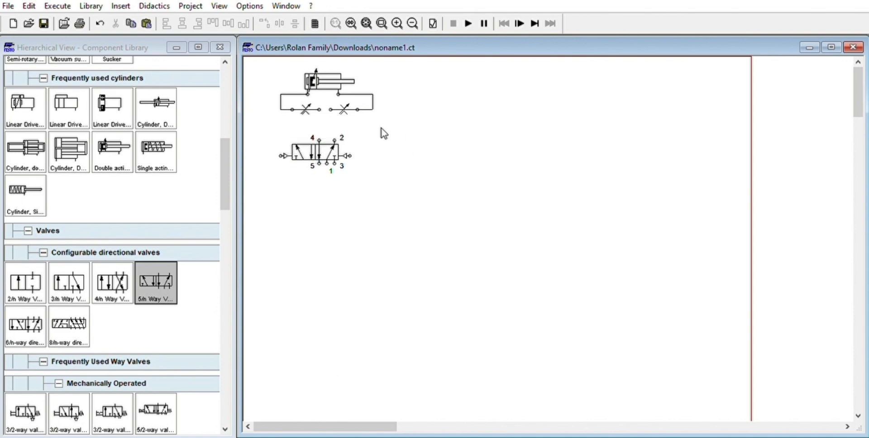
mouse_move(331, 110)
left_mouse_down()
mouse_move(342, 139)
mouse_move(329, 157)
left_mouse_up()
left_click(320, 163)
left_click(390, 286)
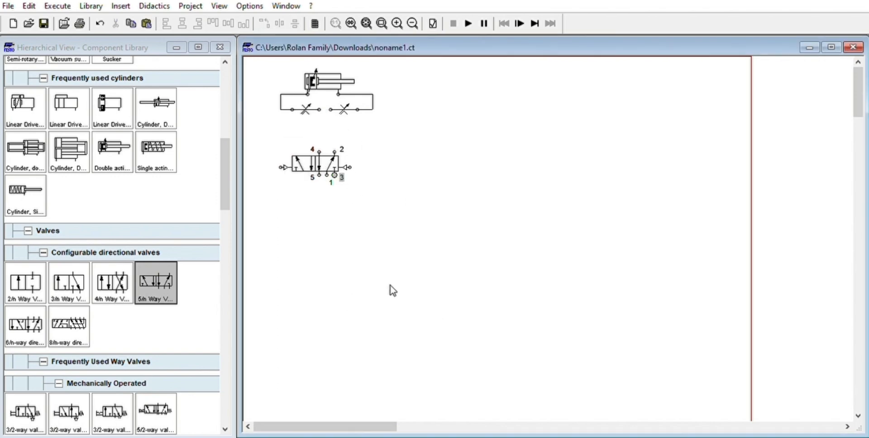
double_click(319, 175)
- Connect ports 4 and 2 of the 5/n way valve to the variable orifices and move the valve up close to them
left_click_drag(329, 127, 319, 152)
left_click_drag(330, 110, 337, 128)
left_click(378, 120)
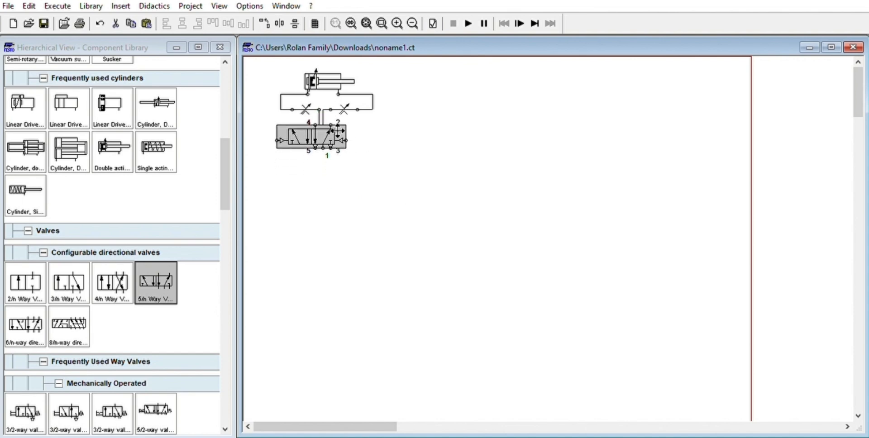
left_click(367, 118)
left_click(327, 139)
left_click(370, 104)
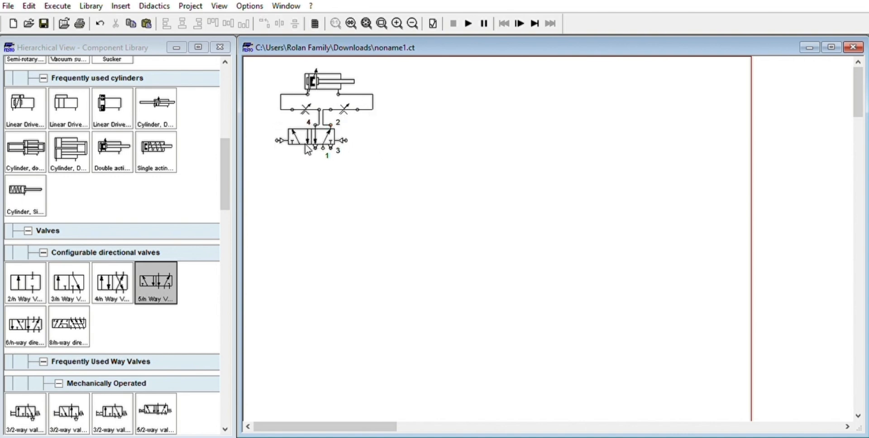
- Select the whole circuit and shift it to the right to free space on its left side
left_click_drag(322, 145, 280, 58)
left_click_drag(332, 79, 363, 78)
left_click(386, 132)
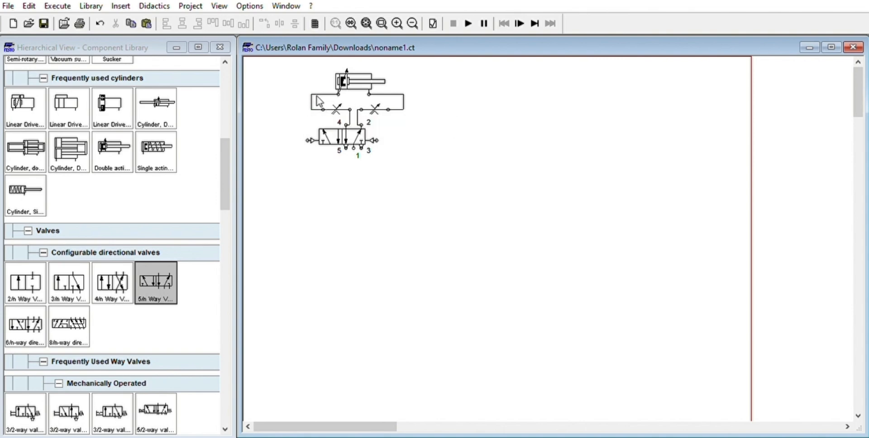
left_click_drag(363, 136, 362, 136)
left_click(379, 123)
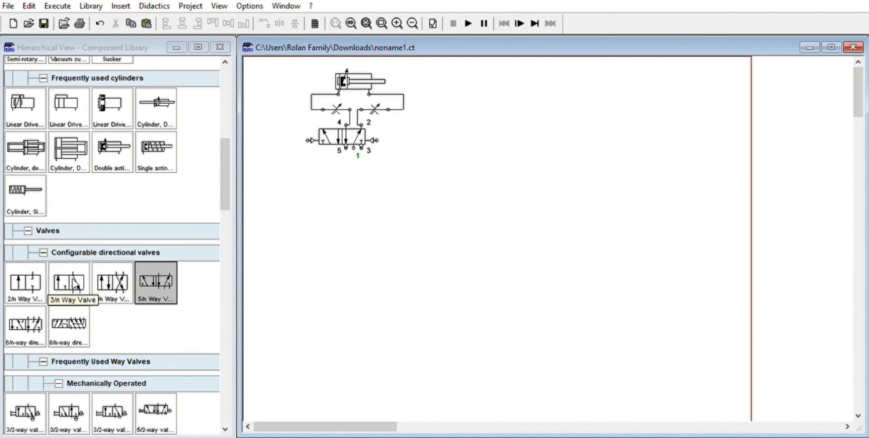
- Place a configurable 3/n way valve below the 5/n way valve and shift the existing circuit further right
left_click_drag(68, 283, 337, 187)
left_click_drag(359, 70, 306, 69)
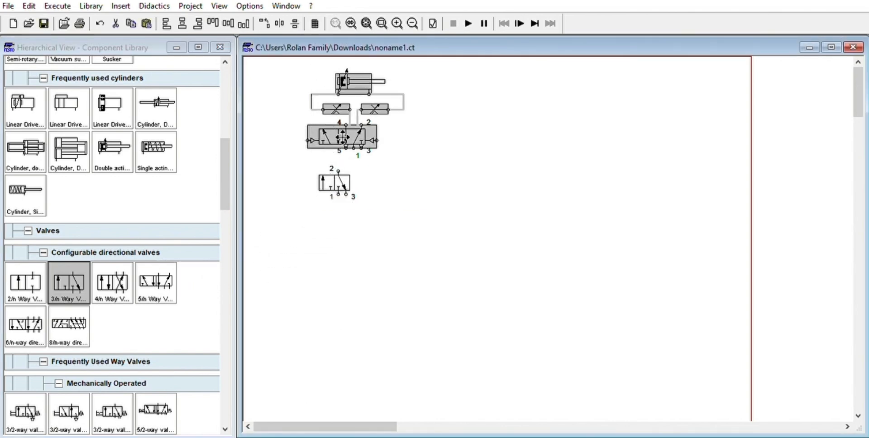
left_click_drag(342, 136, 364, 136)
left_click(364, 180)
left_click_drag(343, 180, 362, 183)
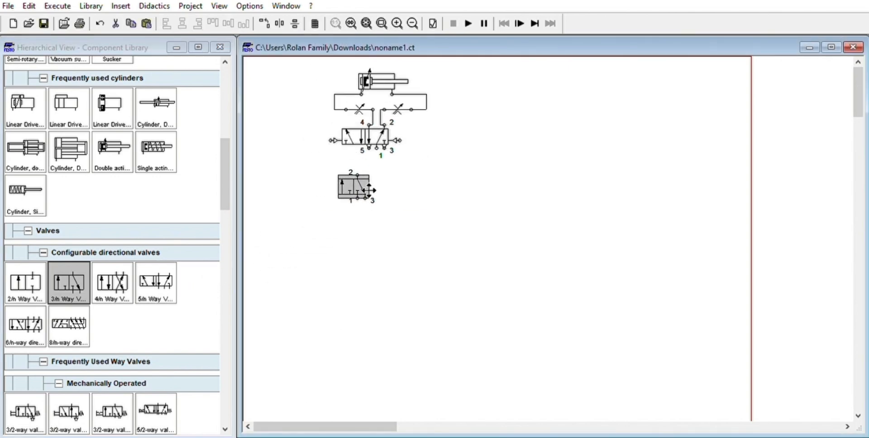
left_click(426, 188)
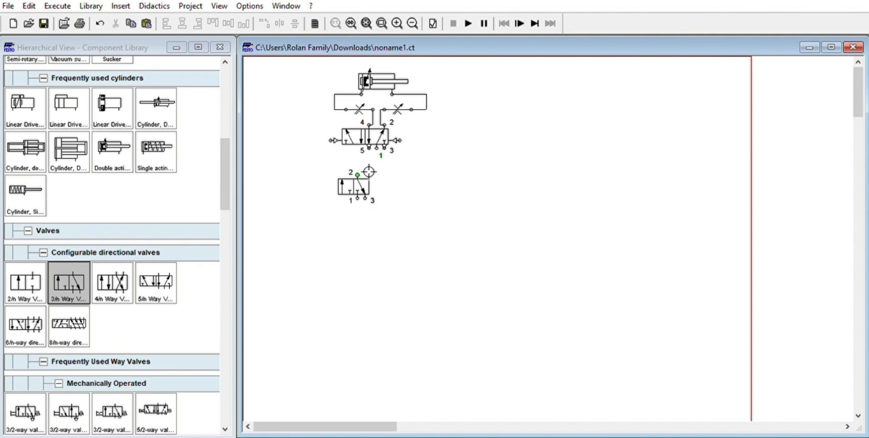
- Configure the 3/n way valve with a left pneumatic pilot and right spring return, and connect its port 2 to the 5/n valve's left pilot
left_click_drag(359, 180, 335, 183)
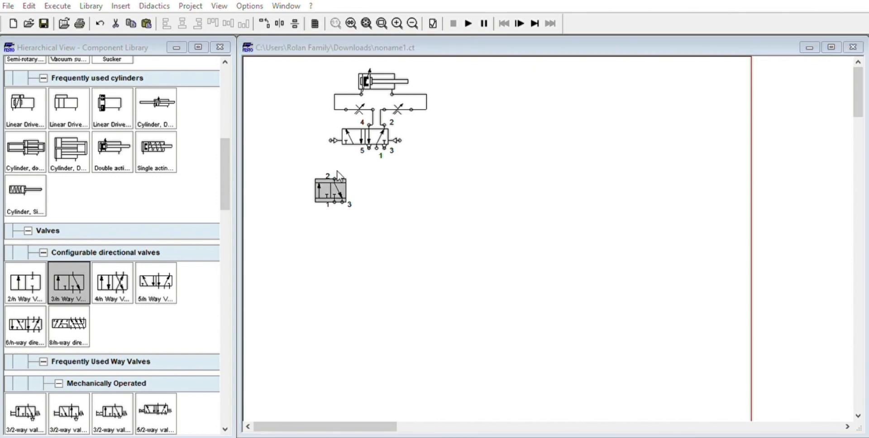
left_click(516, 325)
left_click_drag(331, 140, 333, 188)
left_click(436, 175)
left_click(319, 190)
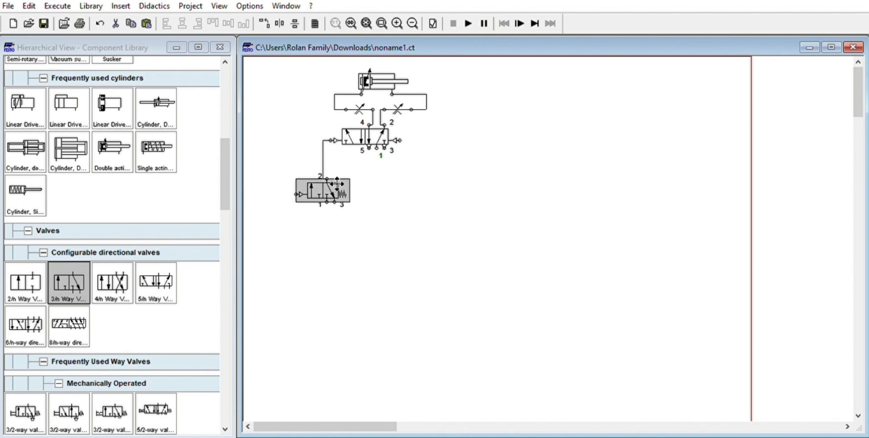
left_click(395, 153)
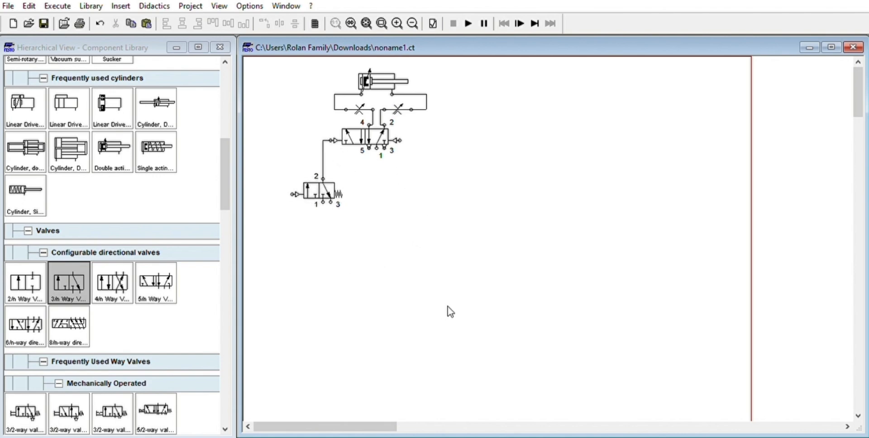
- Duplicate the 3/n way valve to the right and connect the copy's port 2 to the 5/n valve's right pilot
left_click_drag(317, 180, 439, 185)
left_click(534, 195)
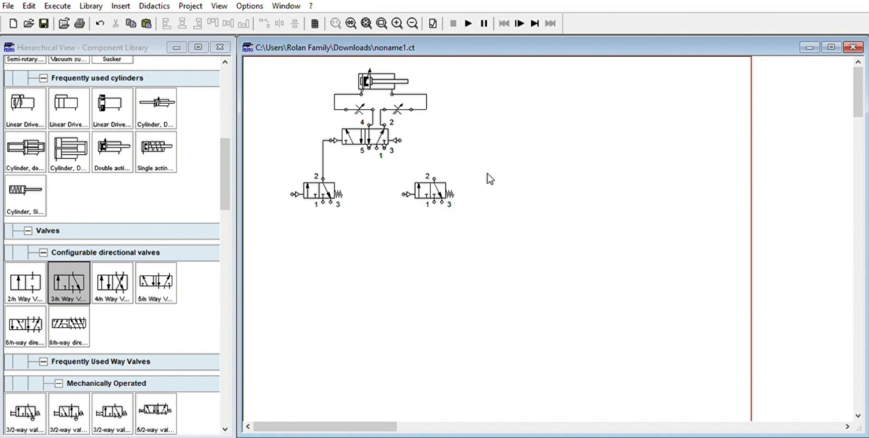
left_click_drag(400, 141, 424, 194)
left_click(433, 194)
left_click(450, 156)
left_click_drag(443, 158, 433, 159)
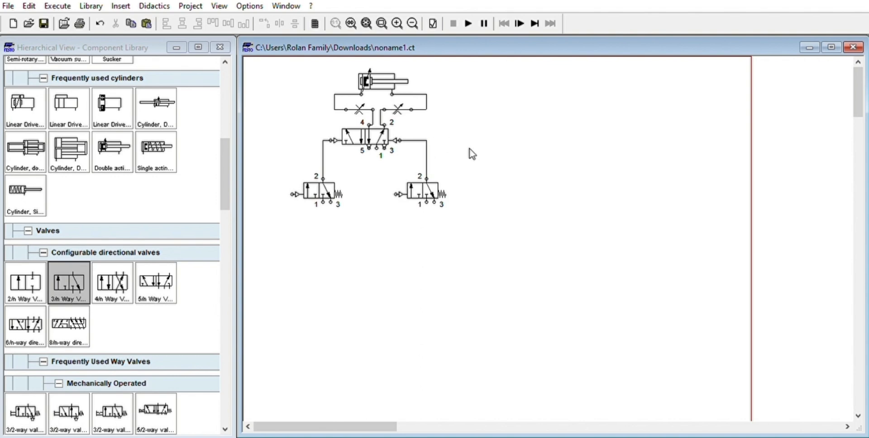
- Collapse the mechanically, pneumatically and solenoid operated valve groups and place a shuttle valve below the left 3/n way valve
scroll(105, 277, "down", 5)
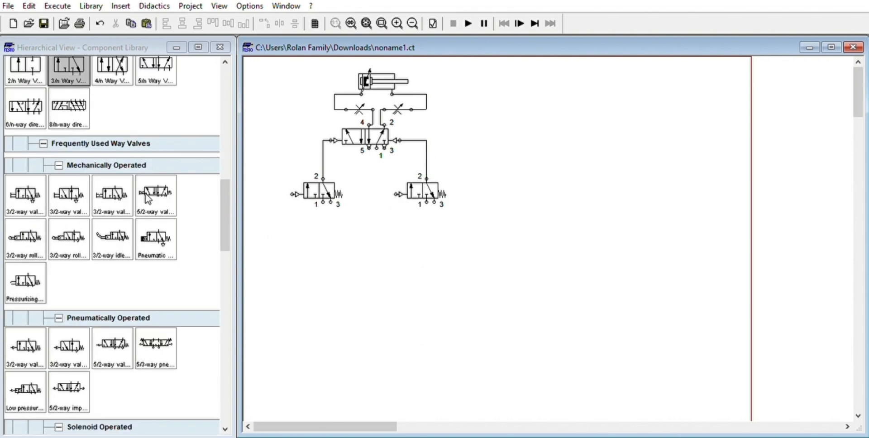
left_click(139, 162)
left_click(125, 187)
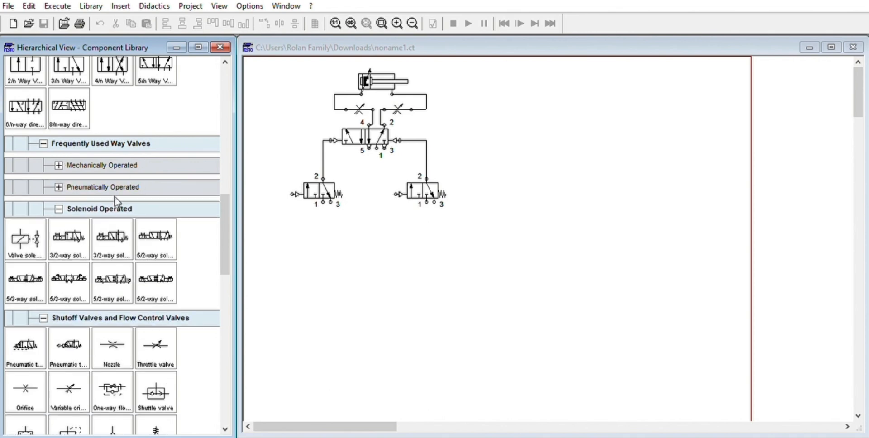
left_click(117, 208)
left_click_drag(156, 303, 312, 241)
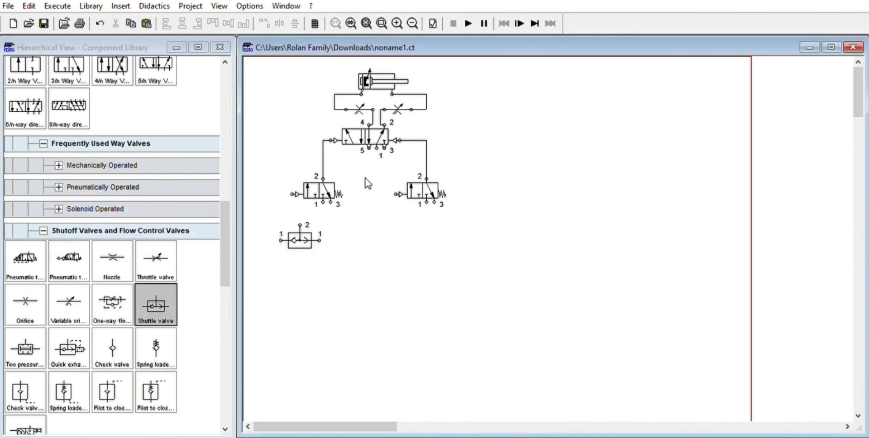
- Raise both 3/n way valves closer to the 5/n way valve and align them at the same height
left_click_drag(318, 191, 319, 179)
left_click_drag(409, 181, 407, 164)
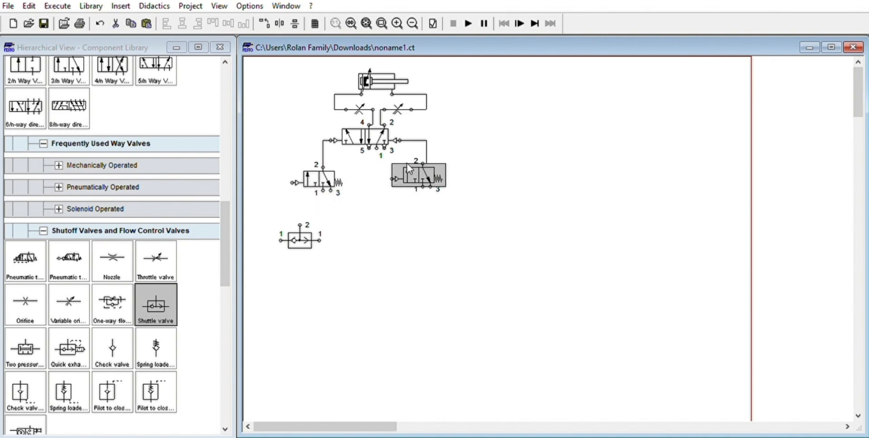
left_click(316, 169)
left_click_drag(316, 170, 320, 162)
left_click_drag(419, 172, 425, 171)
left_click(442, 186)
left_click(421, 196)
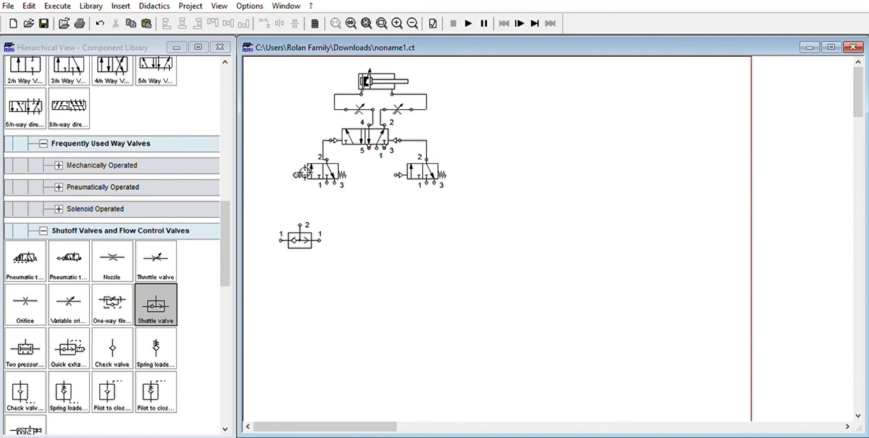
- Connect the left 3/n valve's pilot to port 2 of the shuttle valve and shift the whole circuit right
left_click_drag(297, 174, 288, 217)
left_click(352, 198)
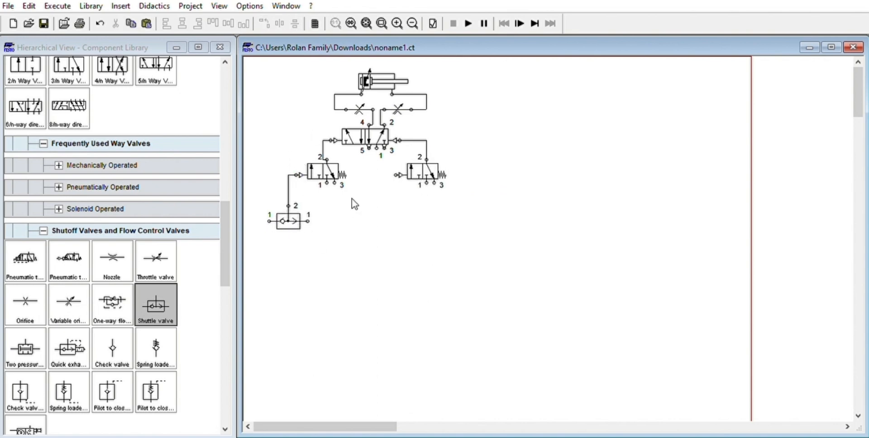
left_click_drag(486, 243, 274, 72)
left_click_drag(365, 136, 379, 135)
left_click(447, 225)
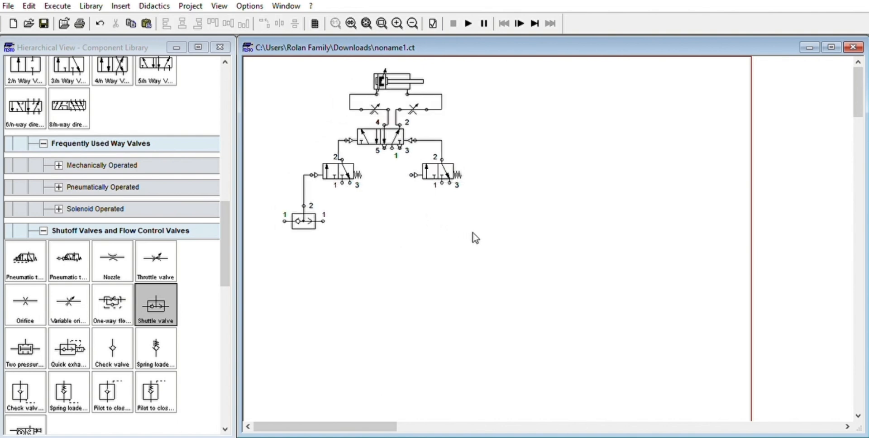
- Duplicate the shuttle valve and place the copy directly below the original
left_click(309, 217)
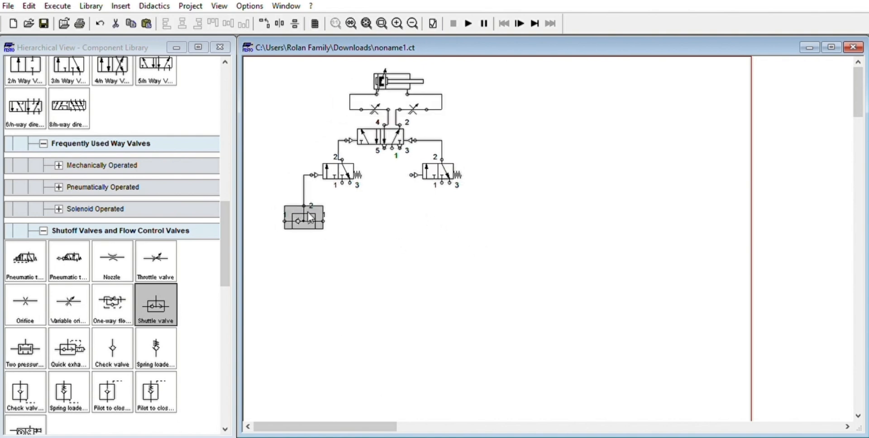
left_click(374, 244)
key("ctrl+v")
left_click_drag(581, 265, 349, 276)
left_click(411, 267)
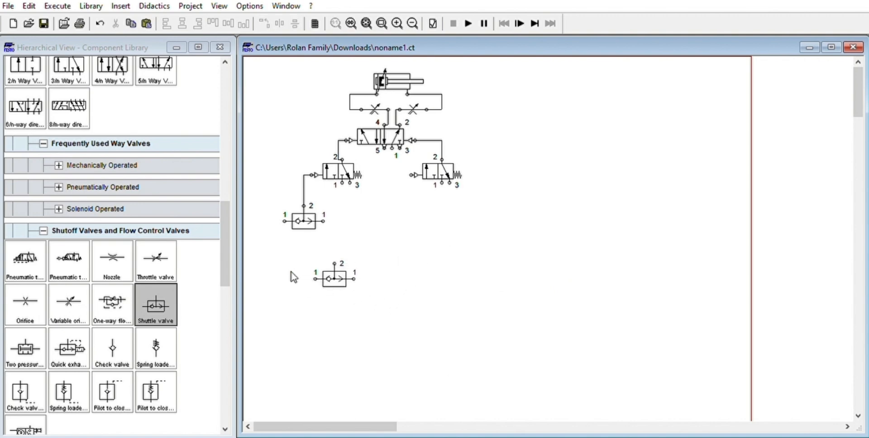
left_click_drag(334, 278, 305, 279)
left_click_drag(284, 220, 285, 279)
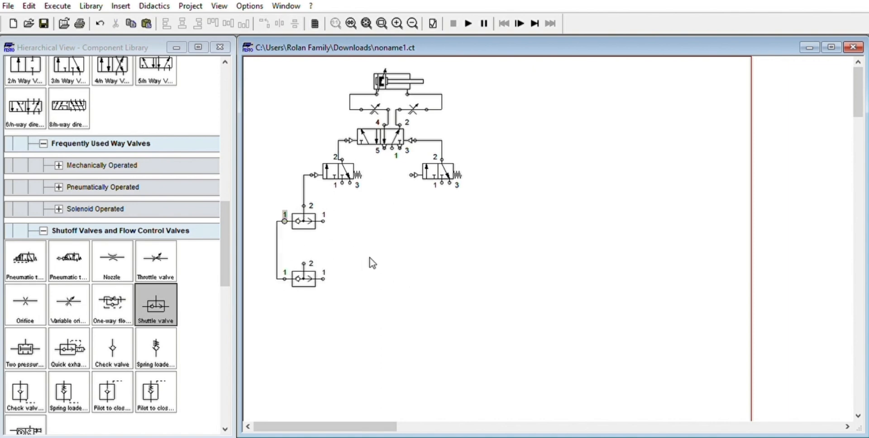
left_click(277, 250)
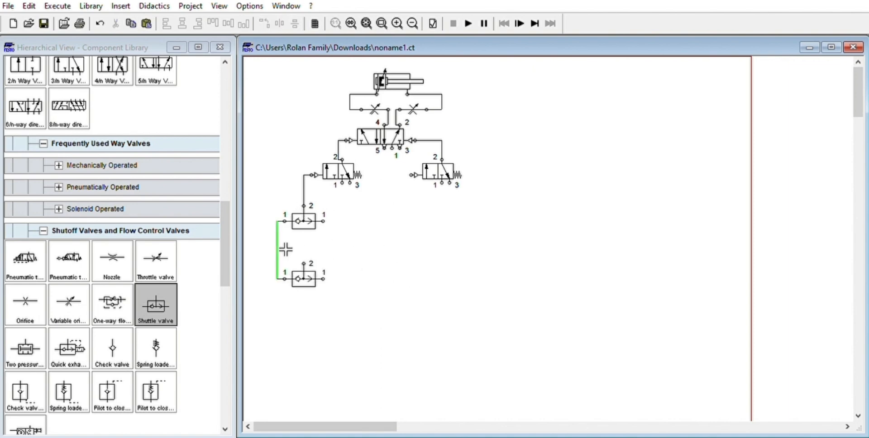
key("Delete")
- Connect the upper shuttle valve's left port 1 to port 2 of the lower shuttle valve
left_click_drag(285, 221, 314, 261)
left_click(370, 264)
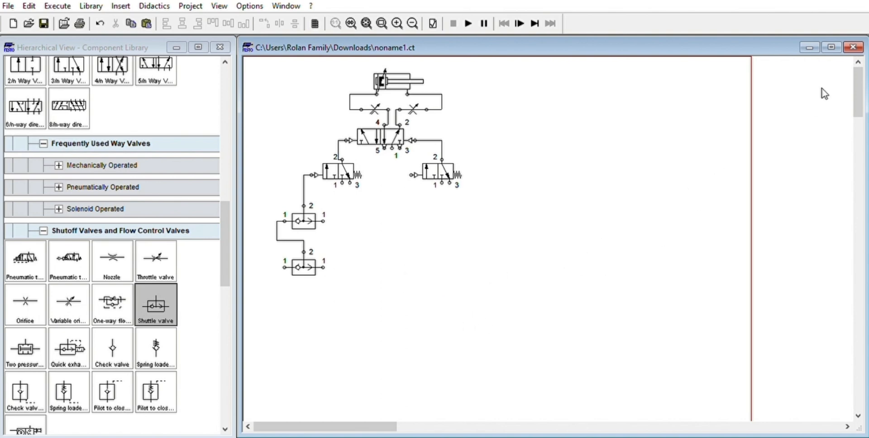
left_click_drag(375, 425, 353, 424)
- Add another shuttle valve copy below the right 3/n way valve and connect its port 2 to that valve's pilot
left_click(304, 210)
key("ctrl+v")
left_click(467, 240)
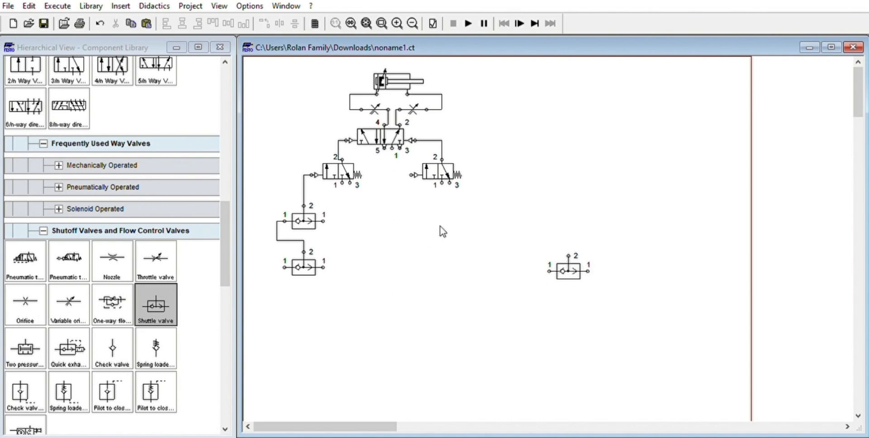
left_click_drag(576, 263, 405, 218)
left_click(453, 215)
left_click_drag(411, 174, 395, 209)
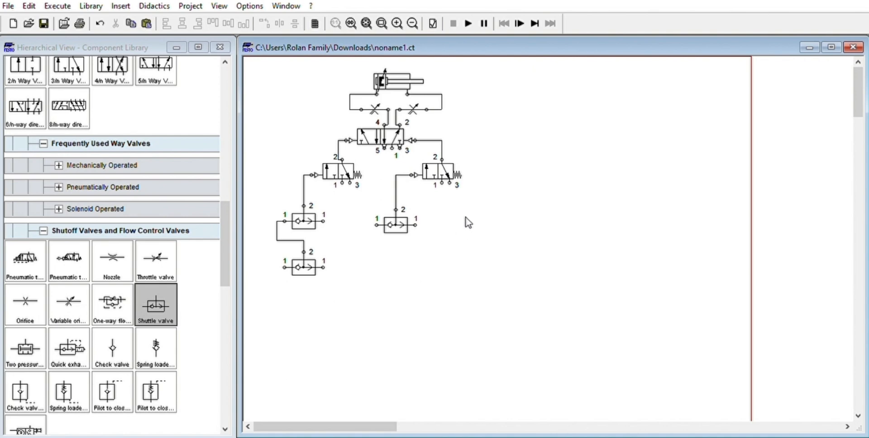
- Add a shuttle valve copy to the right of the right-hand shuttle valve and rotate it so its port 2 faces left
left_click(399, 220)
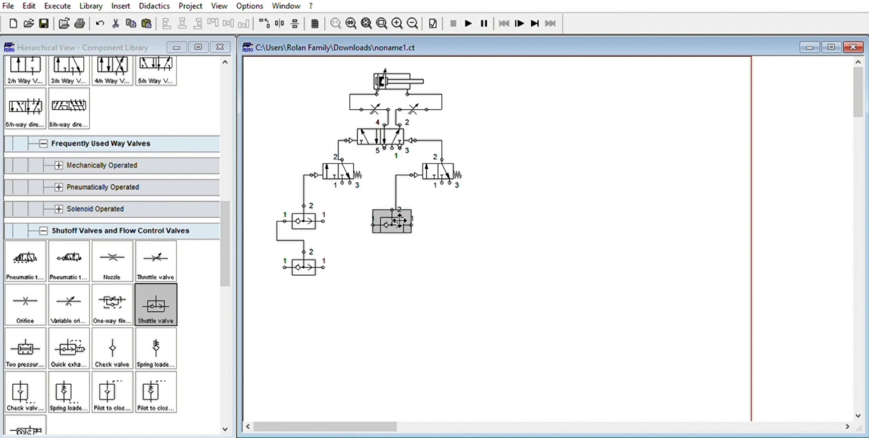
left_click_drag(399, 221, 403, 223)
left_click(455, 236)
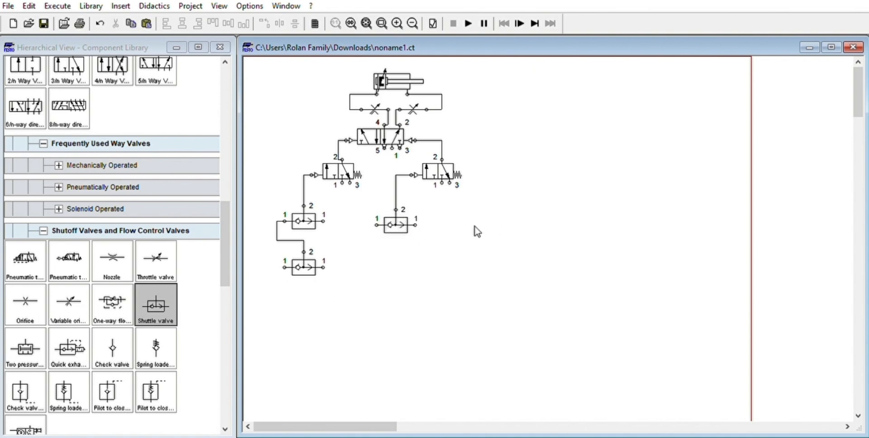
key("ctrl+v")
left_click_drag(568, 267, 480, 242)
left_click(485, 231)
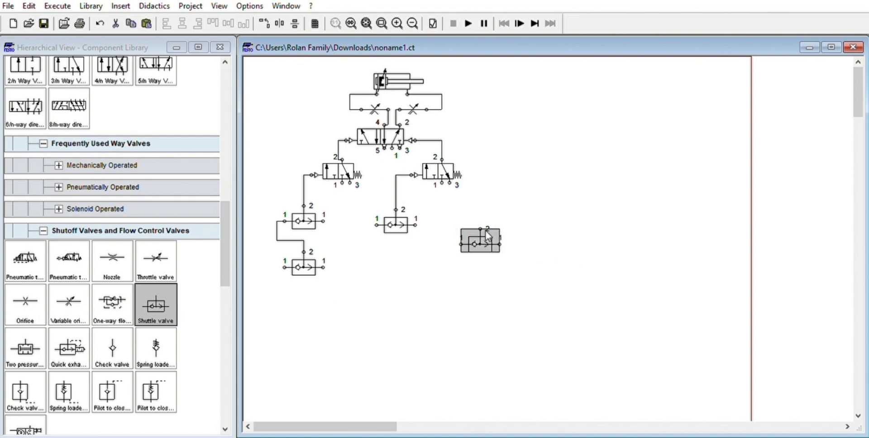
key("ctrl+r")
key("ctrl+r")
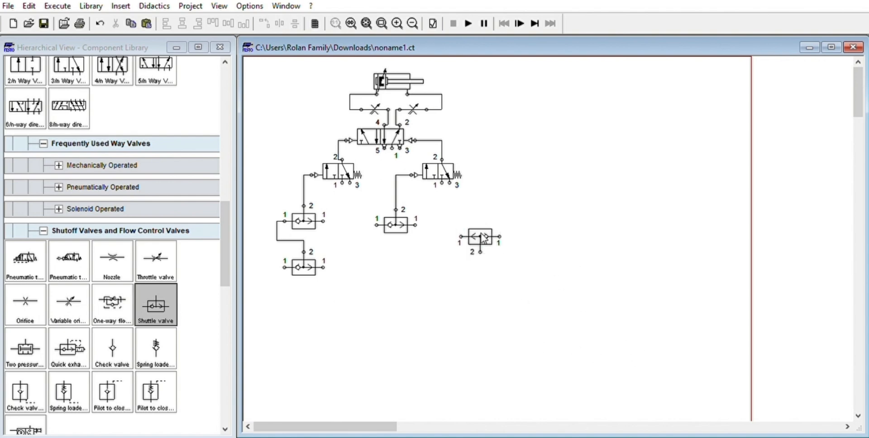
key("ctrl+r")
left_click(548, 258)
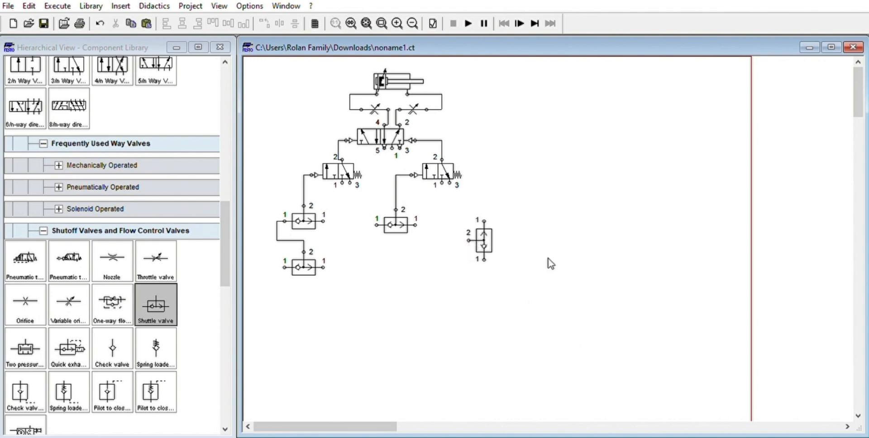
- Place the rotated shuttle valve beside the right-hand shuttle valve and connect its port 2 to that valve's right port 1
left_click_drag(480, 234, 453, 218)
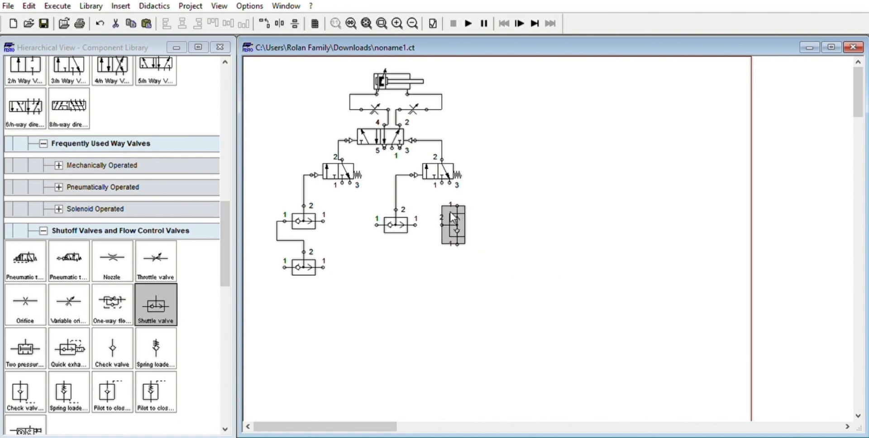
left_click(495, 197)
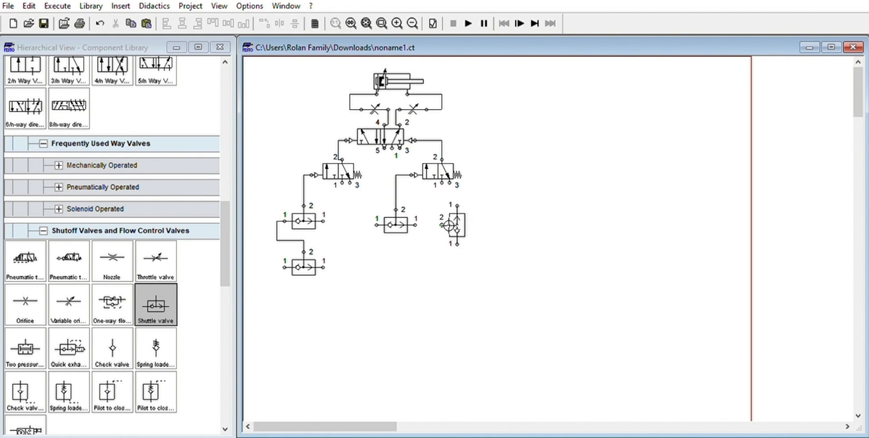
left_click_drag(471, 217, 461, 222)
left_click(583, 206)
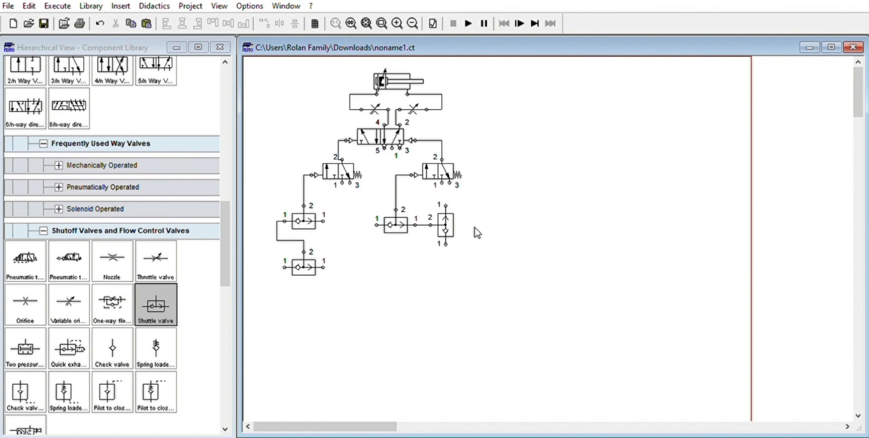
- Terminate port 3 of both piloted 3/n way valves with an exhaust
double_click(449, 182)
double_click(349, 182)
left_click(384, 287)
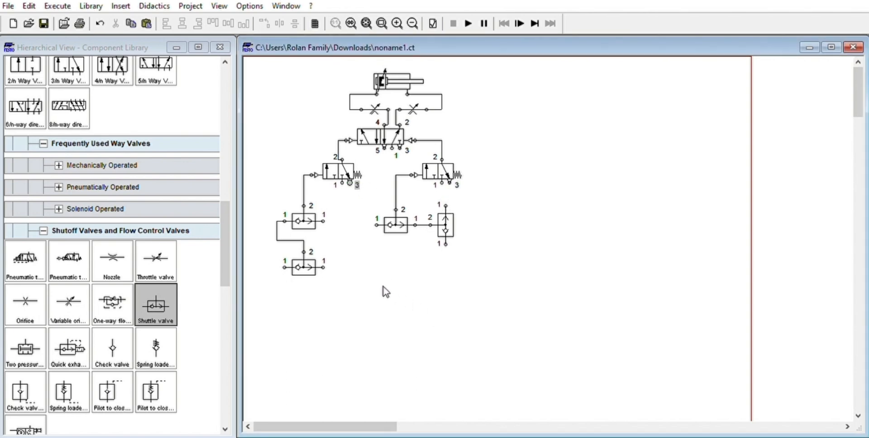
left_click(408, 275)
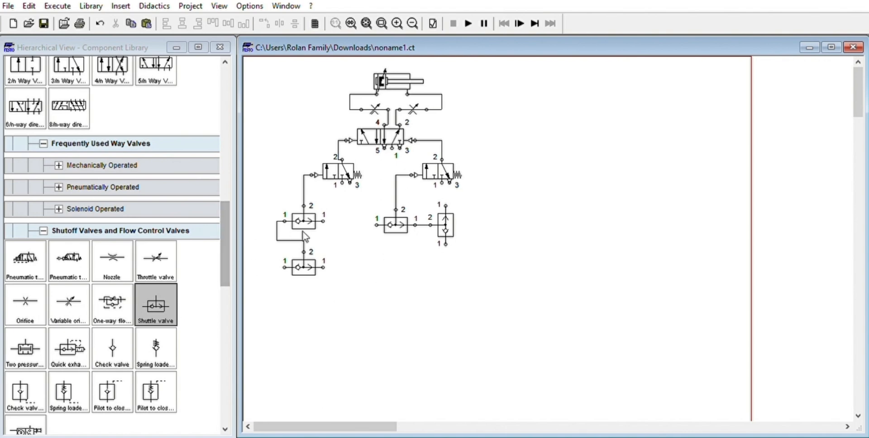
- Add an air service unit above the air reservoir and connect its left port to the reservoir's right port
scroll(327, 227, "down", 2)
scroll(423, 253, "down", 10)
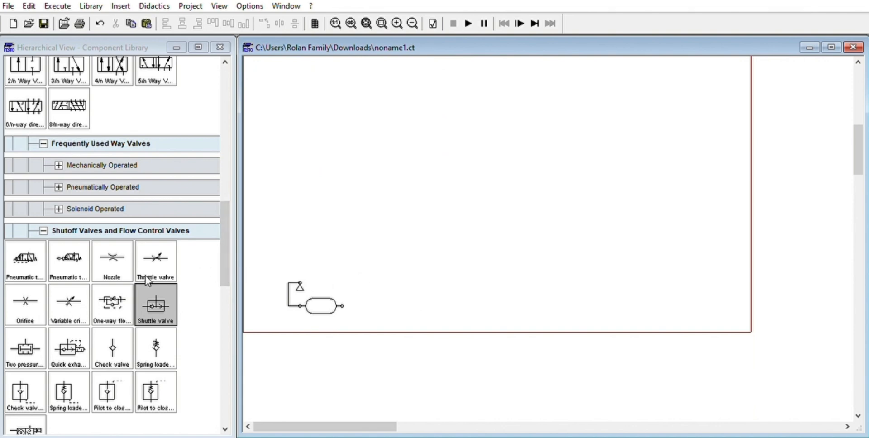
scroll(145, 274, "up", 5)
scroll(145, 270, "up", 3)
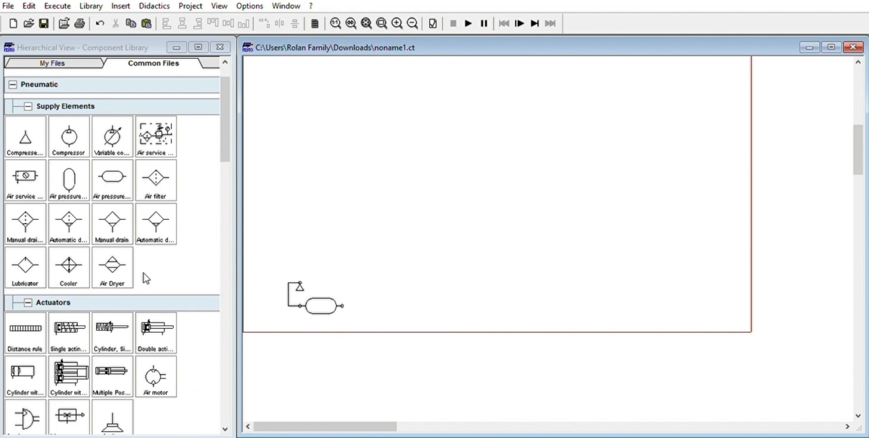
scroll(143, 273, "down", 3)
scroll(161, 281, "up", 3)
scroll(122, 172, "down", 3)
scroll(127, 277, "down", 3)
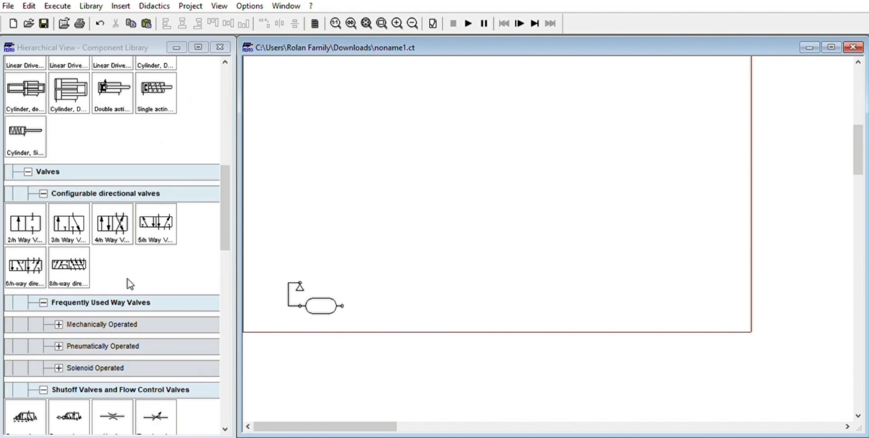
scroll(132, 275, "up", 5)
mouse_move(23, 176)
left_mouse_down()
mouse_move(349, 267)
mouse_move(341, 253)
mouse_move(352, 270)
left_mouse_up()
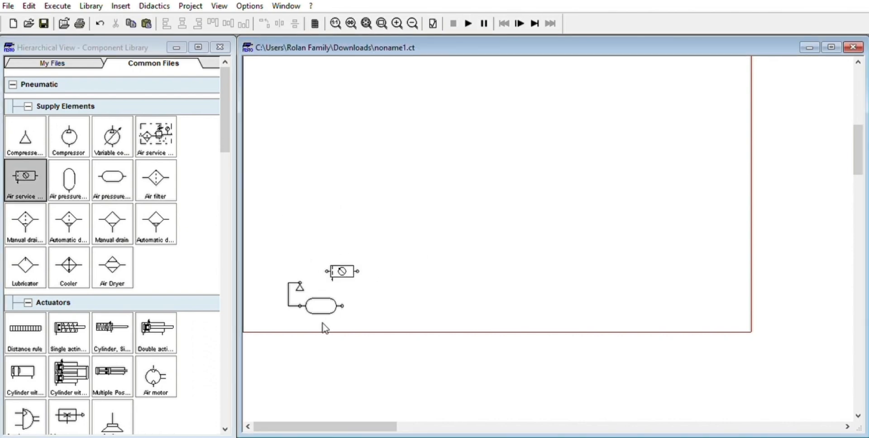
mouse_move(351, 304)
left_mouse_down()
mouse_move(327, 271)
mouse_move(341, 268)
mouse_move(341, 294)
left_mouse_up()
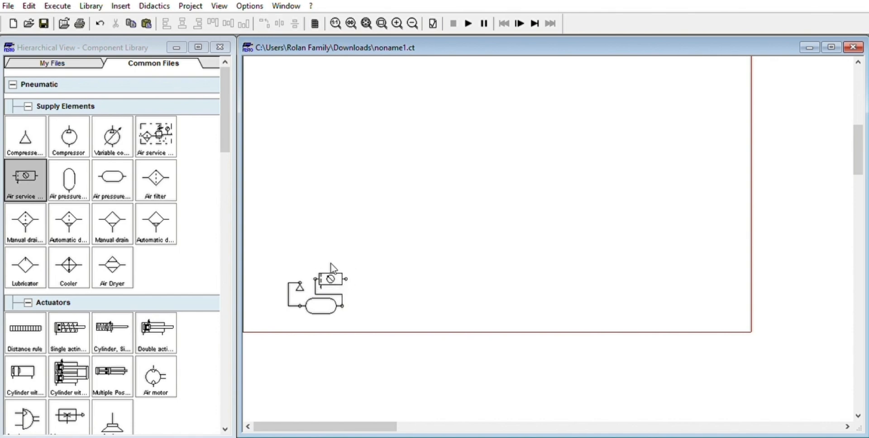
left_click(339, 275)
left_click(409, 261)
- Place a 3/n way valve above the air service unit and configure it with manual actuation on the left and spring return
scroll(159, 267, "down", 10)
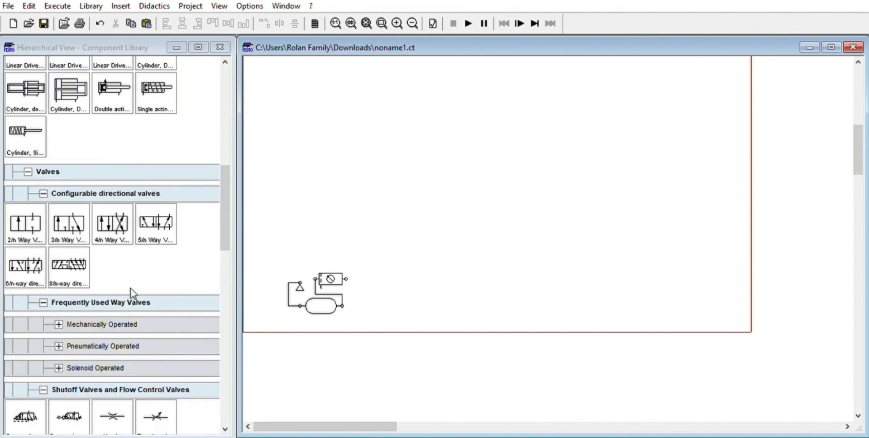
scroll(130, 288, "down", 3)
scroll(133, 284, "up", 12)
scroll(138, 286, "down", 2)
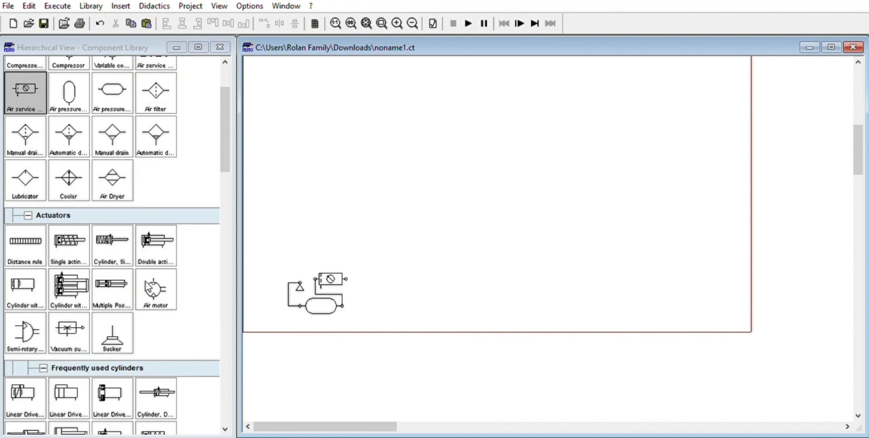
scroll(143, 283, "down", 6)
left_click_drag(69, 312, 398, 233)
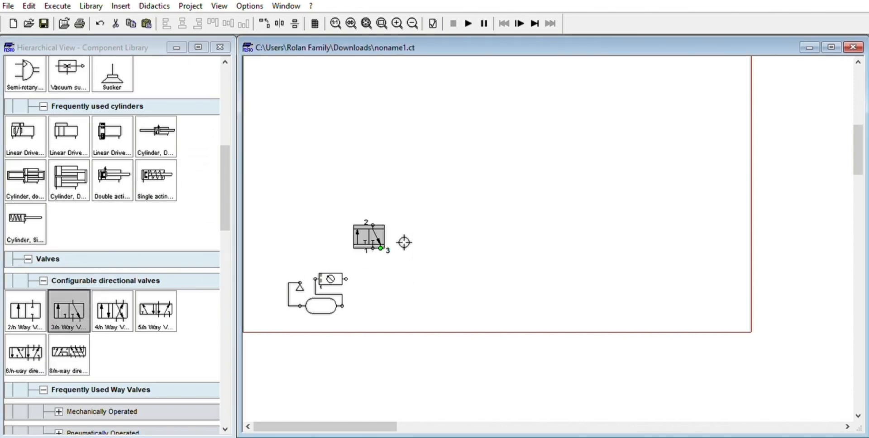
left_click(375, 232)
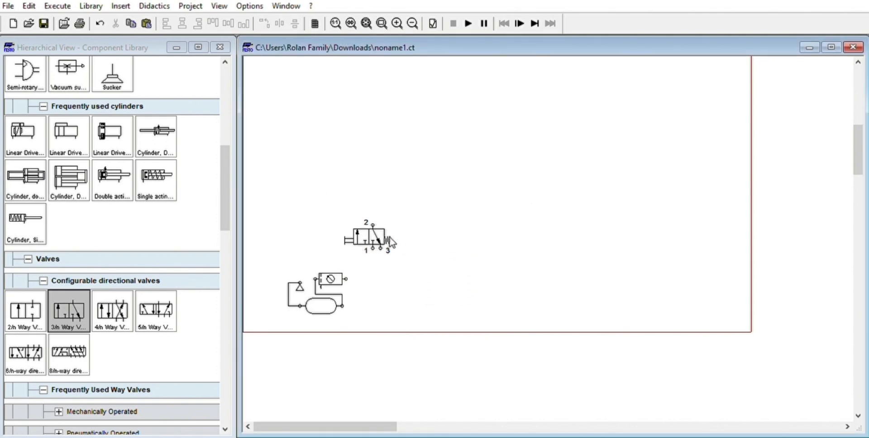
- Terminate port 3 of the manual 3/n way valve with an exhaust and connect its port 1 to the air service unit's outlet
double_click(380, 248)
left_click_drag(346, 279, 372, 248)
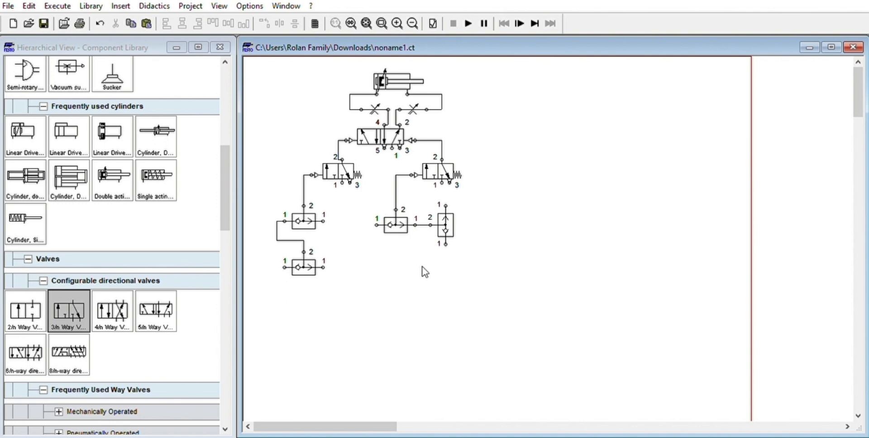
- Move the whole cylinder circuit with its way valves and shuttle valves right, across the page's right border
scroll(410, 246, "down", 2)
scroll(452, 262, "up", 2)
scroll(623, 289, "down", 2)
scroll(580, 291, "up", 2)
left_click_drag(601, 304, 256, 58)
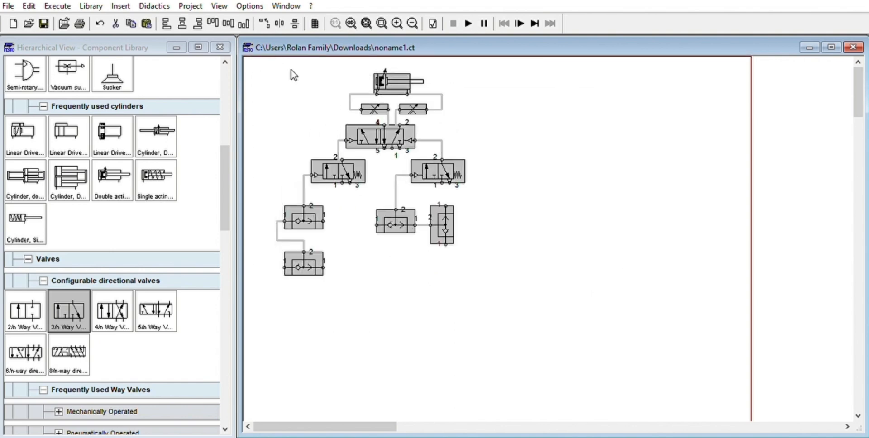
left_click_drag(368, 129, 772, 145)
left_click(443, 427)
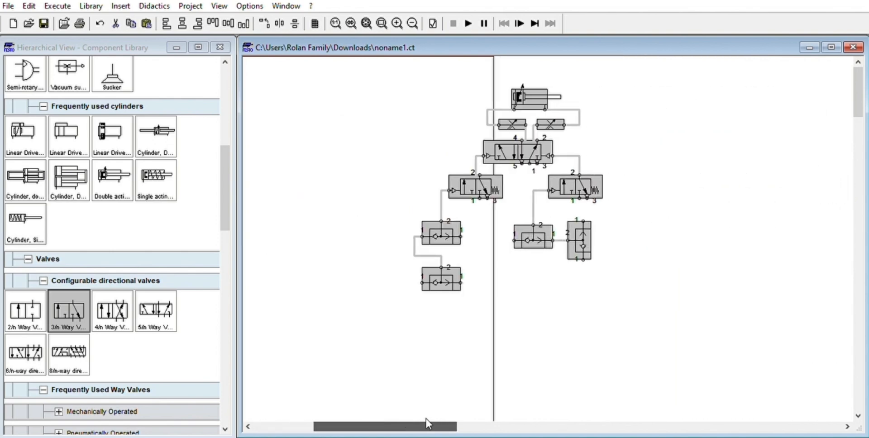
left_click_drag(401, 415, 308, 421)
- Move the air supply group with the manual 3/n way valve right, past the page border
left_click(452, 344)
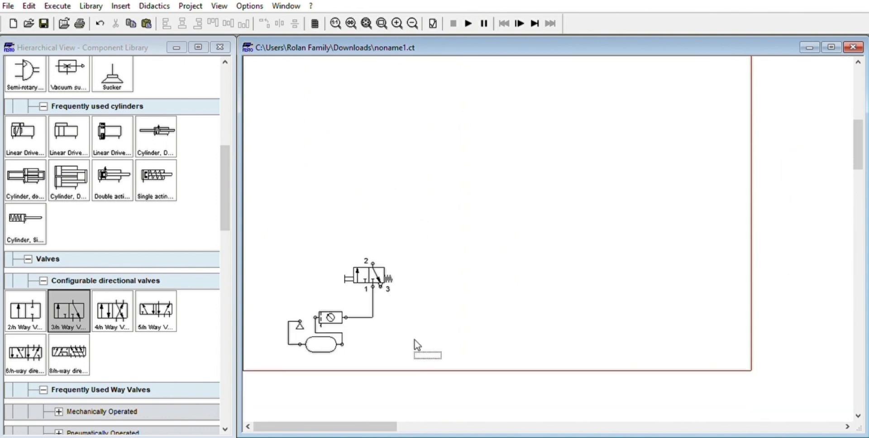
left_click_drag(442, 360, 283, 237)
left_click_drag(329, 315, 789, 283)
- Shift the whole cylinder circuit slightly further right and down, beyond the page's right border
left_click_drag(380, 427, 479, 428)
scroll(407, 307, "up", 5)
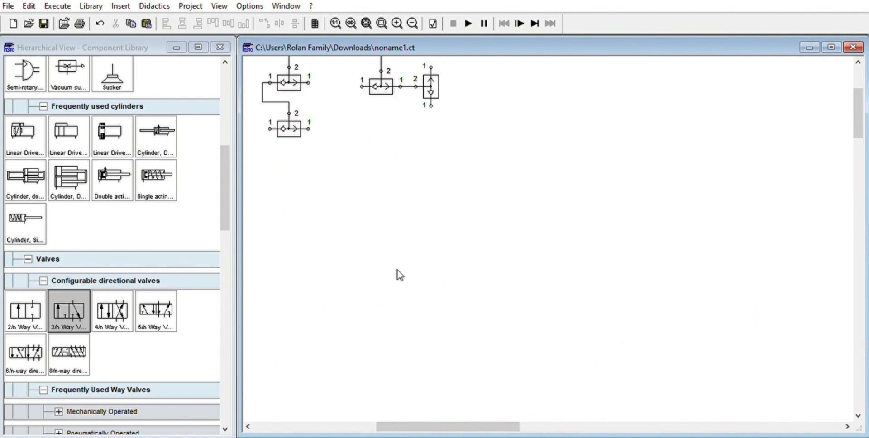
scroll(407, 272, "up", 5)
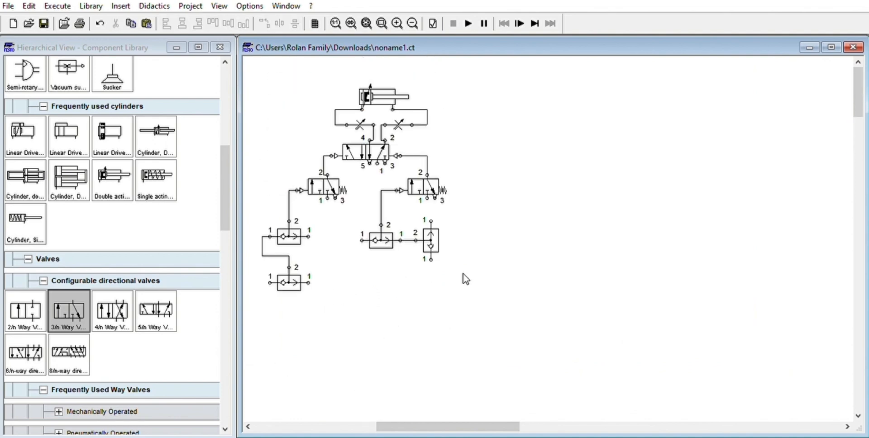
left_click_drag(660, 301, 249, 75)
left_click_drag(539, 182, 501, 159)
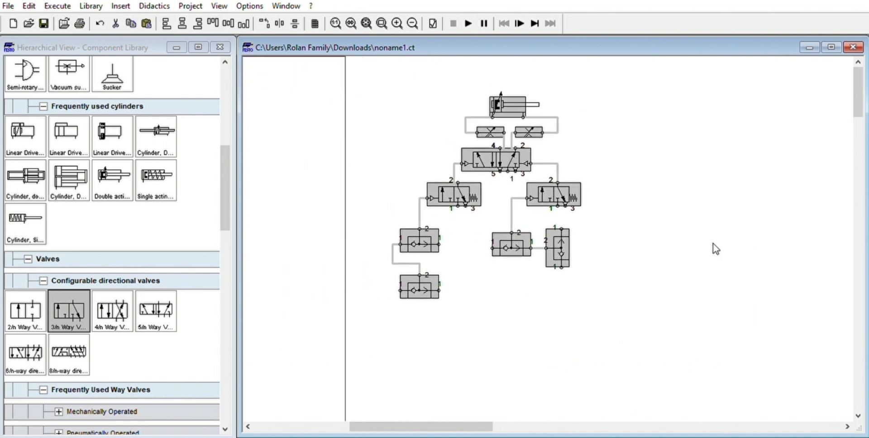
left_click(714, 246)
- Reposition the whole cylinder circuit slightly up and to the right
left_click_drag(436, 426, 461, 417)
scroll(403, 365, "down", 5)
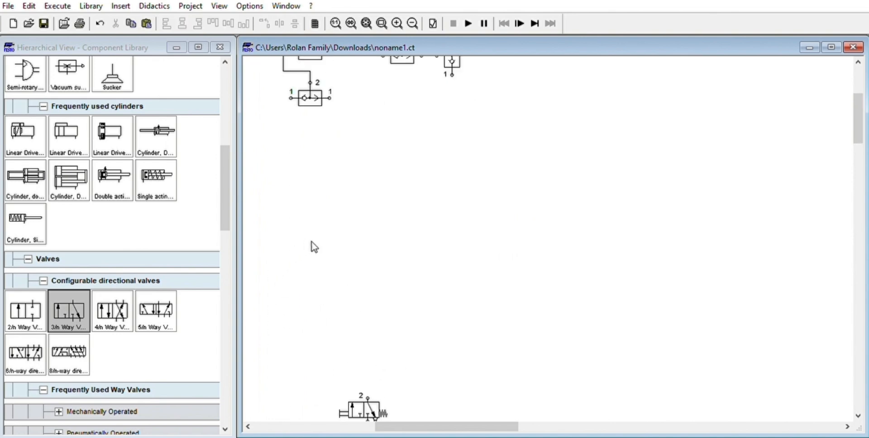
scroll(339, 170, "up", 4)
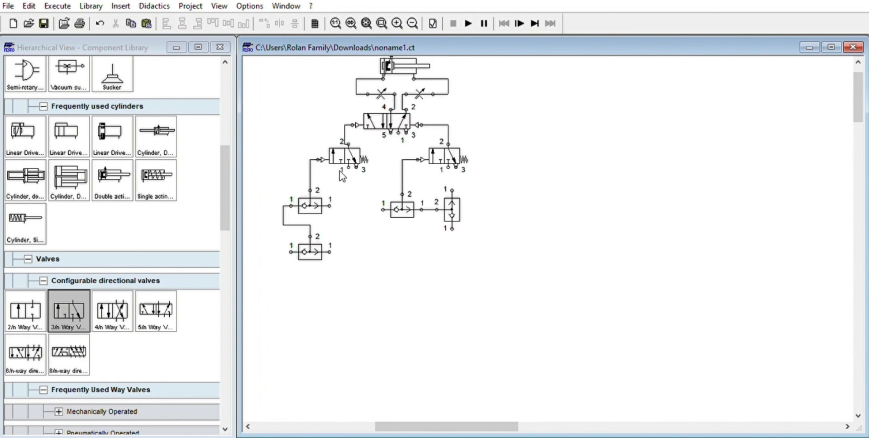
scroll(343, 219, "up", 1)
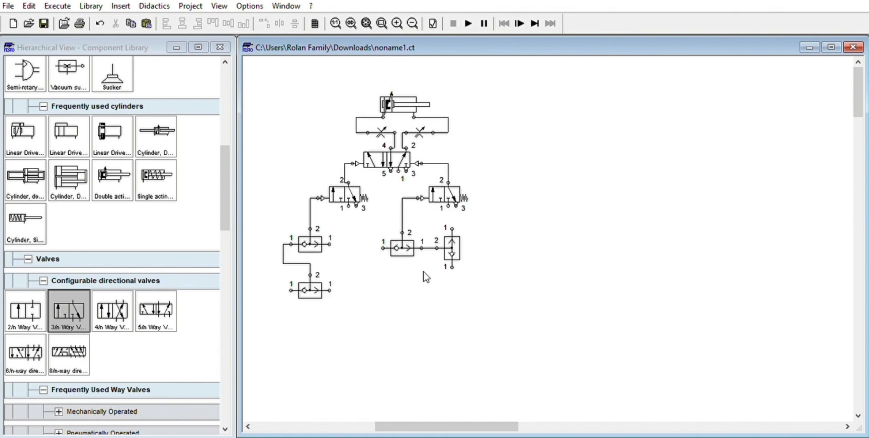
left_click_drag(503, 311, 422, 86)
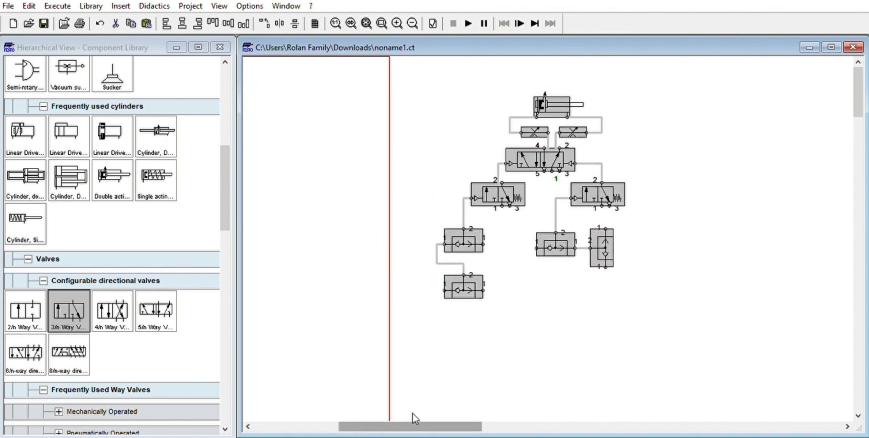
left_click_drag(412, 427, 452, 426)
left_click(562, 267)
left_click_drag(514, 345, 280, 76)
left_click_drag(376, 160, 395, 149)
left_click(606, 179)
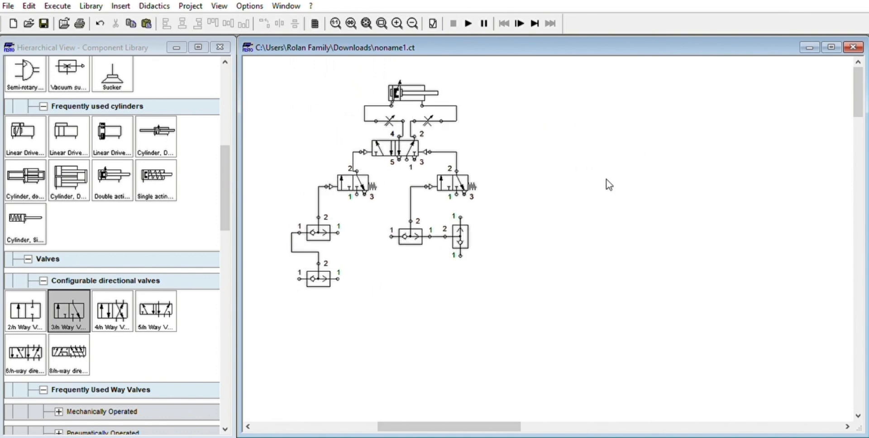
- Duplicate the cylinder, orifices, 5/n valve and both piloted 3/n valves to the lower right of the original, nudging the copied 5/n valve right
left_click_drag(507, 200, 325, 67)
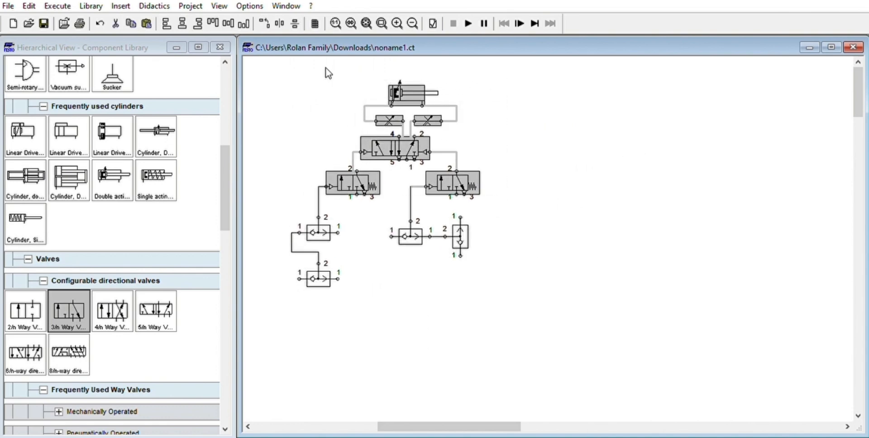
left_click(643, 169)
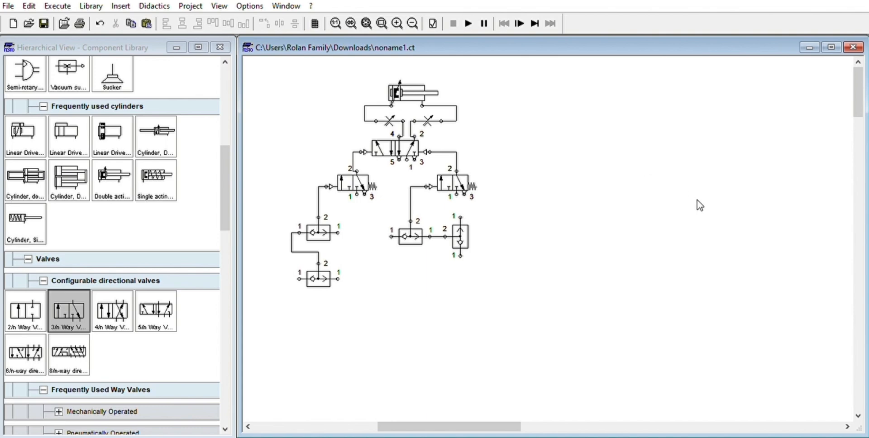
key("ctrl+v")
left_click(580, 265)
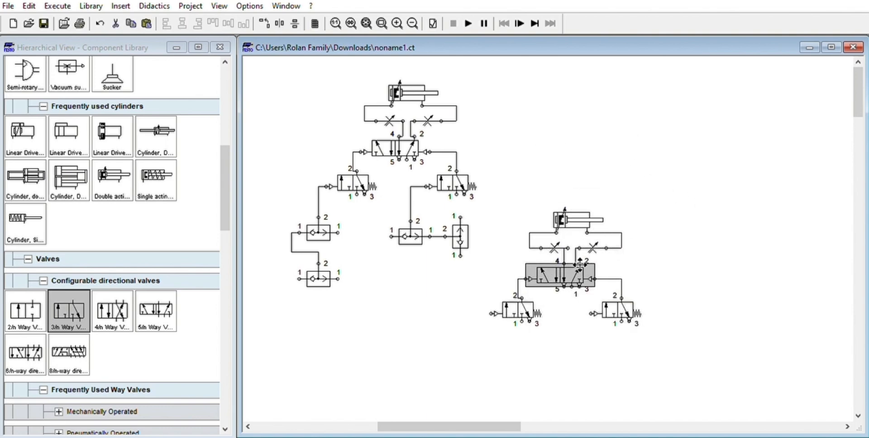
left_click_drag(579, 265, 587, 268)
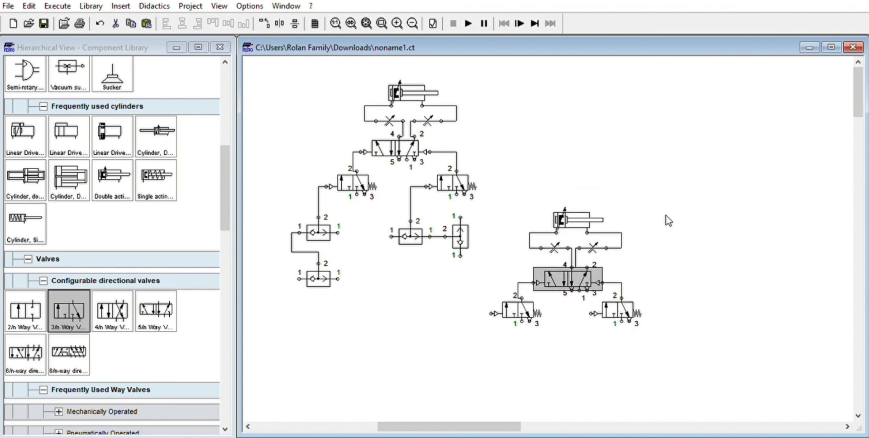
- Delete the entire duplicated cylinder group at the lower right of the original circuit
left_click_drag(683, 355, 522, 196)
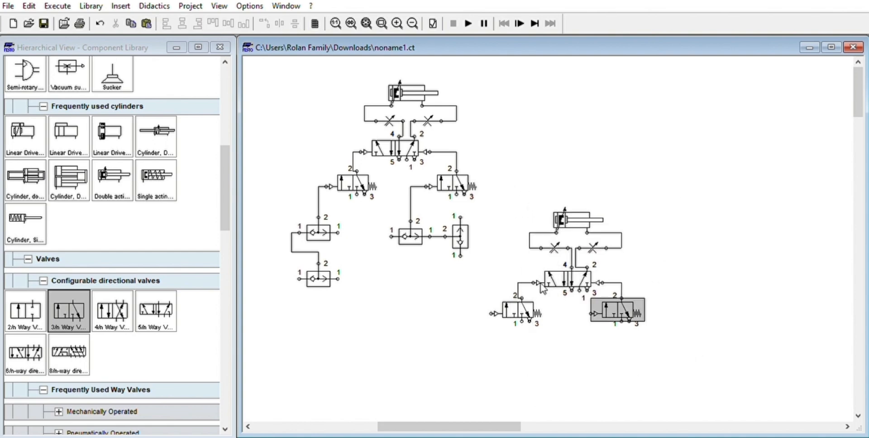
left_click_drag(693, 360, 491, 195)
key("Delete")
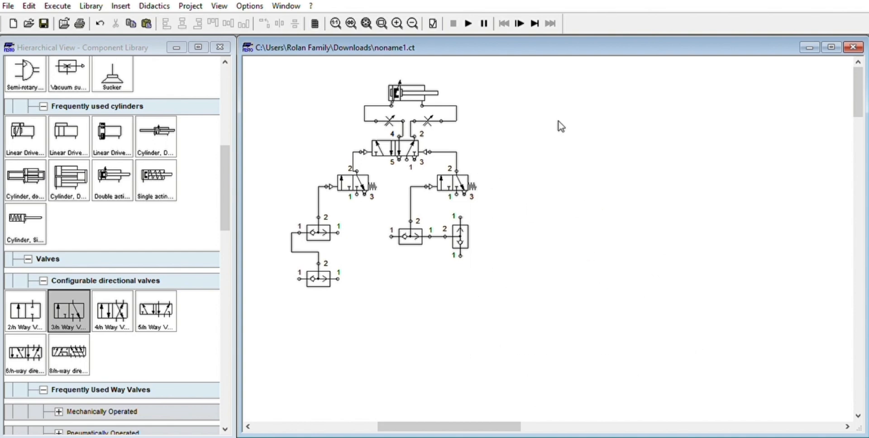
key("ctrl+z")
left_click_drag(691, 364, 491, 194)
key("Delete")
- Duplicate the cylinder, orifices, 5/n valve and both piloted 3/n valves, placing the copy right of the original at the same height
left_click_drag(538, 217, 325, 82)
key("ctrl+c")
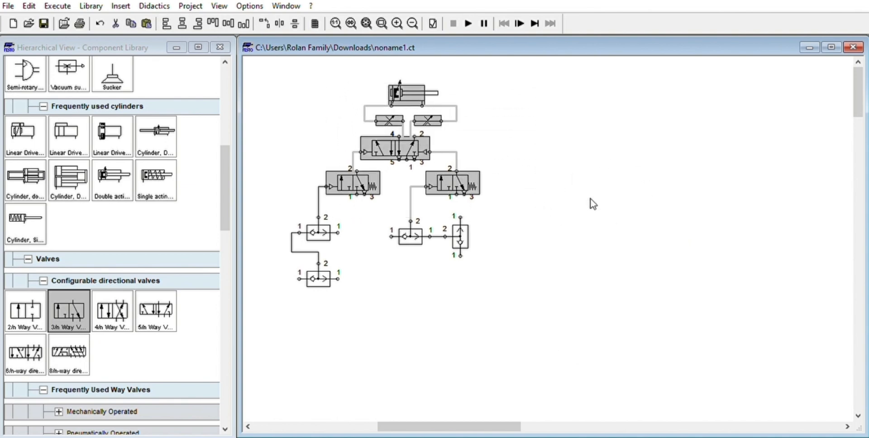
left_click(593, 204)
key("ctrl+v")
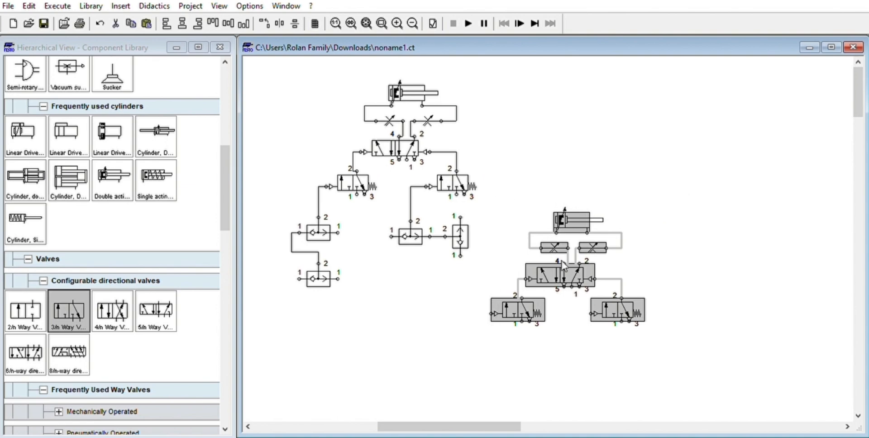
left_click_drag(563, 269, 600, 142)
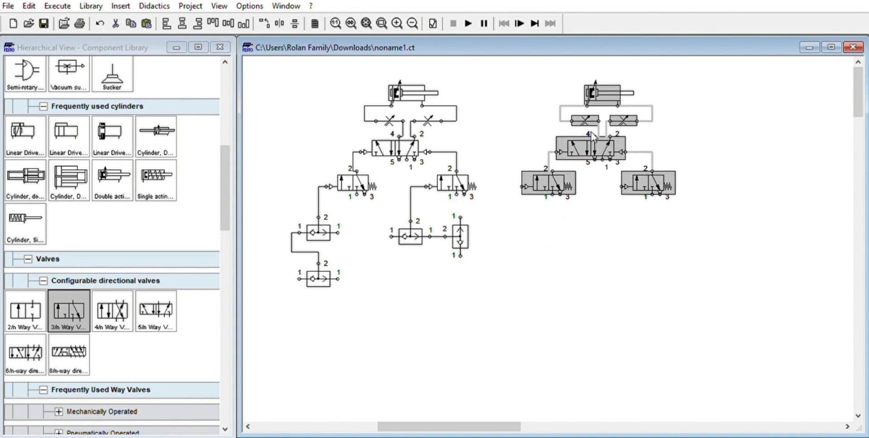
left_click(660, 210)
- Paste a third cylinder group and align it in the same row to the right of the second one
left_click_drag(468, 422, 511, 371)
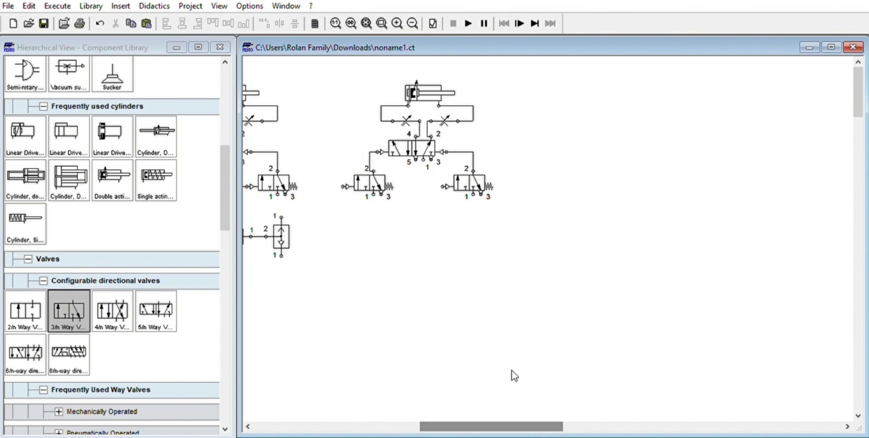
left_click(413, 23)
left_click_drag(487, 426, 466, 417)
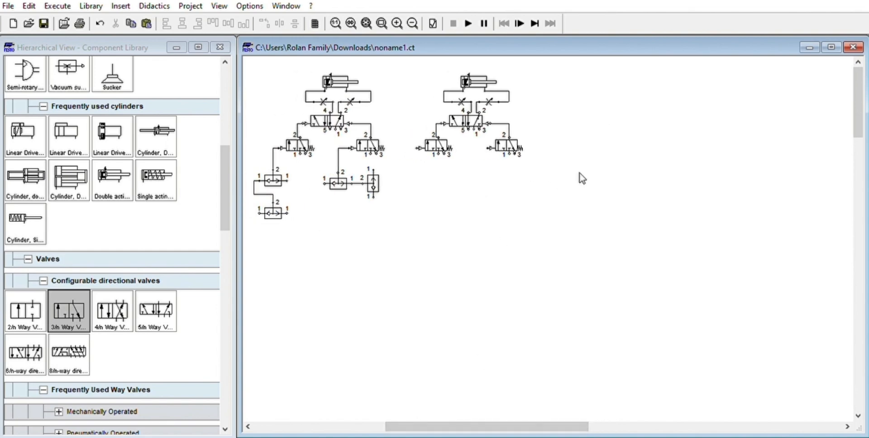
key("ctrl+v")
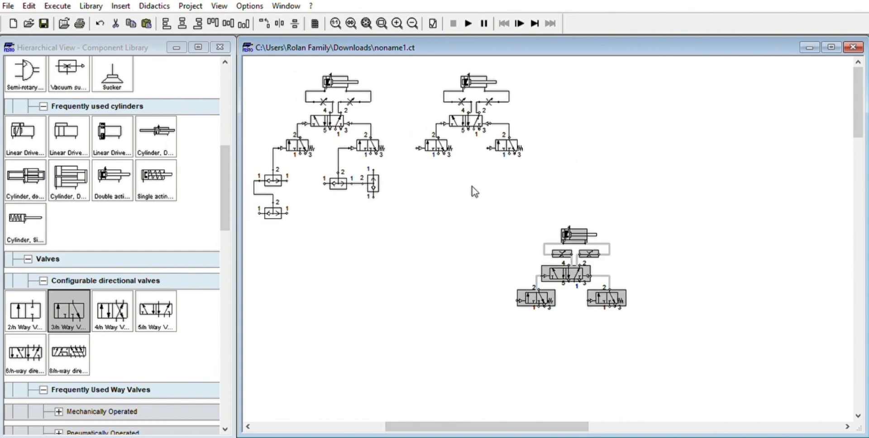
left_click_drag(556, 273, 617, 116)
left_click(623, 181)
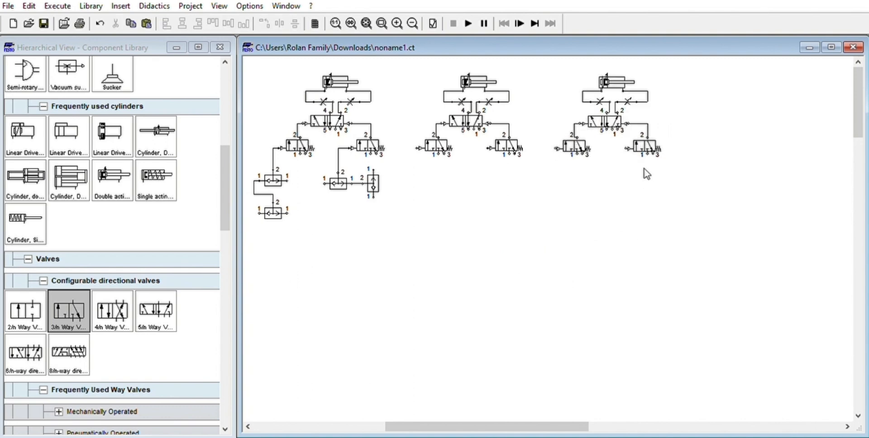
- Paste a fourth cylinder group and place it at the end of the row, right of the third one
key("ctrl+v")
left_click_drag(735, 373, 518, 201)
left_click_drag(584, 269, 748, 117)
left_click(733, 222)
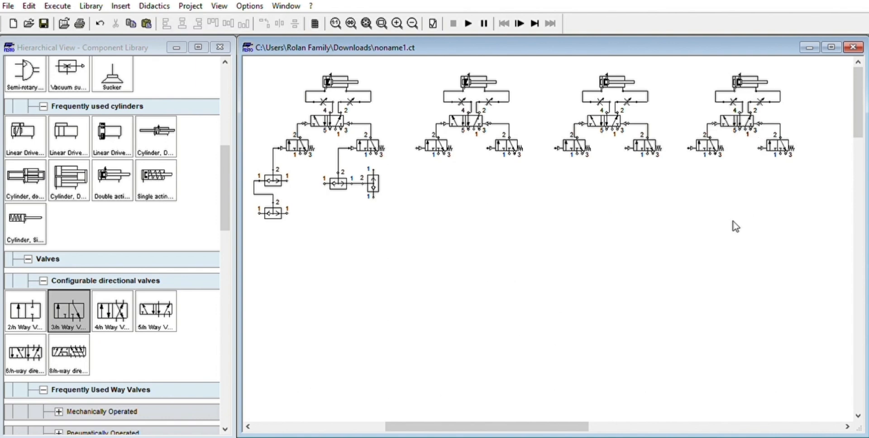
- Shift the whole air supply group, including its manual 3/n way valve, slightly to the right
mouse_move(495, 425)
left_mouse_down()
mouse_move(439, 425)
mouse_move(485, 426)
left_mouse_up()
scroll(453, 317, "down", 3)
left_click_drag(414, 386, 281, 295)
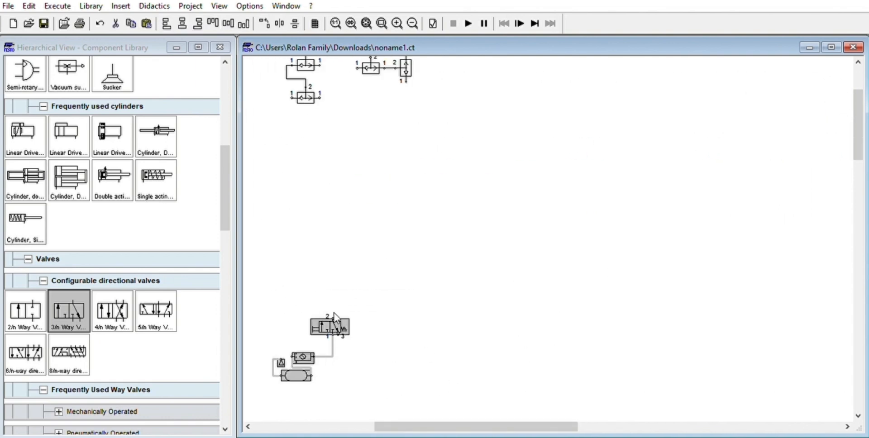
left_click_drag(316, 376, 329, 376)
left_click(431, 267)
scroll(431, 270, "up", 3)
scroll(435, 272, "up", 3)
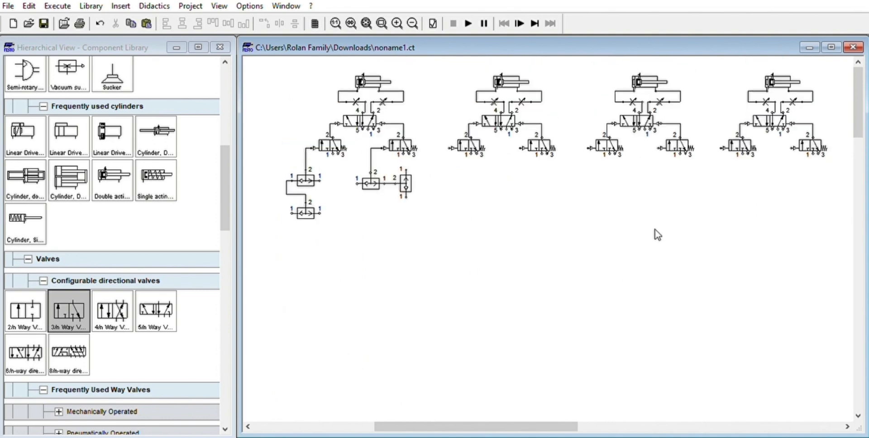
- Connect port 1 of all four 5/n way valves with one common supply line
left_click_drag(507, 425, 518, 426)
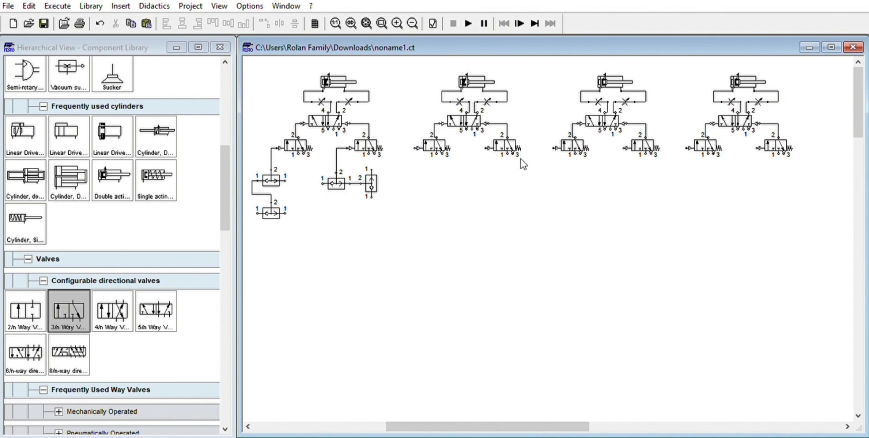
left_click_drag(743, 130, 612, 134)
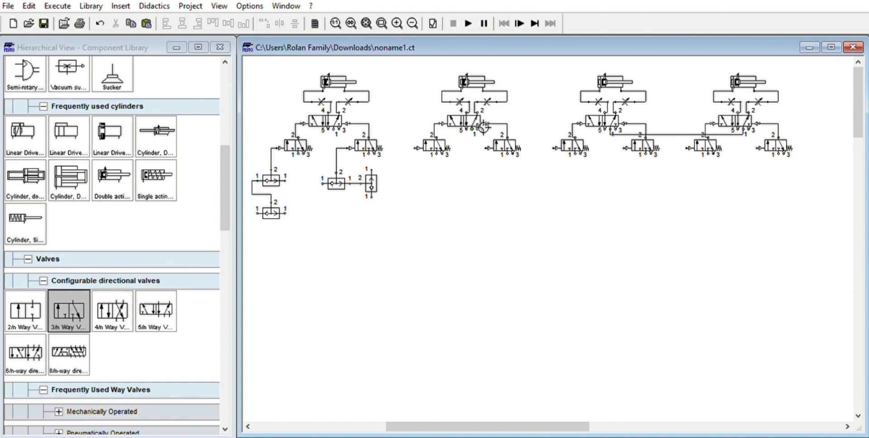
left_click_drag(482, 128, 620, 135)
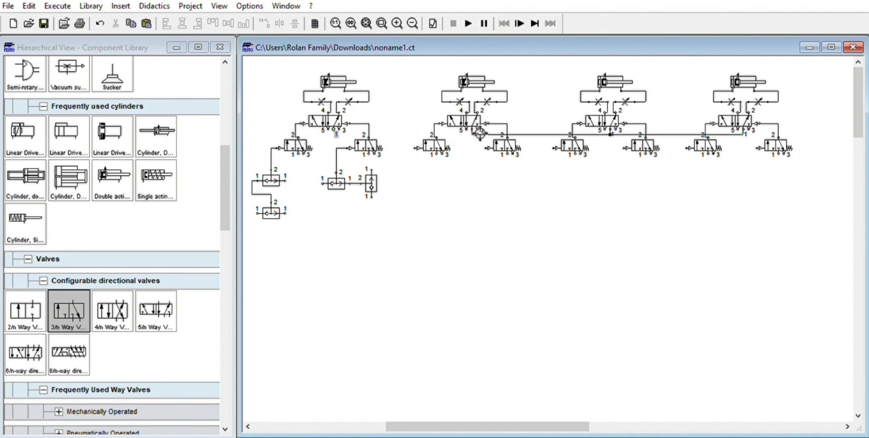
left_click_drag(480, 133, 480, 133)
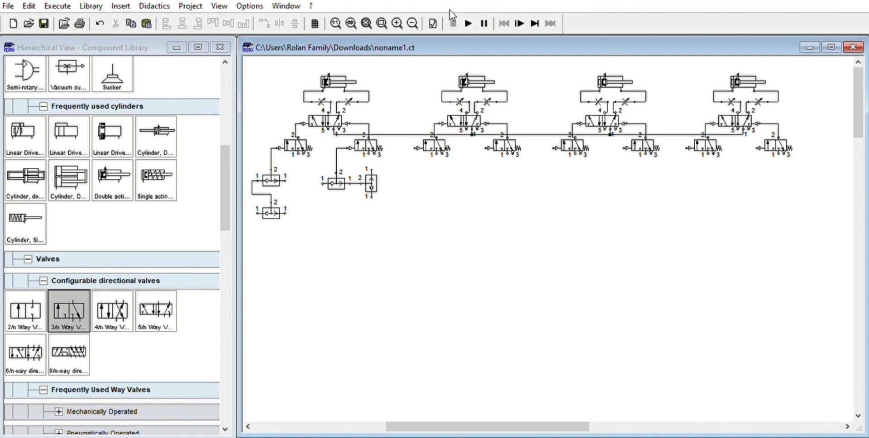
- Move the manual 3/n way valve further right of the air service unit, keeping its line connected
left_click(397, 23)
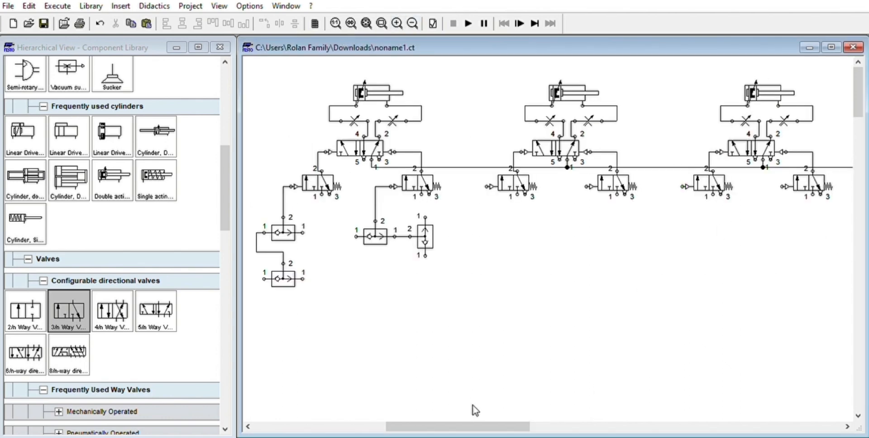
left_click_drag(482, 426, 489, 412)
left_click_drag(485, 413, 481, 408)
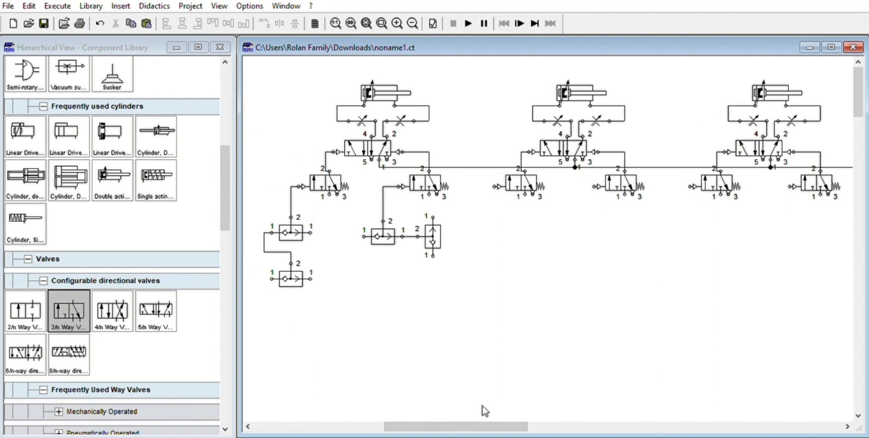
scroll(476, 405, "down", 10)
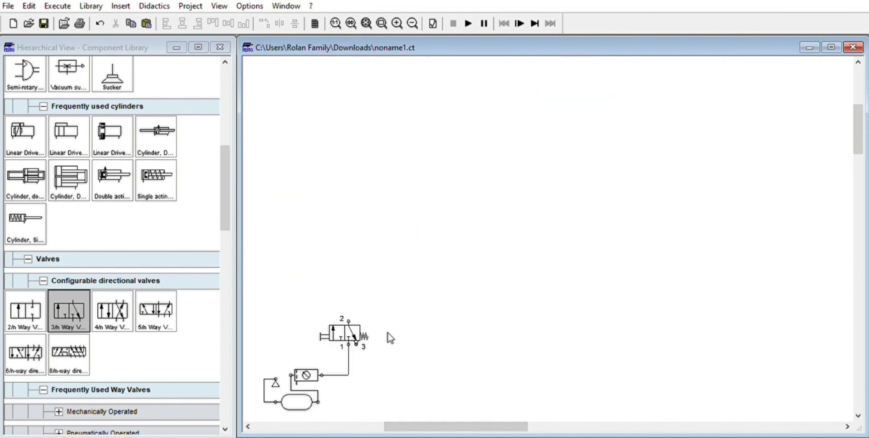
left_click_drag(341, 295, 367, 295)
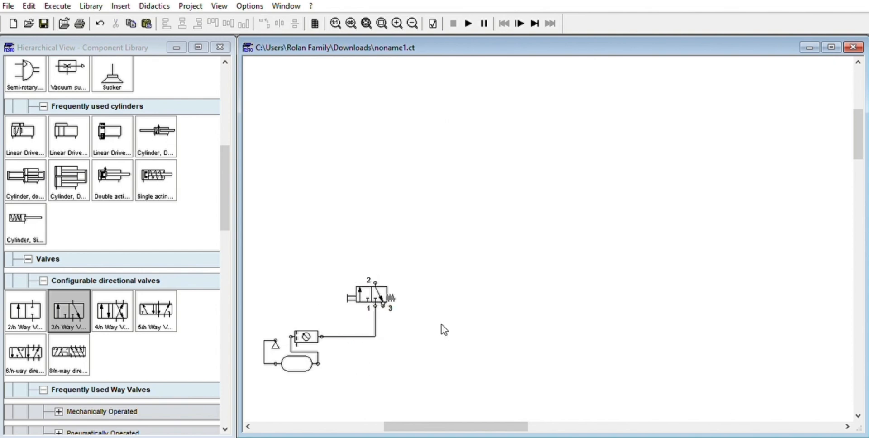
left_click_drag(351, 295, 393, 295)
left_click_drag(385, 324, 423, 324)
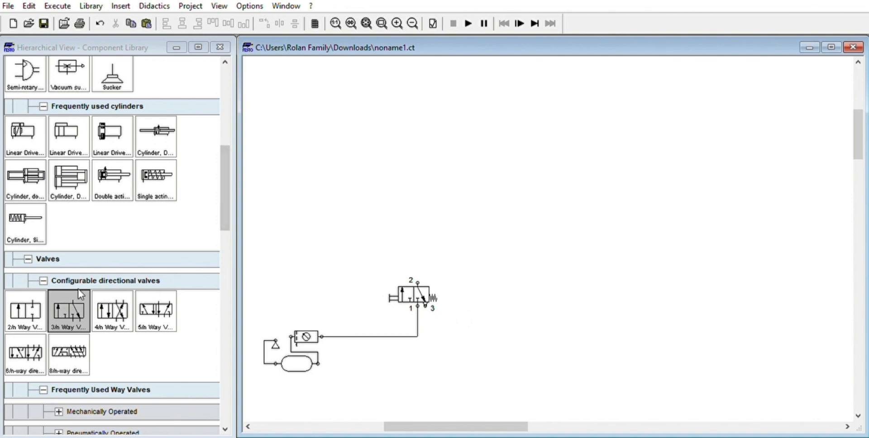
- Insert a configurable 3/n way valve above the air service unit and fit an exhaust to its port 3
left_click_drag(79, 294, 334, 273)
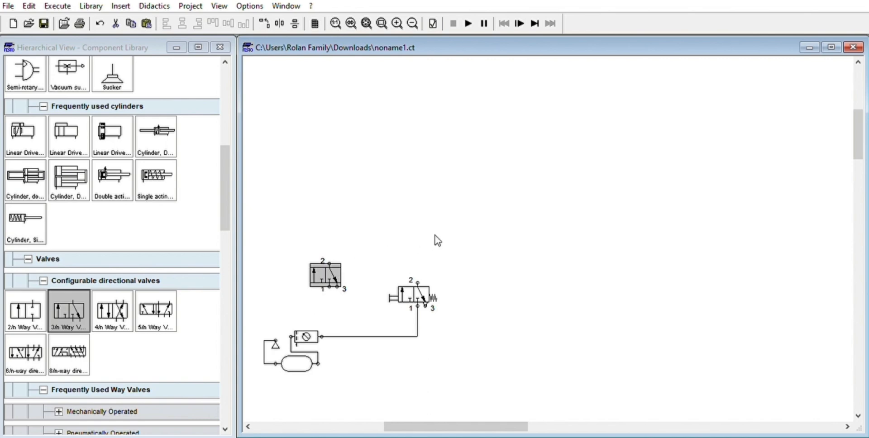
left_click(453, 227)
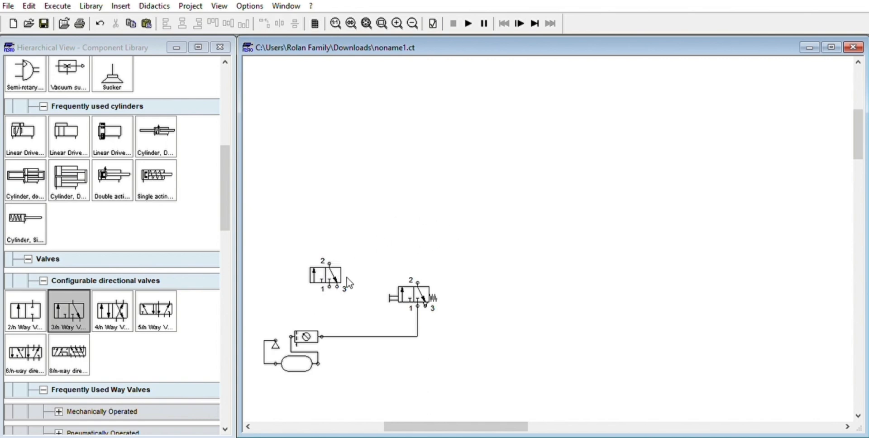
double_click(338, 287)
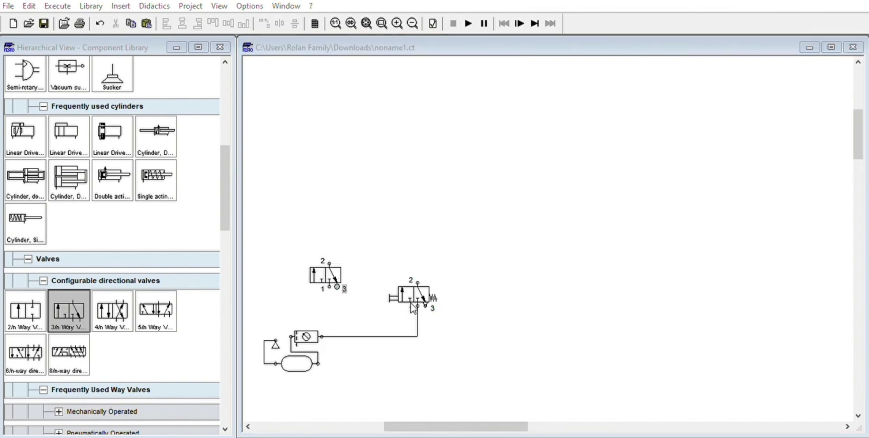
left_click(411, 304)
- Nudge the new 3/n way valve right and configure it with pneumatic pilot actuation on both sides
left_click_drag(337, 270, 345, 269)
left_click(380, 260)
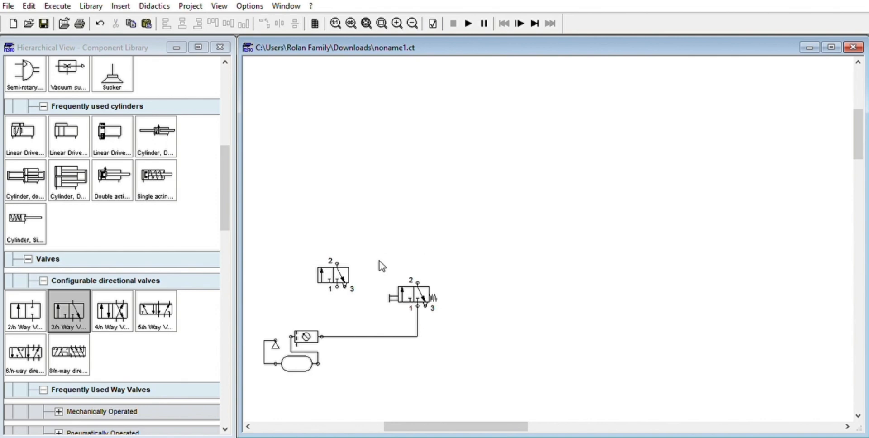
double_click(328, 268)
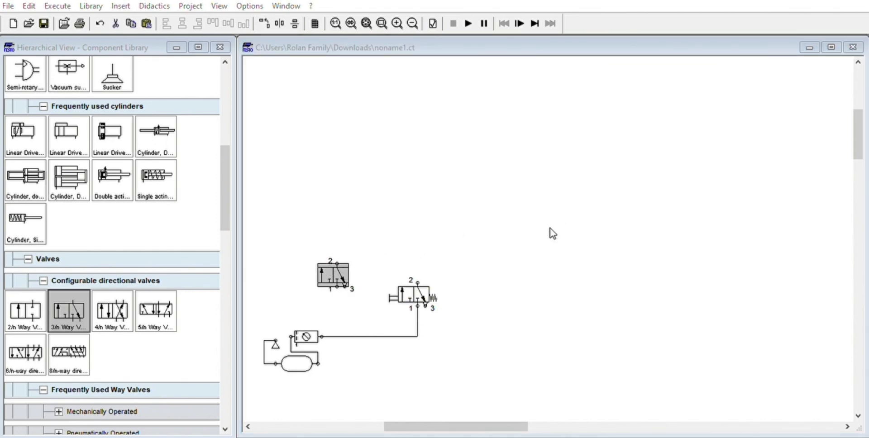
key("Return")
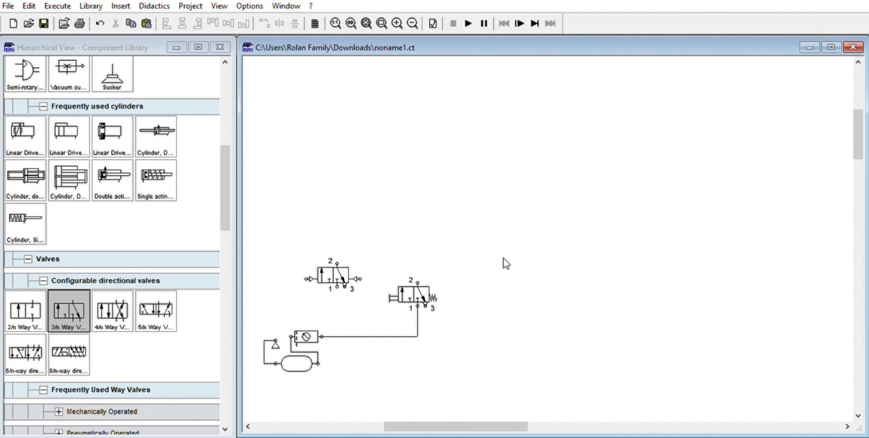
- Insert a shuttle valve right of the manual 3/n way valve and rotate it so port 2 faces left
scroll(149, 229, "up", 8)
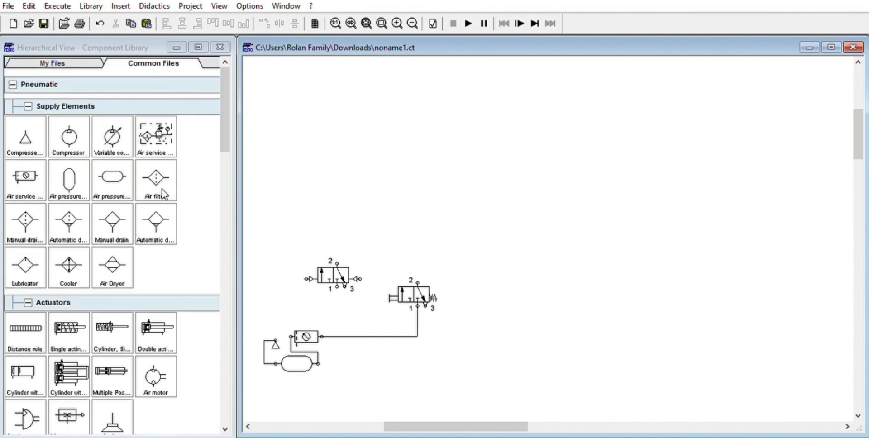
scroll(162, 189, "down", 12)
scroll(153, 222, "down", 4)
left_click_drag(159, 290, 529, 262)
key("ctrl+r")
left_click(663, 347)
left_click(493, 289)
left_click(652, 278)
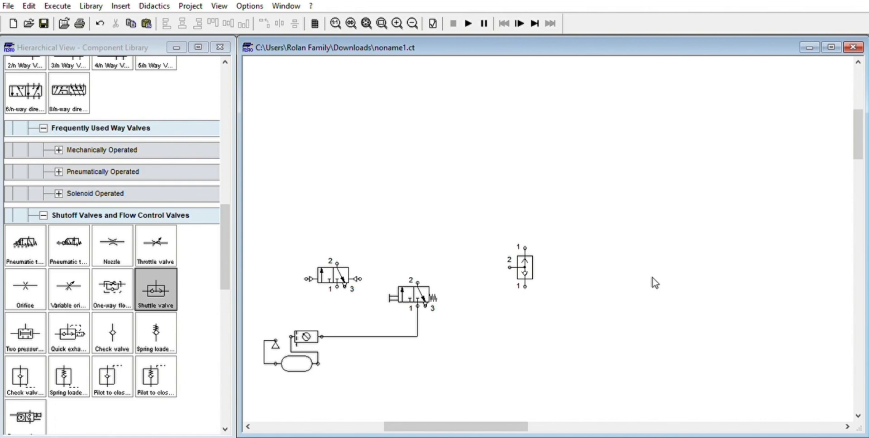
- Connect the new 3/n valve's right pilot port to the shuttle valve's port 2, routing the line beneath the manual 3/n valve
left_click_drag(360, 279, 510, 267)
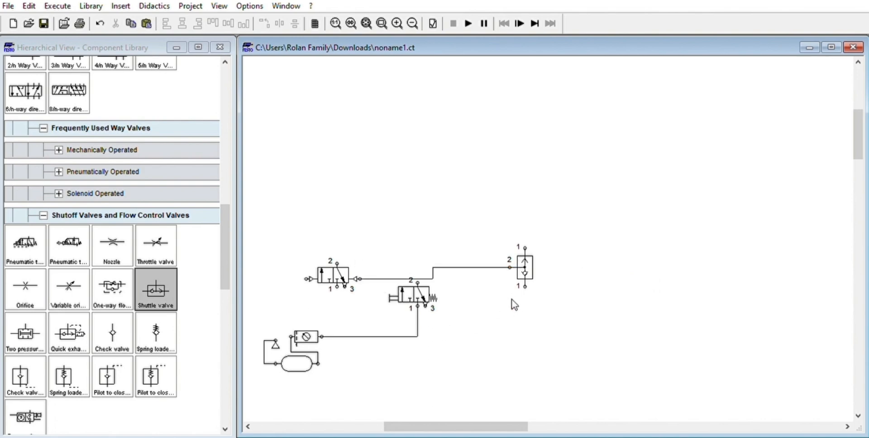
left_click(433, 283)
left_click_drag(434, 283, 439, 240)
left_click_drag(475, 267, 479, 323)
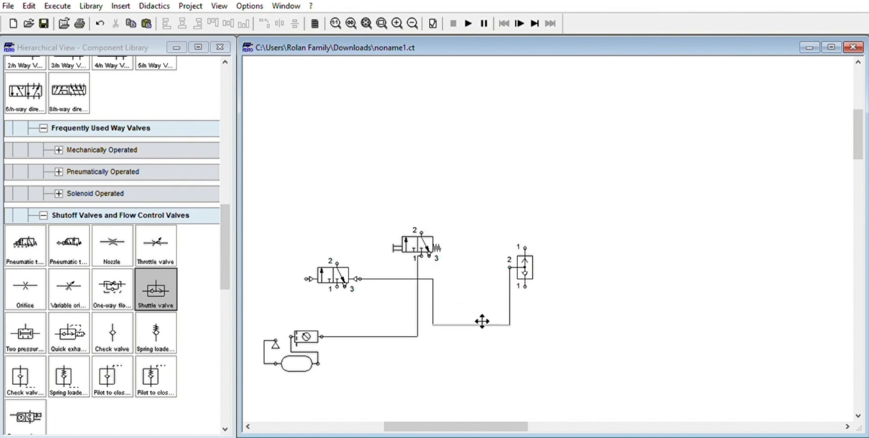
left_click_drag(398, 278, 404, 325)
left_click_drag(421, 236, 421, 277)
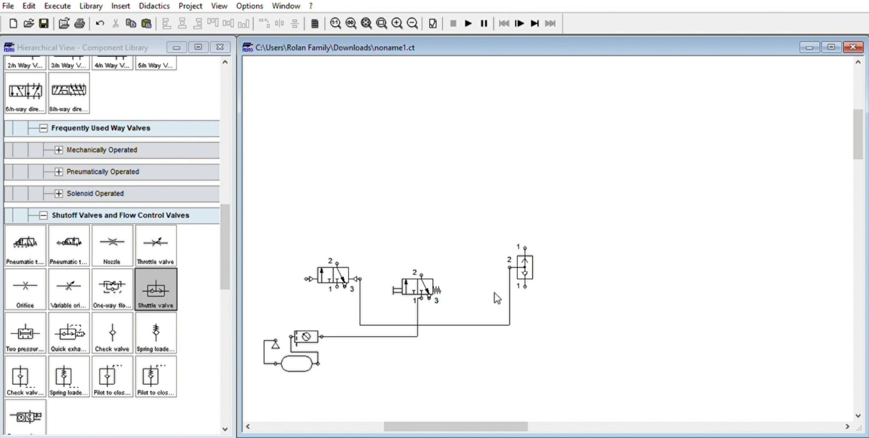
scroll(316, 261, "up", 5)
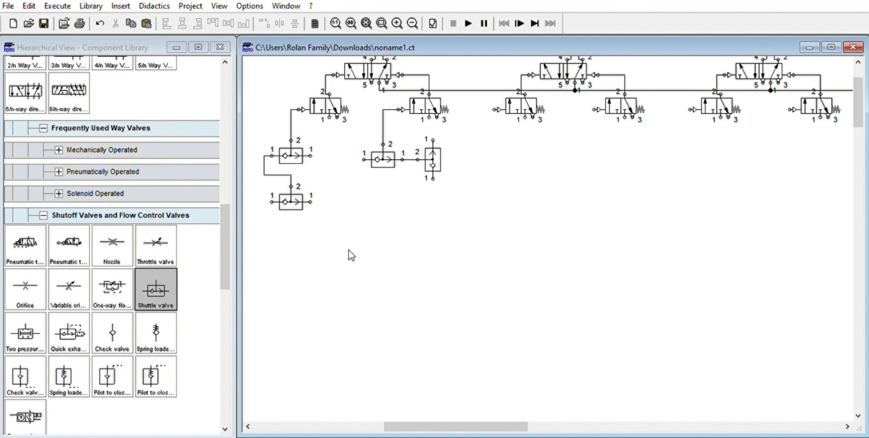
scroll(349, 250, "up", 1)
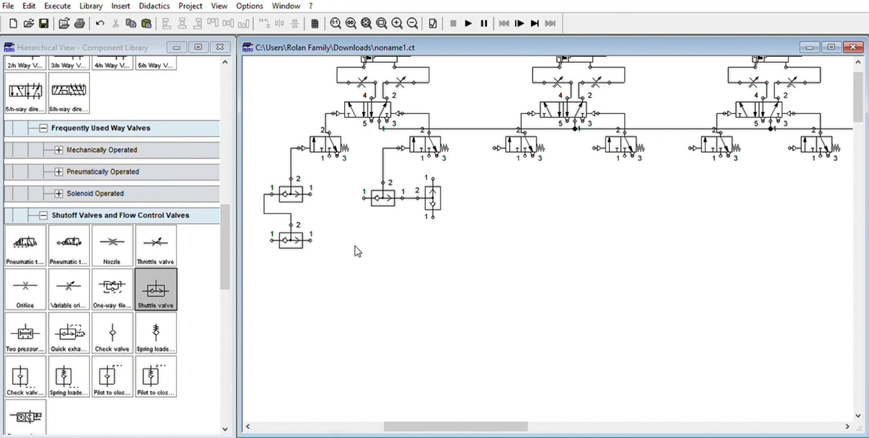
scroll(355, 246, "up", 2)
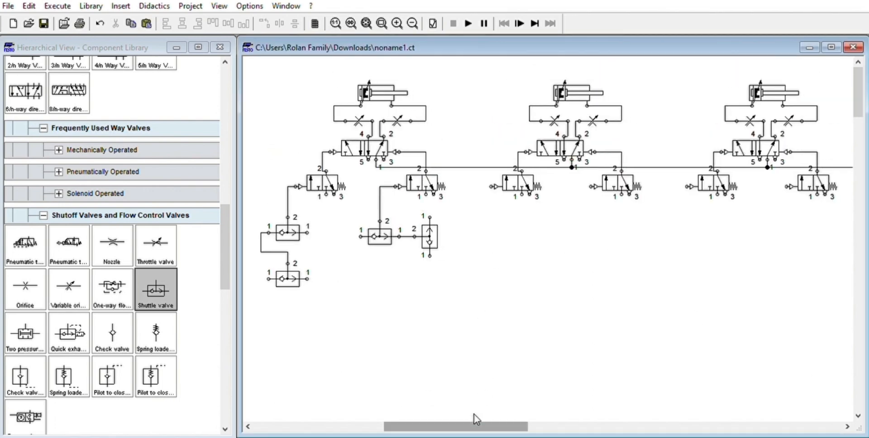
- Insert a shuttle valve below the second cylinder's left 3/n way valve
left_click_drag(473, 417, 491, 419)
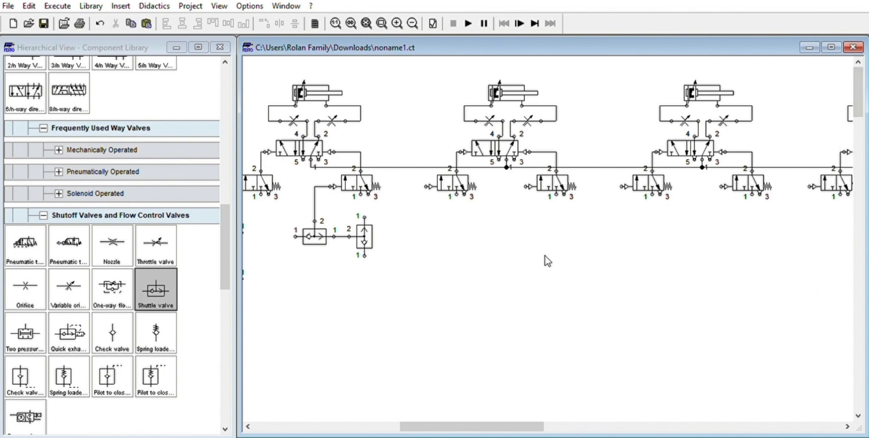
left_click_drag(530, 415, 534, 316)
left_click_drag(154, 289, 529, 230)
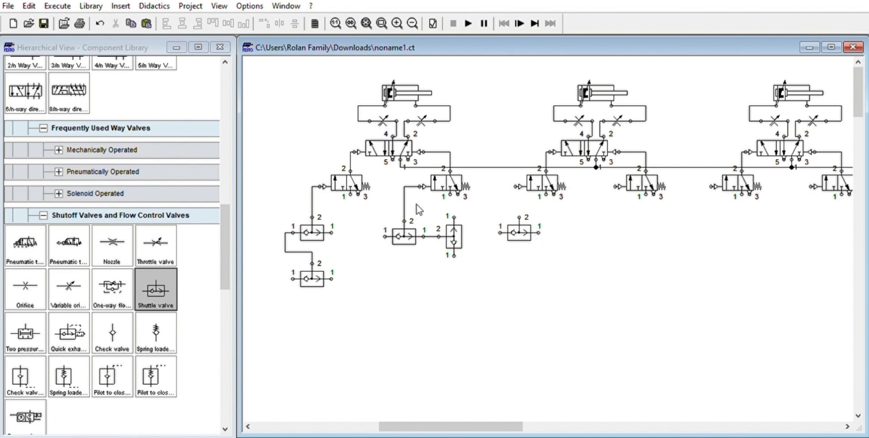
- Shift the first cylinder's right 3/n way valve and its two connected shuttle valves slightly left, keeping their lines straight
left_click_drag(448, 182, 397, 199)
left_click(450, 154)
left_click(407, 236)
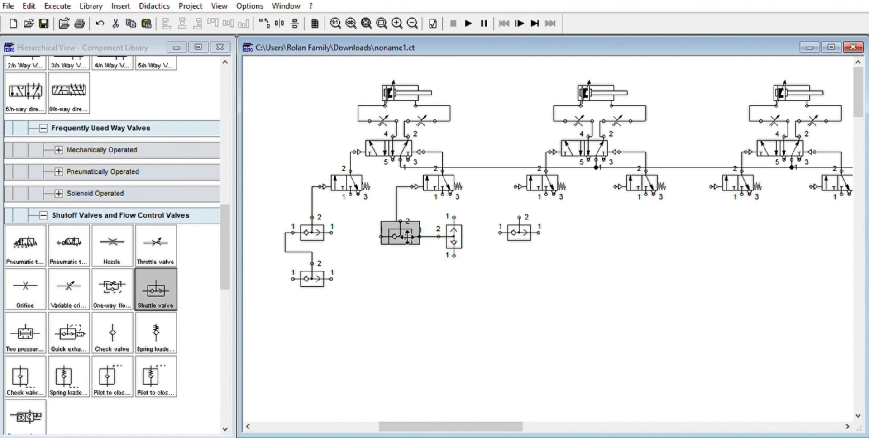
left_click(454, 235)
left_click_drag(455, 236, 443, 236)
- Move the new shuttle valve slightly left and down, and connect its port 2 to the pilot port of the second cylinder's left 3/n valve
left_click(523, 235)
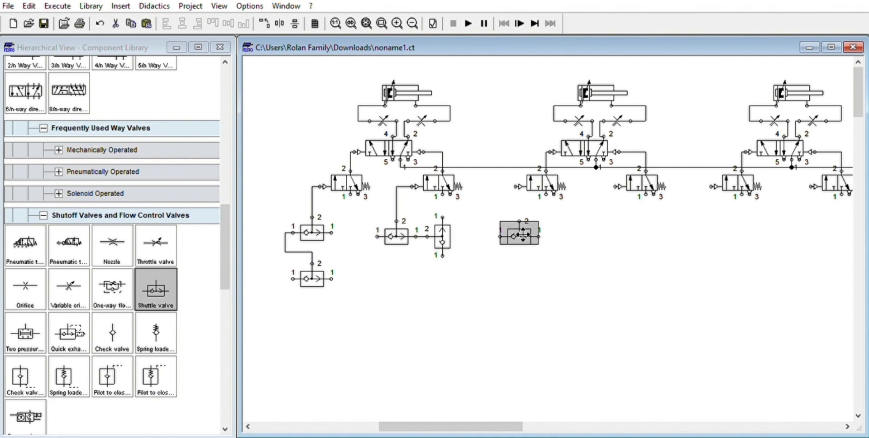
left_click_drag(523, 234, 508, 241)
left_click(548, 265)
left_click_drag(515, 186, 503, 225)
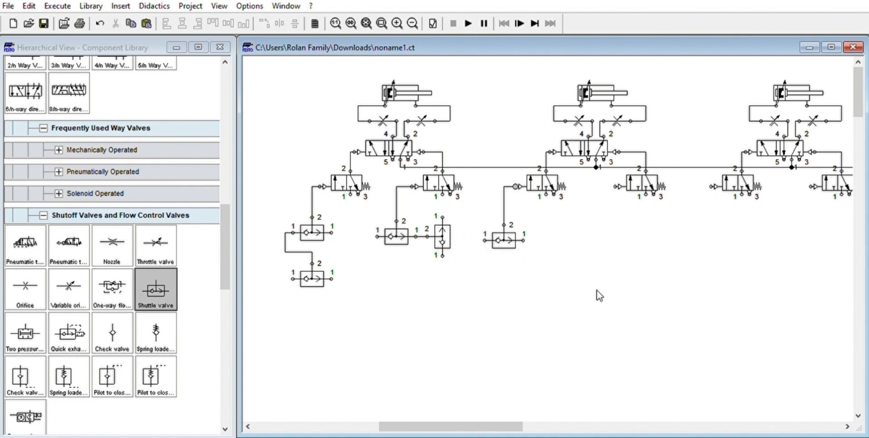
- Insert another shuttle valve beneath it and connect its port 2 to the upper shuttle valve's left port 1, straightening the line
left_click_drag(162, 287, 510, 282)
left_click(601, 260)
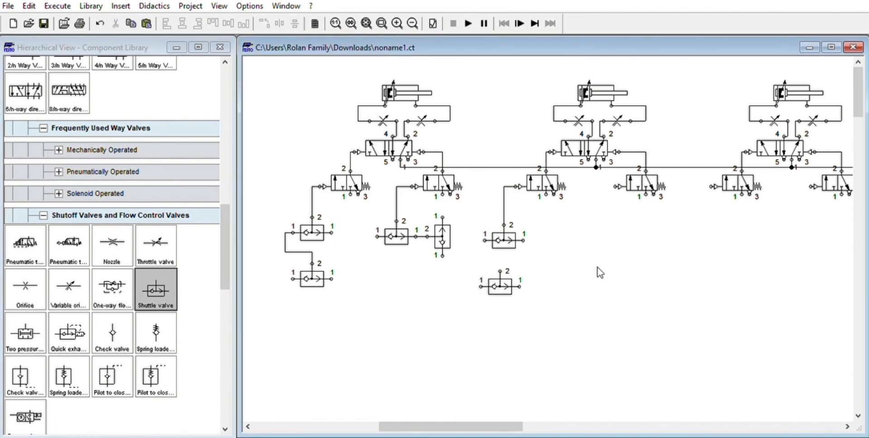
left_click_drag(485, 241, 507, 279)
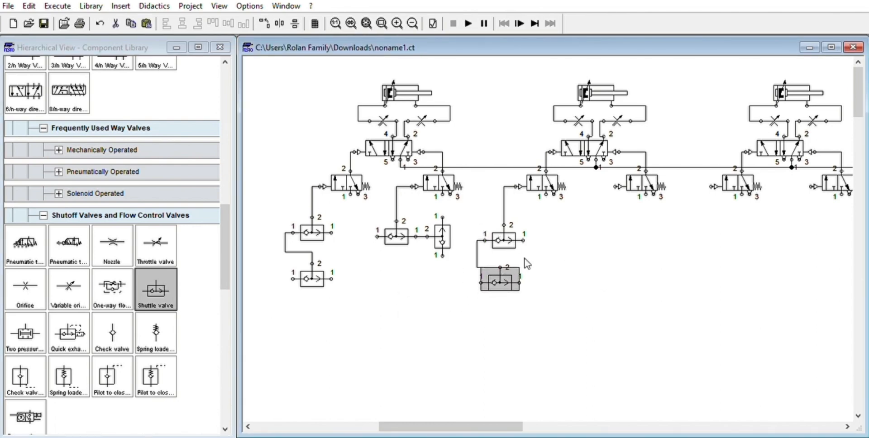
left_click(526, 263)
left_click_drag(480, 252, 486, 260)
- Move the lower shuttle valve closer to the upper one and add a third beneath, its port 2 connected to the middle valve's left port 1
mouse_move(503, 276)
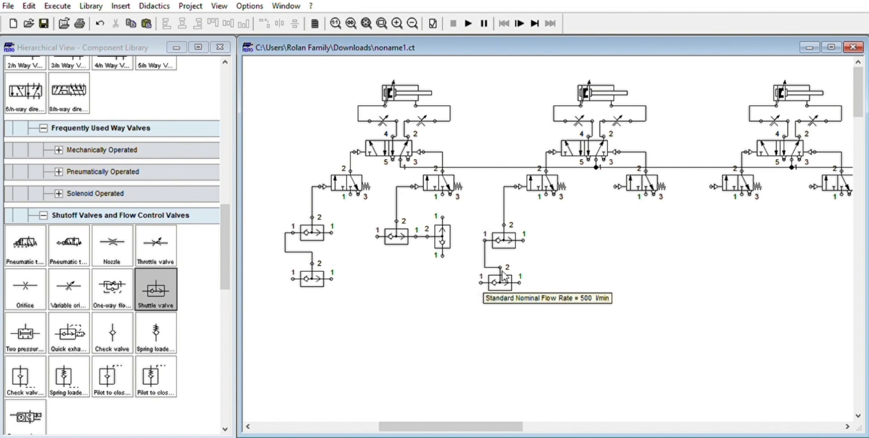
left_click_drag(492, 267, 502, 252)
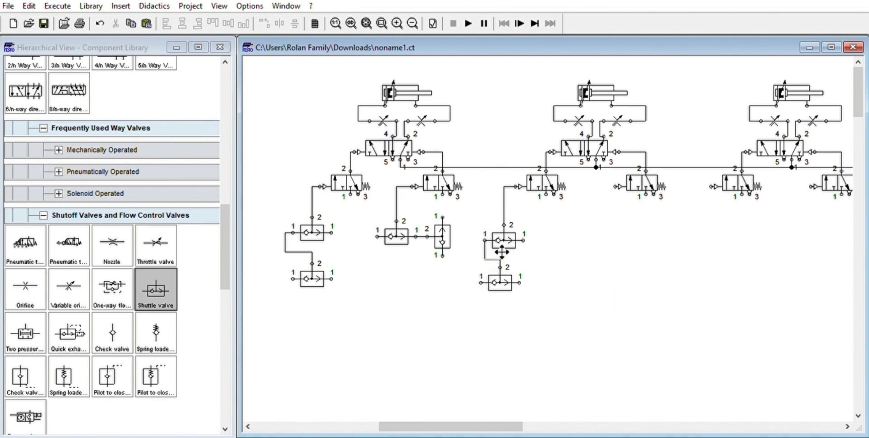
left_click_drag(499, 282, 499, 275)
left_click(555, 235)
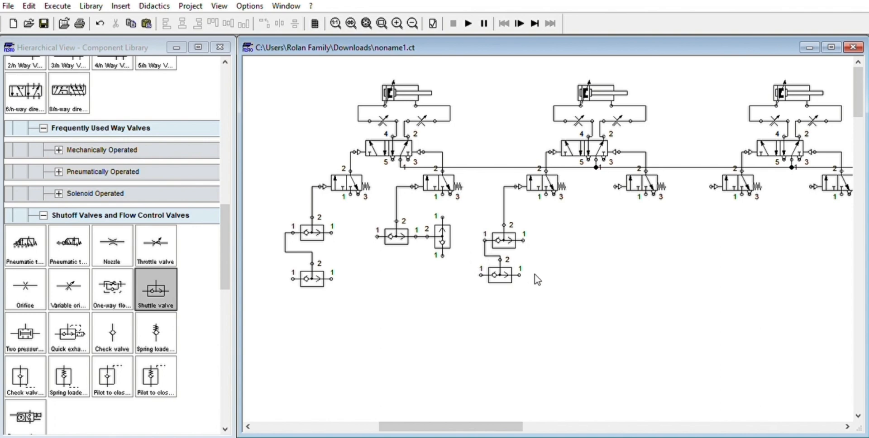
left_click_drag(155, 290, 481, 310)
left_click(553, 313)
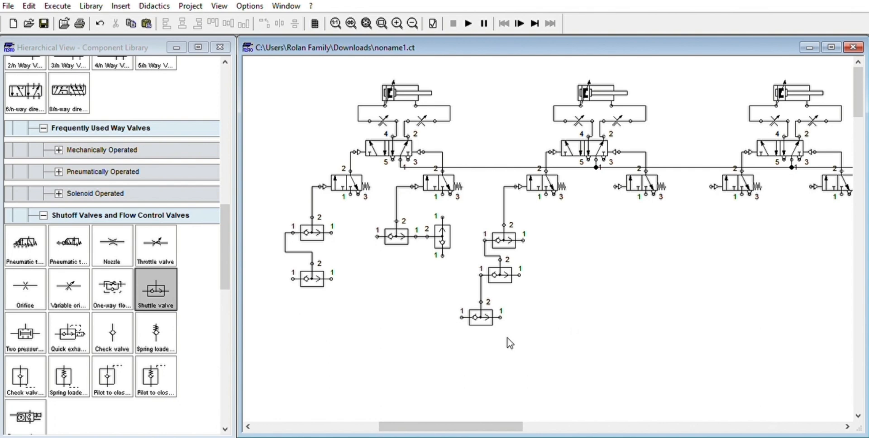
- Insert two configurable 3/n way valves, one above the other, above the double-piloted 3/n valve, and fit an exhaust to each port 3
scroll(533, 258, "down", 8)
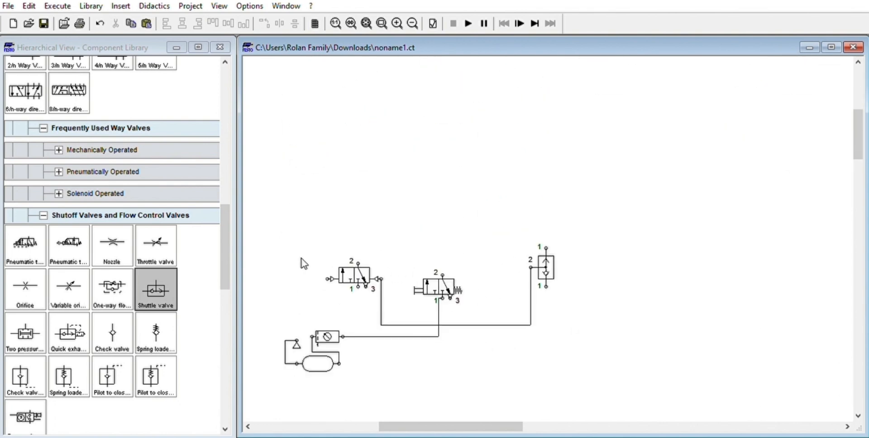
mouse_move(349, 276)
scroll(77, 230, "up", 6)
left_click_drag(68, 311, 330, 203)
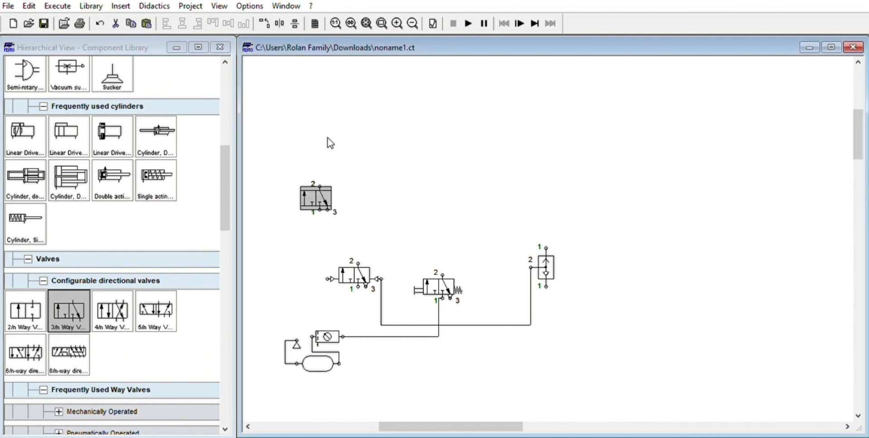
double_click(335, 221)
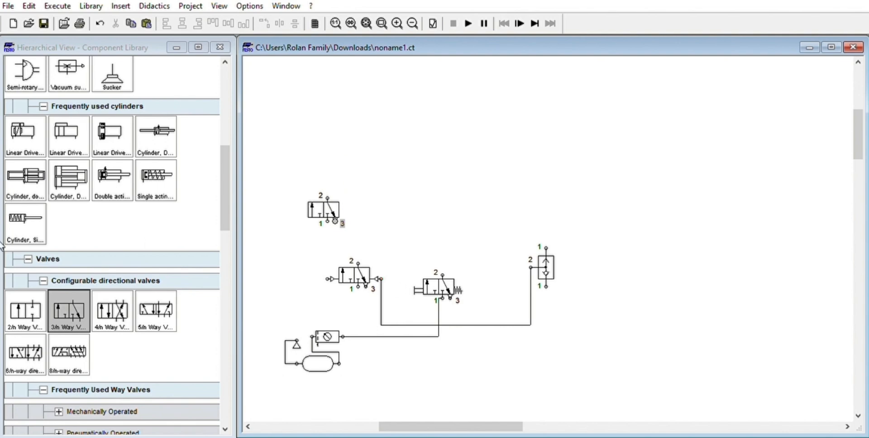
left_click_drag(69, 311, 344, 172)
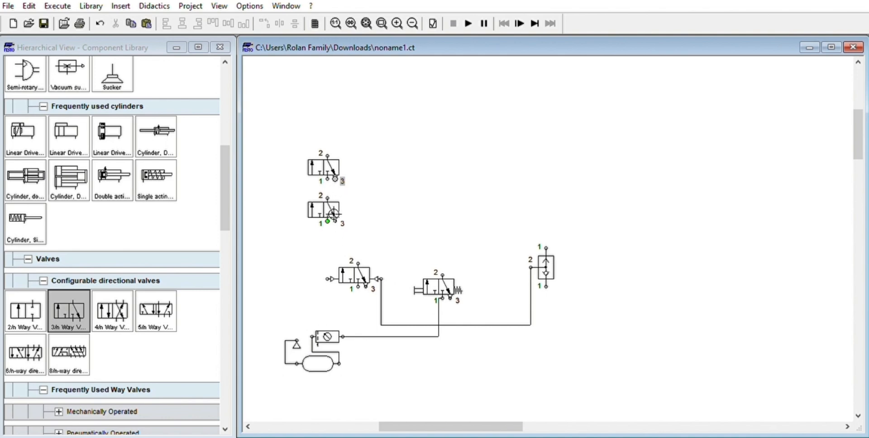
- Configure both new 3/n valves with mechanical actuation on the left and spring return on the right, and lower the upper one onto the other
left_click(335, 221)
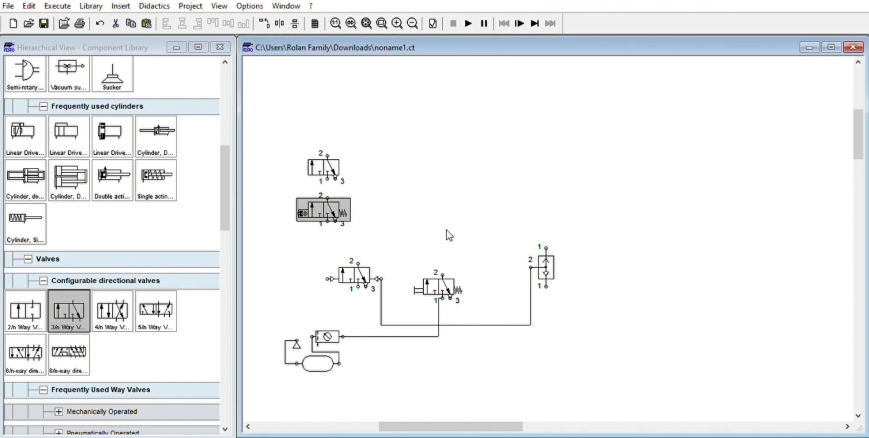
left_click(323, 167)
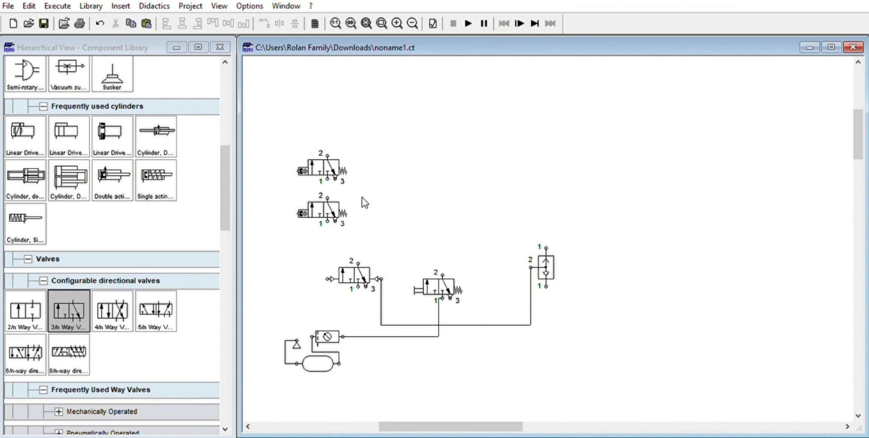
left_click_drag(337, 162, 338, 172)
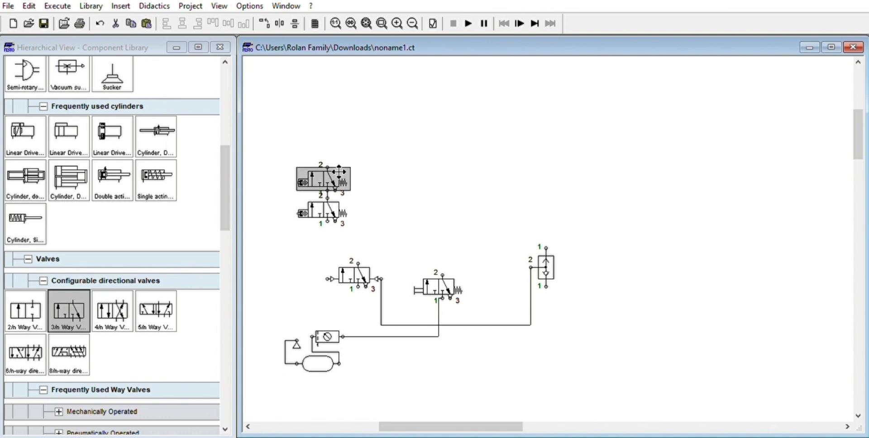
left_click(428, 153)
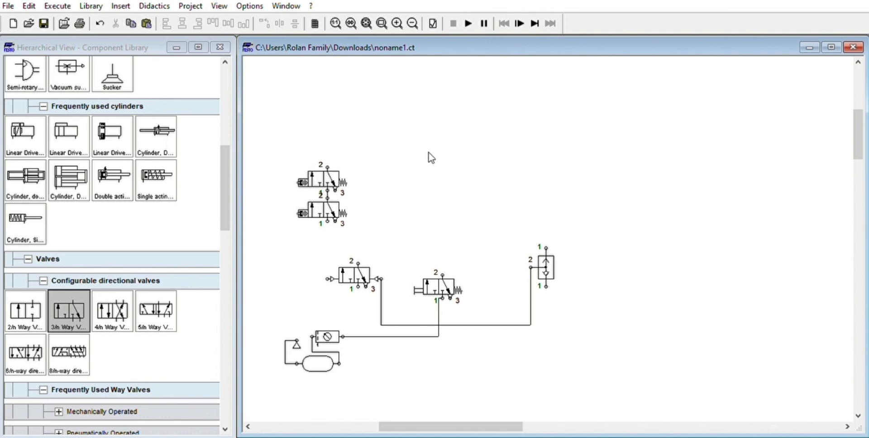
- Connect the upper 3/n valve's port 2 to the rotated shuttle valve's upper port 1, and shift that shuttle valve left beside the manual valve
left_click_drag(327, 167, 547, 248)
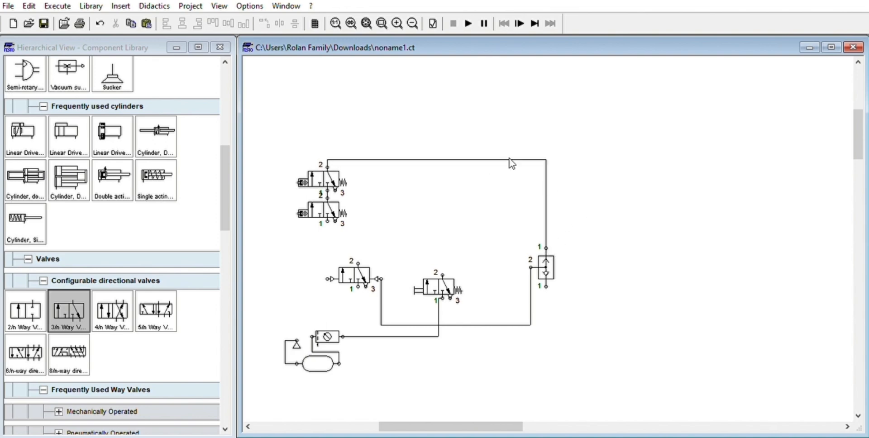
left_click_drag(552, 196, 495, 201)
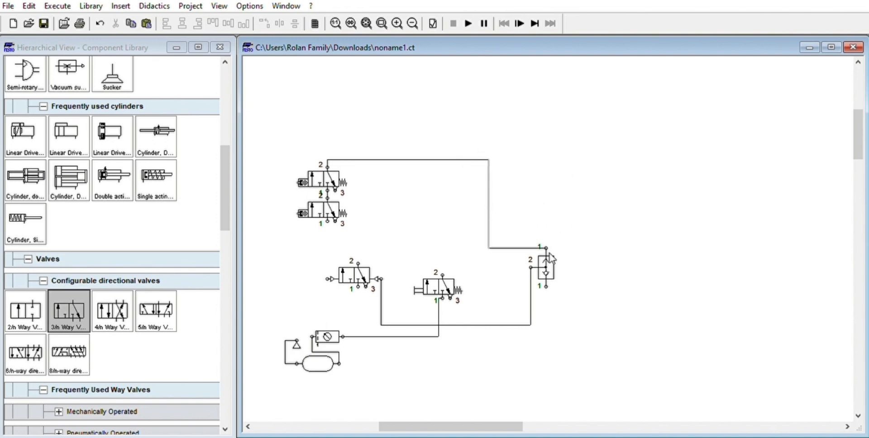
left_click_drag(546, 271, 484, 271)
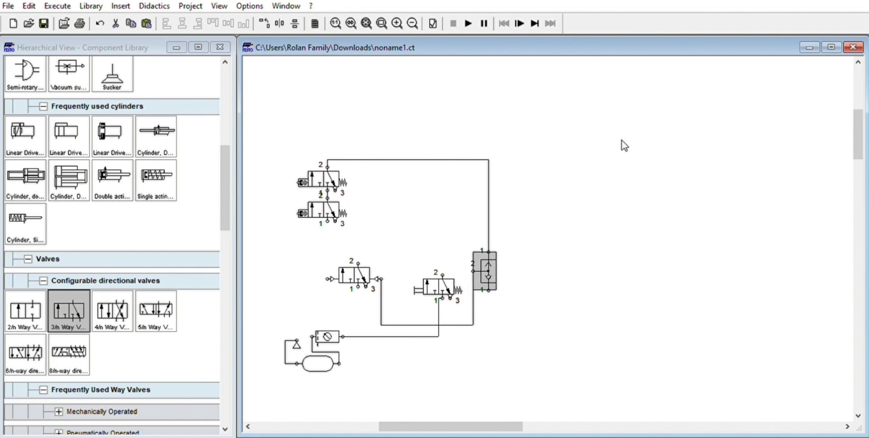
left_click(656, 168)
left_click_drag(417, 159, 423, 164)
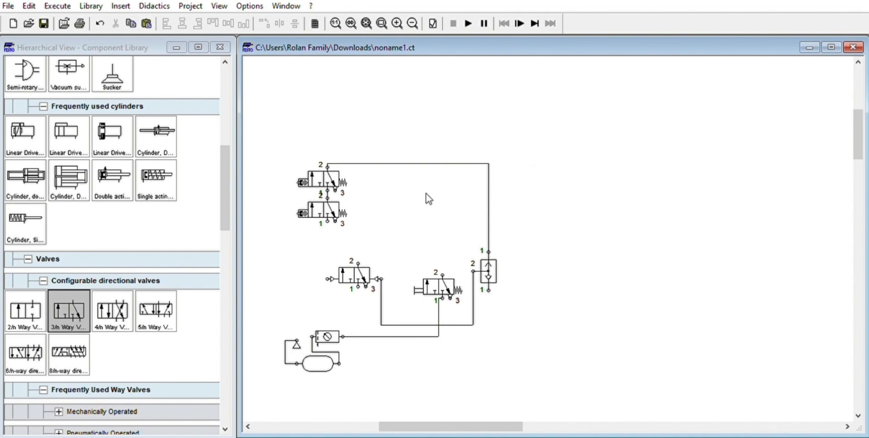
- Move the whole lower group, including the air supply, start valve, shuttle valve and stacked 3/n valves, further down the drawing
scroll(339, 215, "up", 3)
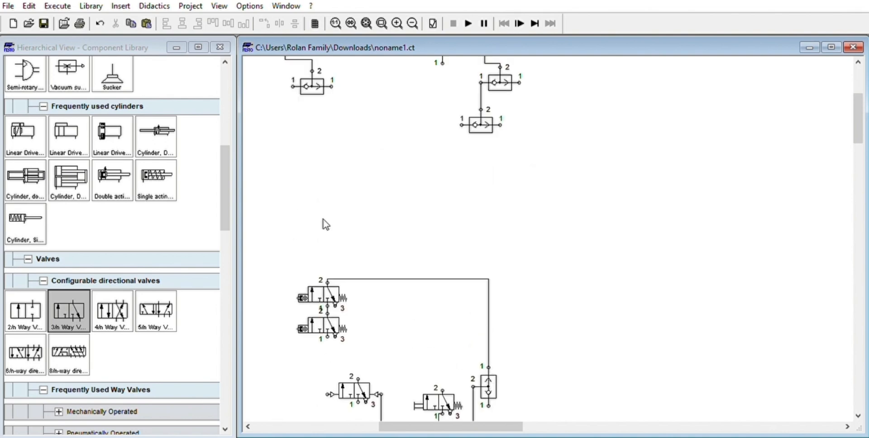
scroll(362, 236, "down", 2)
scroll(362, 235, "up", 1)
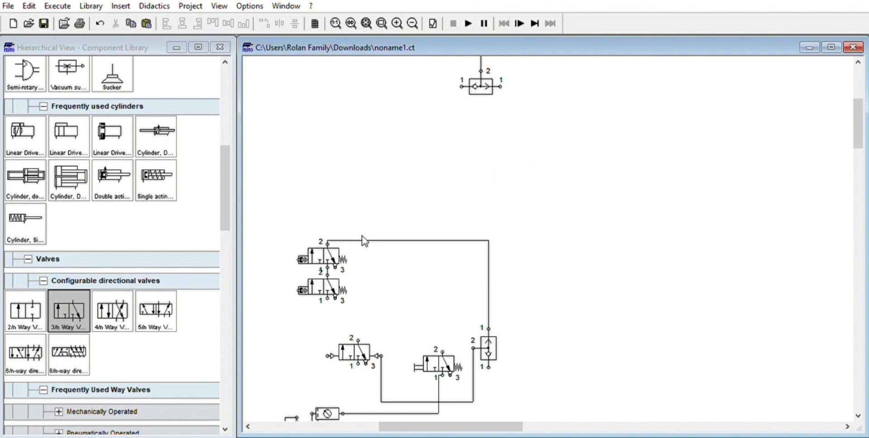
scroll(362, 237, "up", 3)
scroll(373, 251, "down", 7)
key("ctrl+a")
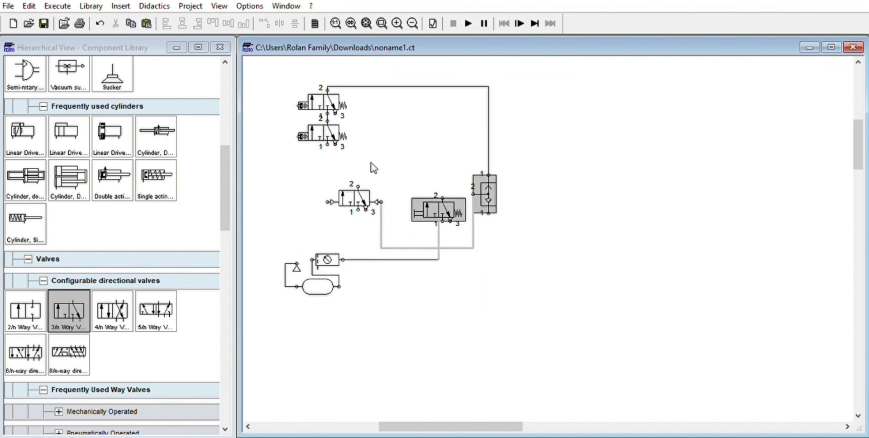
left_click_drag(335, 103, 335, 169)
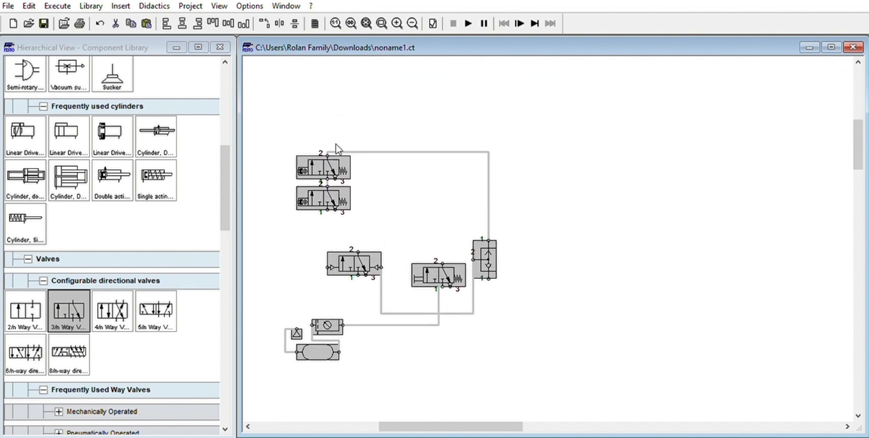
left_click(336, 144)
scroll(356, 104, "up", 7)
scroll(362, 150, "down", 2)
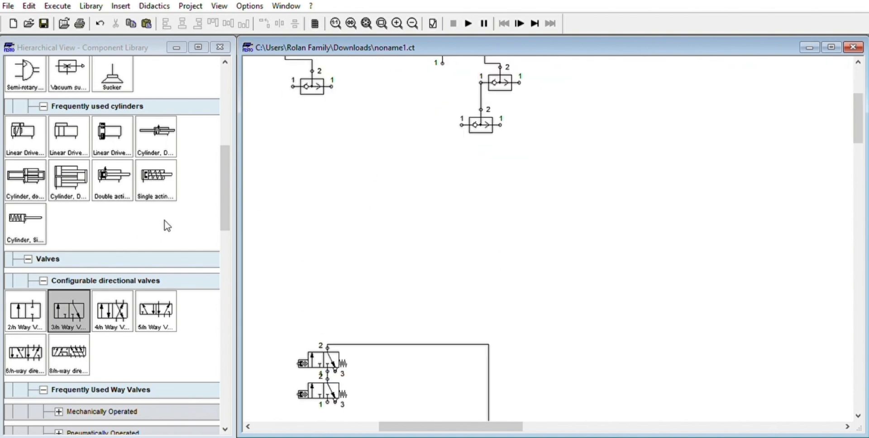
left_click_drag(68, 309, 330, 221)
left_click(415, 230)
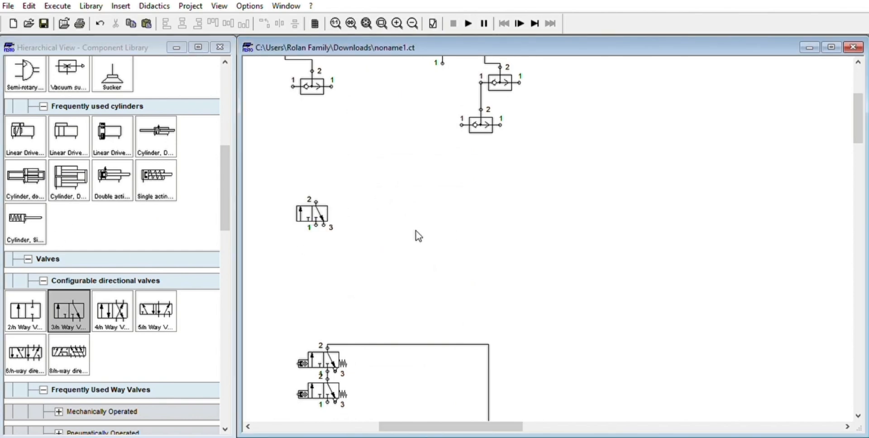
double_click(323, 225)
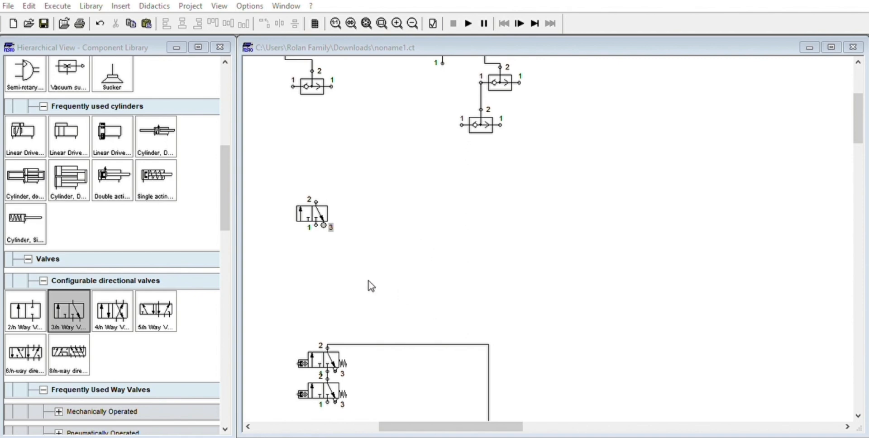
left_click(313, 214)
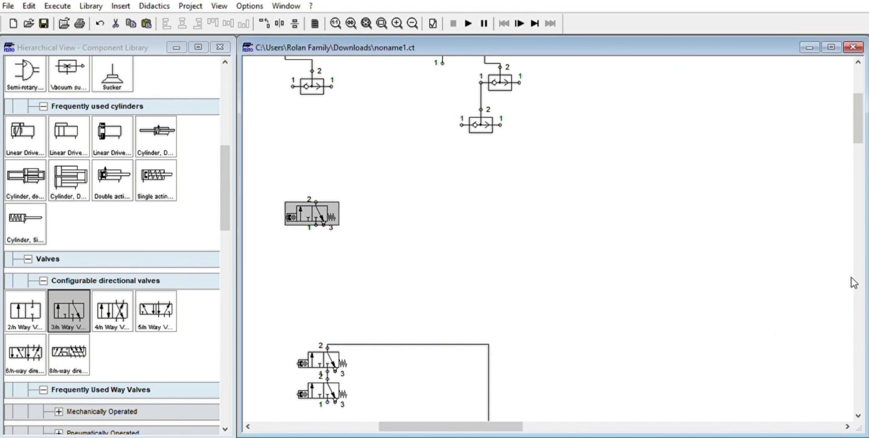
left_click(357, 196)
left_click(327, 221)
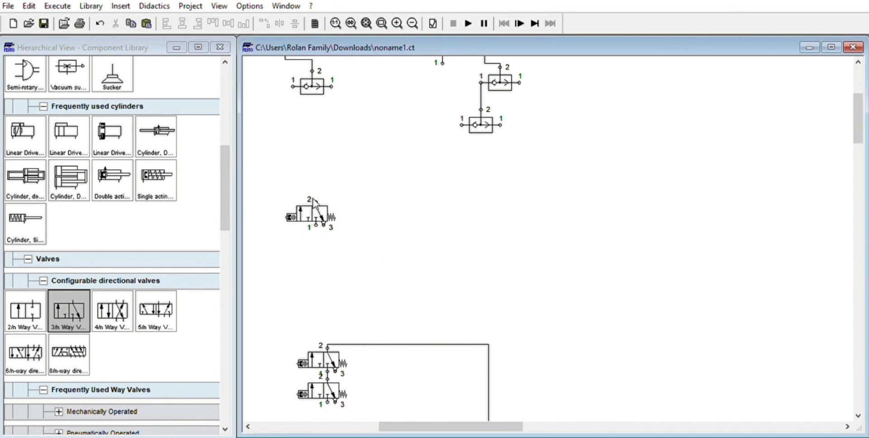
left_click(310, 200)
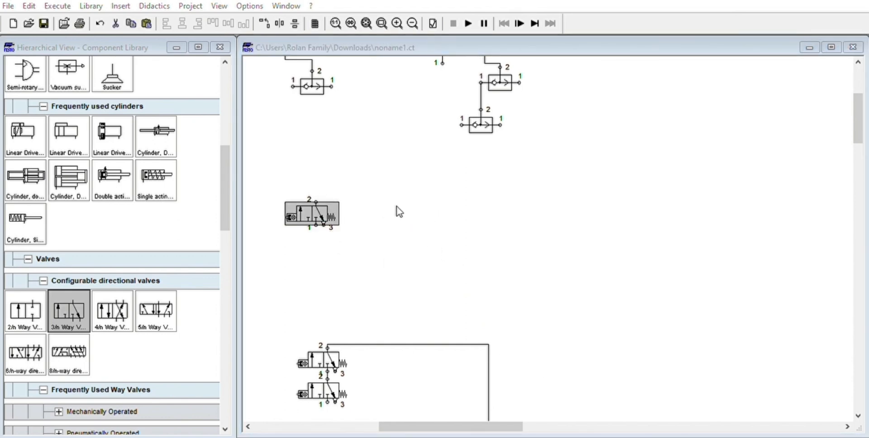
left_click(626, 50)
key("Delete")
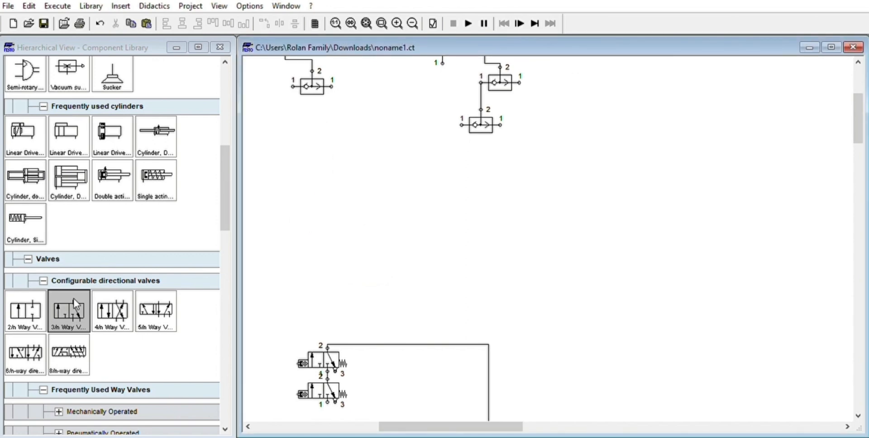
- Insert a configurable 3/n way valve above the stacked limit valves, with mechanical actuation on the left and spring return on the right
left_click_drag(73, 300, 322, 222)
double_click(311, 213)
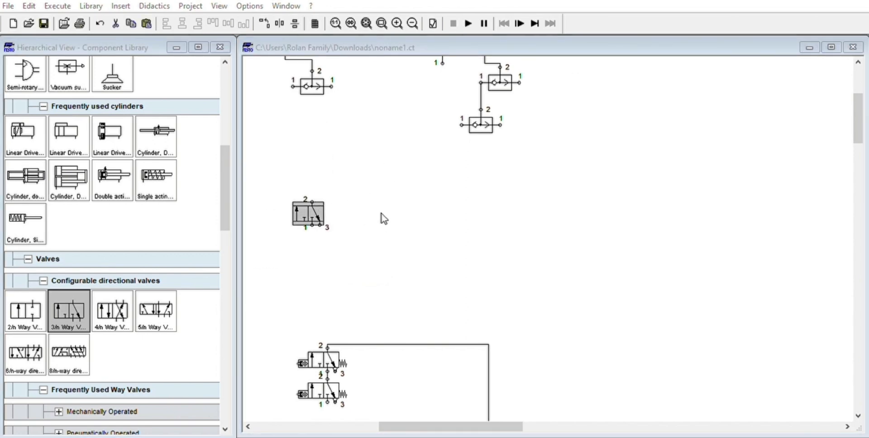
left_click(501, 352)
double_click(321, 202)
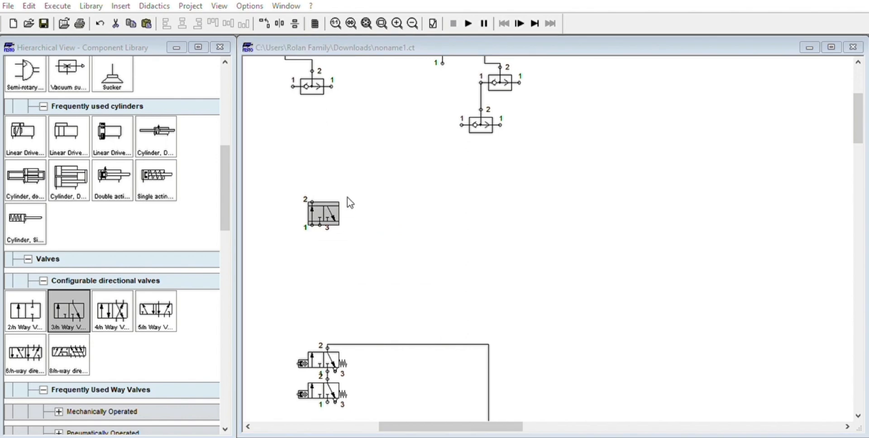
left_click(514, 357)
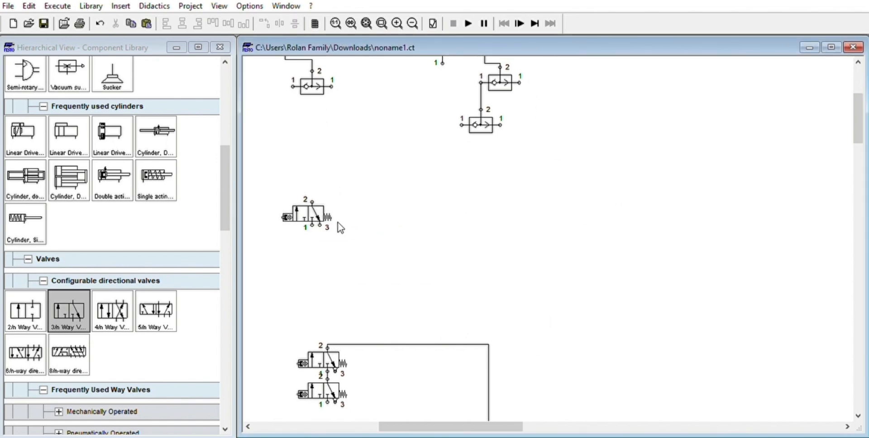
- Reconfigure the new 3/n valve without actuators and with the left resting position, and fit an exhaust to port 3
double_click(320, 204)
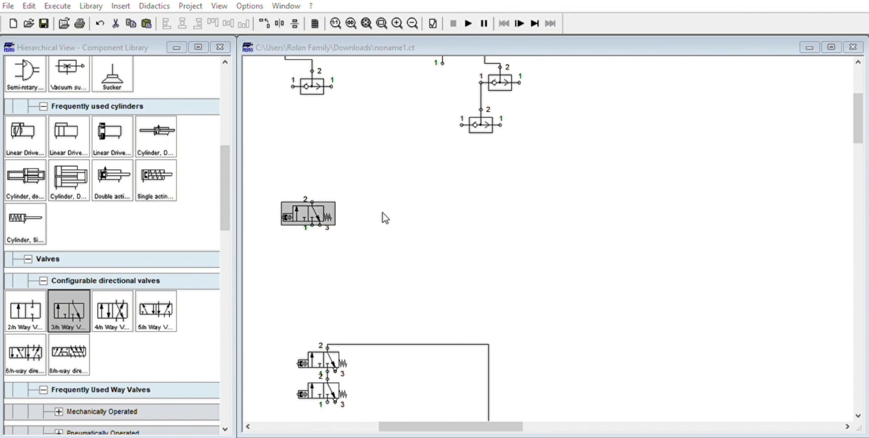
left_click(502, 359)
double_click(316, 203)
left_click(342, 145)
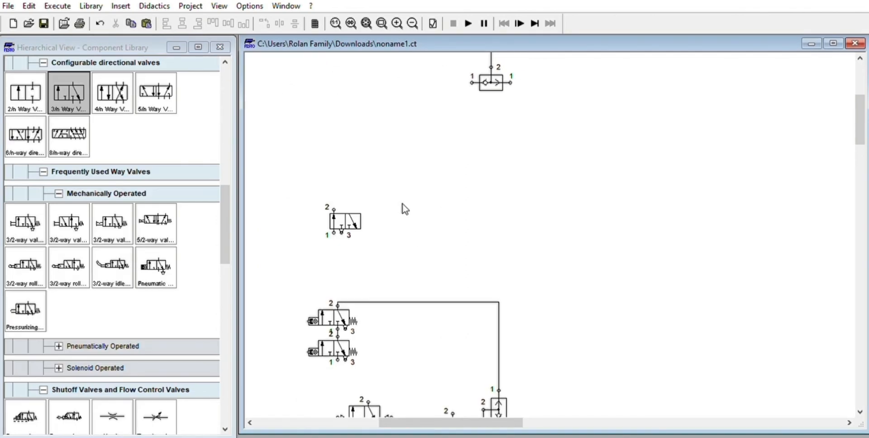
- Duplicate the actuator-less 3/n valve and stack the copy directly above it, joining the copy's port 1 to the original's port 2
scroll(398, 217, "up", 3)
left_click(337, 301)
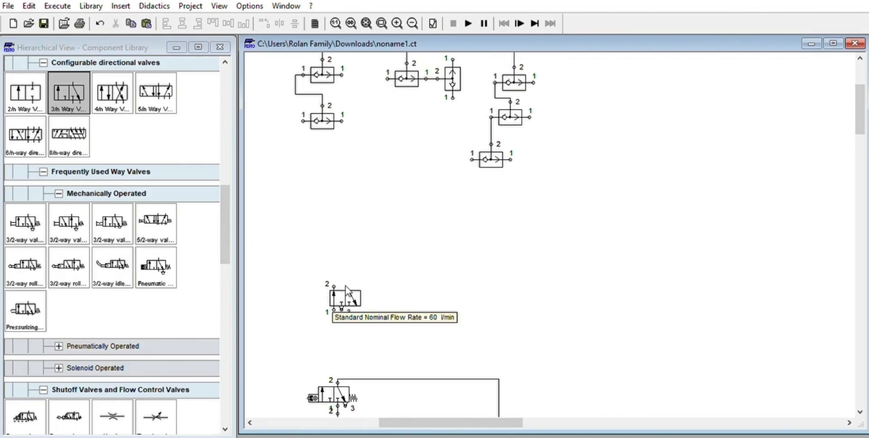
left_click(430, 237)
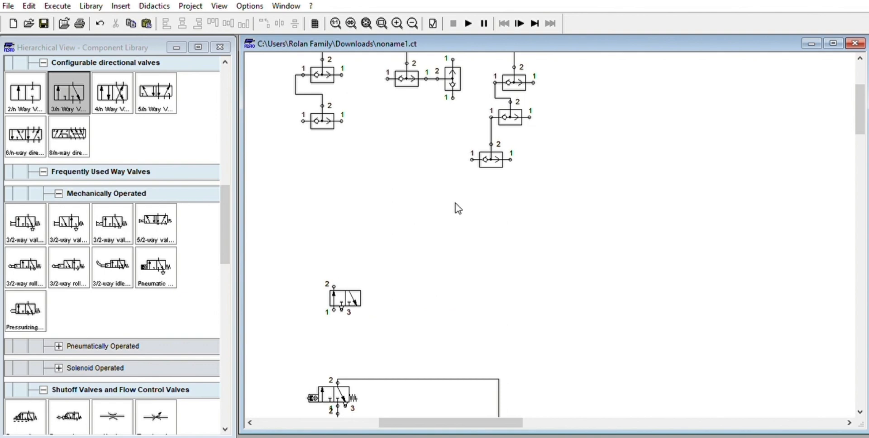
key("ctrl+v")
left_click_drag(581, 251, 365, 250)
left_click(385, 283)
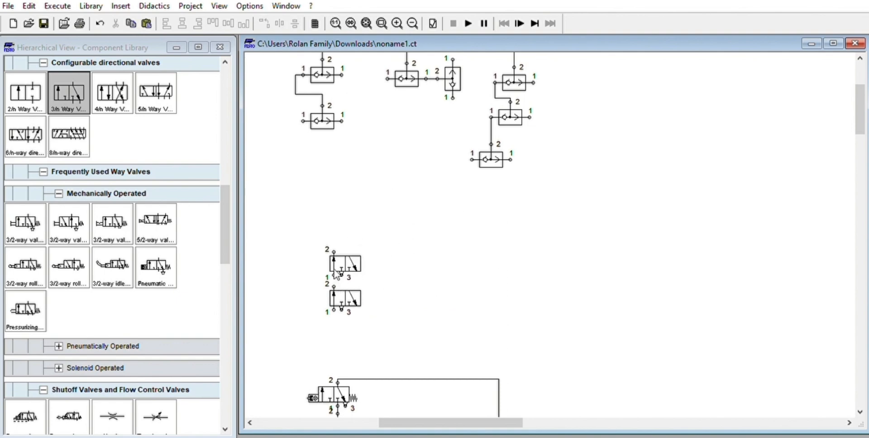
mouse_move(334, 275)
left_mouse_down()
mouse_move(344, 286)
mouse_move(357, 264)
left_mouse_up()
left_click(407, 255)
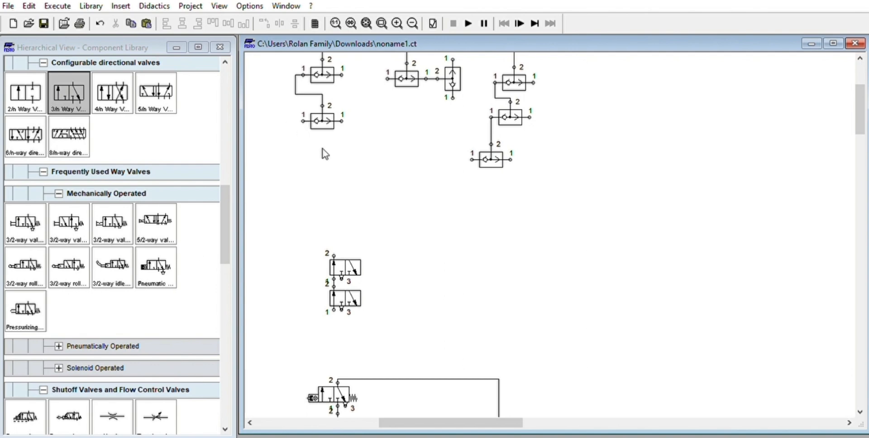
- Insert another configurable 3/n valve above the actuator-less pair, and shift that pair and the entire supply group down to make room
left_click_drag(75, 87, 277, 127)
scroll(490, 251, "down", 5)
left_click_drag(340, 189, 341, 283)
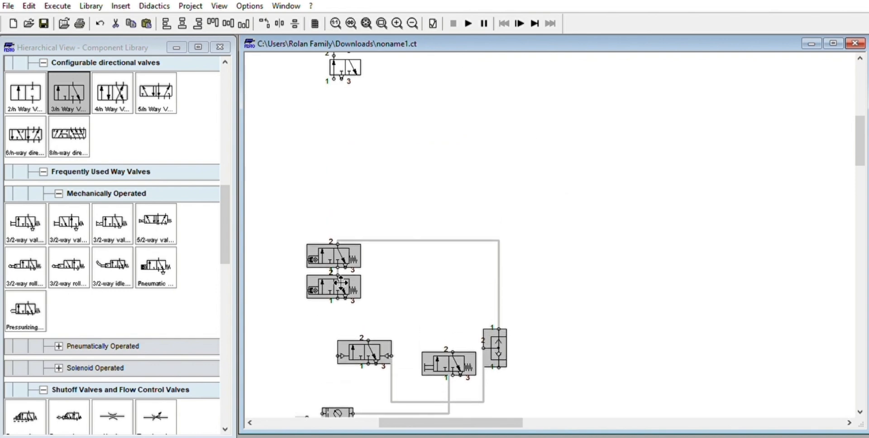
left_click(353, 137)
scroll(352, 137, "up", 3)
left_click_drag(389, 214, 319, 126)
left_click_drag(346, 152, 344, 204)
left_click(354, 158)
- Configure the newest 3/n valve with mechanical actuation on the left and spring return on the right, and fit an exhaust to port 3
scroll(354, 159, "up", 1)
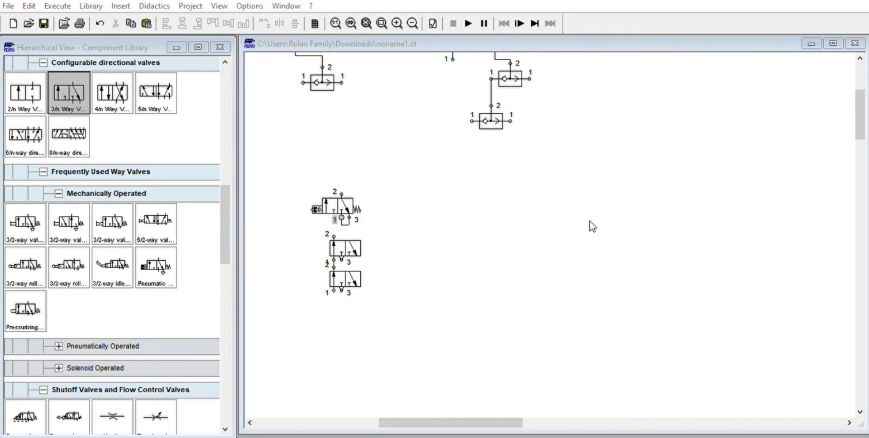
left_click(520, 207)
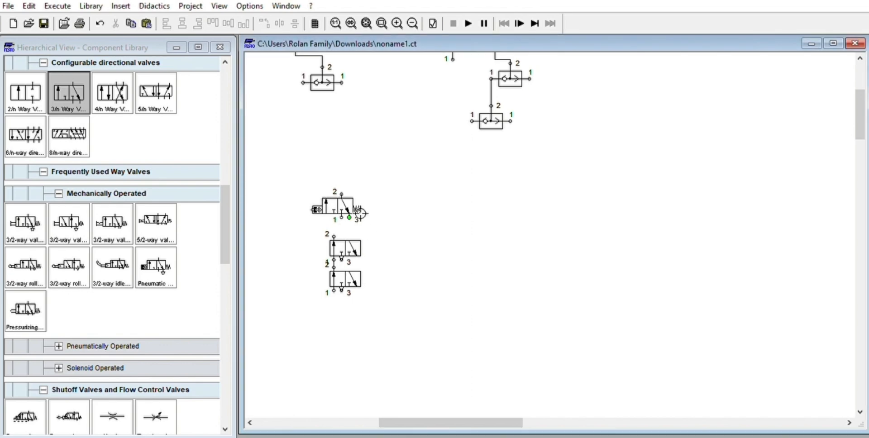
left_click(379, 183)
- Duplicate the new mechanically actuated 3/n valve, place the copy just above it, and nudge the lower one left
left_click(343, 196)
left_click(557, 220)
key("ctrl+v")
left_click_drag(563, 264, 337, 170)
left_click_drag(352, 199, 348, 199)
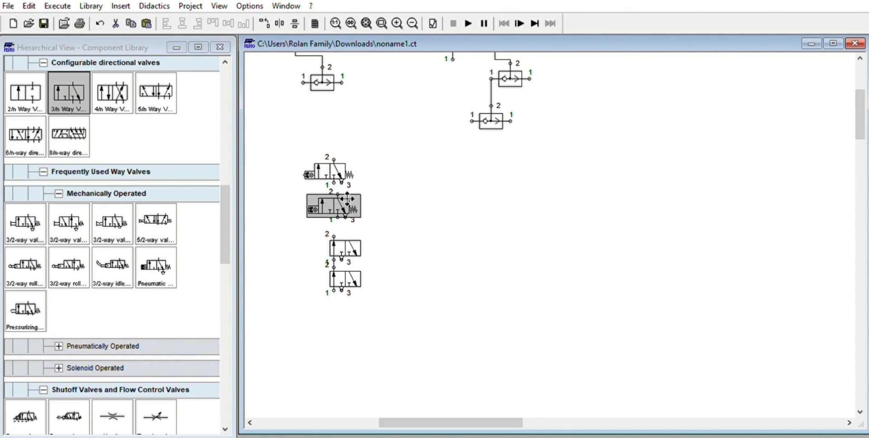
left_click(405, 182)
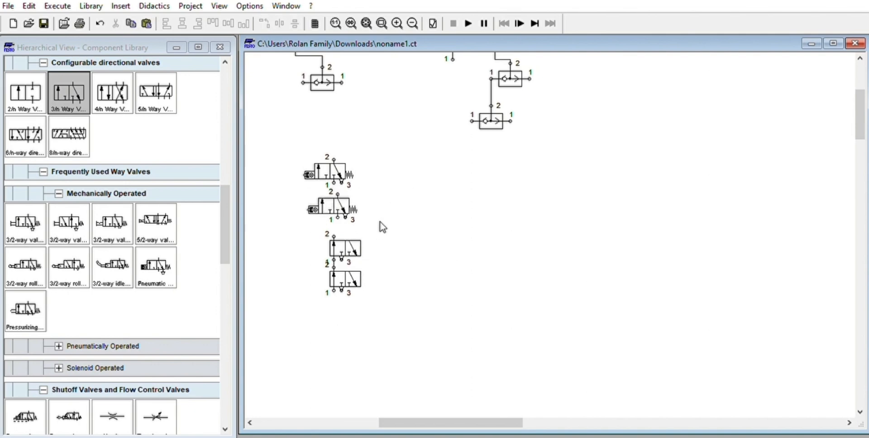
- Add a copied shuttle valve below the first cylinder's circuit and connect its port 2 to the topmost left shuttle valve's right port 1
scroll(432, 196, "up", 3)
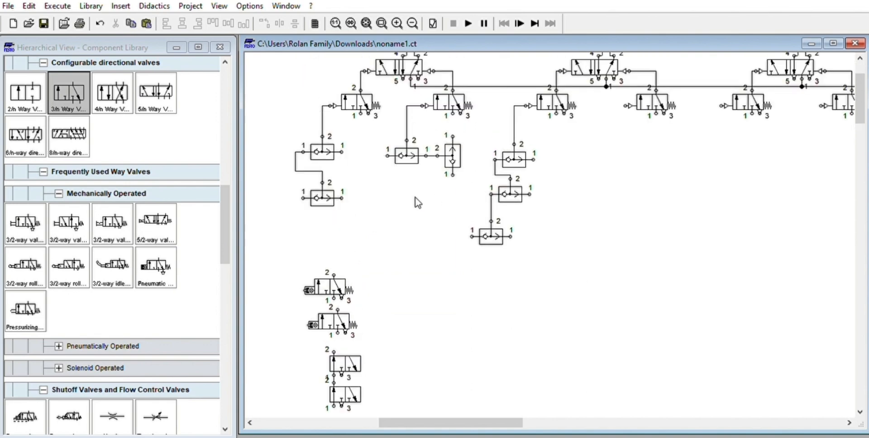
left_click(326, 183)
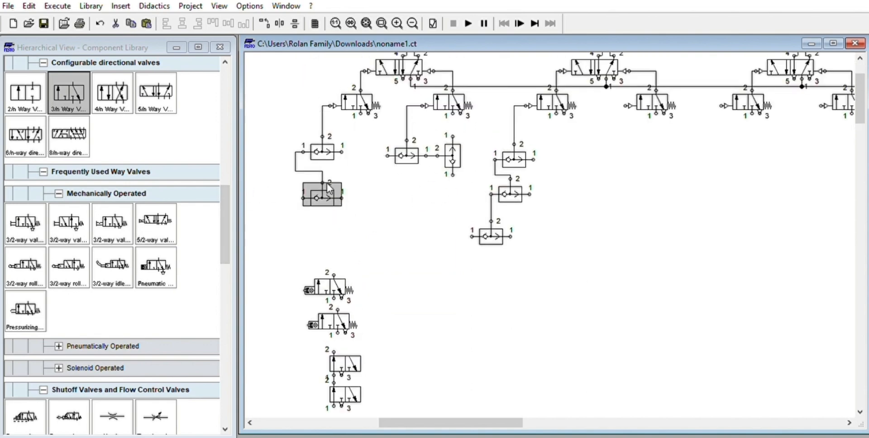
left_click(444, 219)
key("ctrl+v")
left_click(529, 248)
left_click_drag(568, 258, 388, 232)
left_click(365, 201)
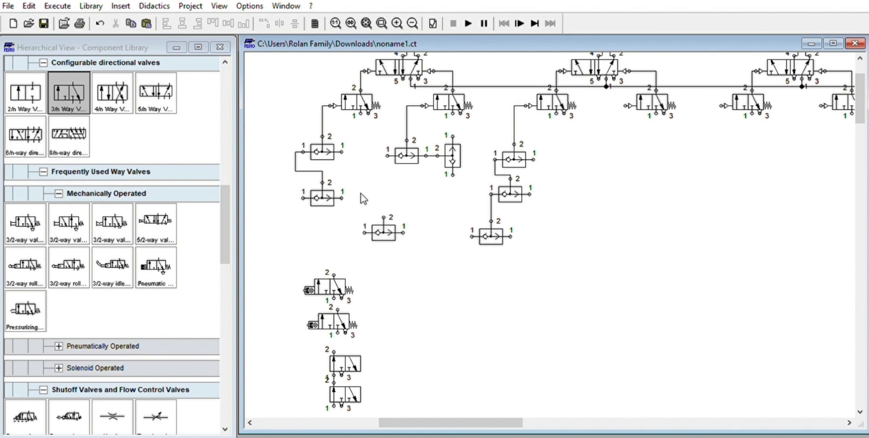
left_click_drag(341, 152, 383, 218)
left_click_drag(390, 233, 384, 241)
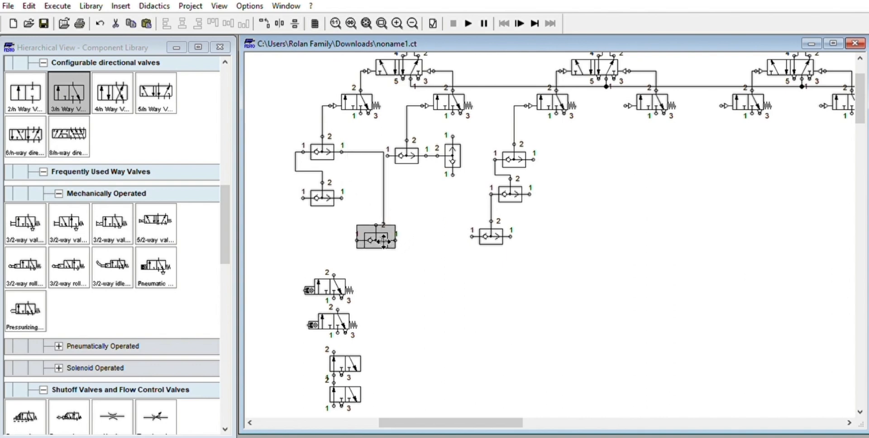
left_click(394, 196)
- Lower the air supply, start valve, shuttle valve and connected limit valves to widen the gap below the actuator-less 3/n pair
scroll(421, 212, "down", 5)
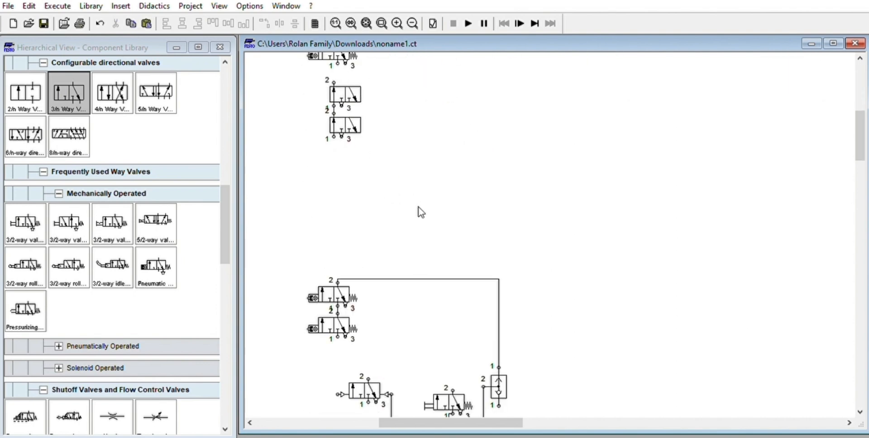
scroll(439, 216, "down", 3)
scroll(549, 276, "up", 2)
left_click_drag(549, 294, 291, 81)
left_click(342, 159)
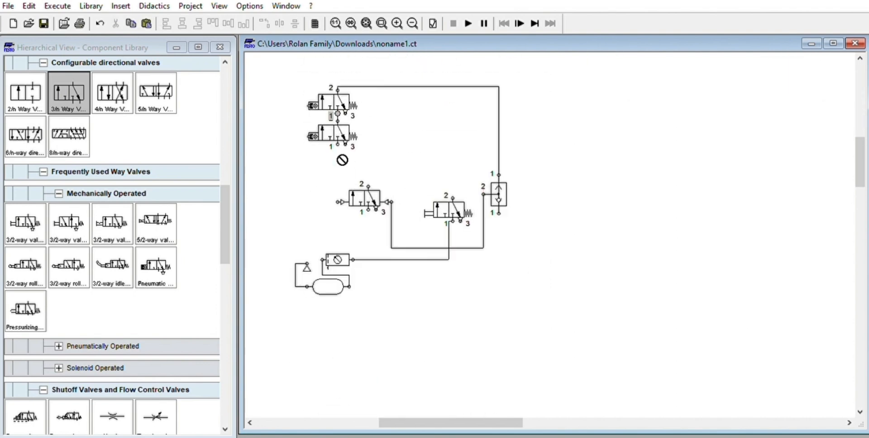
left_click_drag(595, 303, 289, 73)
scroll(352, 100, "up", 4)
left_click(352, 101)
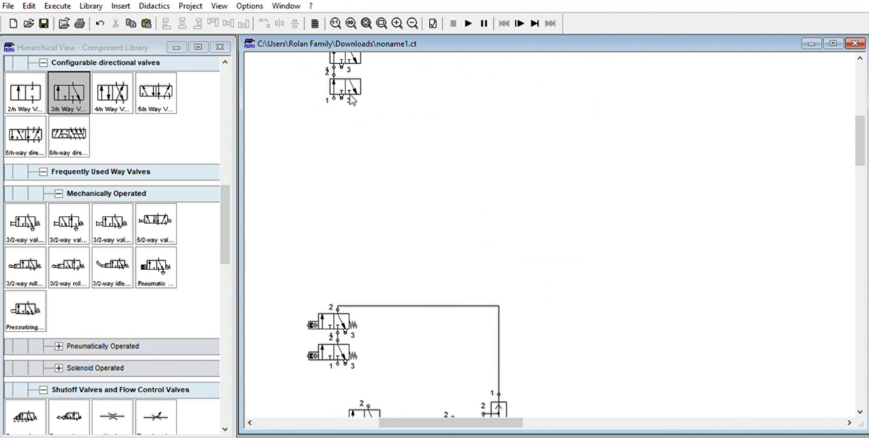
- Move the actuator-less 3/n pair down, and lower the two mechanically actuated 3/n valves above it
scroll(352, 101, "up", 3)
left_click_drag(312, 199, 389, 264)
left_click_drag(358, 204, 362, 248)
left_click_drag(413, 184, 292, 105)
left_click_drag(347, 133, 347, 151)
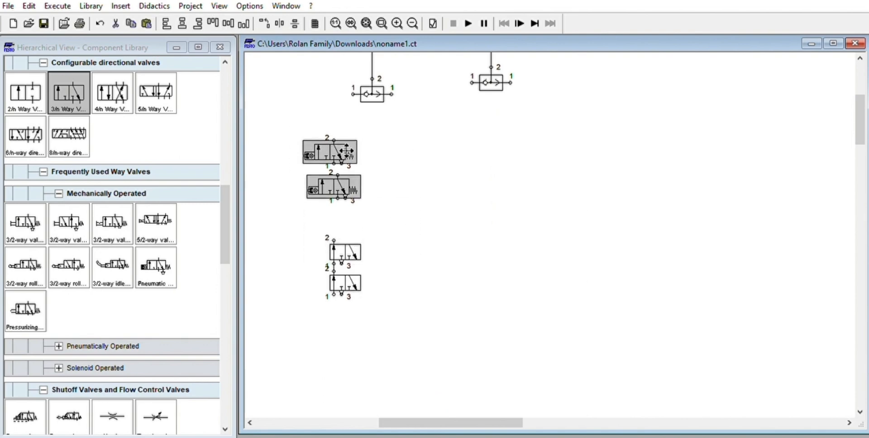
left_click(384, 144)
- Shift the newly connected shuttle valve slightly up and to the right, level with the second circuit's lowest shuttle valve
scroll(385, 144, "up", 3)
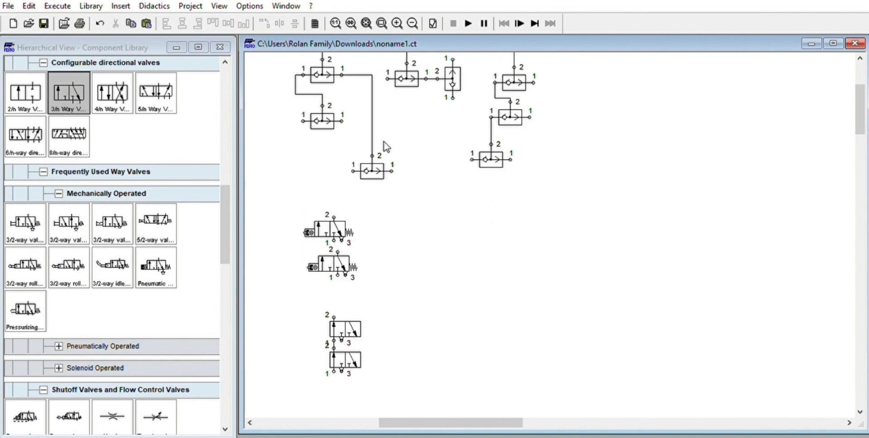
mouse_move(380, 162)
left_mouse_down()
mouse_move(388, 134)
mouse_move(389, 149)
left_mouse_up()
left_click(400, 120)
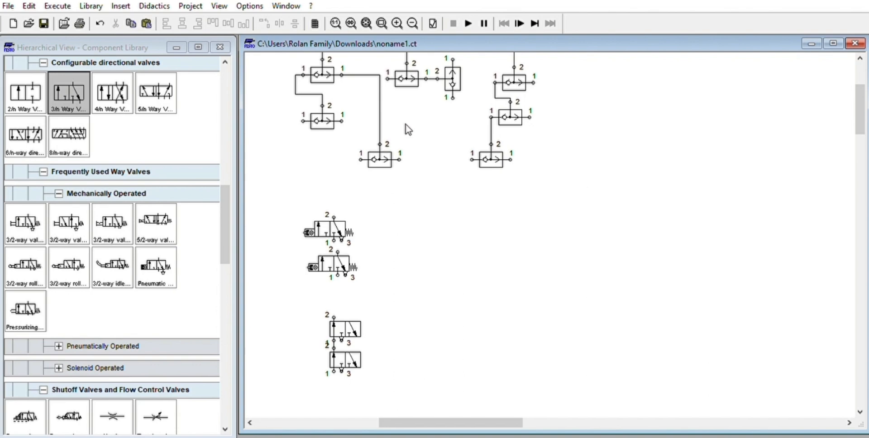
- Add a shuttle valve below the second cylinder's circuit and connect its port 2 to that circuit's top shuttle valve's right port 1
scroll(405, 124, "up", 4)
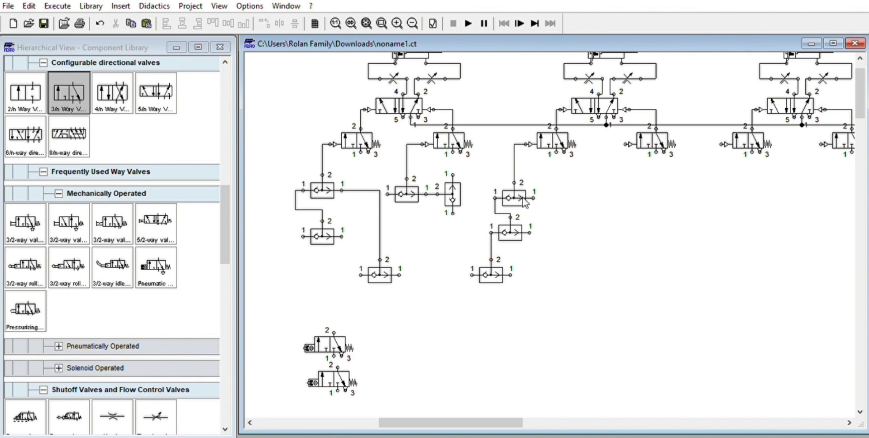
key("ctrl+v")
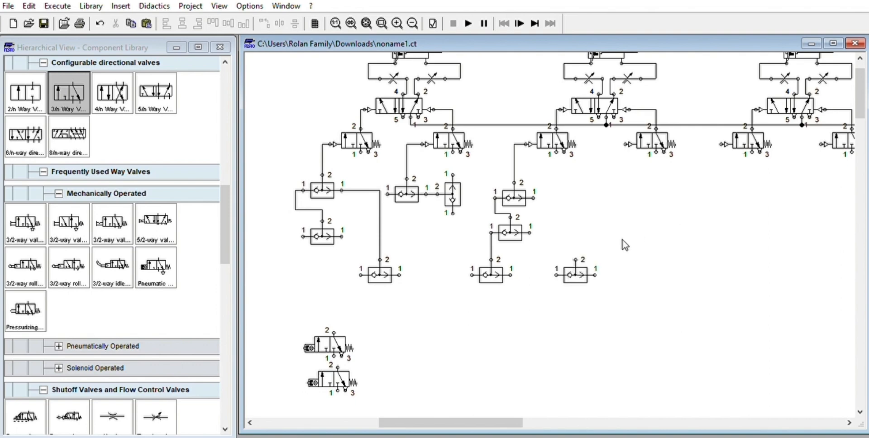
left_click_drag(575, 258, 590, 258)
left_click_drag(576, 205, 591, 260)
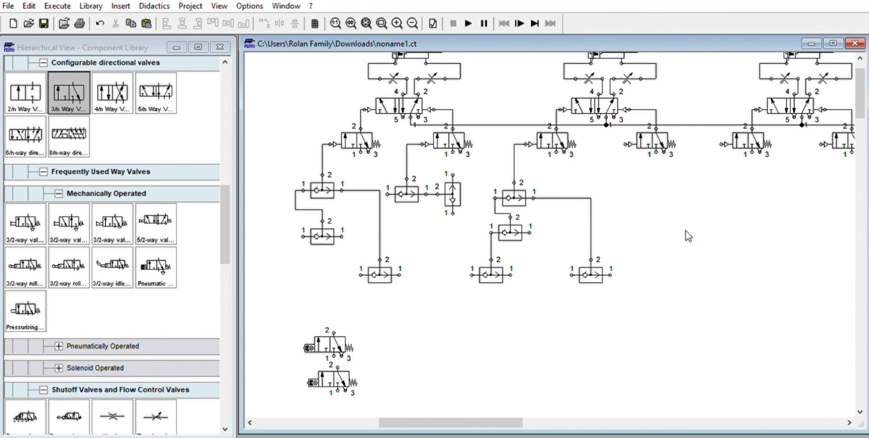
- Add another shuttle valve, rotate it so port 2 faces left, and place it in the open area below the third cylinder's circuit
scroll(677, 226, "up", 2)
left_click_drag(498, 423, 563, 434)
scroll(508, 349, "down", 2)
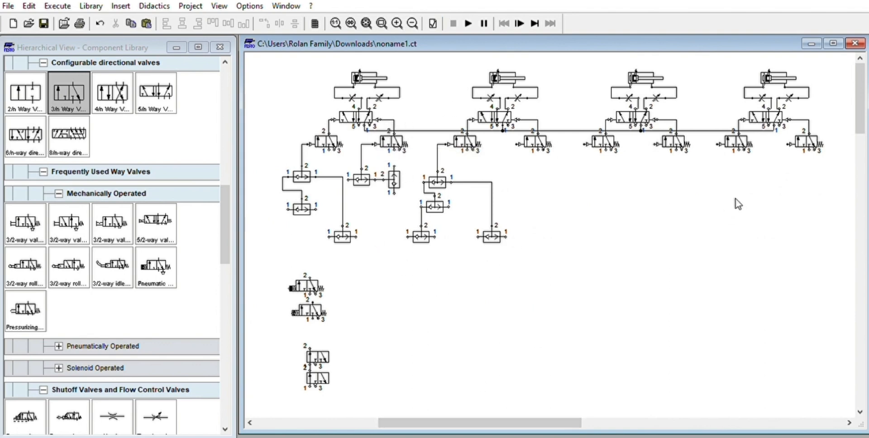
key("ctrl+v")
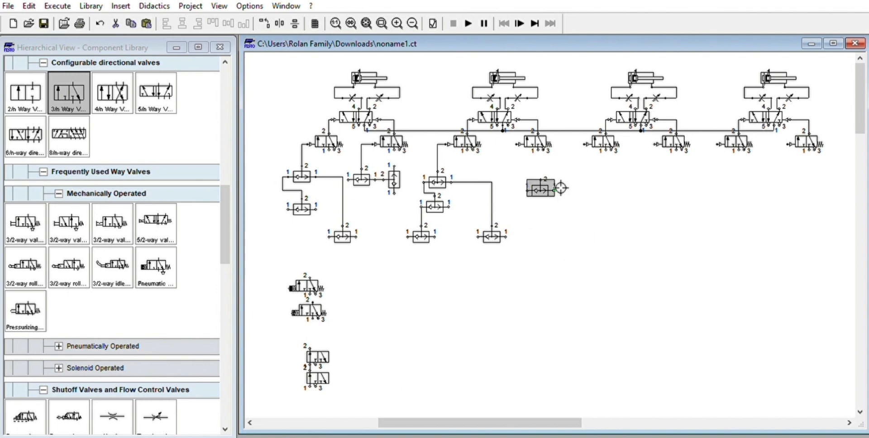
key("ctrl+r")
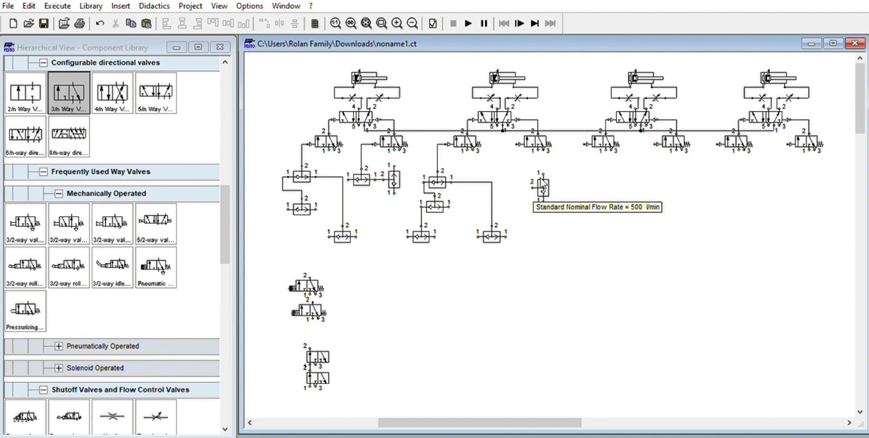
left_click(543, 184)
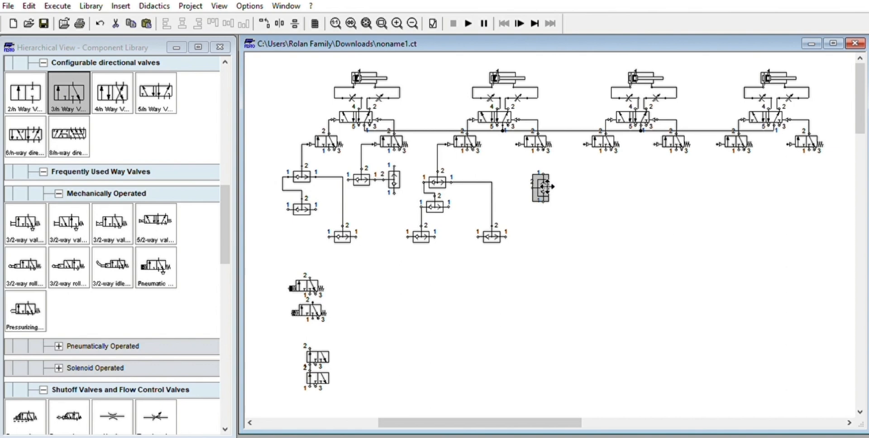
left_click_drag(546, 186, 582, 191)
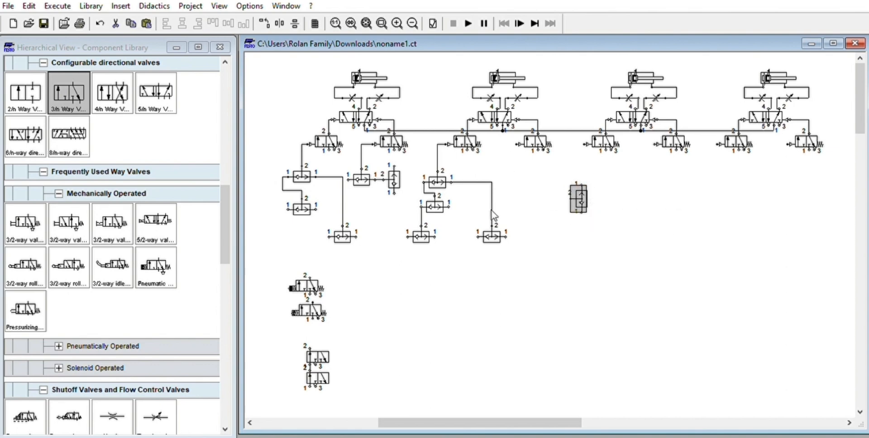
left_click_drag(580, 196, 608, 248)
left_click(560, 256)
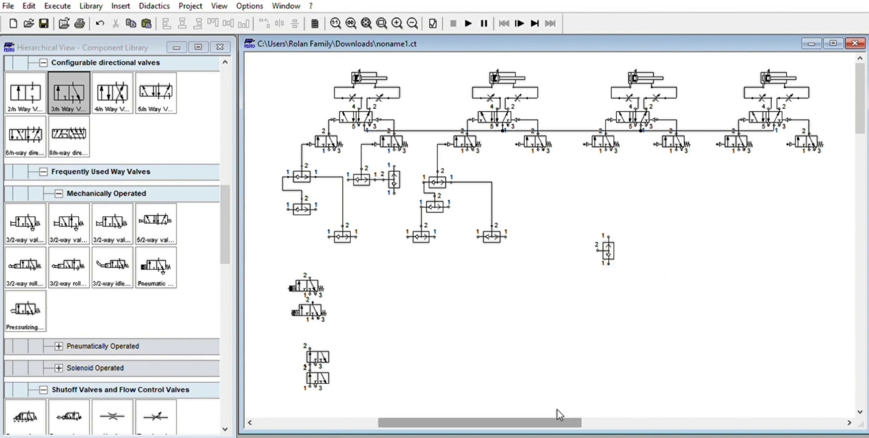
- Move the fourth cylinder assembly, with its orifices, 5/n valve and two piloted 3/n valves, further right
left_click_drag(553, 419, 571, 420)
left_click_drag(785, 158, 665, 53)
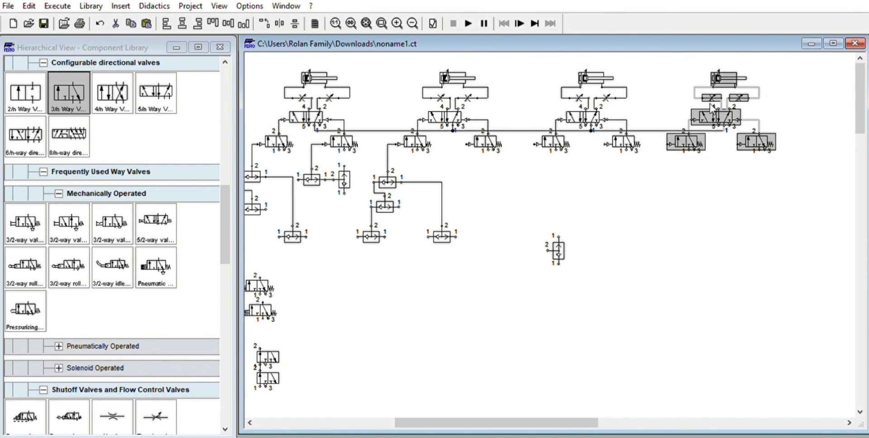
left_click_drag(712, 109, 755, 109)
left_click(752, 174)
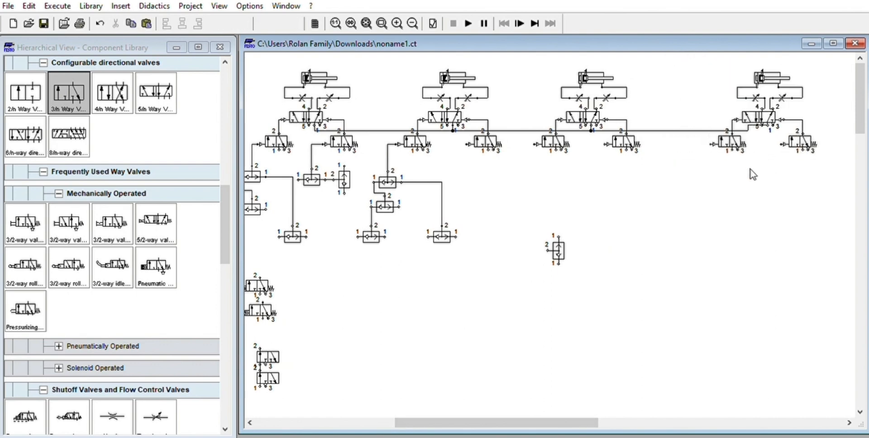
- Shift the fourth cylinder assembly, with its orifices, 5/n valve and two piloted 3/n valves, slightly up and to the left
left_click_drag(830, 174, 679, 67)
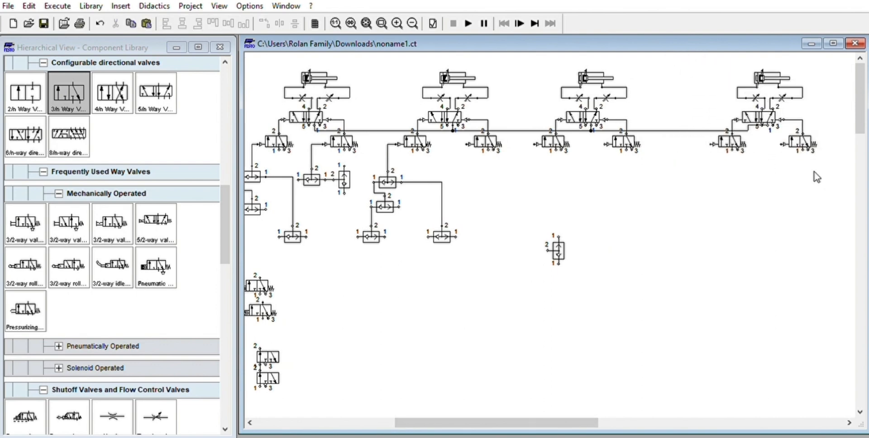
left_click_drag(817, 177, 705, 63)
mouse_move(771, 112)
left_mouse_down()
mouse_move(752, 103)
mouse_move(764, 106)
left_mouse_up()
left_click(759, 135)
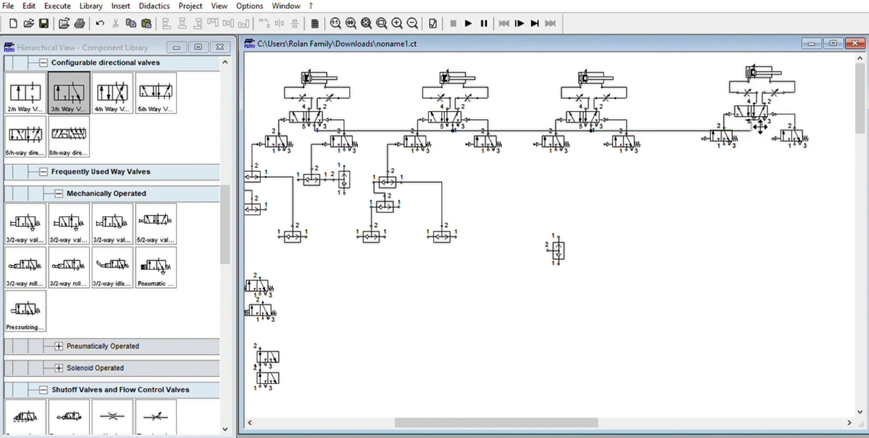
- Delete the three supply lines linking port 1 of the four cylinders' 5/n valves
left_click(397, 23)
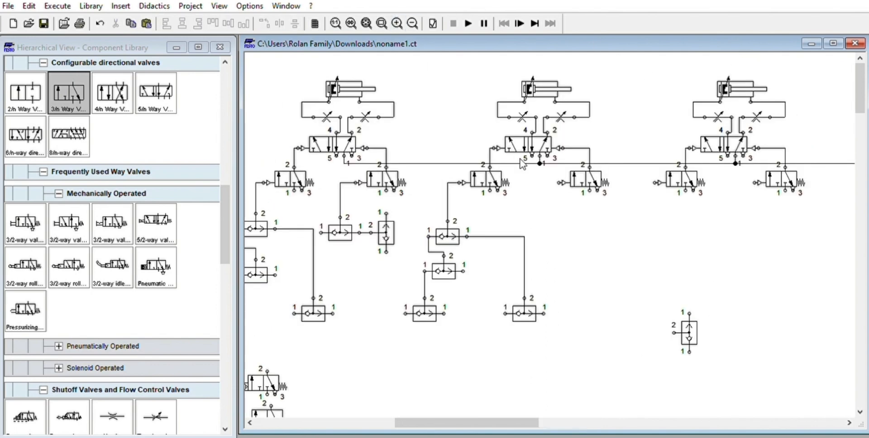
left_click(530, 164)
key("Delete")
left_click(573, 164)
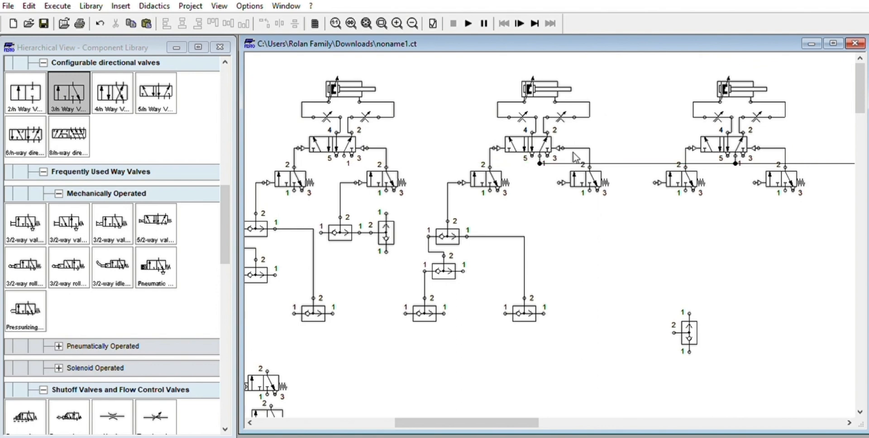
key("Delete")
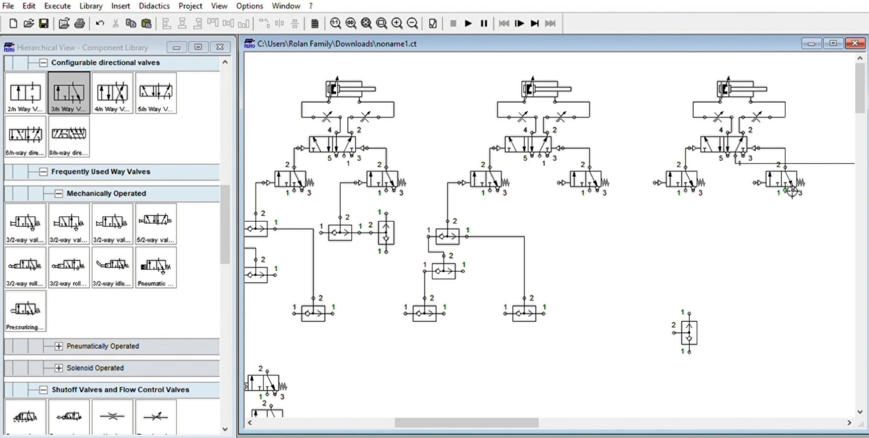
left_click(763, 162)
key("Delete")
- Move the fourth cylinder assembly slightly down and to the right
left_click_drag(504, 414, 565, 429)
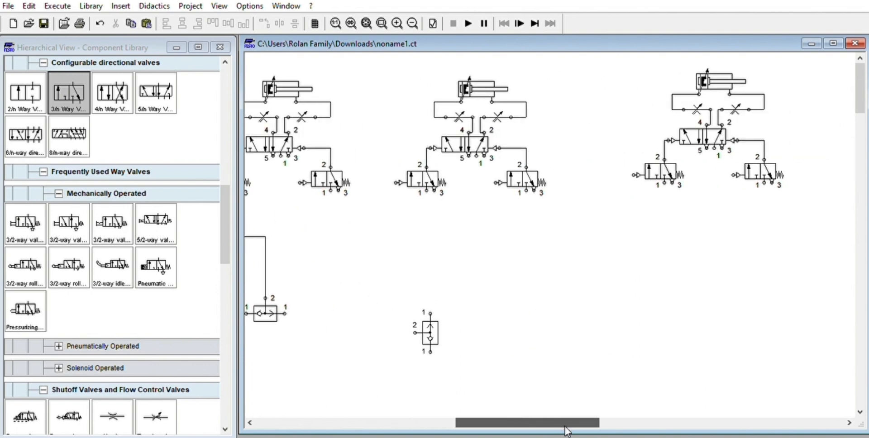
left_click_drag(794, 207, 611, 63)
left_click_drag(701, 136, 727, 155)
left_click(609, 180)
- Move the third cylinder assembly, with its orifices, 5/n valve and two piloted 3/n valves, right and slightly down, closer to the fourth
left_click_drag(504, 422, 448, 417)
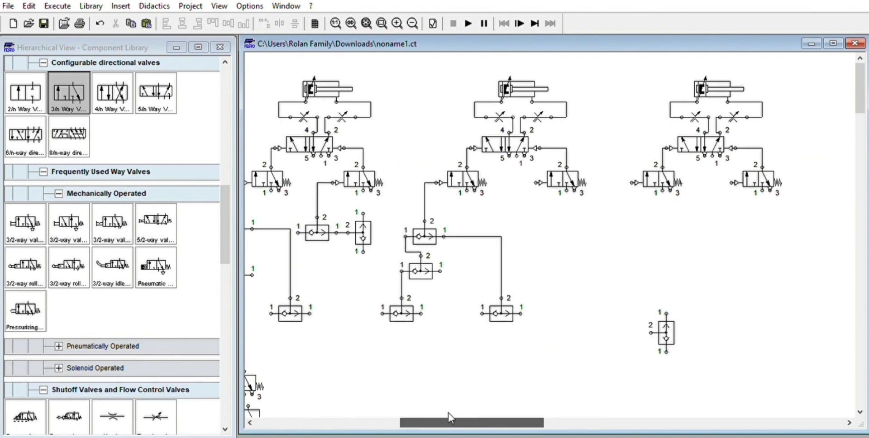
left_click_drag(762, 218, 631, 68)
left_click(763, 200)
left_click_drag(808, 220, 641, 45)
left_click_drag(711, 141, 814, 164)
left_click(787, 272)
- Move the second circuit's lower-right shuttle valve left and down, and lower the first circuit's bottom shuttle valve to the same level
left_click(415, 22)
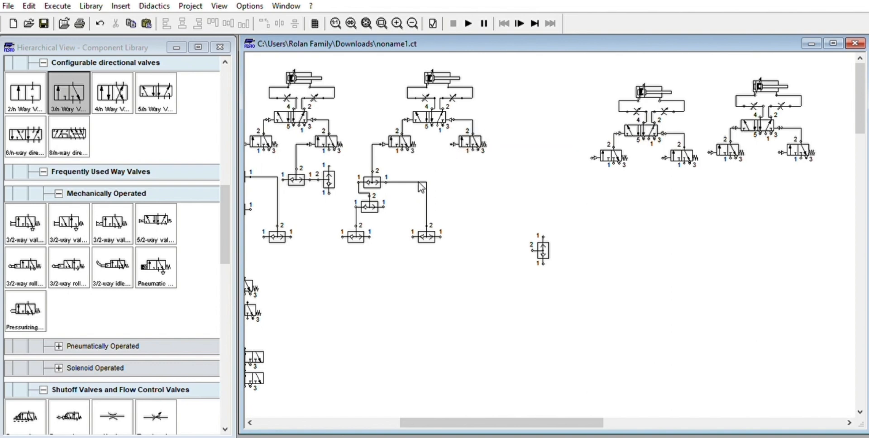
left_click_drag(425, 193, 406, 197)
left_click_drag(433, 235, 408, 239)
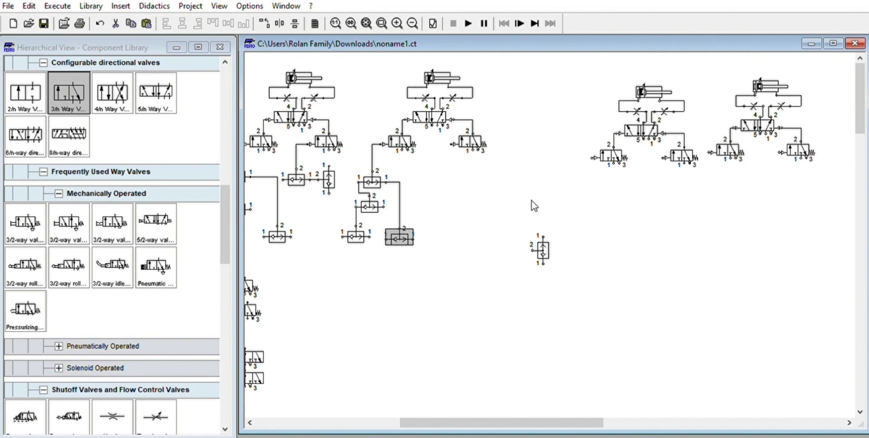
left_click_drag(395, 232, 406, 244)
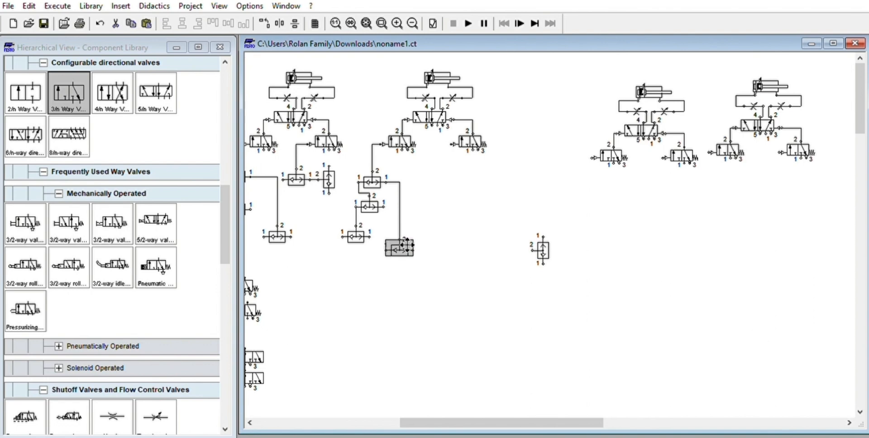
left_click(417, 207)
left_click_drag(292, 234, 293, 248)
left_click(498, 222)
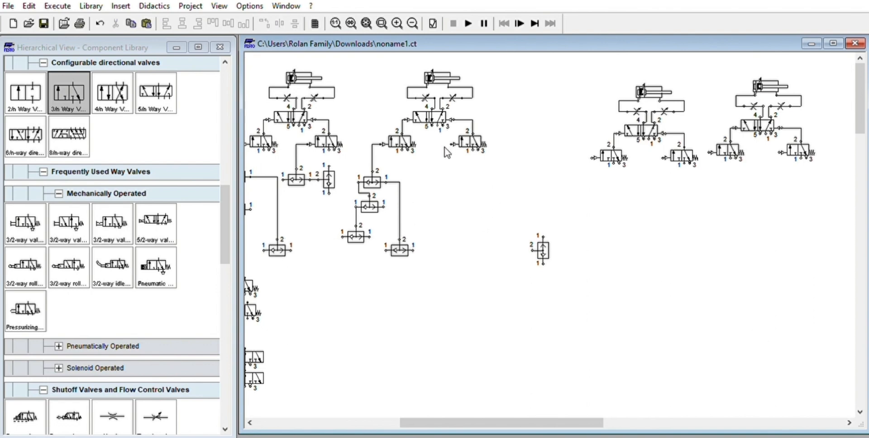
- Paste a shuttle valve below the second cylinder's right 3/n valve and connect its port 2 to that valve's left pilot port
key("ctrl+v")
left_click(601, 265)
left_click_drag(587, 271, 445, 178)
left_click(511, 176)
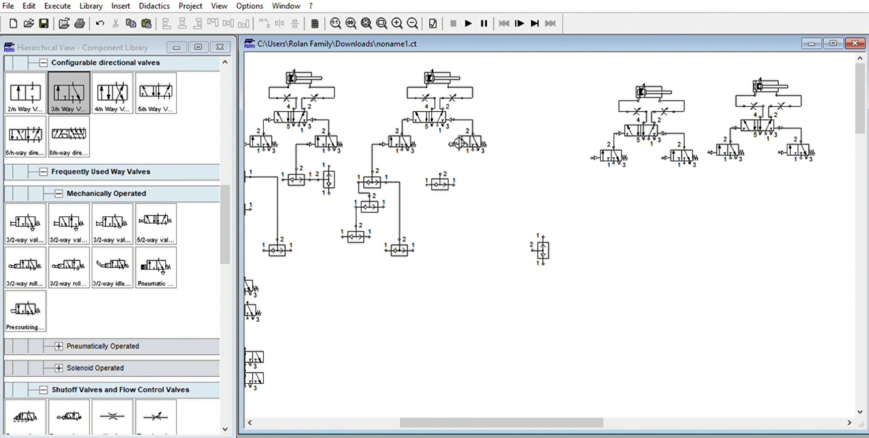
left_click_drag(453, 144, 445, 173)
left_click(448, 178)
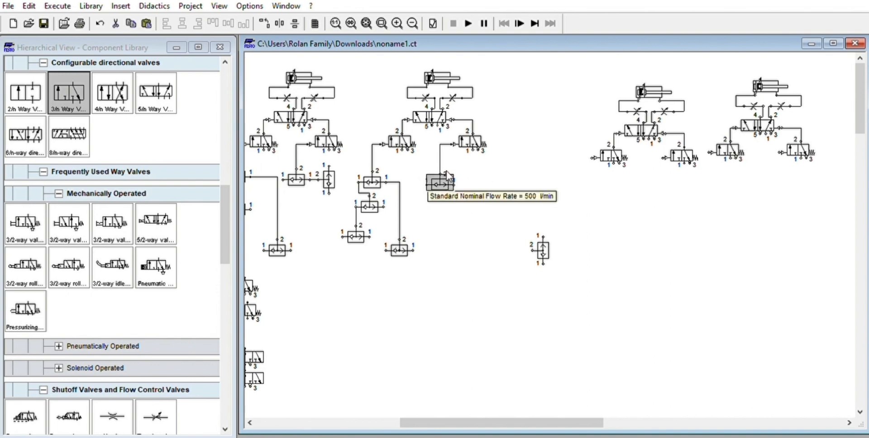
left_click(476, 188)
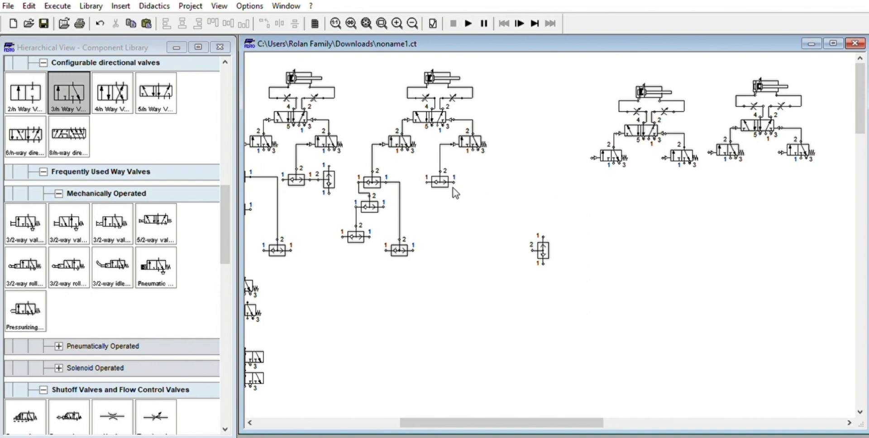
- Paste another shuttle valve directly below the new one and connect its port 2 to the upper valve's left port 1
key("ctrl+v")
left_click_drag(598, 275, 452, 203)
left_click(449, 173)
left_click(451, 208)
left_click(464, 197)
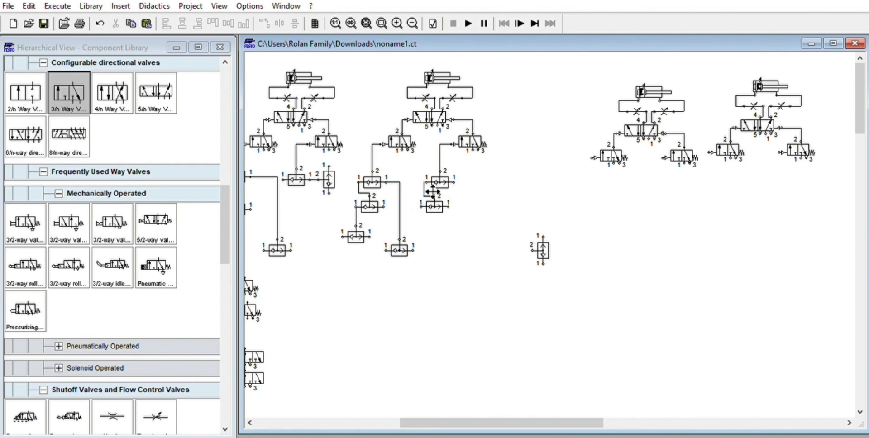
- Add a 3/n valve piloted at both ends right of the start circuit and connect its port 1 to the existing double-piloted valve's port 1
scroll(448, 217, "down", 4)
scroll(425, 256, "down", 3)
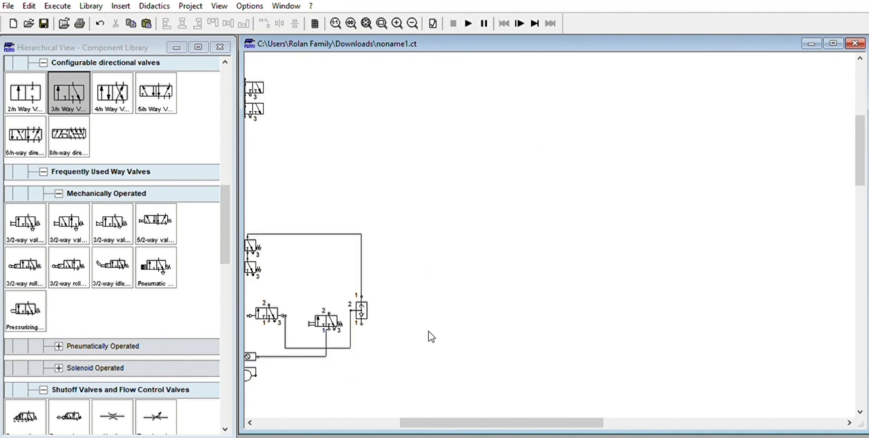
left_click_drag(444, 421, 424, 413)
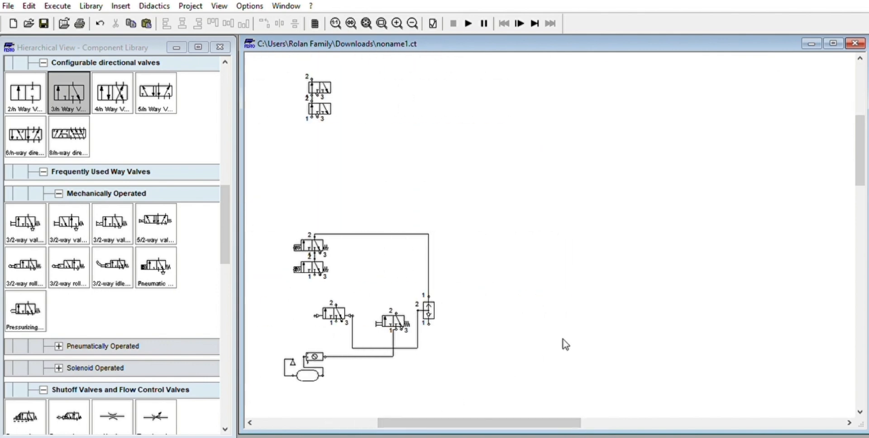
left_click_drag(66, 89, 509, 310)
double_click(507, 312)
left_click(582, 286)
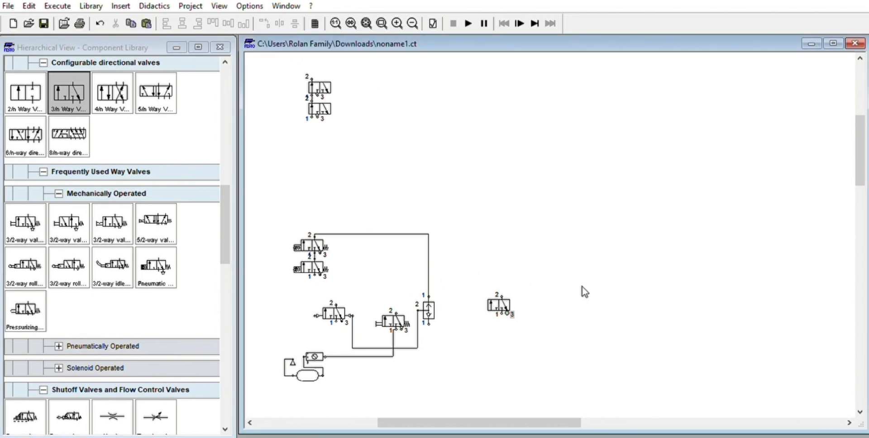
double_click(497, 296)
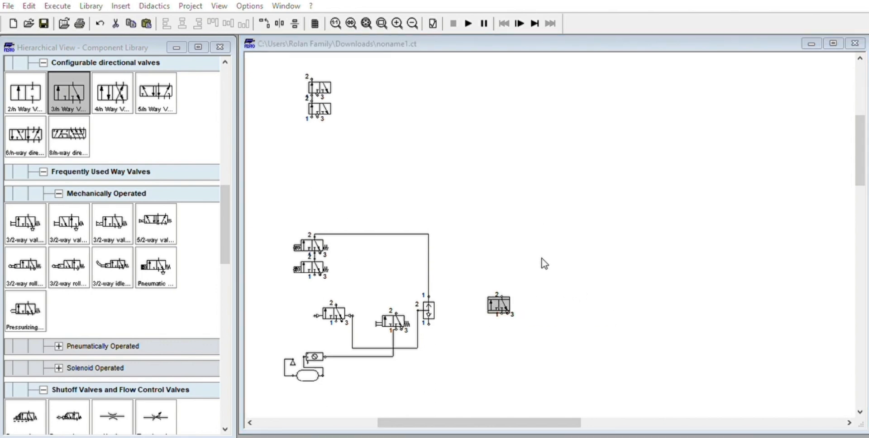
left_click(515, 365)
left_click(429, 299)
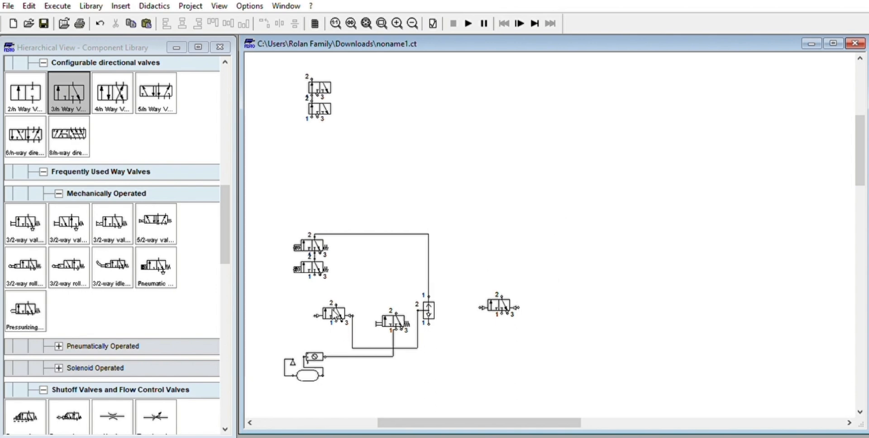
left_click_drag(335, 322, 502, 315)
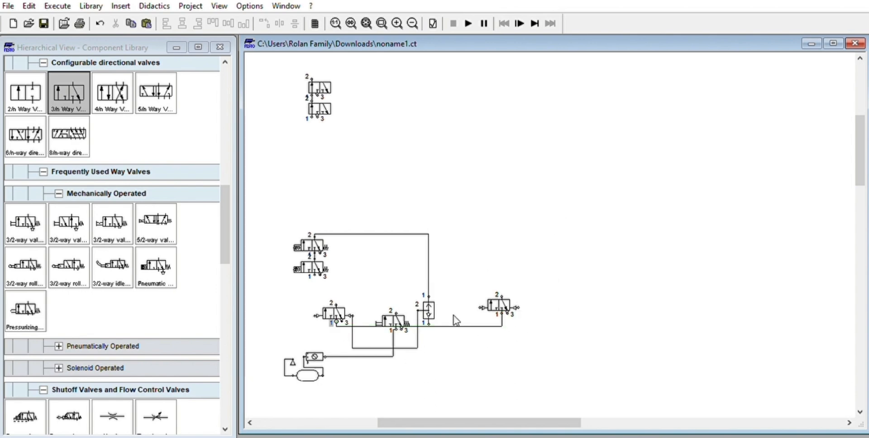
left_click_drag(455, 326, 461, 336)
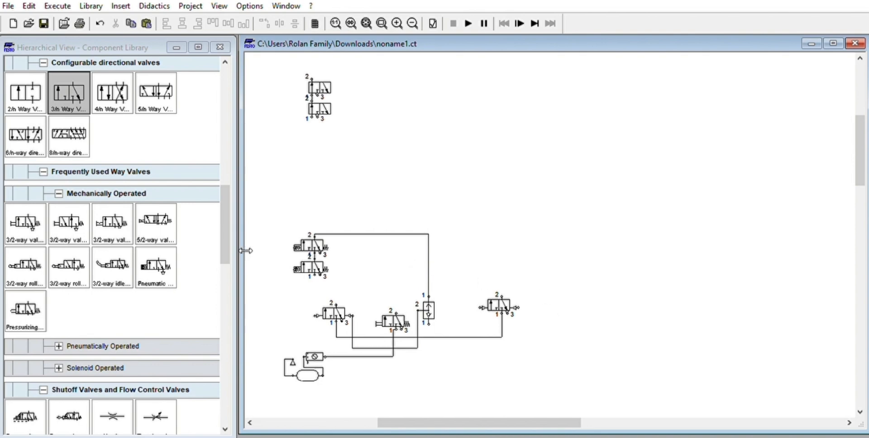
- Copy the manually operated start valve and place the copy to the right of the new double-piloted 3/n valve
left_click(137, 111)
left_click(389, 304)
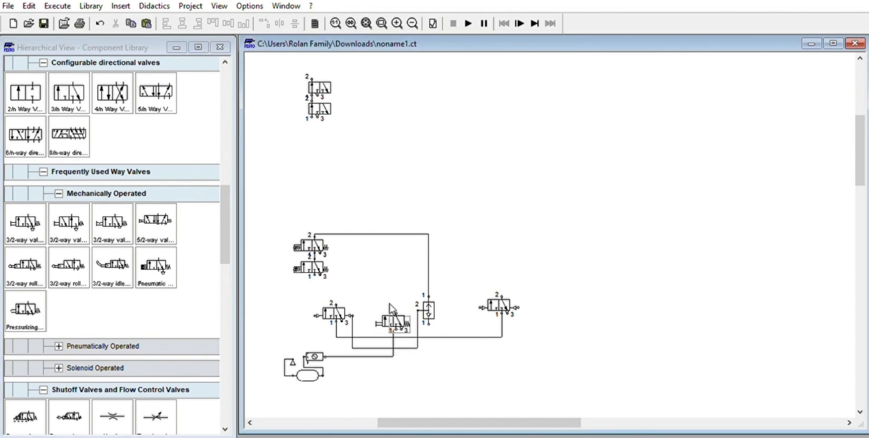
left_click(392, 317)
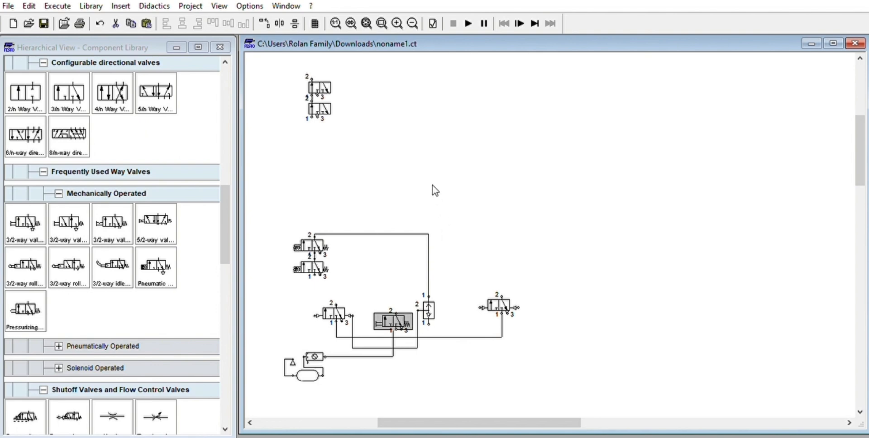
left_click(525, 200)
key("ctrl+v")
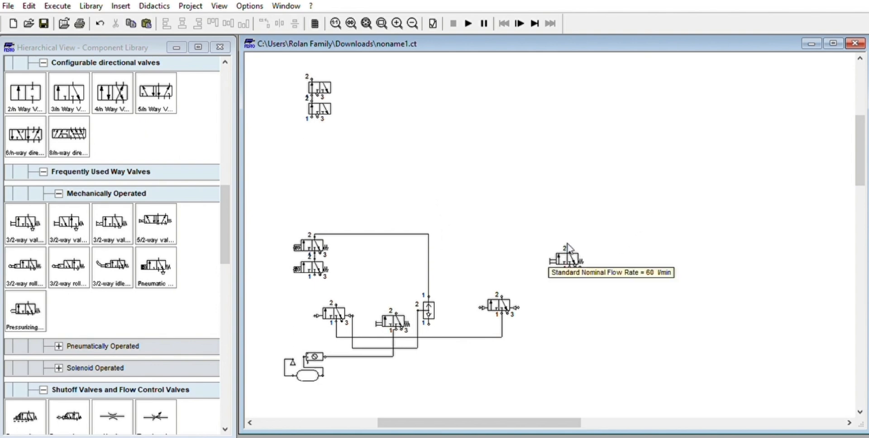
left_click_drag(572, 251, 562, 310)
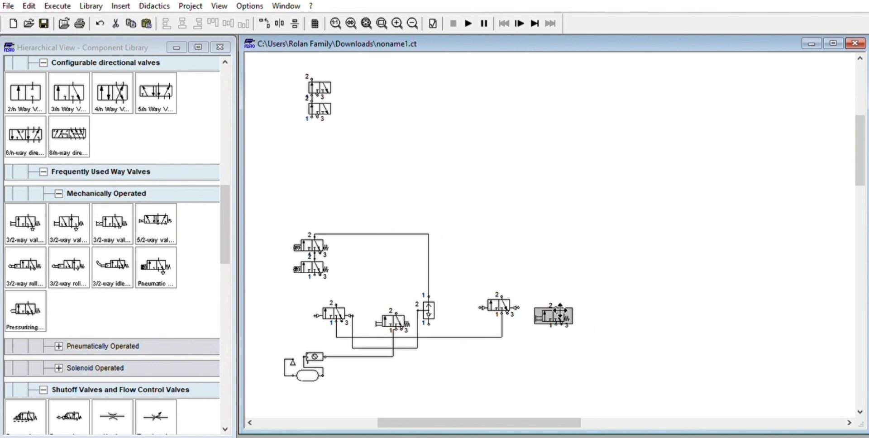
left_click(577, 249)
- Add a shuttle valve to the right of the copied manual valve and rotate it so port 2 faces left
scroll(142, 194, "up", 5)
scroll(138, 185, "up", 5)
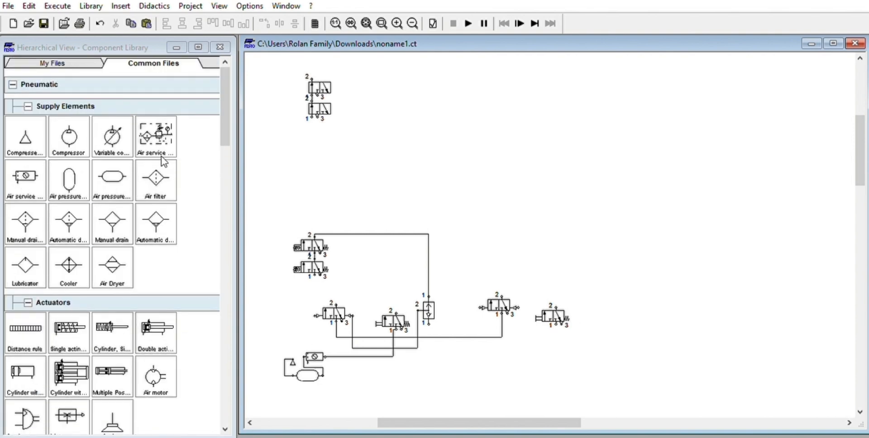
scroll(162, 177, "down", 15)
scroll(152, 215, "down", 3)
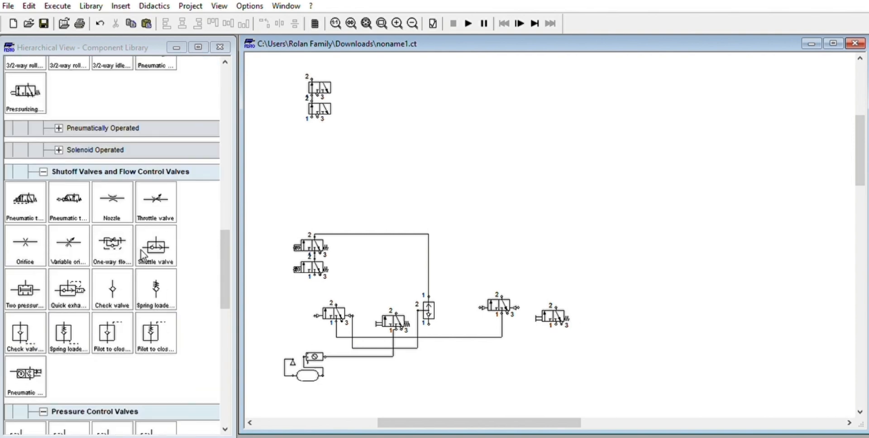
left_click_drag(156, 246, 618, 296)
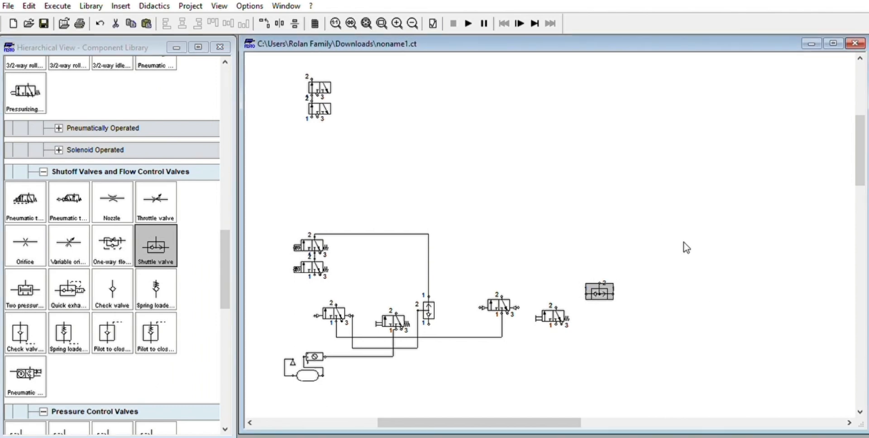
key("ctrl+r")
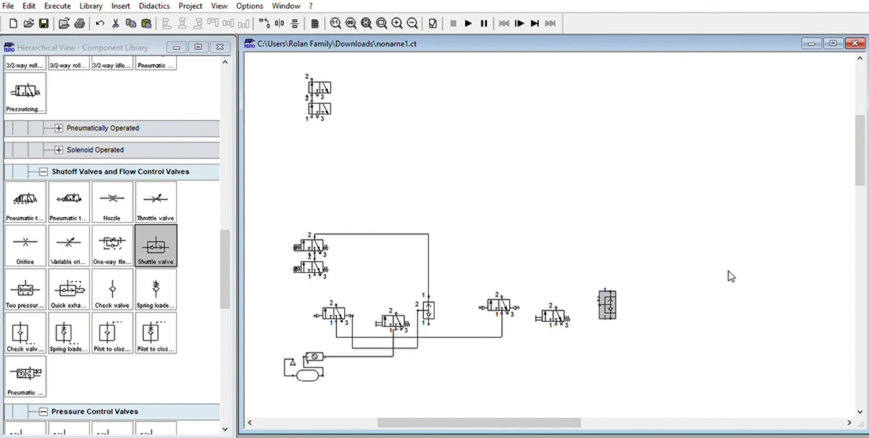
- Connect the rotated shuttle valve's port 2 to the new 3/n valve's right pilot port, routing the line beneath the copied manual valve
left_click_drag(607, 304, 518, 308)
left_click(643, 263)
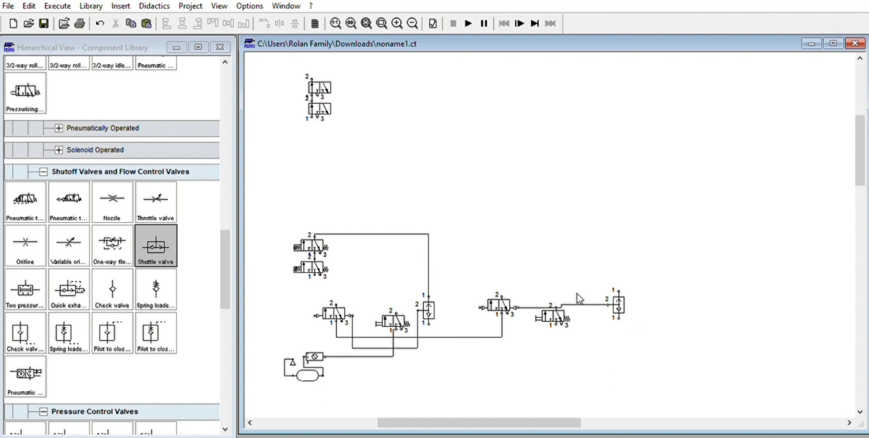
left_click_drag(581, 305, 582, 338)
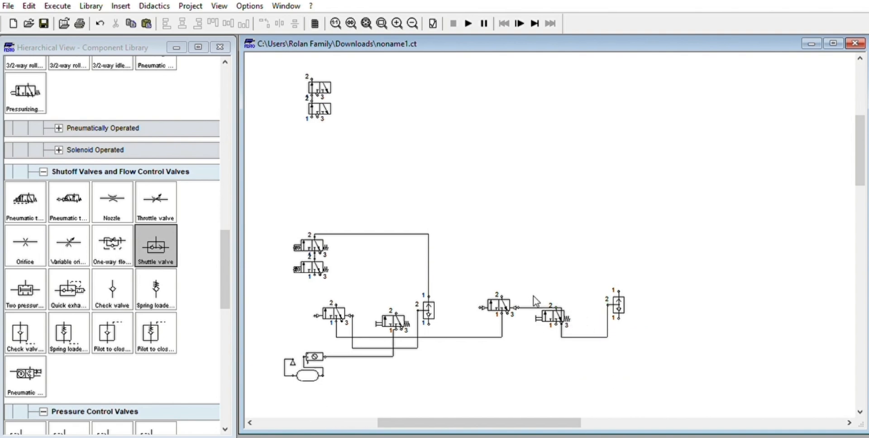
left_click_drag(534, 307, 590, 335)
- Connect the copied manual valve's port 1 to the air supply line feeding the original start valve
scroll(568, 317, "down", 3)
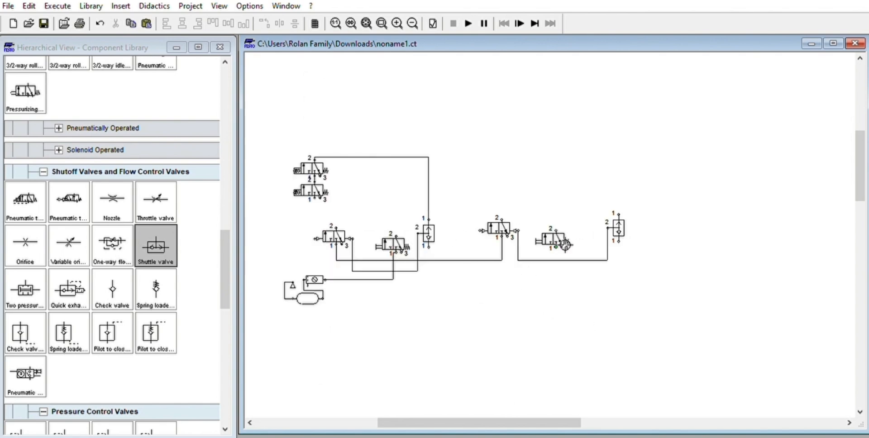
left_click_drag(556, 248, 393, 271)
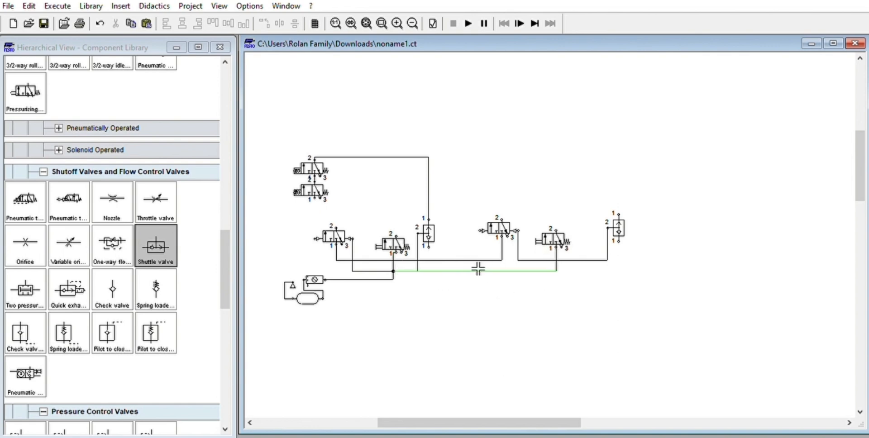
mouse_move(476, 270)
left_mouse_down()
mouse_move(475, 258)
mouse_move(476, 271)
left_mouse_up()
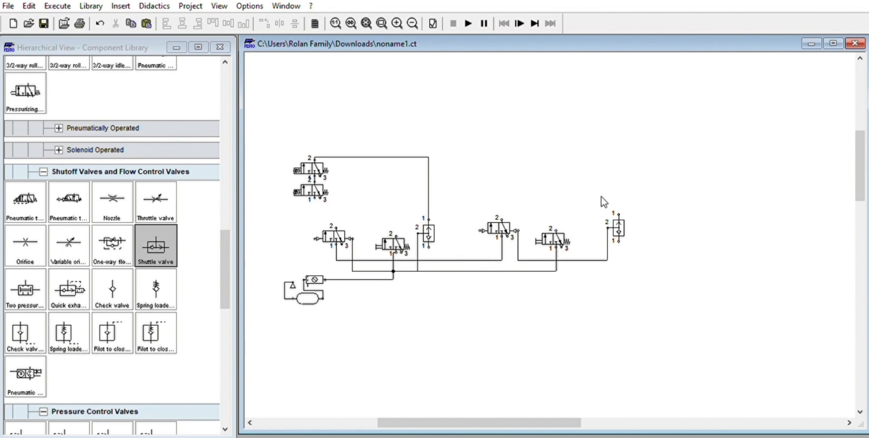
- Add two copies of the spring-return limit valve and stack them in series above the second double-piloted 3/n valve
scroll(538, 181, "up", 5)
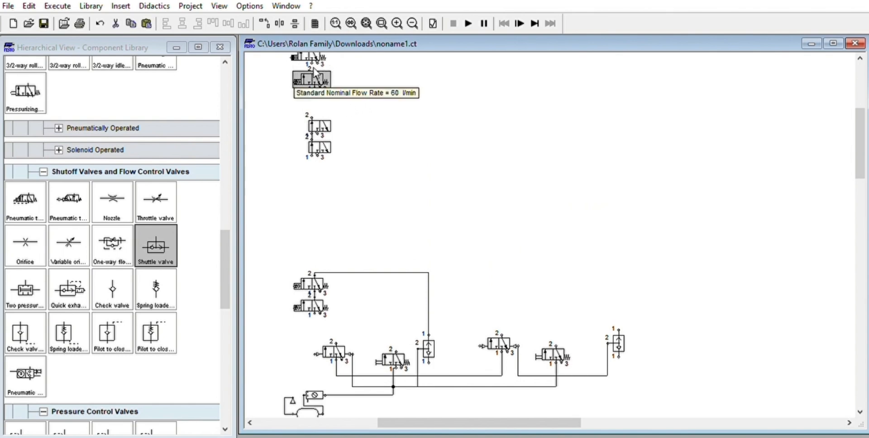
key("ctrl+v")
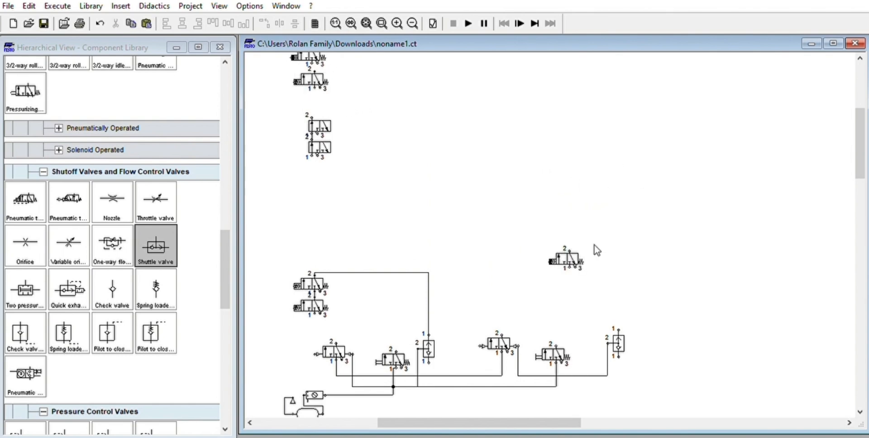
left_click_drag(565, 259, 518, 284)
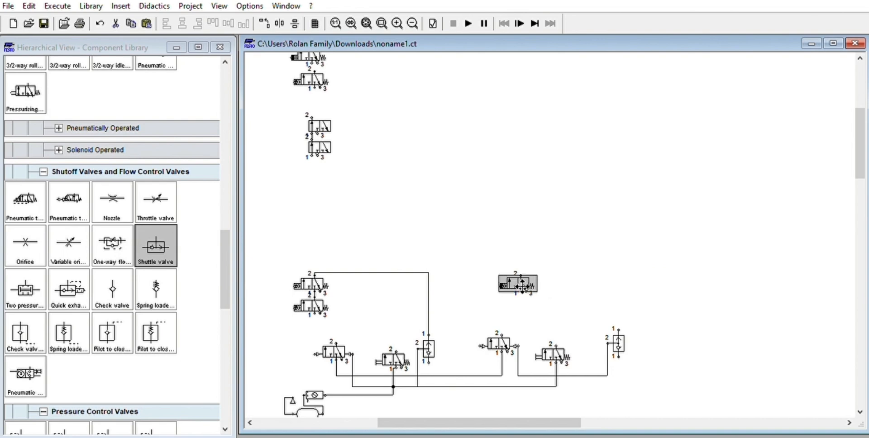
left_click(588, 206)
key("ctrl+v")
left_click_drag(571, 270, 520, 274)
left_click(584, 255)
left_click(534, 246)
left_click_drag(534, 245, 530, 254)
left_click(564, 232)
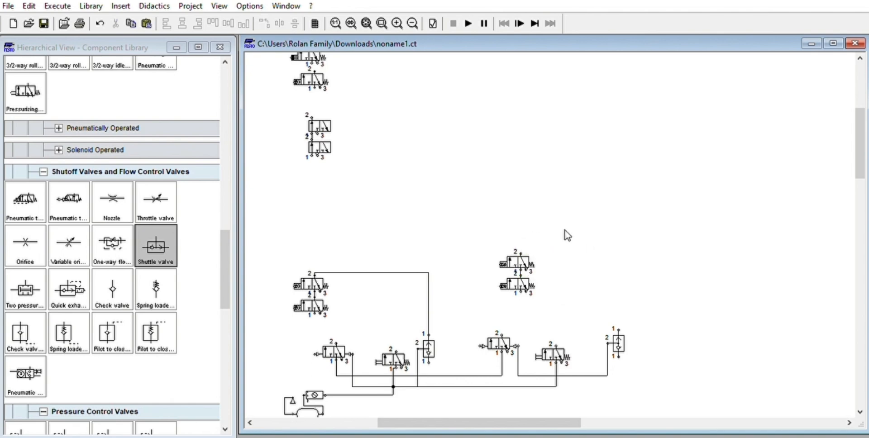
- Connect the upper stacked limit valve's port 2 to the second sequence shuttle valve's upper port 1, and the lower one's port 1 to the 3/n valve
left_click_drag(520, 247, 604, 332)
left_click(591, 342)
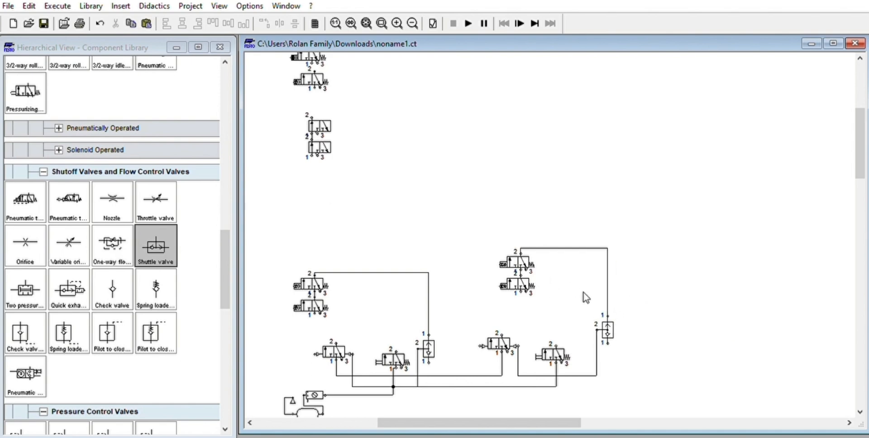
left_click_drag(519, 293, 502, 336)
left_click(516, 314)
- Align the two stacked limit valves slightly further right and raise the double-piloted 3/n valve beneath them
left_click_drag(520, 297, 537, 261)
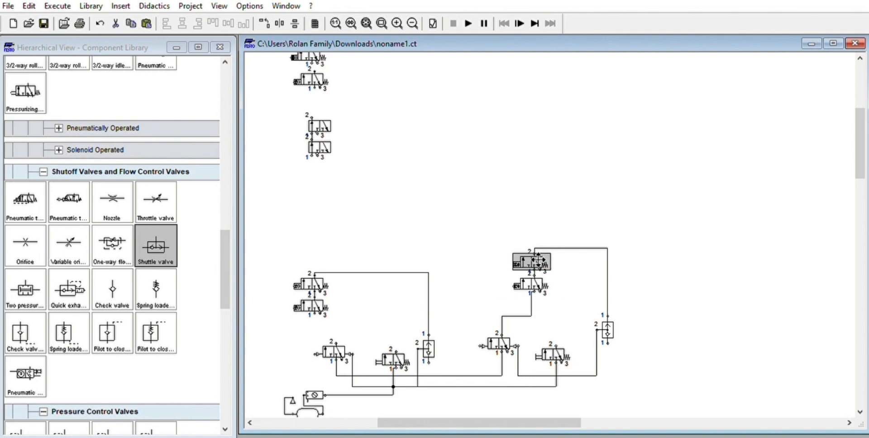
left_click(595, 273)
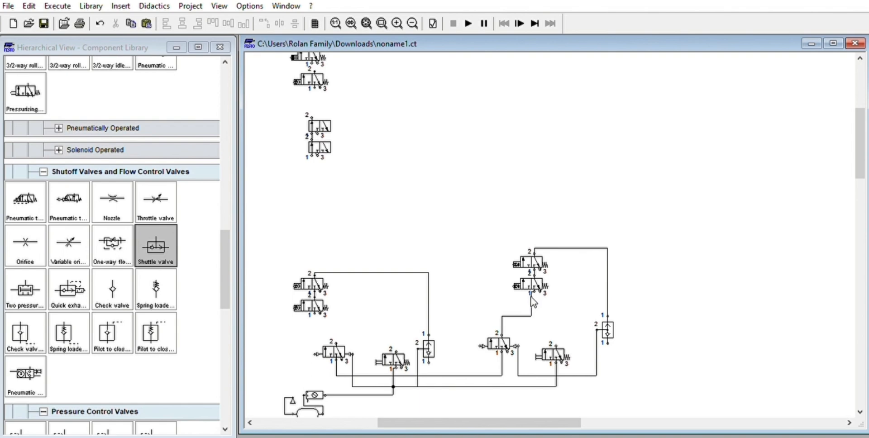
left_click_drag(531, 296, 536, 298)
left_click_drag(497, 330, 497, 320)
left_click(472, 284)
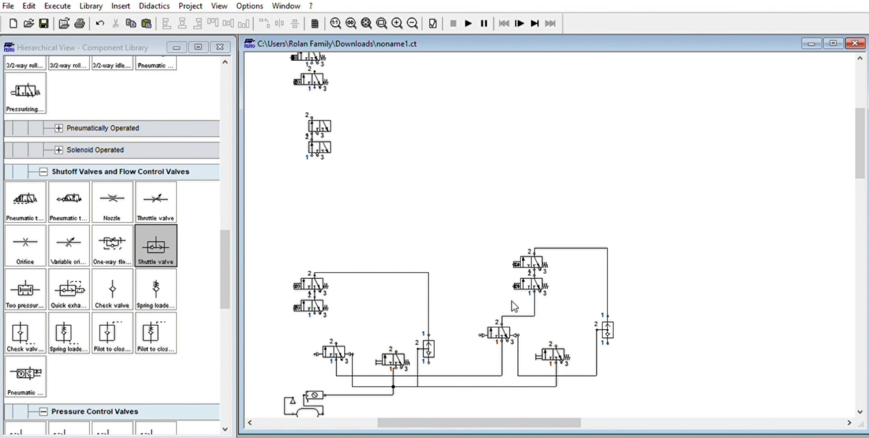
- Add a 3/n way valve below the second cylinder's shuttle valves and configure it with a left limit actuator and right spring return
scroll(536, 219, "up", 5)
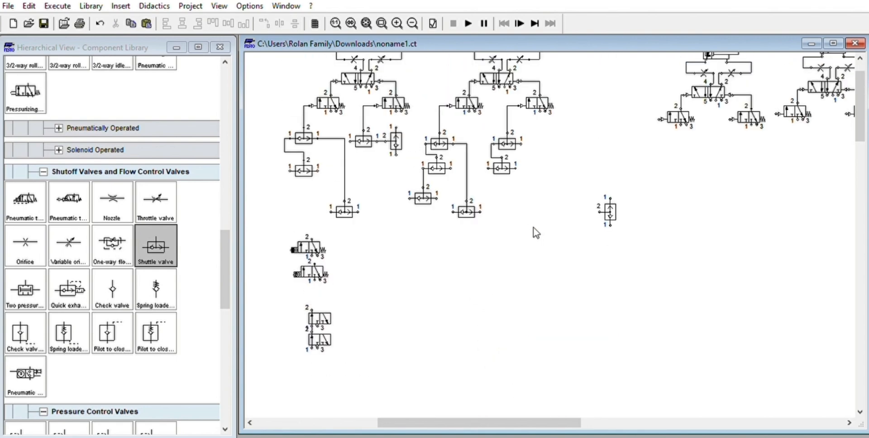
scroll(536, 235, "up", 2)
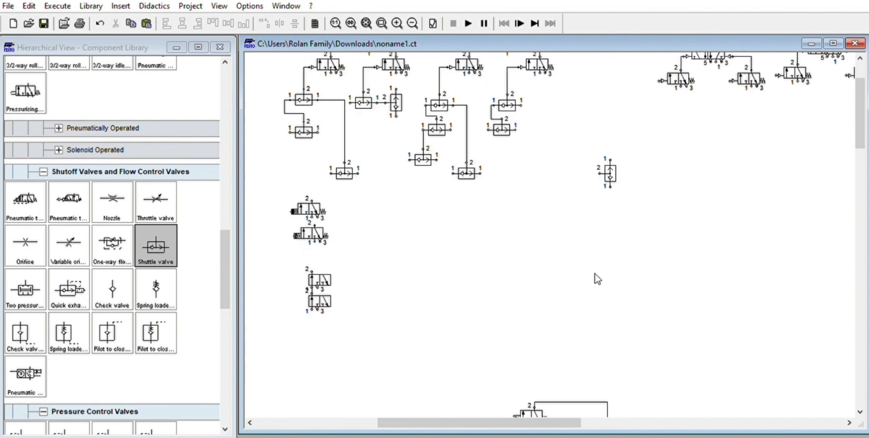
scroll(572, 225, "up", 2)
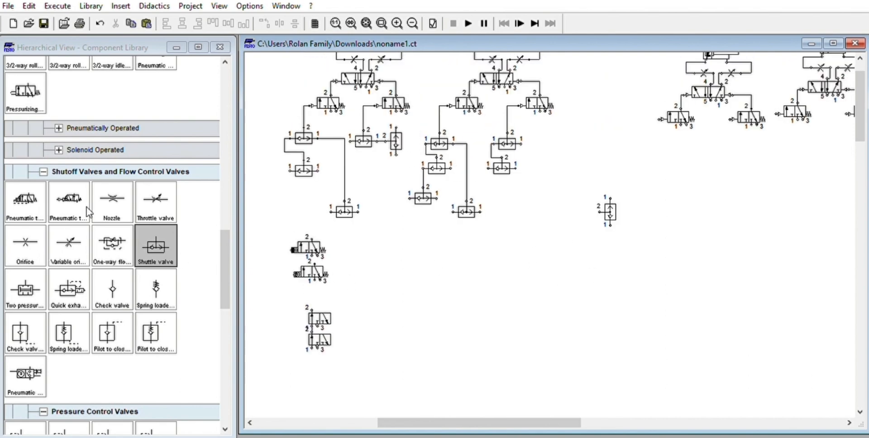
scroll(86, 207, "up", 15)
scroll(128, 206, "down", 12)
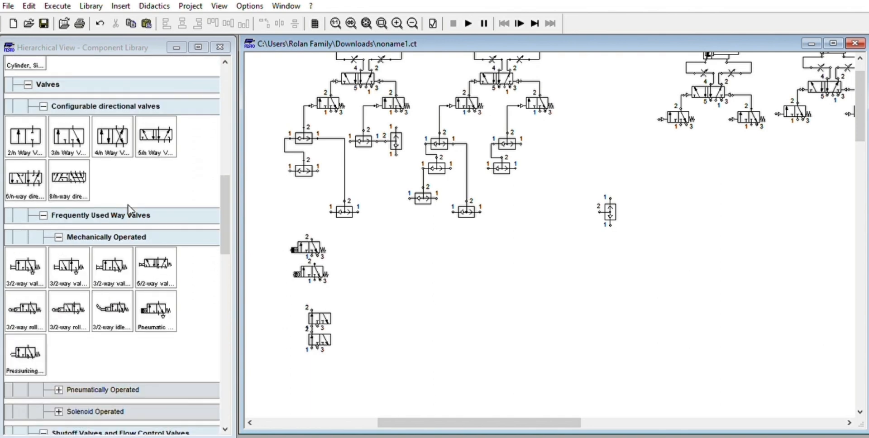
scroll(129, 205, "down", 1)
scroll(129, 205, "up", 1)
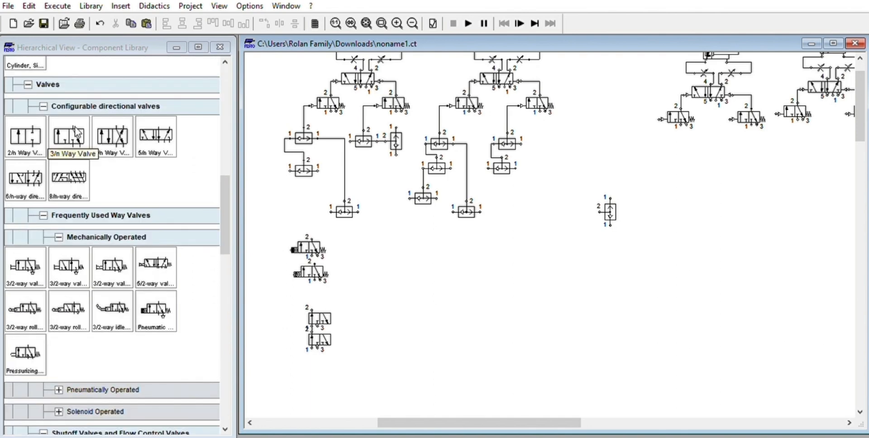
mouse_move(75, 126)
left_mouse_down()
mouse_move(194, 180)
mouse_move(514, 285)
mouse_move(541, 232)
left_mouse_up()
scroll(543, 231, "down", 2)
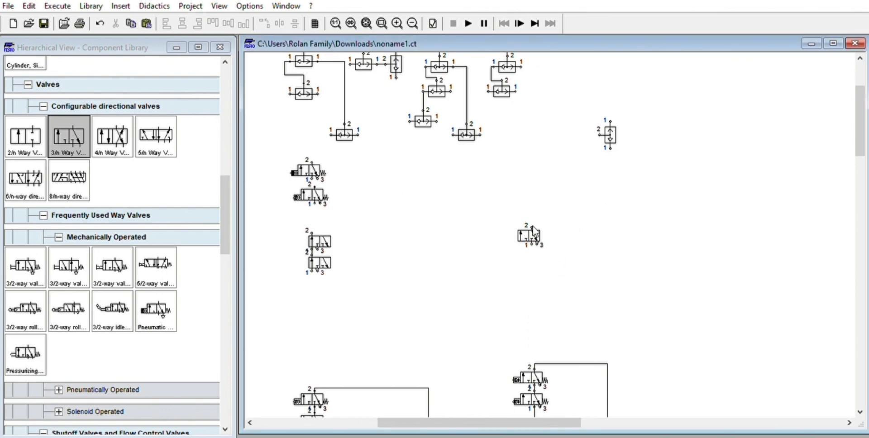
mouse_move(532, 224)
left_click(532, 230)
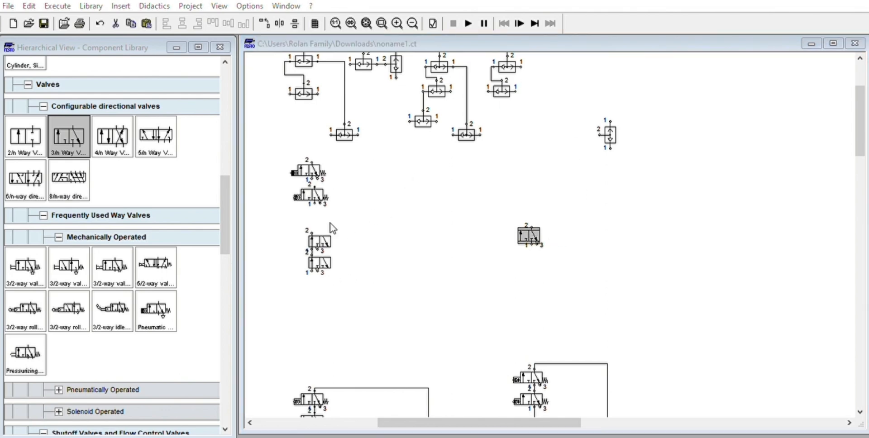
left_click(528, 226)
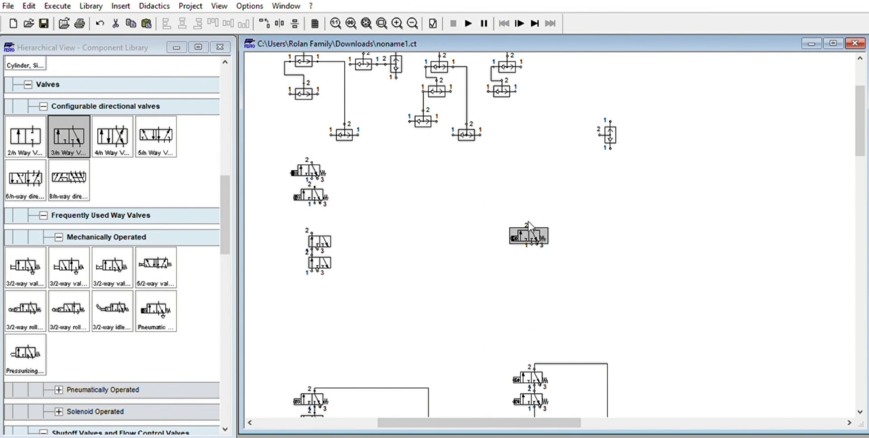
- Duplicate the new limit valve and place the copy directly above it, leaving a gap between the two
left_click(632, 203)
key("ctrl+v")
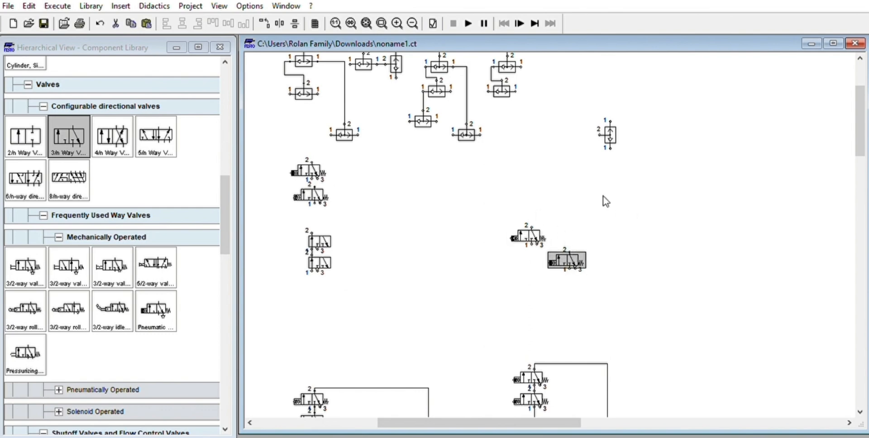
left_click_drag(572, 258, 539, 209)
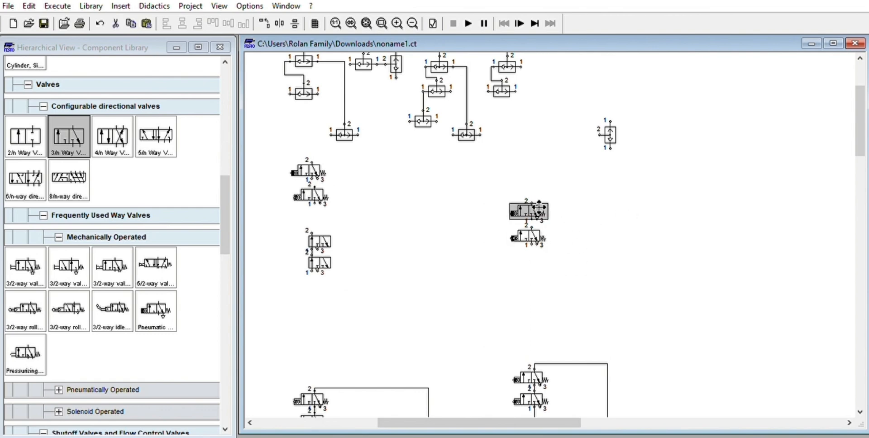
left_click_drag(529, 236, 529, 246)
left_click_drag(530, 211, 531, 217)
left_click(553, 177)
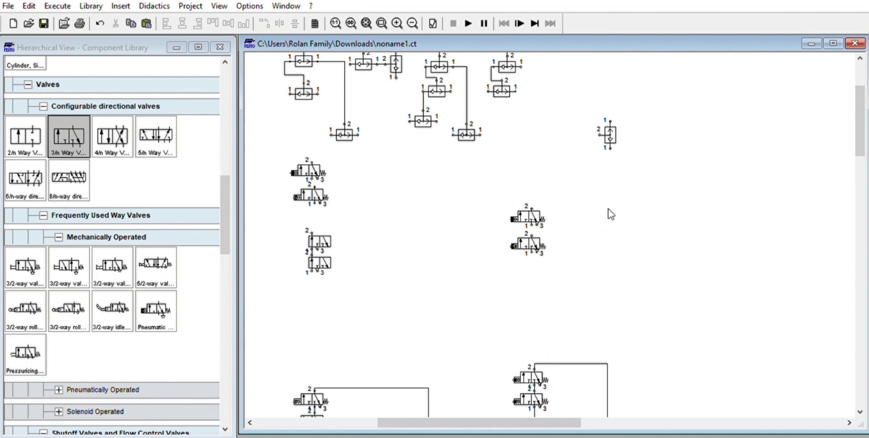
- Add a third copy of the limit valve at the top of the stack below the second cylinder
key("ctrl+v")
left_click(617, 291)
left_click_drag(586, 256, 545, 180)
left_click(574, 206)
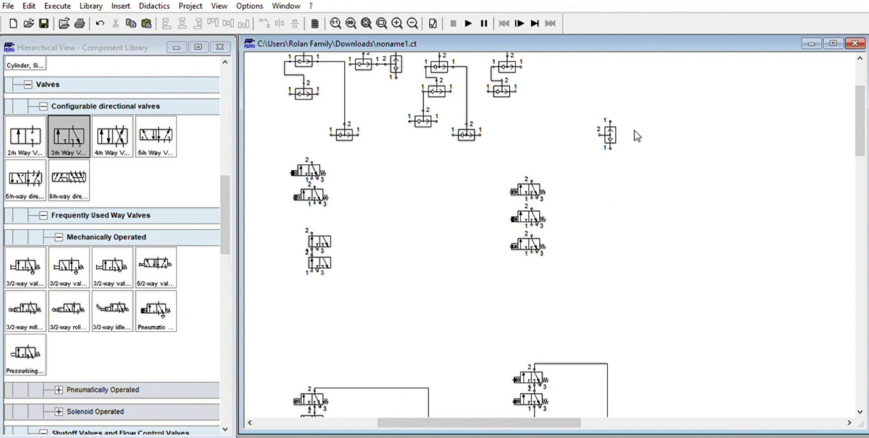
- Review the cylinder stages, loose limit valves and the sequence valve section of the circuit
scroll(548, 195, "down", 4)
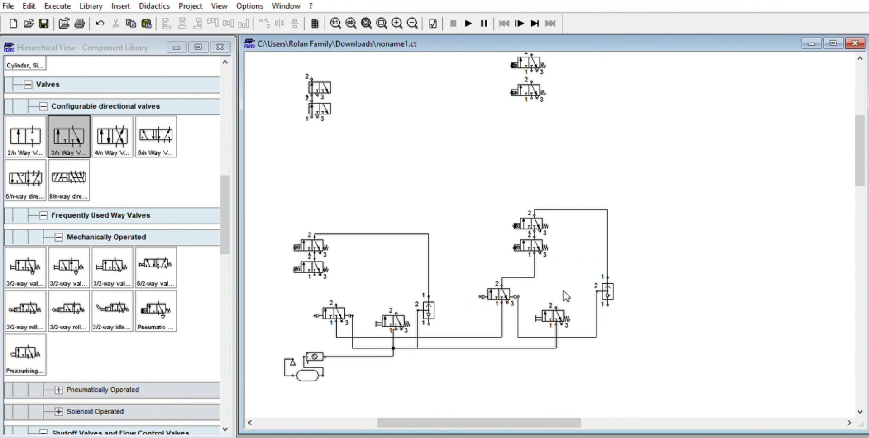
scroll(647, 181, "up", 7)
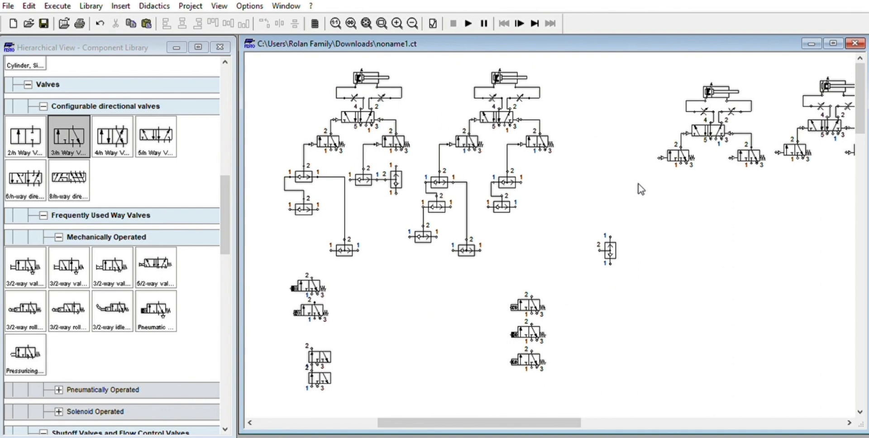
scroll(350, 333, "down", 5)
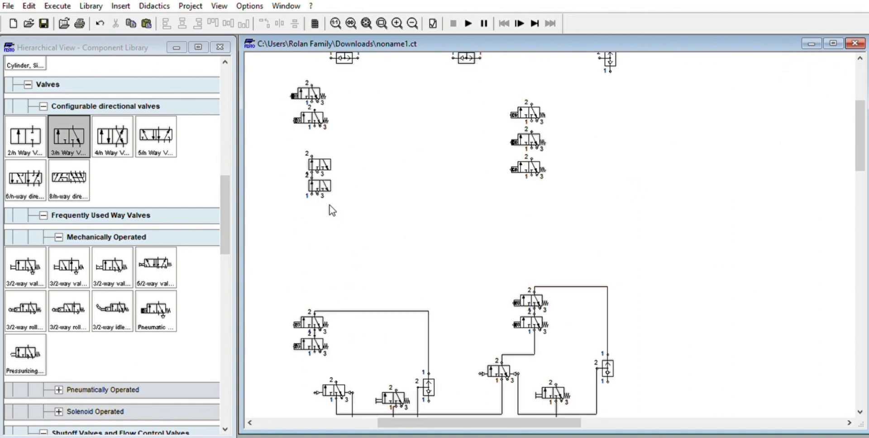
scroll(335, 212, "down", 2)
scroll(359, 226, "up", 1)
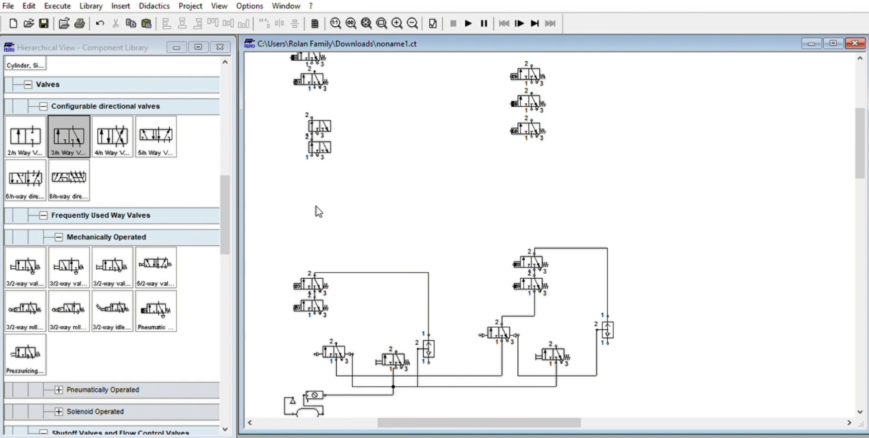
mouse_move(334, 345)
scroll(476, 246, "up", 2)
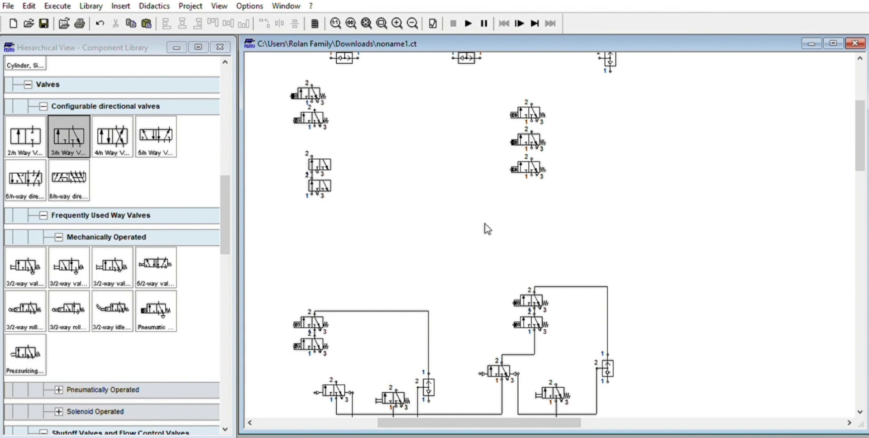
- Move the whole sequence valve section with its air supply slightly down and to the left
scroll(489, 209, "down", 3)
left_click_drag(637, 352, 387, 167)
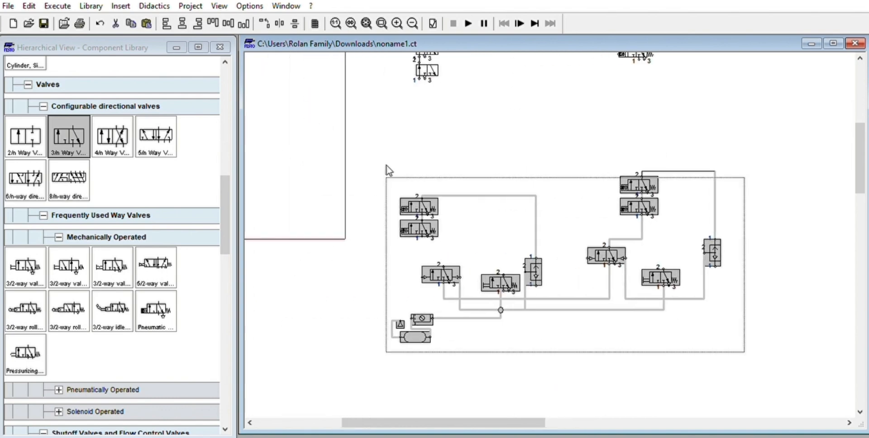
left_click_drag(613, 253, 607, 267)
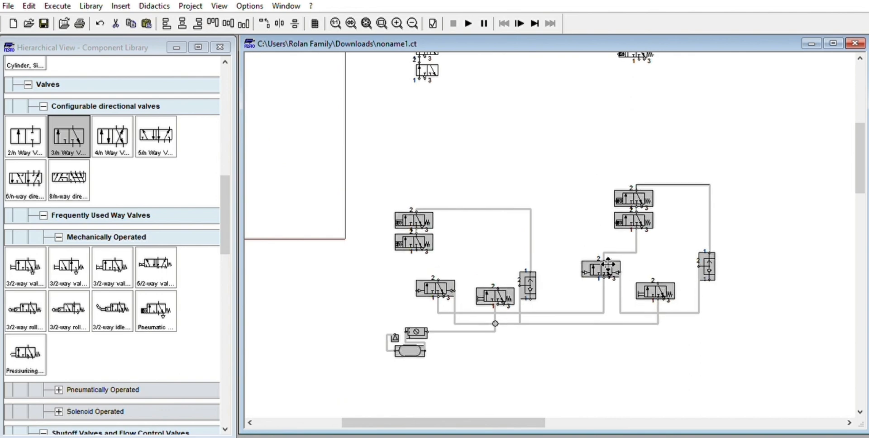
left_click(485, 360)
left_click_drag(493, 421, 530, 414)
- Place the loose rotated shuttle valve beside the second cylinder's right upper shuttle valve and connect its port 2 to that valve's right port 1
scroll(560, 341, "up", 6)
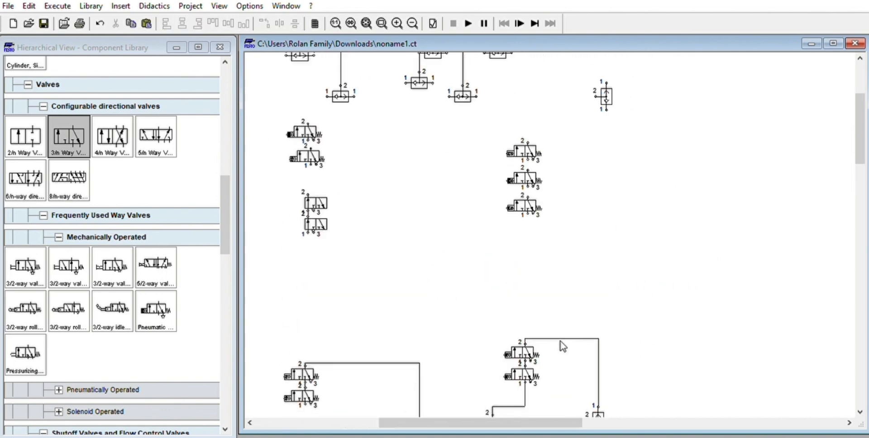
scroll(555, 239, "up", 3)
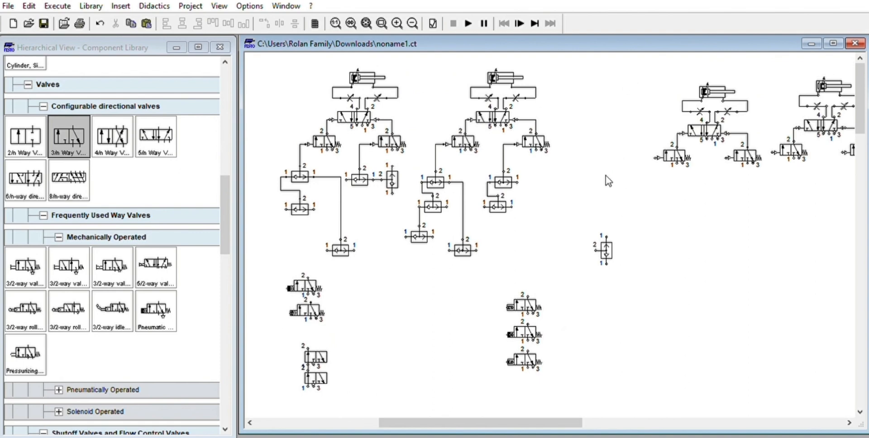
left_click_drag(616, 242, 551, 171)
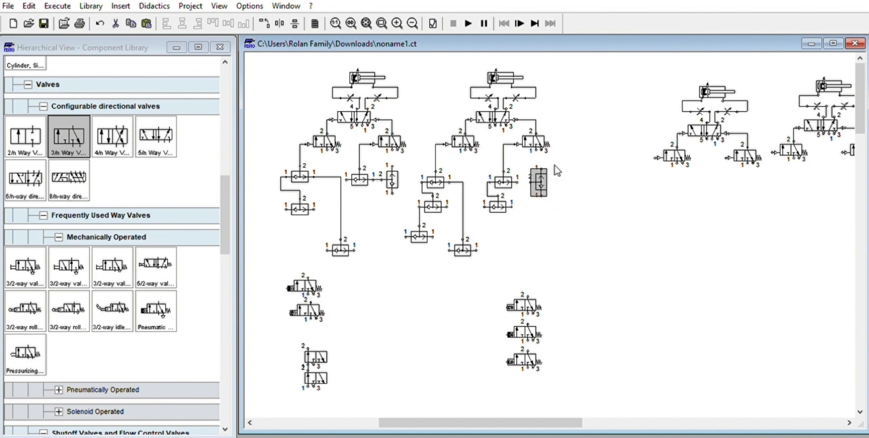
left_click(555, 165)
left_click_drag(535, 182, 518, 181)
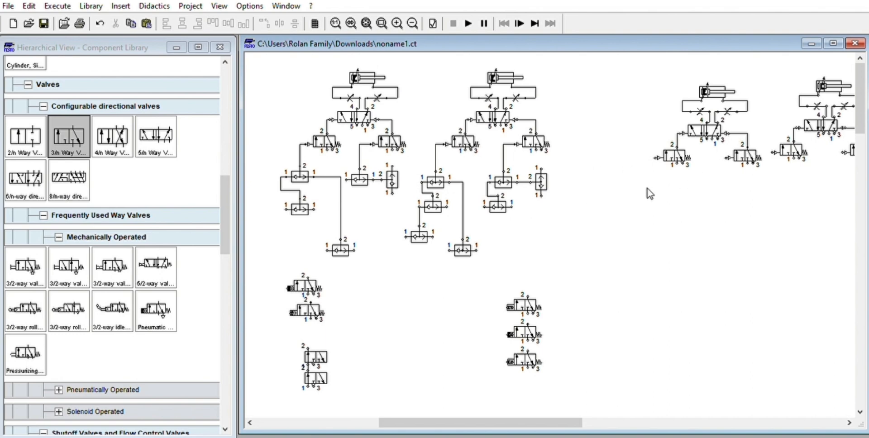
- Move the third cylinder assembly closer to the second cylinder and level it with the first two assemblies
left_click_drag(778, 192, 654, 75)
left_click_drag(710, 121, 657, 109)
left_click(766, 327)
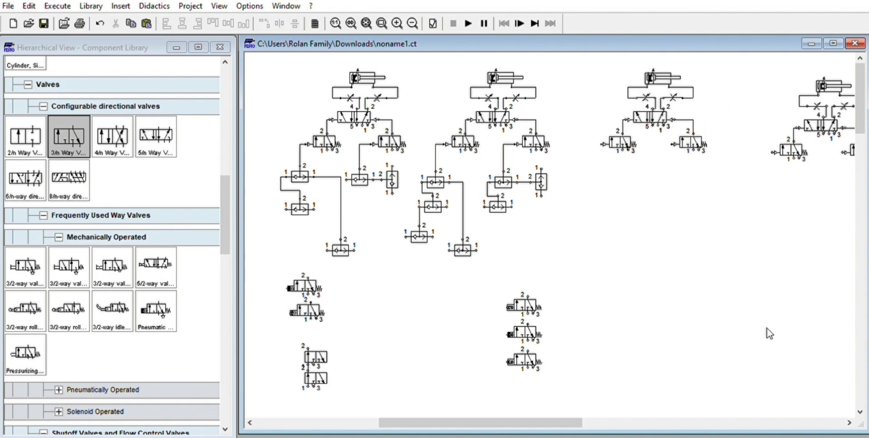
- Copy the second cylinder's lower shuttle valve and place the copy below the third cylinder's left piloted 3/n valve
left_click(462, 248)
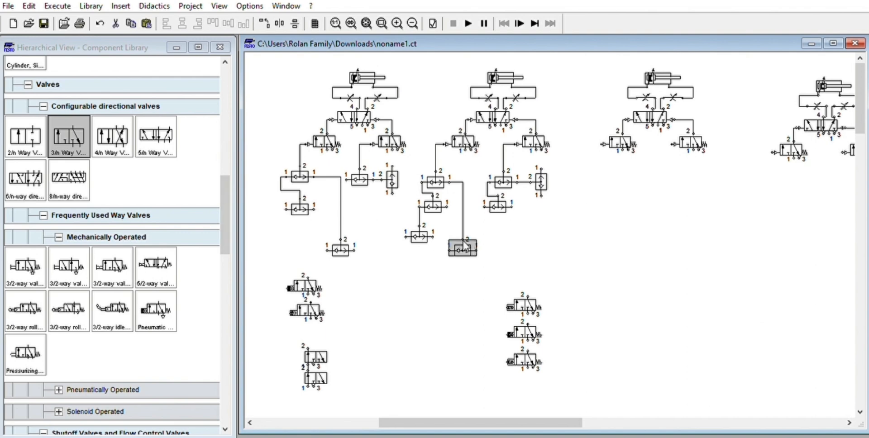
left_click(518, 270)
key("ctrl+v")
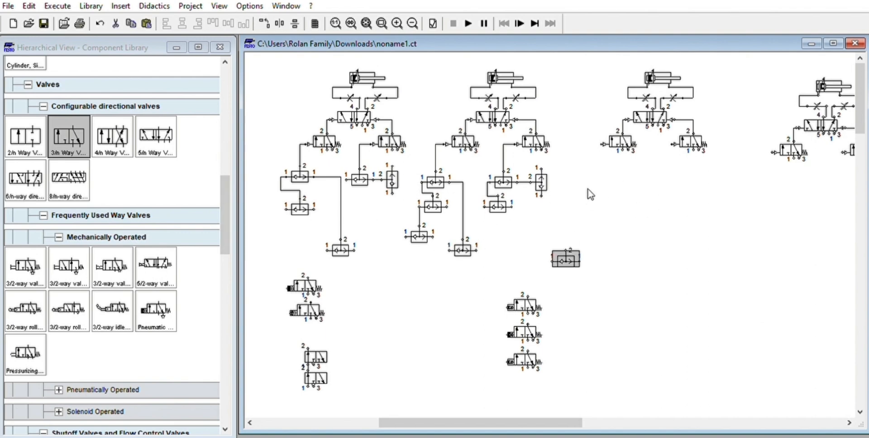
left_click_drag(582, 257, 617, 184)
left_click(654, 201)
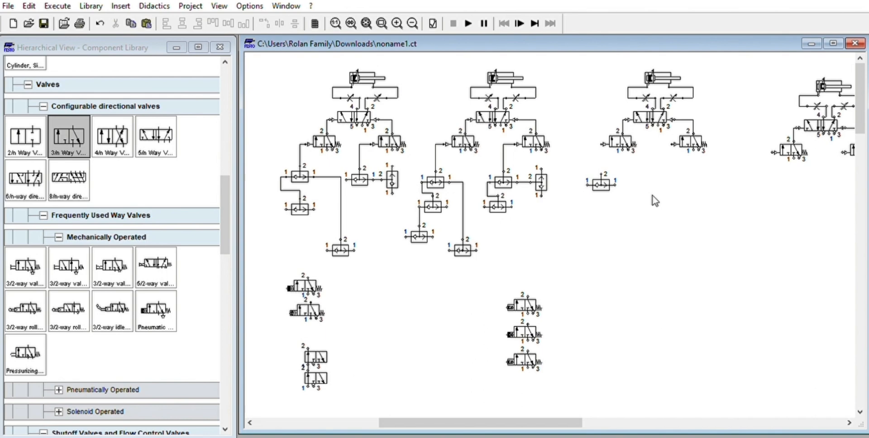
- Move the whole fourth cylinder assembly closer to the third cylinder and level it with the other three assemblies
left_click_drag(509, 422, 539, 422)
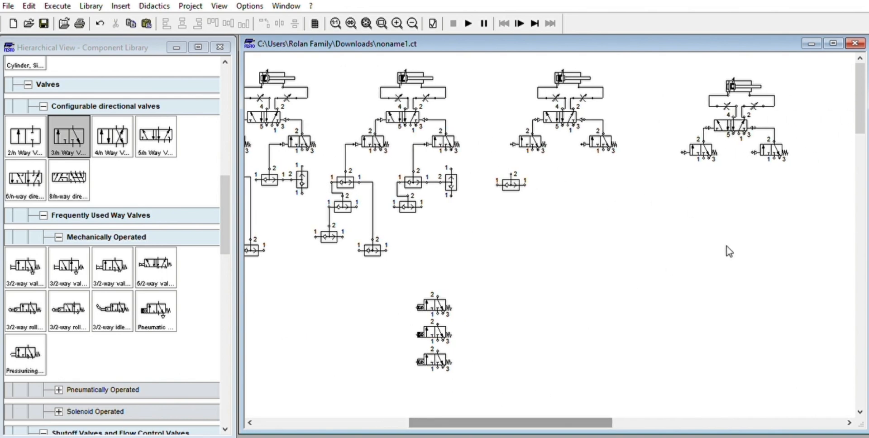
left_click_drag(824, 168, 680, 62)
left_click_drag(743, 118, 716, 110)
left_click(527, 324)
left_click_drag(534, 422, 508, 428)
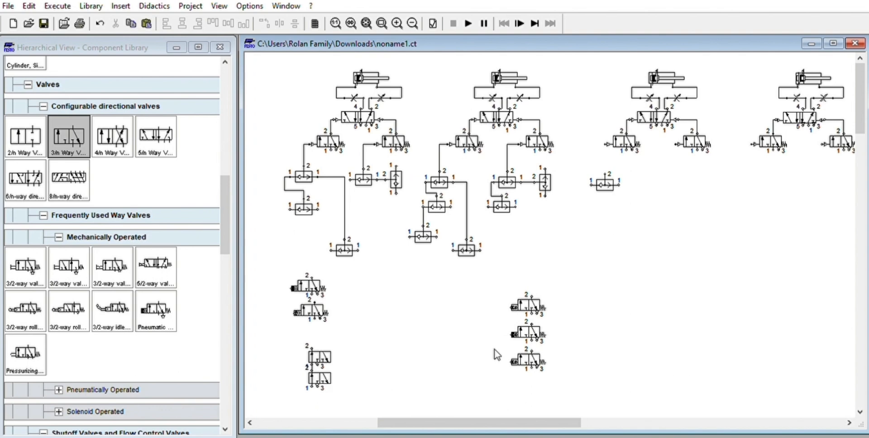
- Move the two limit valves below the first cylinder down, aligning them vertically above the two 3/n valves beneath them
scroll(495, 351, "down", 4)
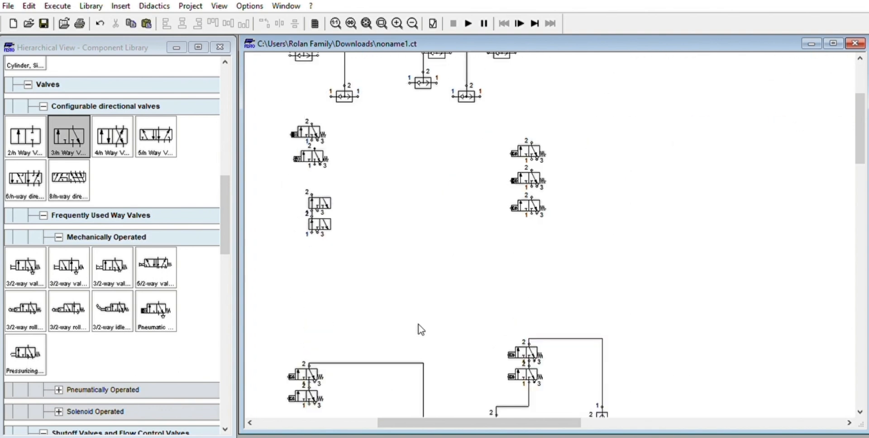
left_click_drag(318, 150, 317, 169)
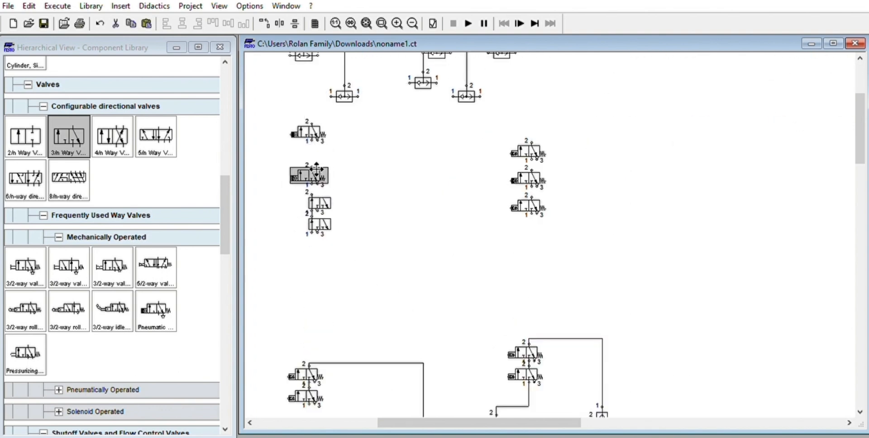
left_click_drag(312, 134, 312, 148)
left_click(363, 148)
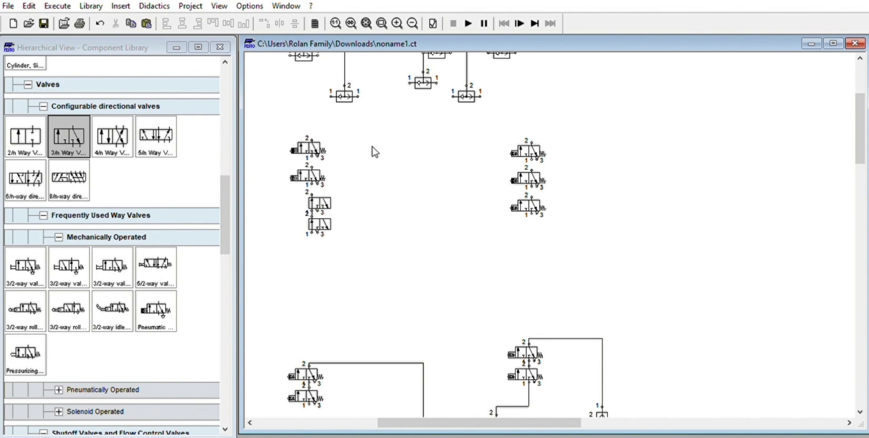
scroll(601, 206, "up", 5)
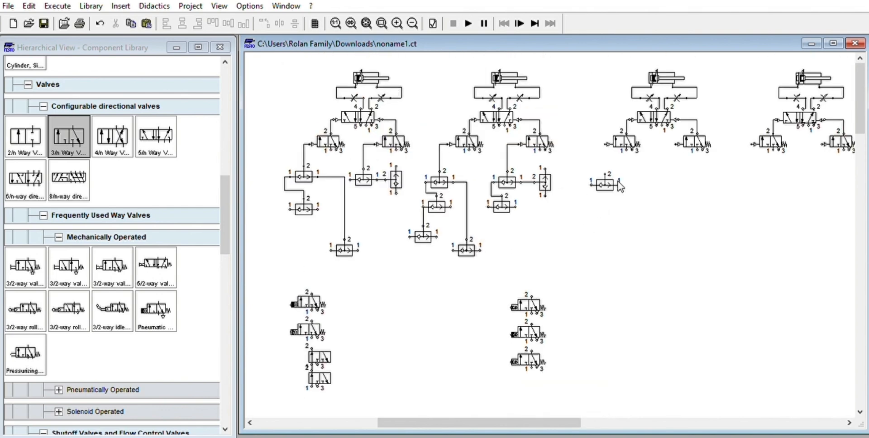
- Copy the third cylinder's shuttle valve below the fourth cylinder's left piloted 3/n valve and connect the copy's port 2 to that valve's pilot port
left_click_drag(549, 422, 553, 422)
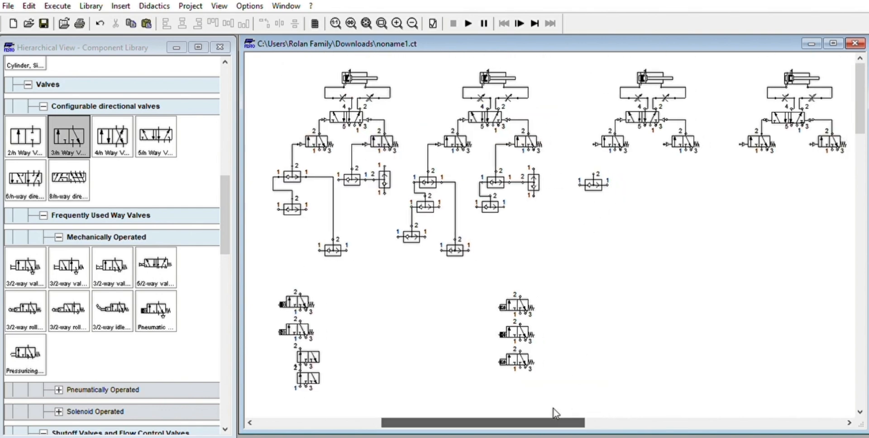
scroll(569, 344, "down", 1)
scroll(570, 322, "down", 3)
scroll(568, 321, "up", 4)
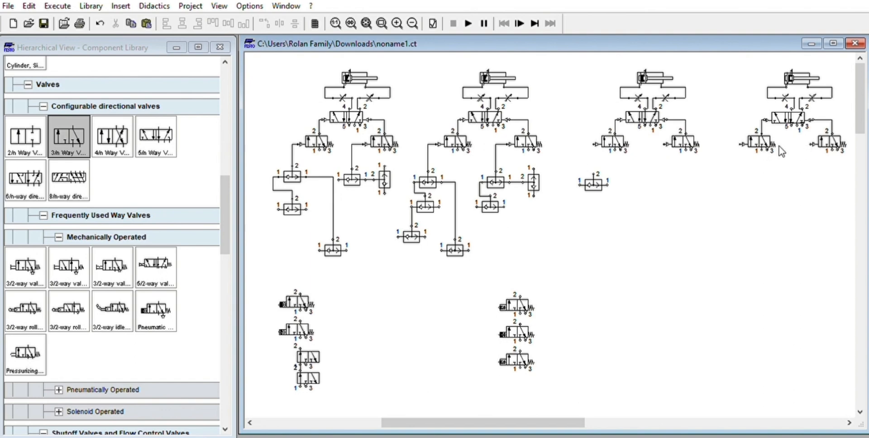
left_click(592, 184)
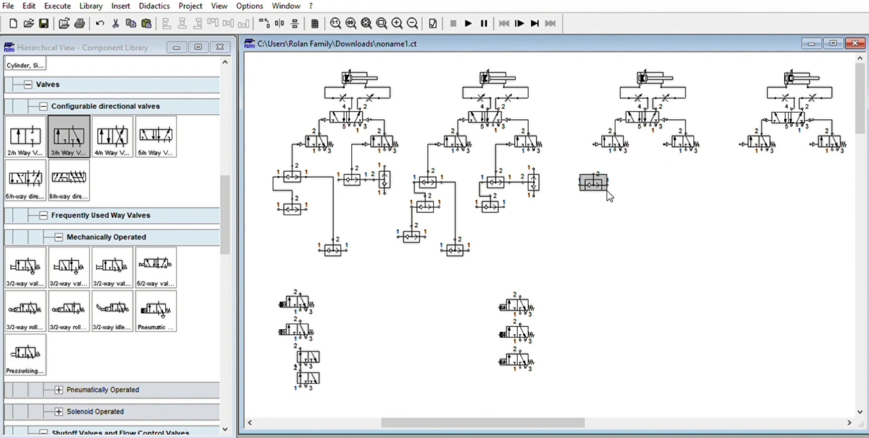
left_click(623, 210)
key("ctrl+v")
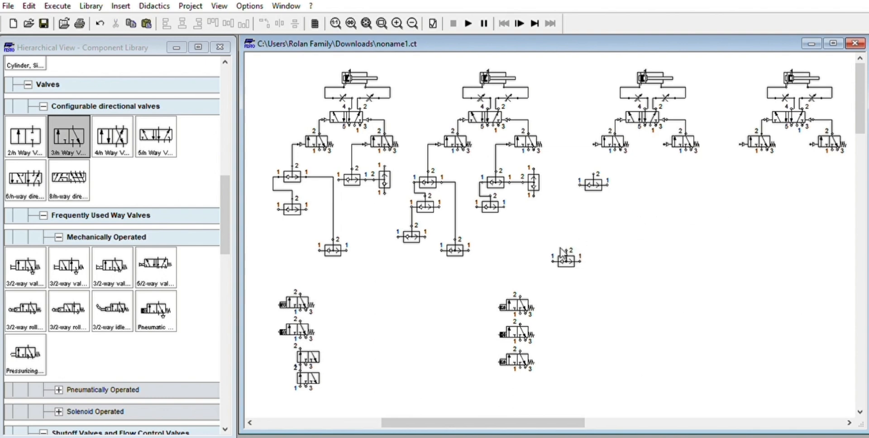
left_click_drag(734, 197, 738, 144)
left_click(771, 167)
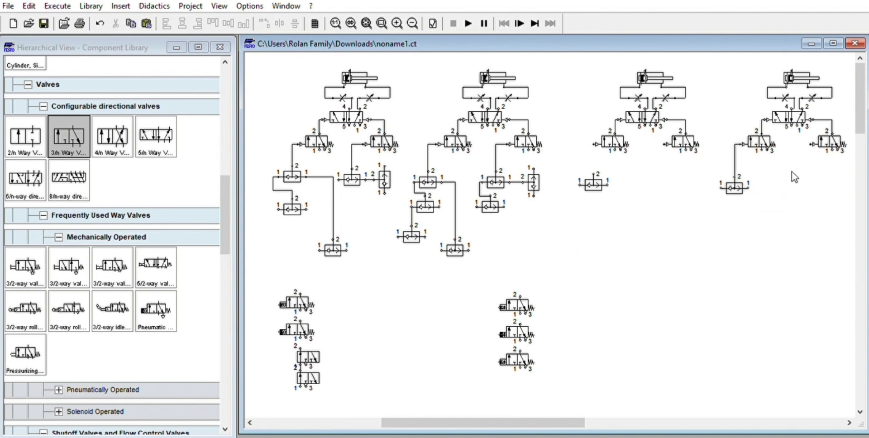
left_click_drag(733, 188, 736, 195)
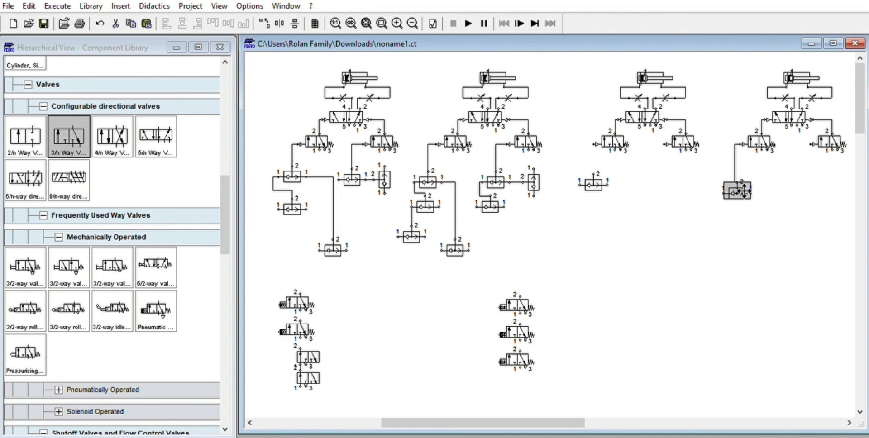
left_click(735, 154)
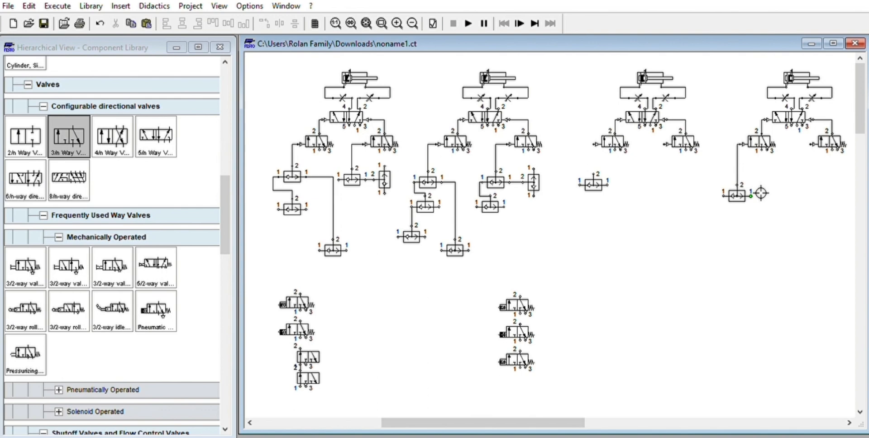
- Connect the fourth cylinder's shuttle valve's right port 1 to the first cylinder's rotated shuttle valve and left port 1 to the three-valve stack's top limit valve, routed low
left_click_drag(761, 193, 384, 195)
left_click_drag(682, 194, 686, 266)
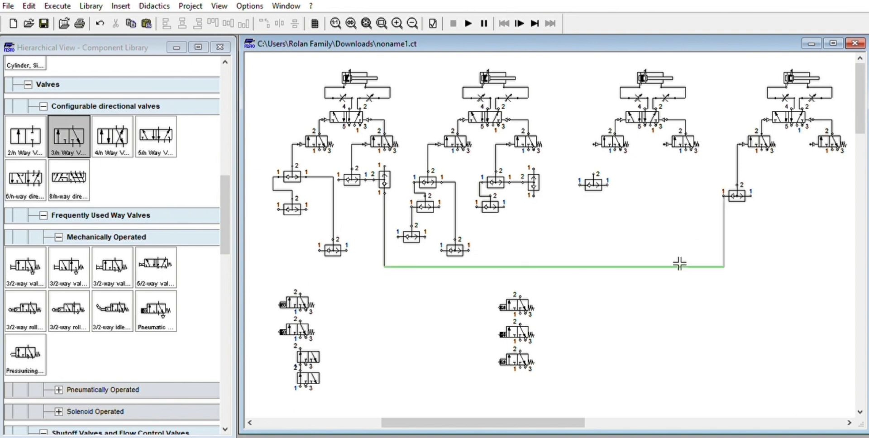
left_click_drag(679, 266, 679, 283)
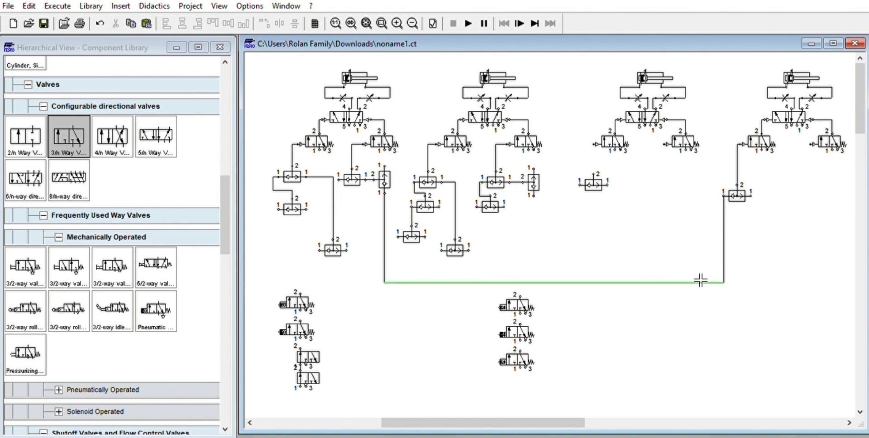
left_click_drag(700, 280, 648, 286)
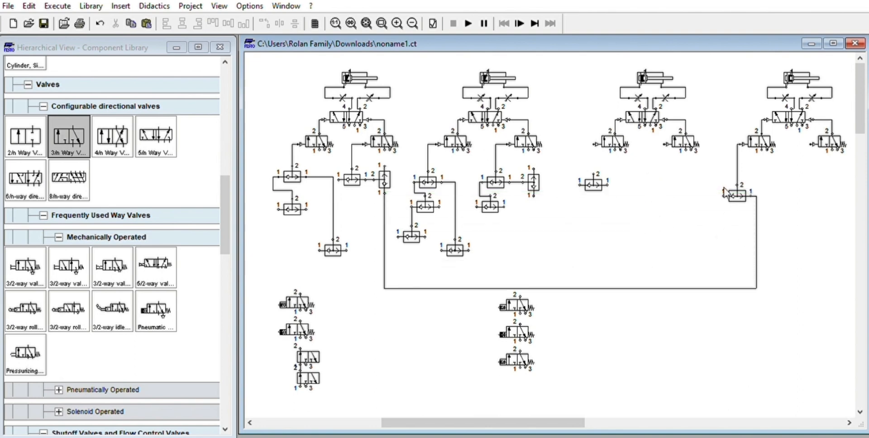
left_click_drag(724, 196, 521, 301)
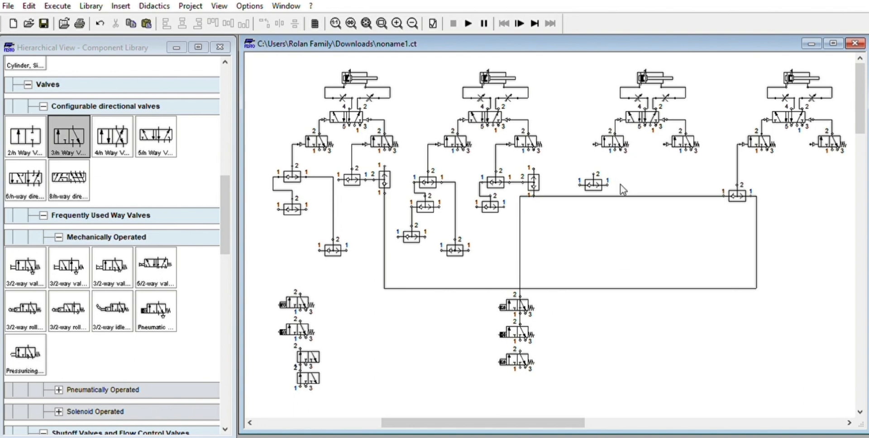
left_click_drag(620, 196, 619, 282)
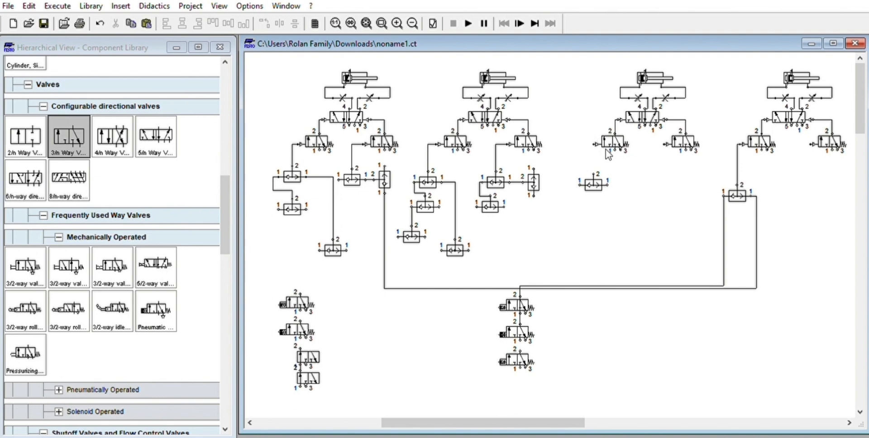
- Connect the third cylinder's left 3/n valve pilot to its shuttle valve's port 2 and place a copy of that shuttle valve directly below
left_click_drag(602, 144, 595, 164)
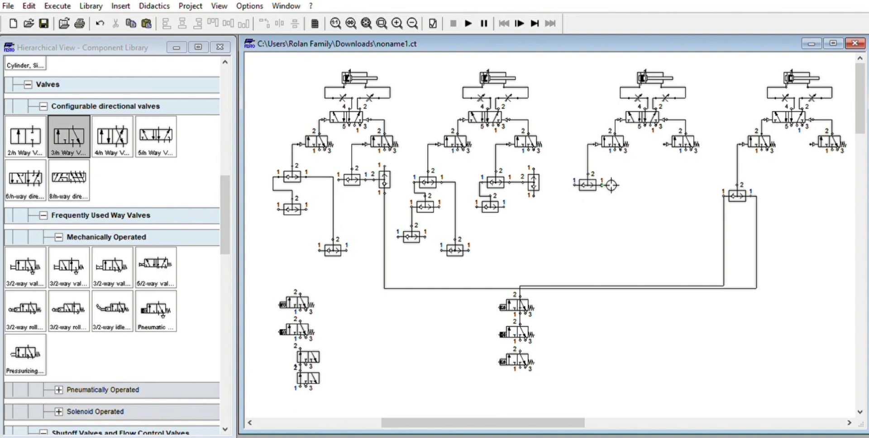
left_click(588, 182)
left_click(638, 186)
key("ctrl+v")
left_click_drag(563, 260, 600, 216)
left_click(663, 180)
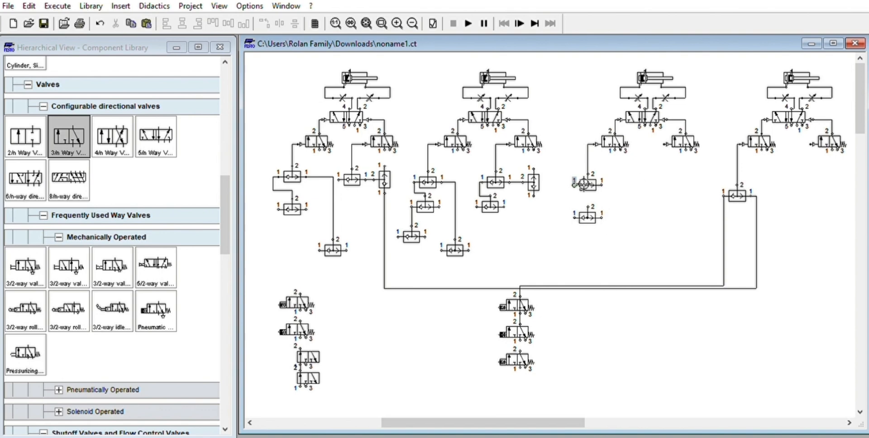
- Connect the third cylinder's upper shuttle valve's left port 1 to the lower copy's port 2 and move the copy up closer
left_click_drag(574, 185, 588, 209)
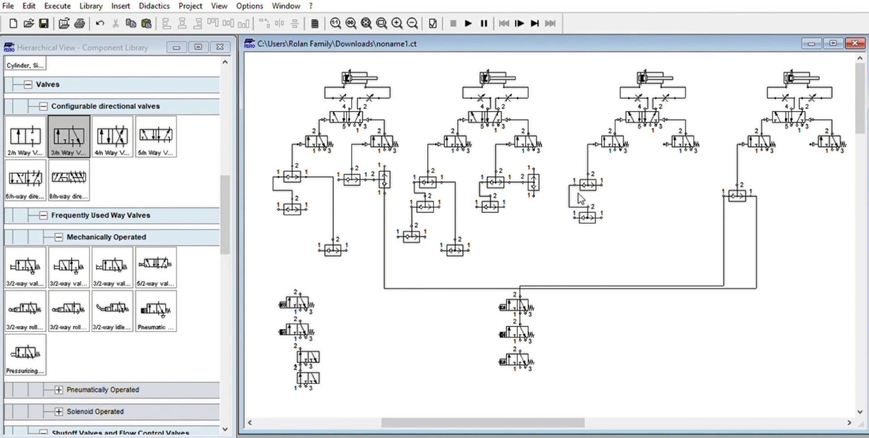
left_click(588, 199)
left_click_drag(587, 218, 586, 210)
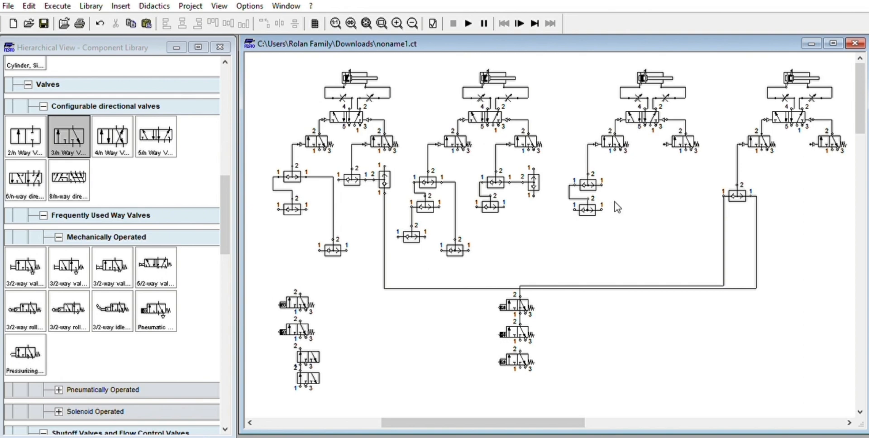
- Add two shuttle valve copies beneath the third cylinder's second shuttle valve and connect their ports 2 to its left and right ports 1
key("ctrl+v")
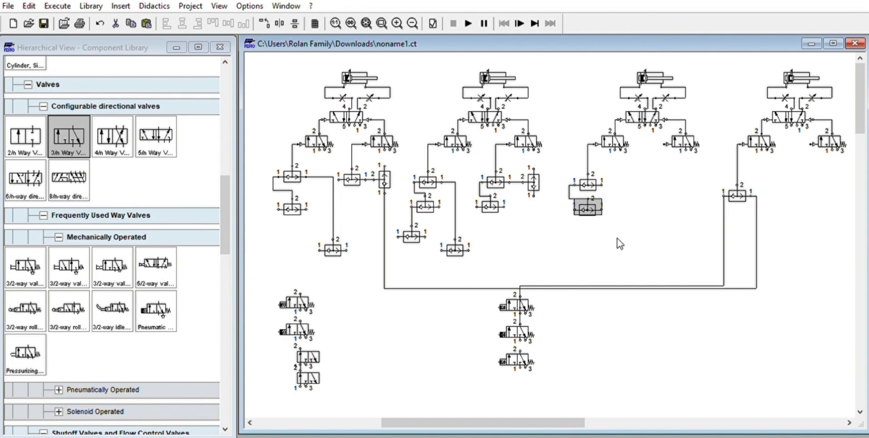
left_click_drag(587, 213, 569, 237)
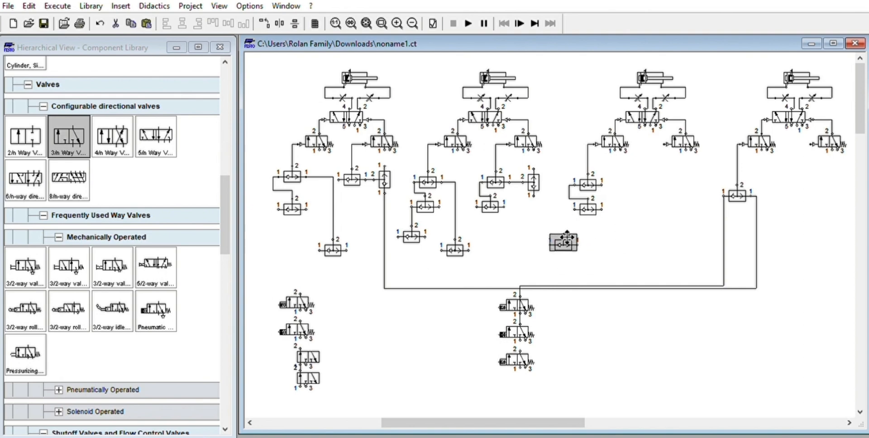
left_click_drag(574, 209, 571, 231)
key("ctrl+v")
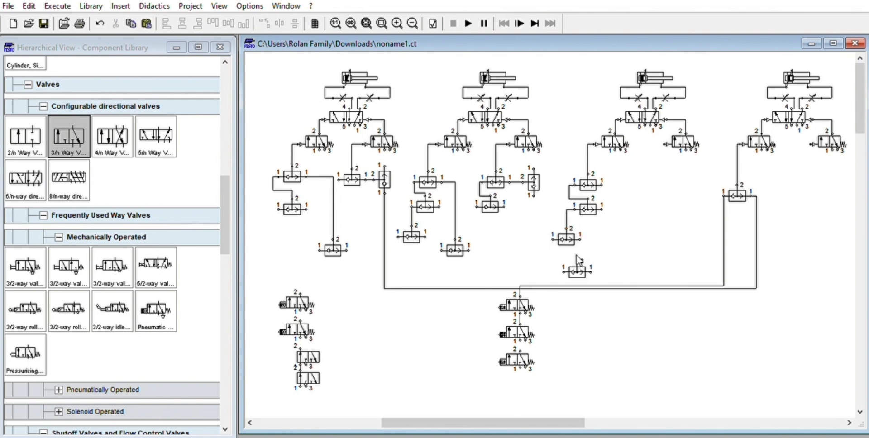
left_click_drag(572, 267, 619, 229)
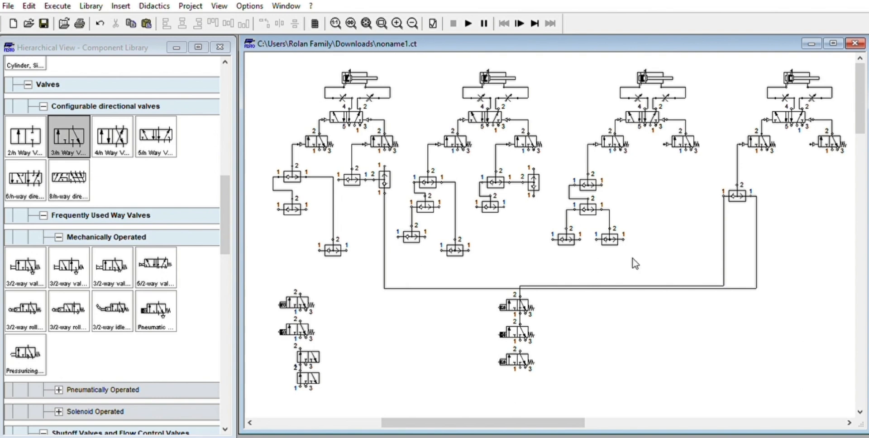
- Place another shuttle valve copy at the lower right of the third cylinder's group and connect its port 2 to the top shuttle valve's right port 1
key("ctrl+v")
left_click(605, 254)
left_click_drag(584, 275, 640, 258)
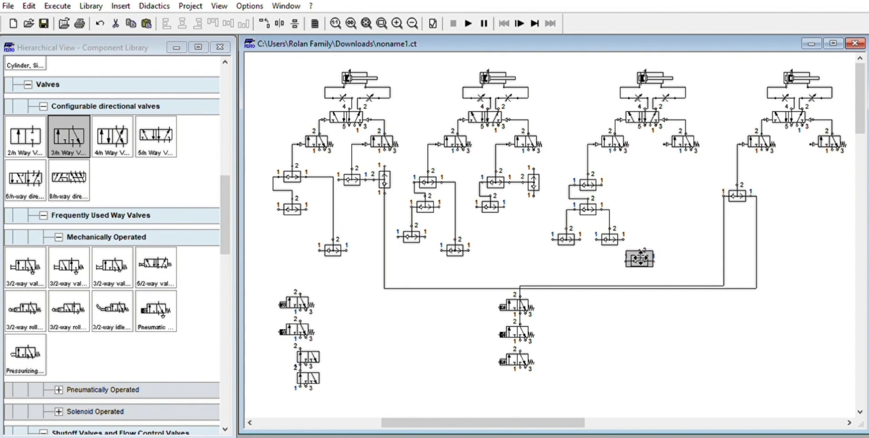
left_click(643, 202)
left_click_drag(603, 181, 640, 250)
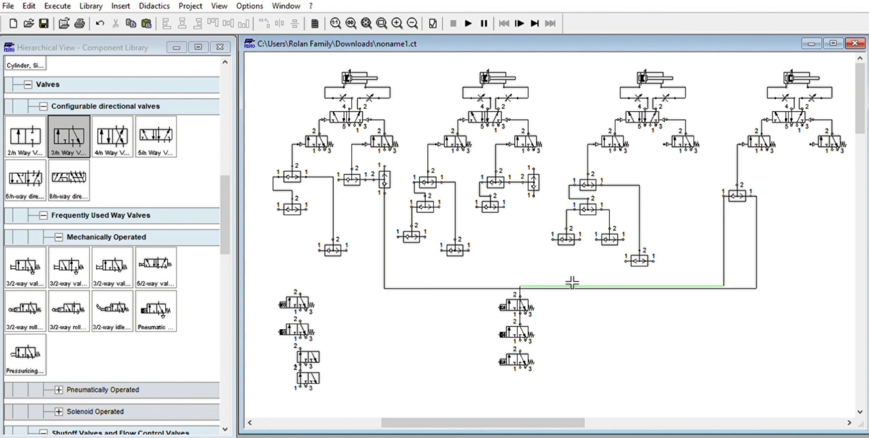
mouse_move(572, 283)
left_mouse_down()
mouse_move(574, 321)
mouse_move(569, 287)
left_mouse_up()
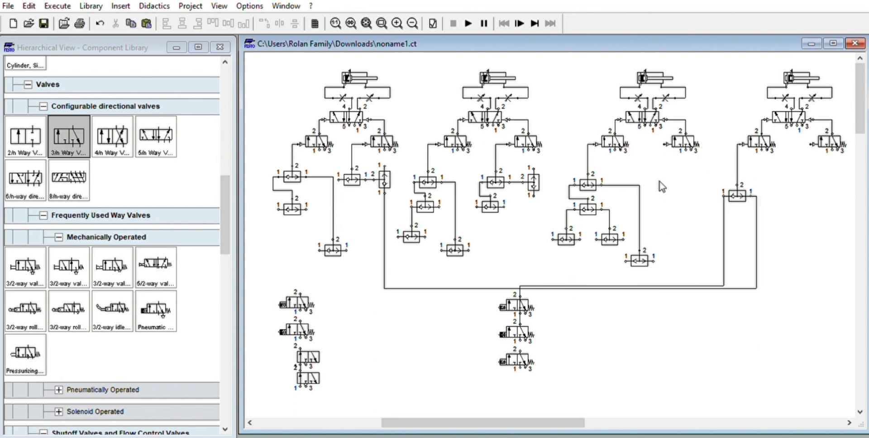
- Shift the third cylinder's five connected shuttle valves slightly to the left and respace them into a more compact, tidy chain
left_click_drag(587, 185, 583, 185)
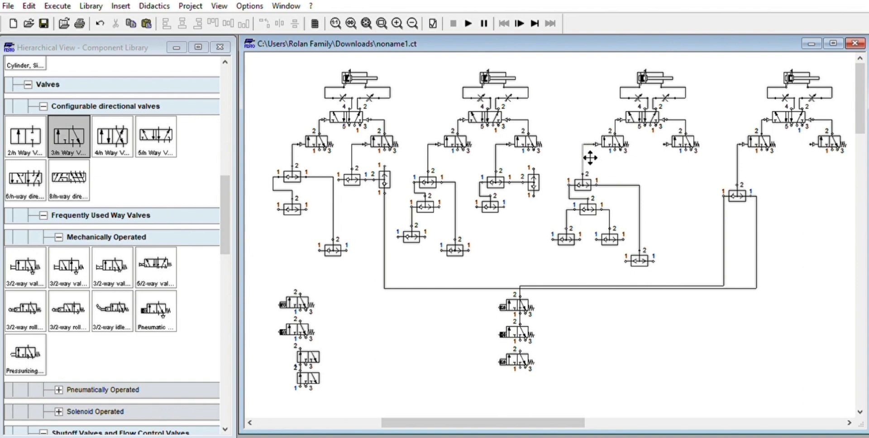
left_click_drag(615, 144, 609, 144)
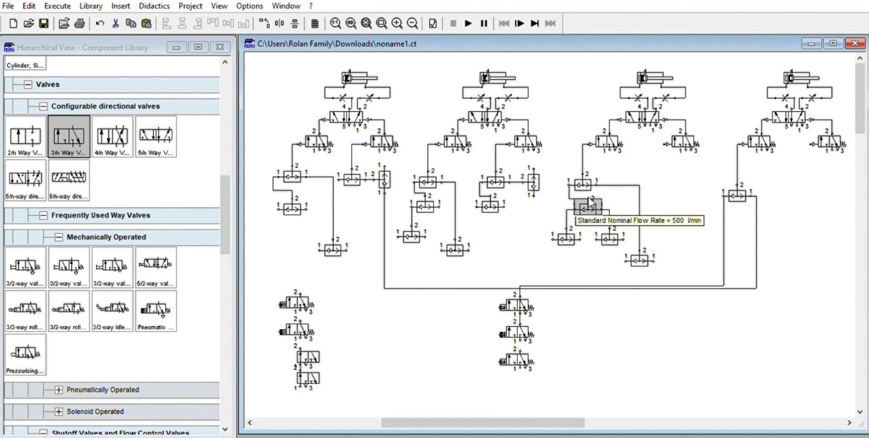
left_click_drag(588, 209, 578, 209)
left_click_drag(572, 239, 604, 243)
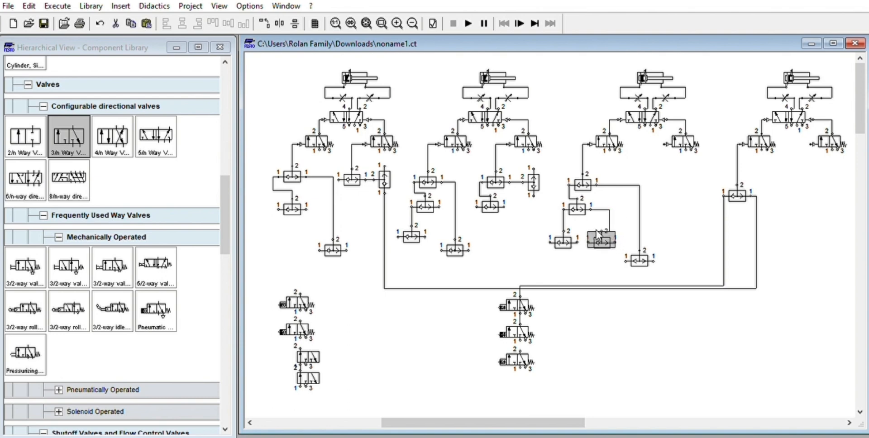
left_click(611, 211)
left_click_drag(619, 215, 609, 212)
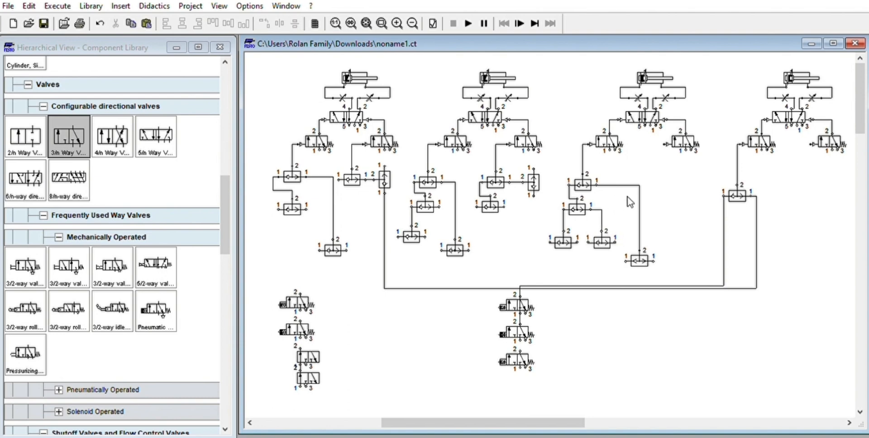
left_click_drag(640, 258, 629, 262)
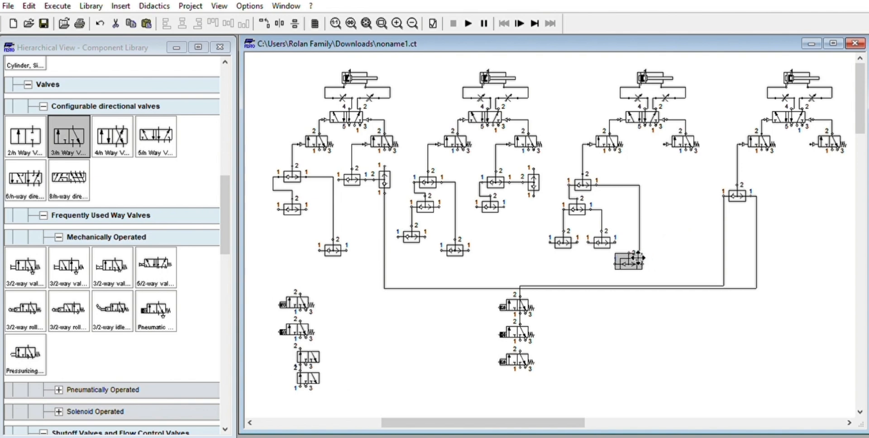
left_click(665, 192)
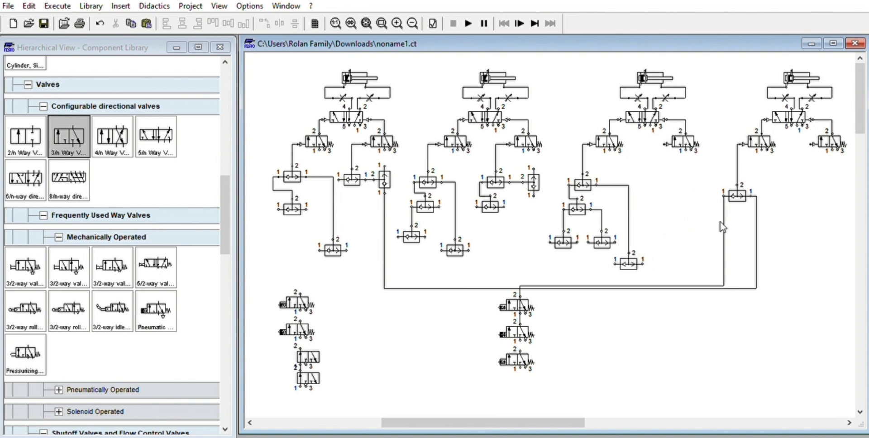
- Place a shuttle valve copy below the third cylinder's right 3/n valve and connect its port 2 to that valve's pilot port
key("ctrl+v")
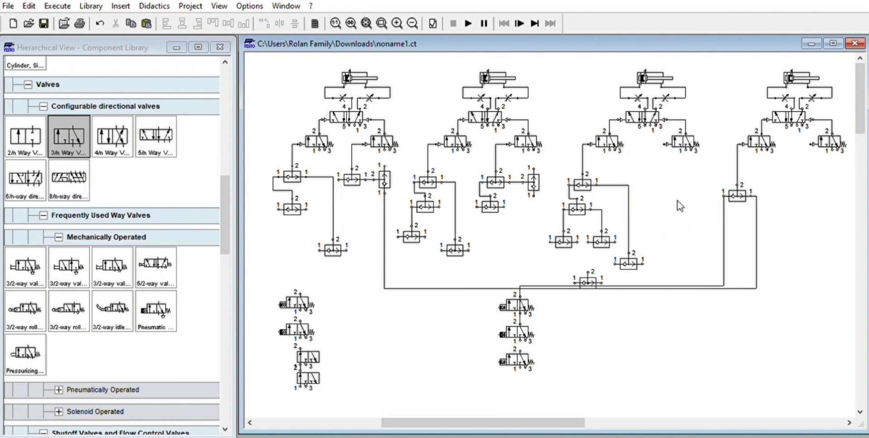
left_click_drag(591, 273, 673, 175)
left_click(662, 150)
left_click_drag(664, 144, 663, 177)
- Add another shuttle valve copy directly beneath it and connect its port 2 to the upper shuttle valve's left port 1
key("ctrl+v")
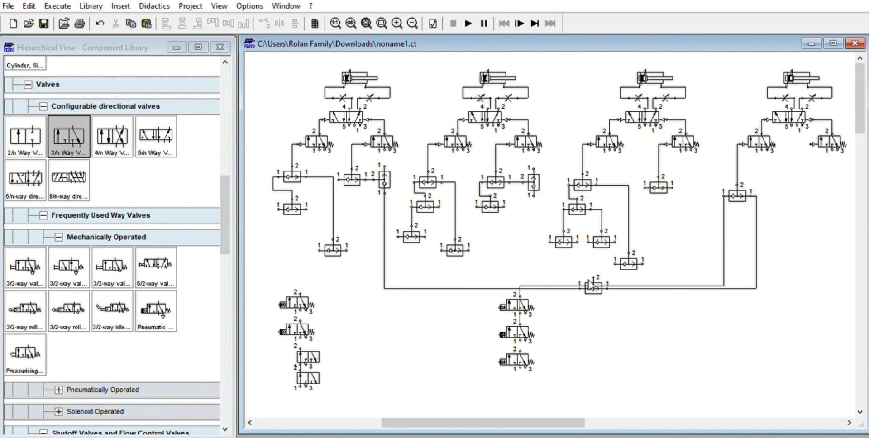
left_click_drag(590, 285, 656, 213)
left_click_drag(644, 183, 662, 208)
left_click(689, 182)
left_click(696, 181)
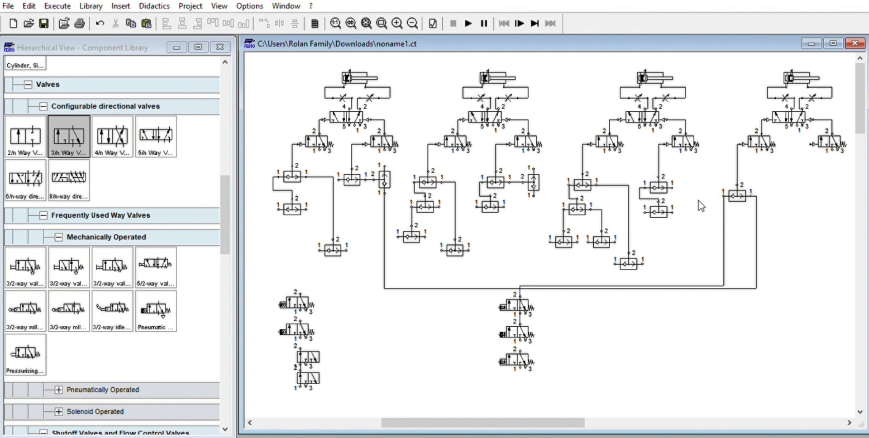
- Add a rotated, vertical shuttle valve copy beside the third cylinder's right group and connect its port 2 to the upper shuttle valve's right port 1
left_click_drag(729, 199, 692, 230)
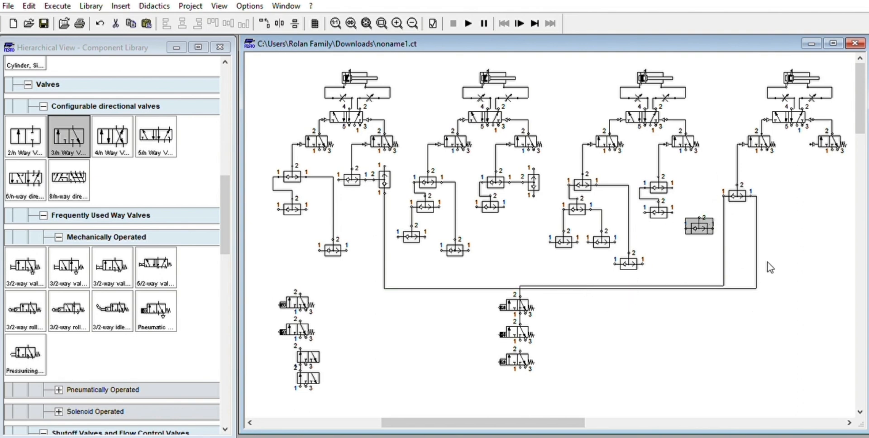
key("ctrl+r")
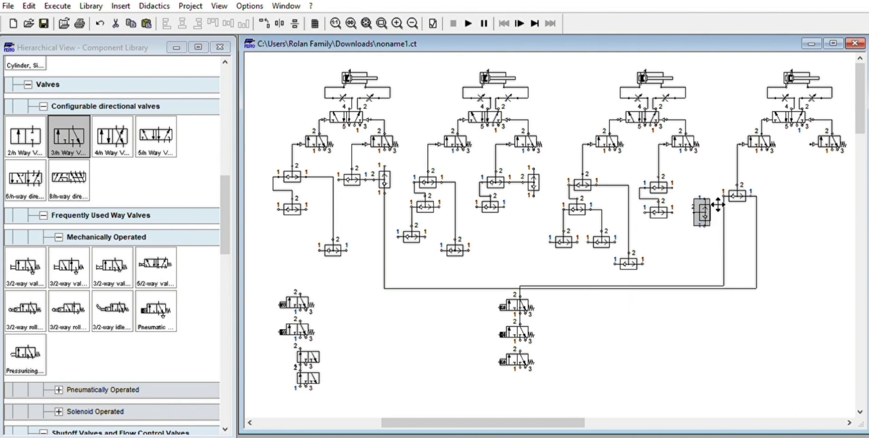
left_click_drag(702, 229, 688, 187)
left_click(719, 162)
- Shift the third cylinder's right 3/n valve slightly to the right so that it lines up above the vertical shuttle valve
left_click_drag(688, 136, 695, 134)
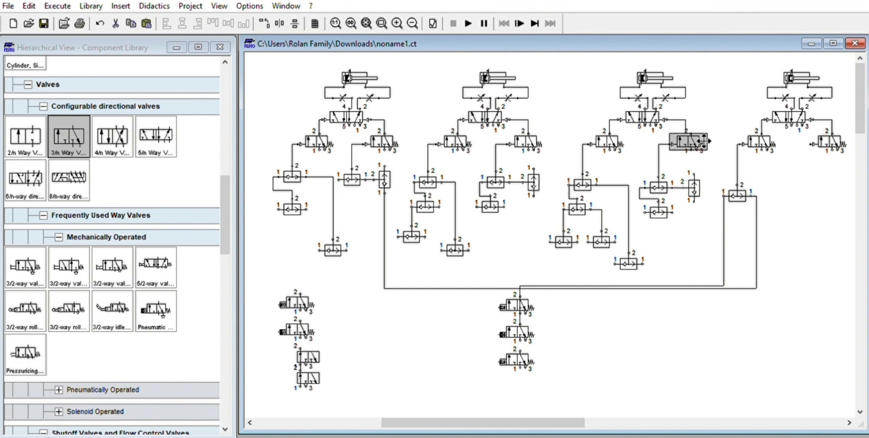
left_click(685, 113)
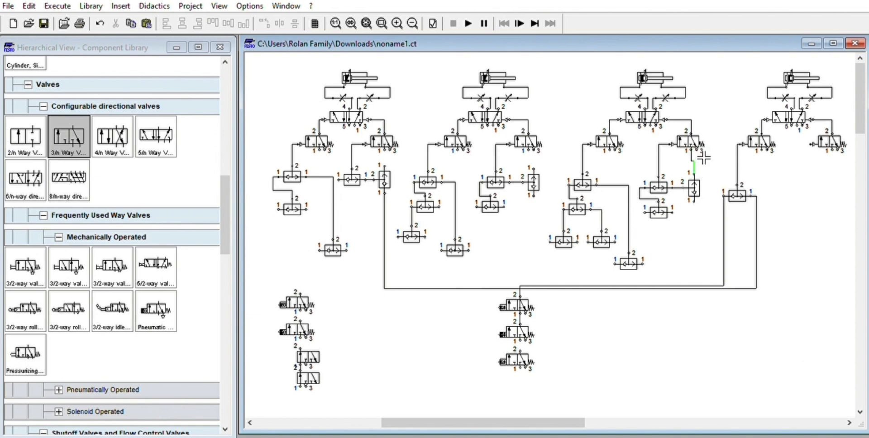
left_click_drag(708, 138, 710, 137)
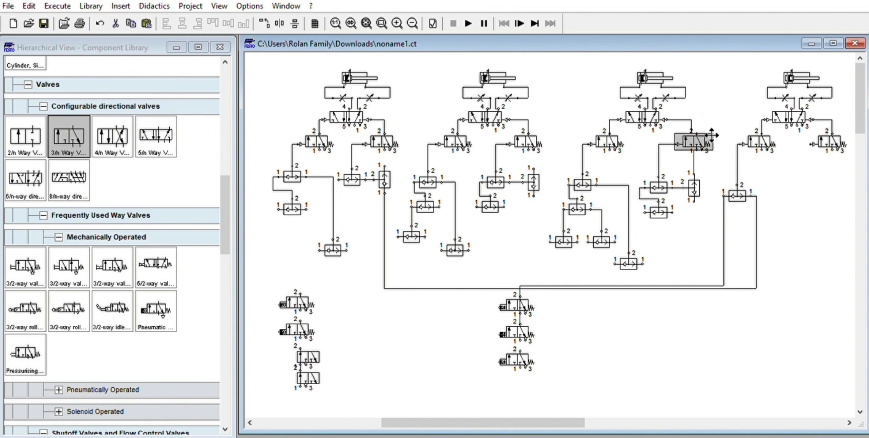
left_click(707, 117)
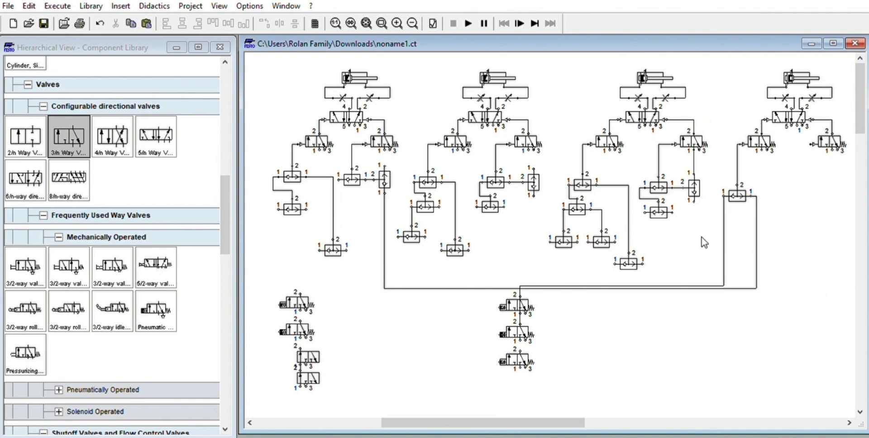
- Move the leftmost stack of four 3/n valves downward to free space below the first cylinder's shuttle valves
scroll(520, 311, "down", 3)
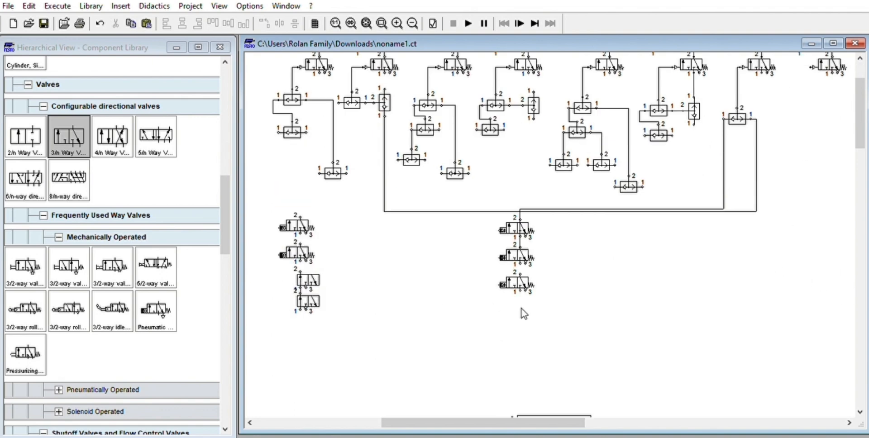
scroll(492, 312, "left", 4)
left_click_drag(492, 311, 383, 211)
left_click_drag(419, 241, 419, 283)
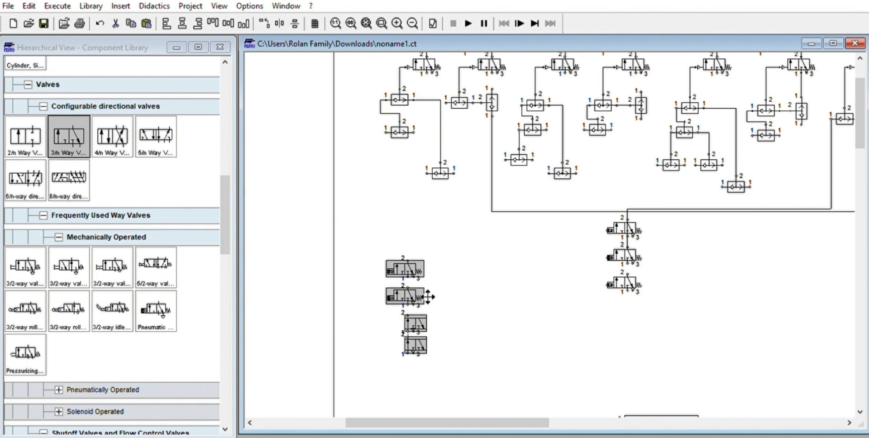
- Connect the ports 1 of all four cylinders' 5/n valves together with one common supply line
left_click_drag(500, 420, 527, 408)
scroll(575, 349, "up", 3)
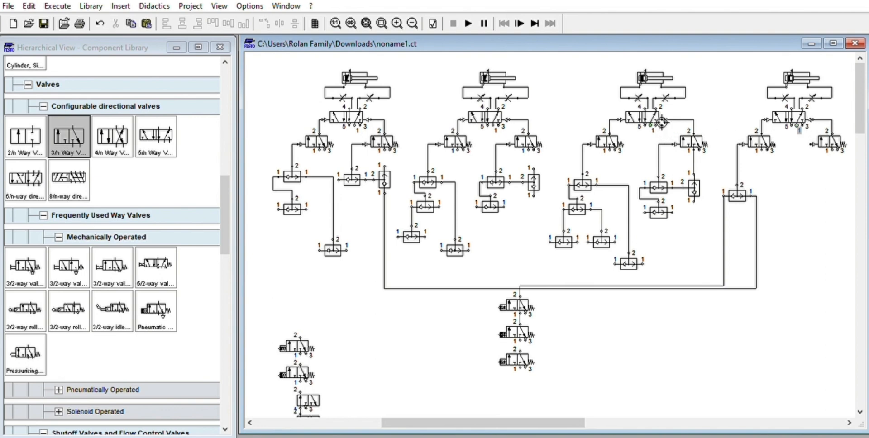
left_click_drag(661, 121, 660, 127)
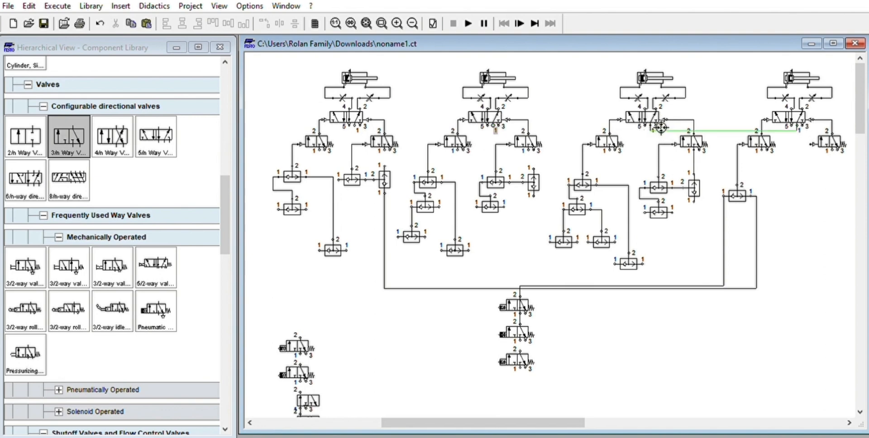
left_click(660, 128)
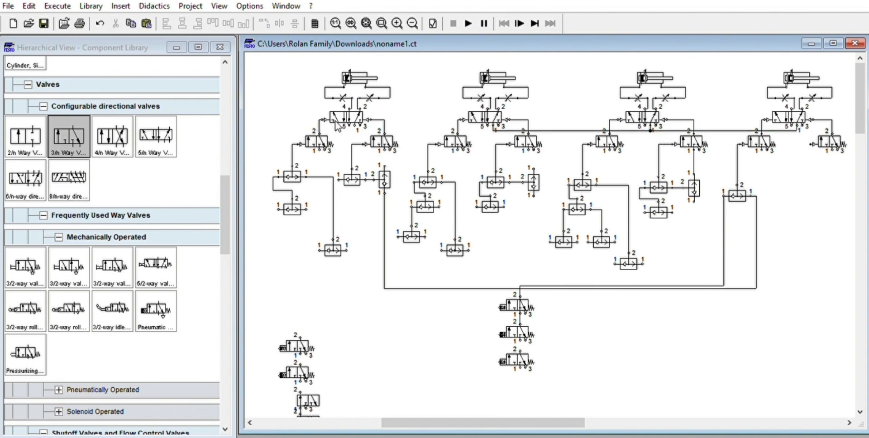
left_click_drag(510, 134, 358, 129)
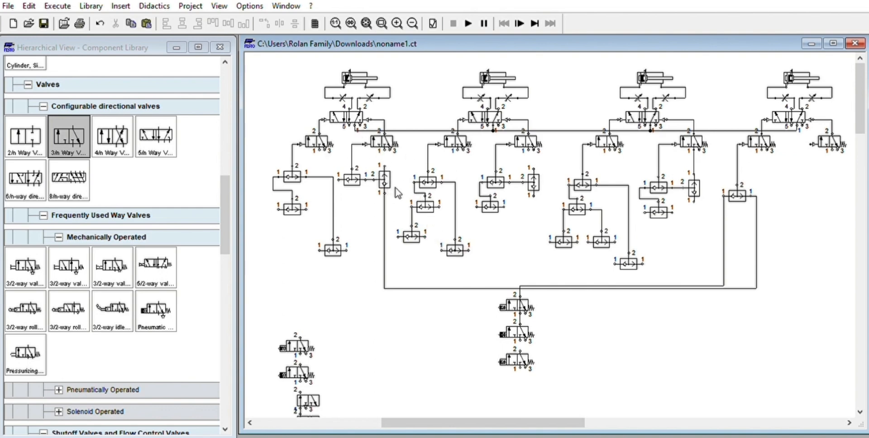
- Connect the upper ports 1 of the first and second cylinders' vertical shuttle valves, routing the line over the cylinders and clear of the 3/n valves
left_click_drag(384, 165, 535, 169)
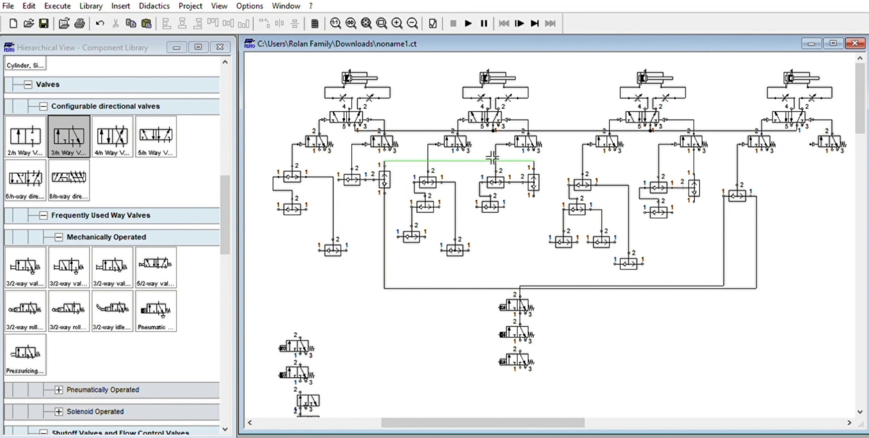
left_click_drag(473, 161, 481, 59)
left_click(564, 83)
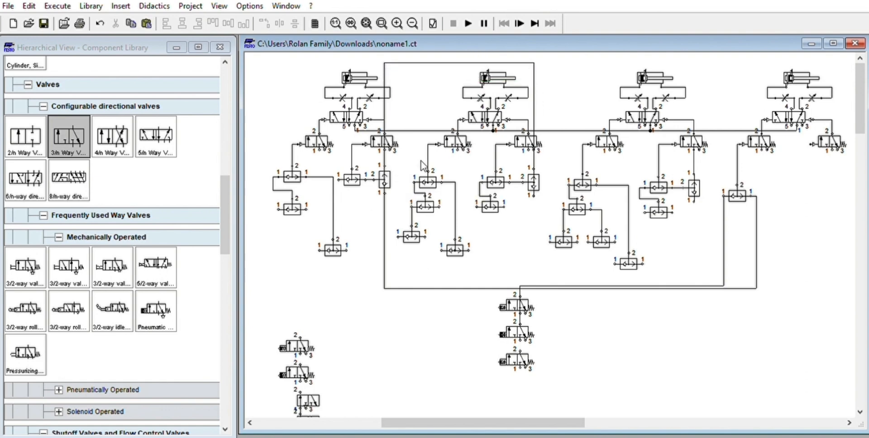
left_click_drag(385, 101, 413, 108)
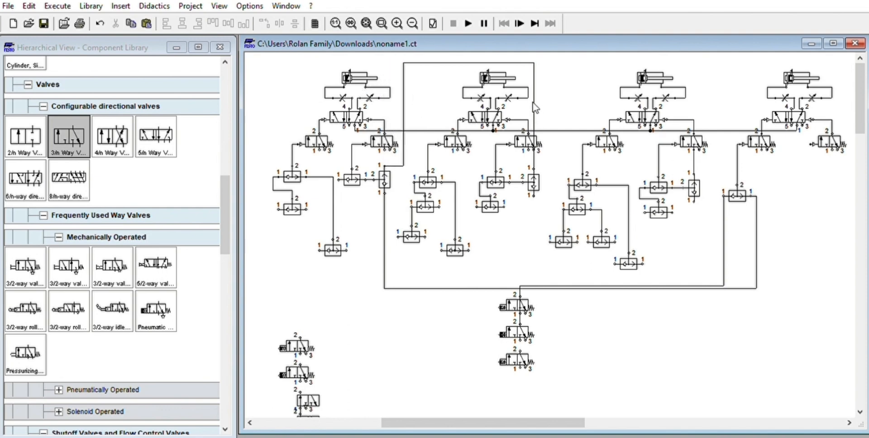
left_click_drag(535, 106, 552, 106)
left_click_drag(545, 166, 549, 157)
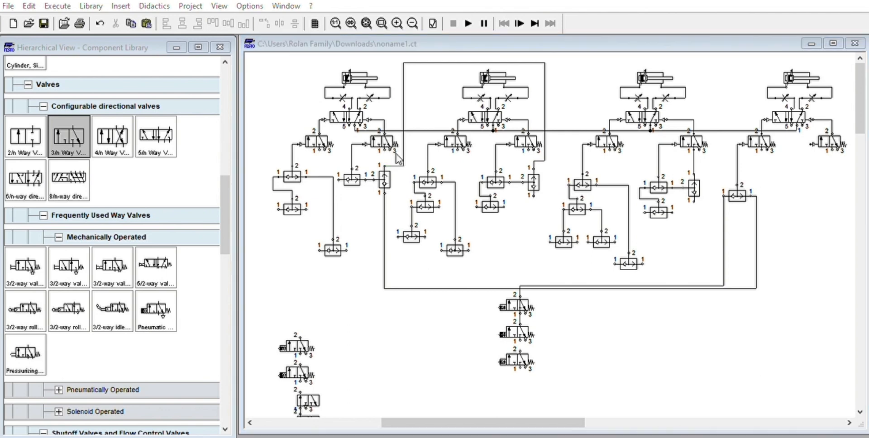
left_click_drag(397, 157, 392, 160)
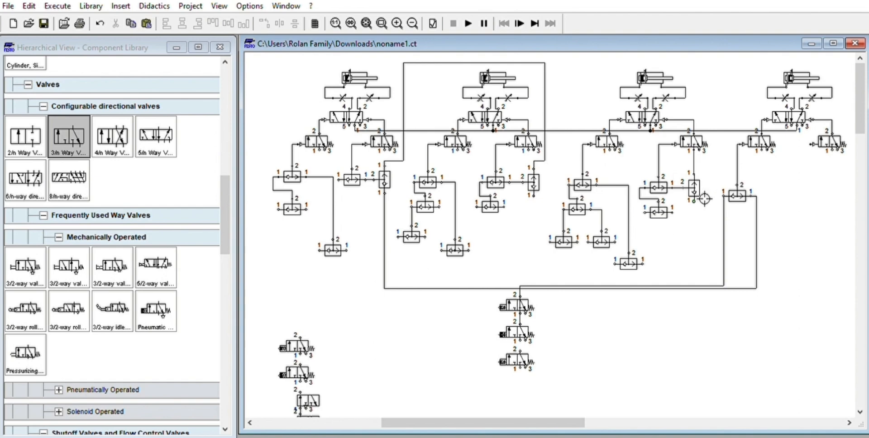
- Delete the lines joining the third cylinder's vertical shuttle valve to the neighbouring shuttle valve and to the 3/n valve above it
left_click(680, 186)
key("Delete")
left_click_drag(694, 151, 693, 174)
left_click(693, 156)
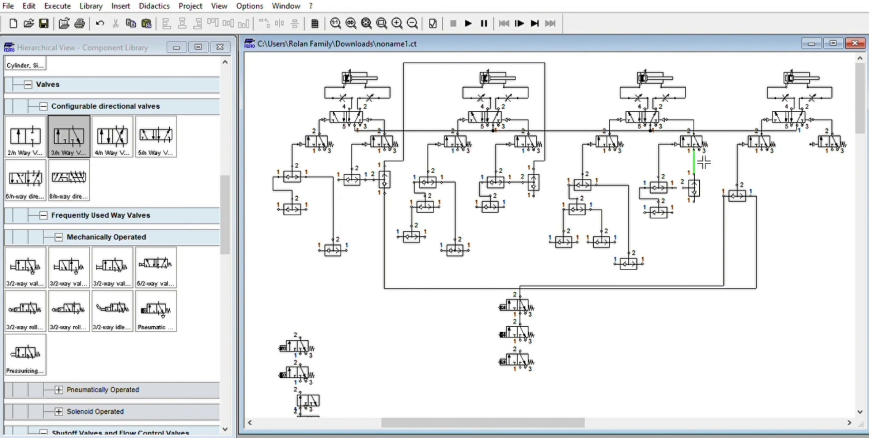
key("Delete")
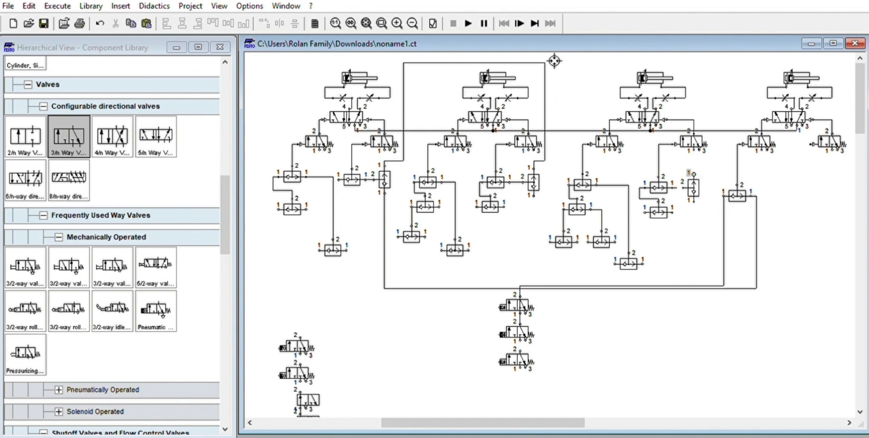
- Extend the overhead line to the third cylinder's vertical shuttle valve's upper port 1 and around to the fourth cylinder's right 3/n valve pilot port
left_click_drag(550, 60, 693, 174)
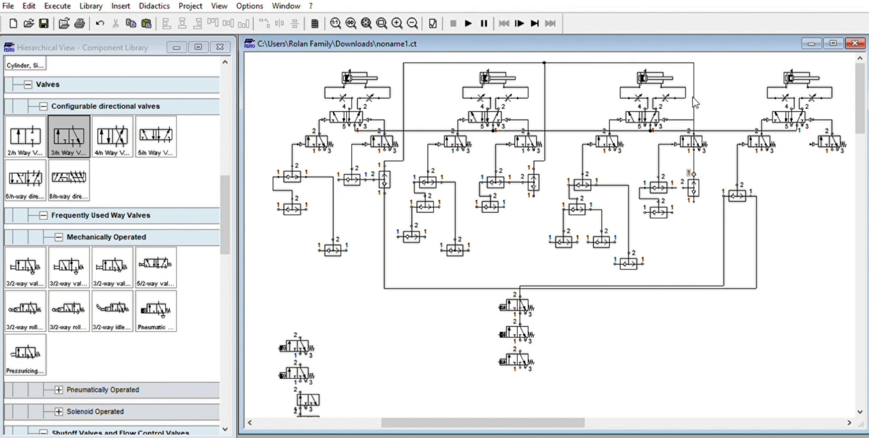
left_click_drag(692, 97, 713, 93)
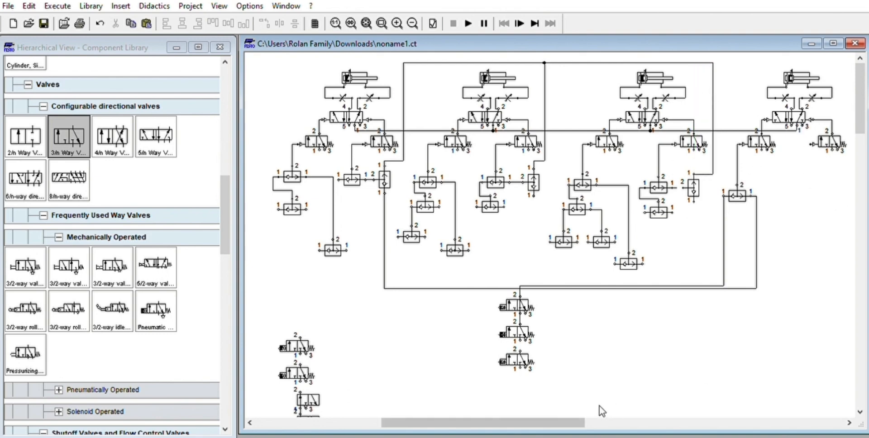
scroll(599, 405, "right", 5)
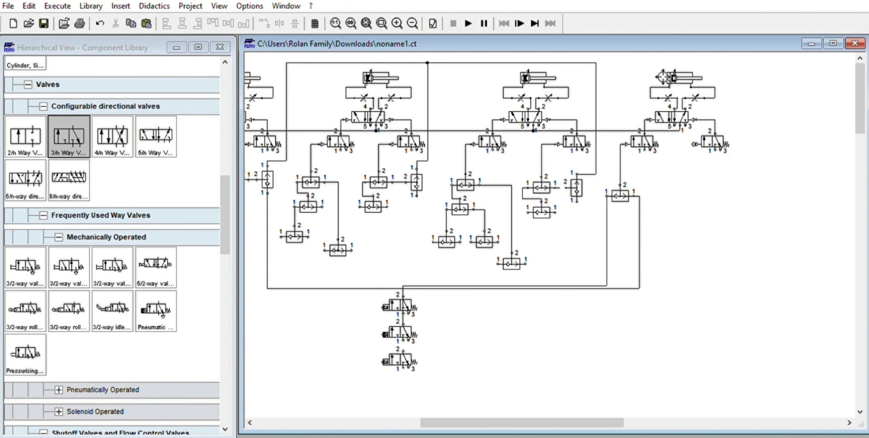
left_click_drag(605, 59, 754, 108)
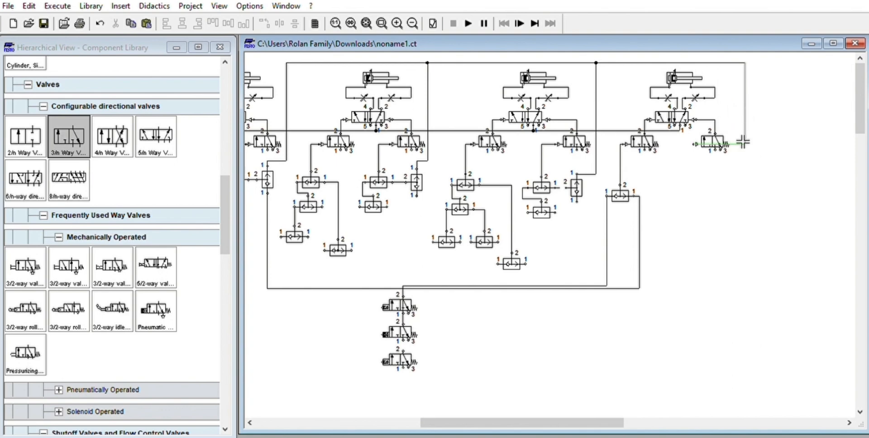
left_click_drag(741, 143, 741, 166)
left_click_drag(522, 423, 498, 411)
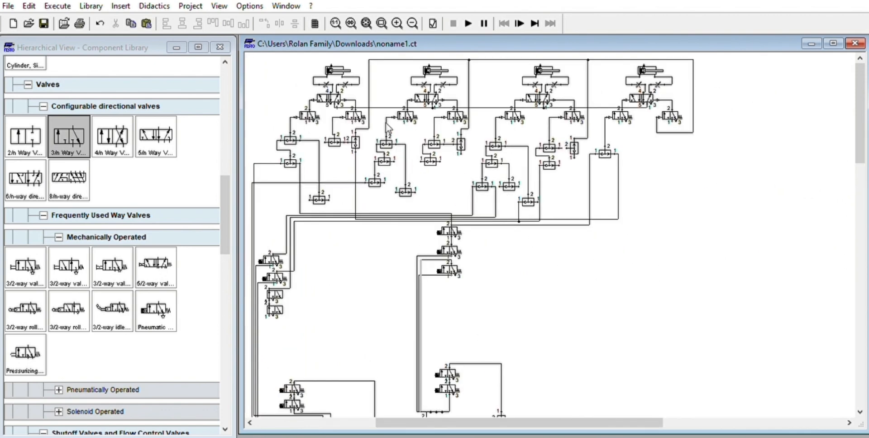
- Add position-mark labels above the first two cylinders, using the A series for the first and the B series for the second
double_click(331, 66)
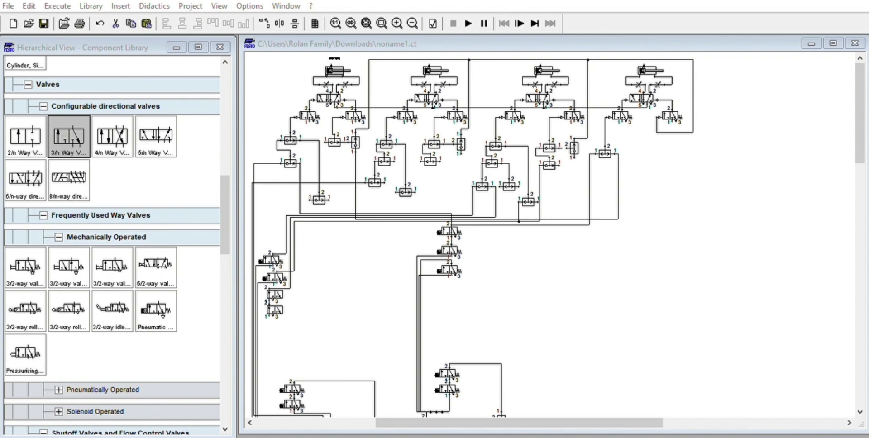
key("Return")
left_click(582, 228)
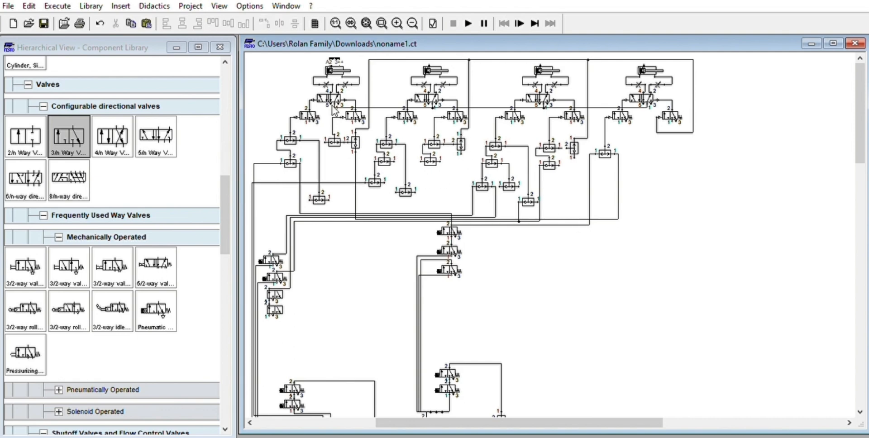
double_click(439, 57)
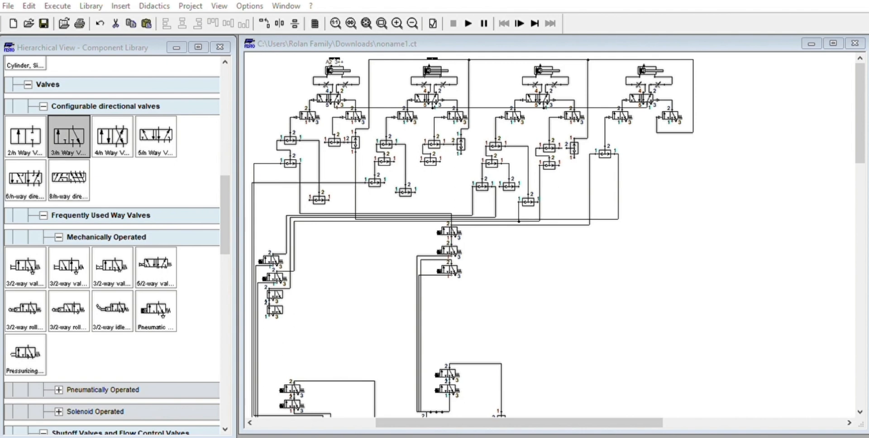
left_click(575, 246)
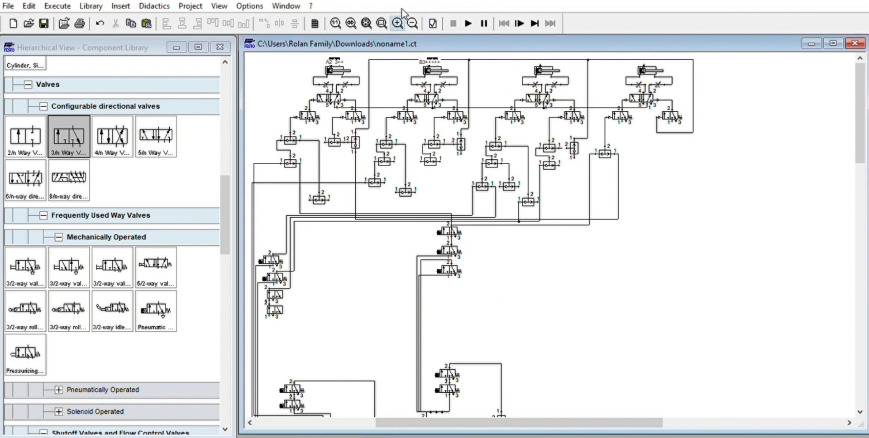
- Add position-mark labels above the last two cylinders, using the C series for the third and the D series for the fourth
left_click(397, 23)
left_click(412, 23)
double_click(545, 71)
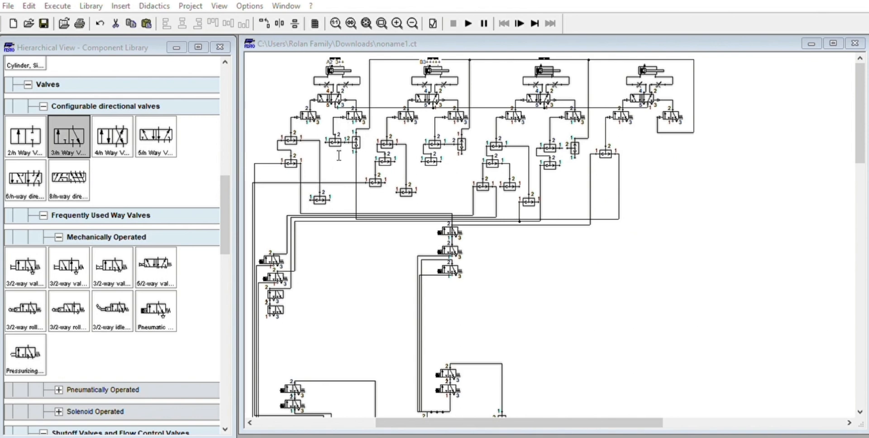
left_click(594, 243)
left_click(645, 64)
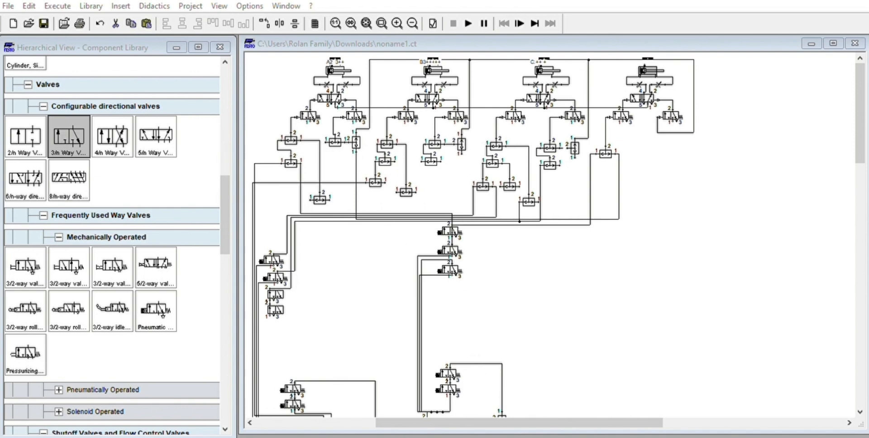
left_click(670, 264)
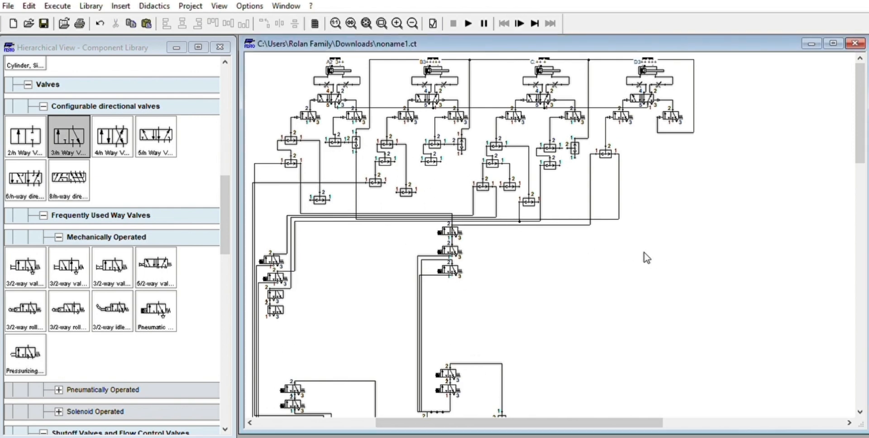
mouse_move(652, 55)
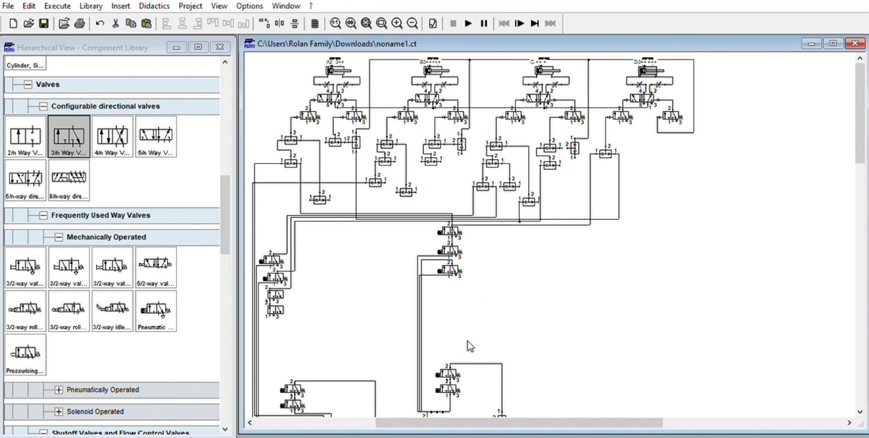
- Connect port 2 of the second lower group's start 3/n valve to the horizontal line feeding the shuttle valves above
left_click_drag(549, 422, 514, 406)
scroll(612, 333, "down", 3)
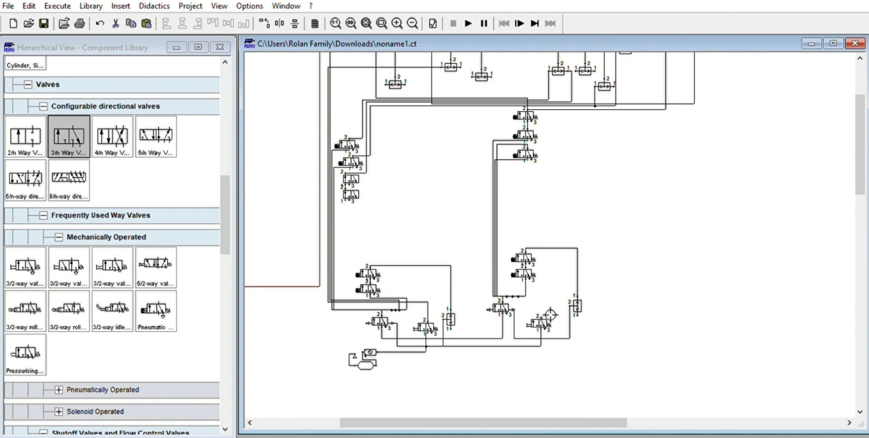
left_click(551, 315)
mouse_move(551, 314)
left_mouse_down()
mouse_move(513, 107)
mouse_move(485, 100)
left_mouse_up()
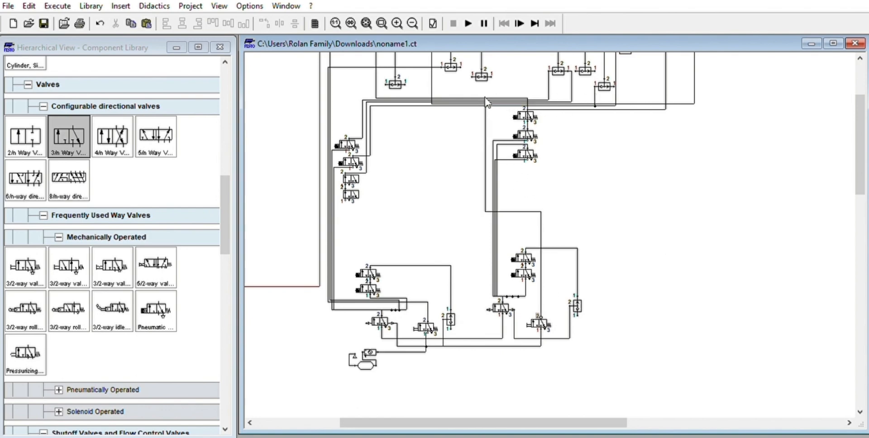
- Reroute the new line alongside the existing vertical lines, with its horizontal run above the second lower group's piloted 3/n valve
left_click_drag(542, 230, 491, 236)
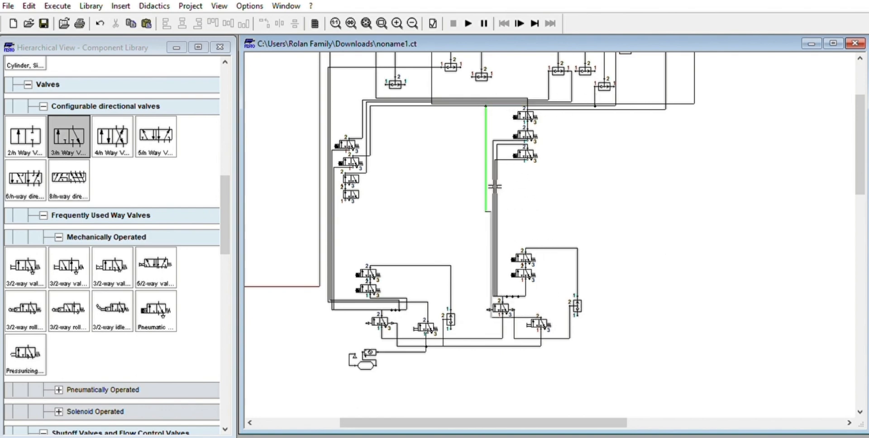
left_click_drag(495, 186, 498, 187)
left_click_drag(486, 106, 499, 104)
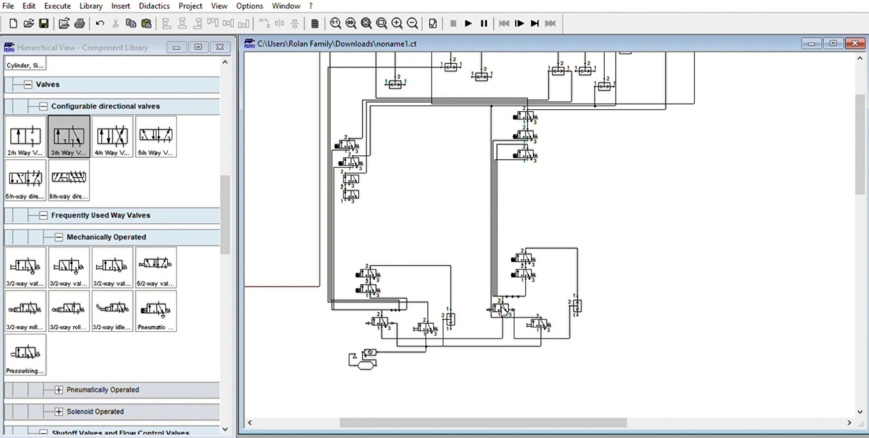
left_click_drag(505, 314, 536, 292)
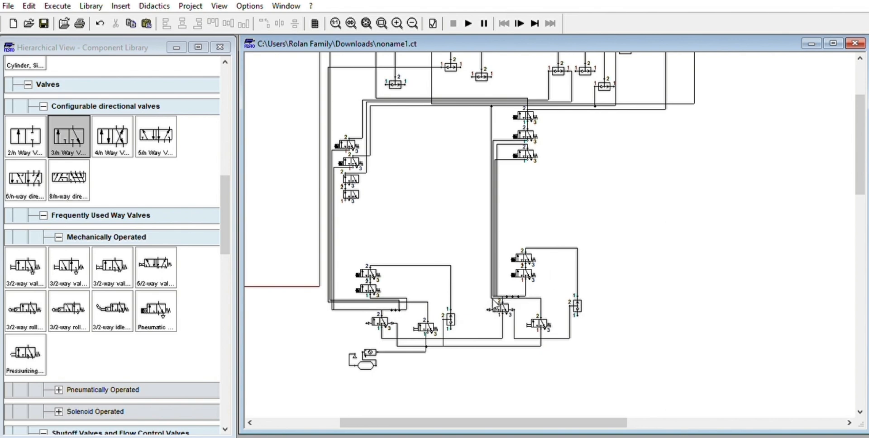
- Connect the second lower group's piloted 3/n valve's left pilot port to the line at the start valve's port 2
left_click_drag(488, 309, 514, 319)
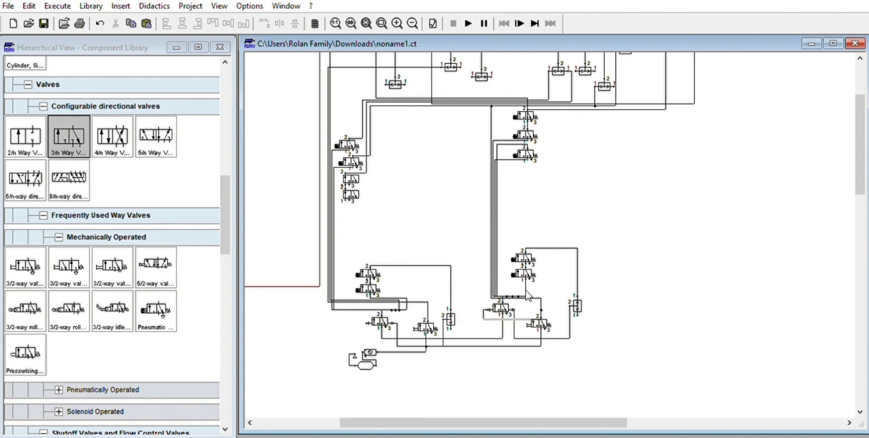
left_click(551, 307)
key("ctrl+z")
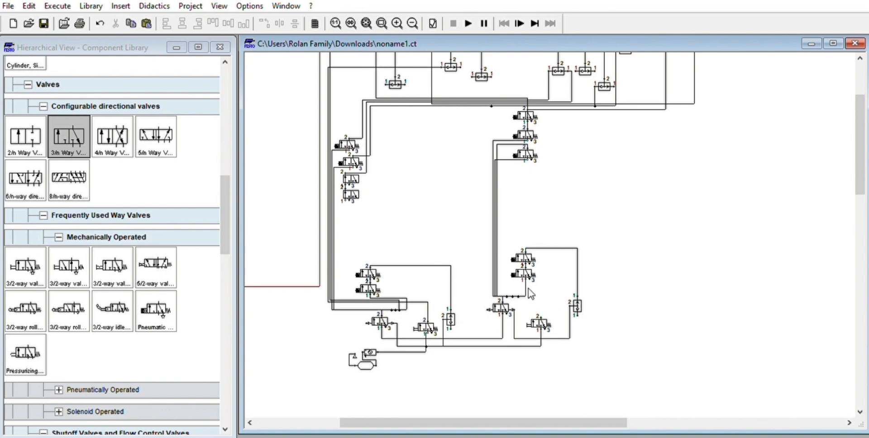
key("ctrl+z")
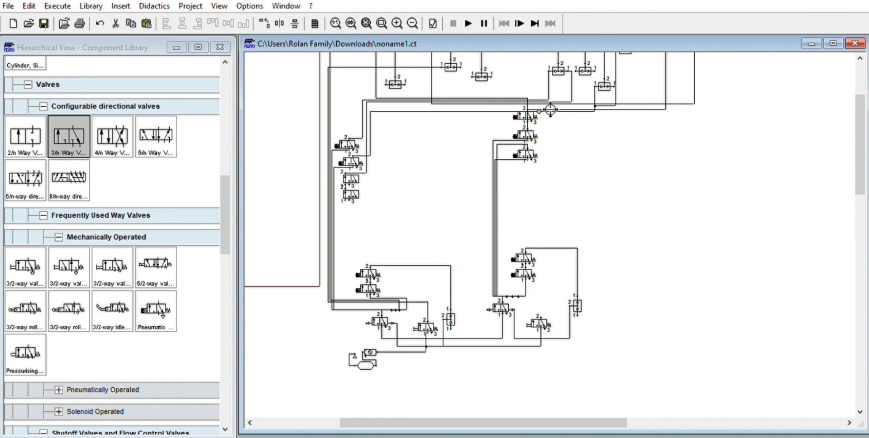
left_click(100, 22)
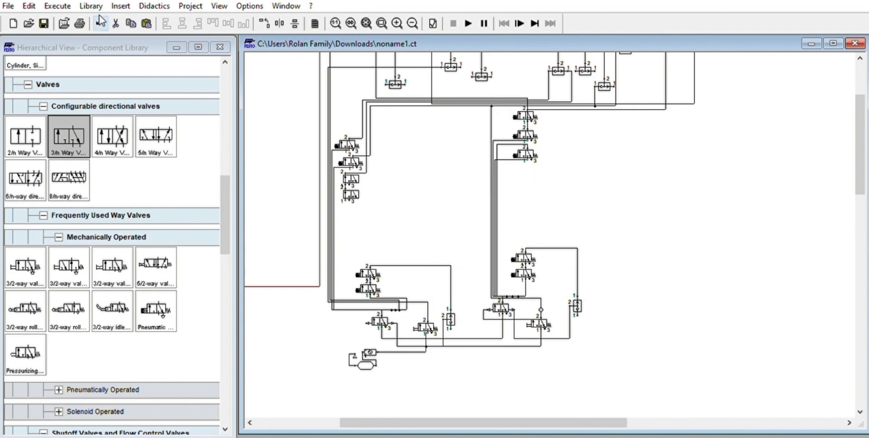
left_click(99, 21)
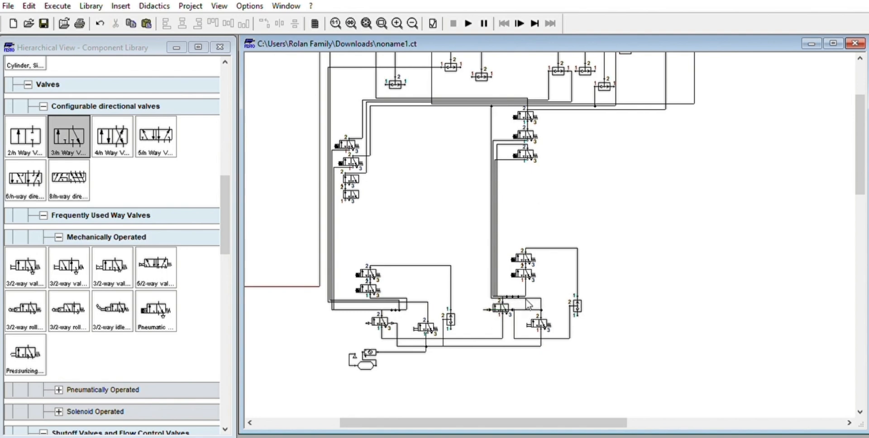
- Adjust the left pilot line's routing so it passes just beneath the second lower group's piloted 3/n valve
left_click(541, 303)
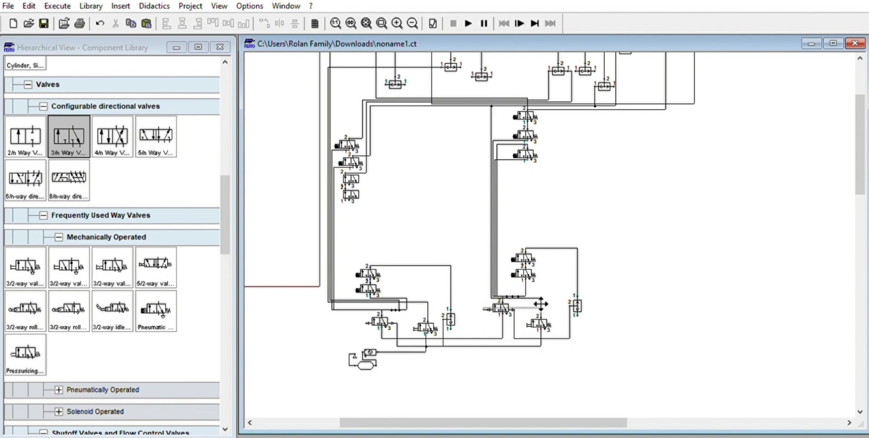
left_click_drag(541, 304, 534, 337)
left_click(554, 301)
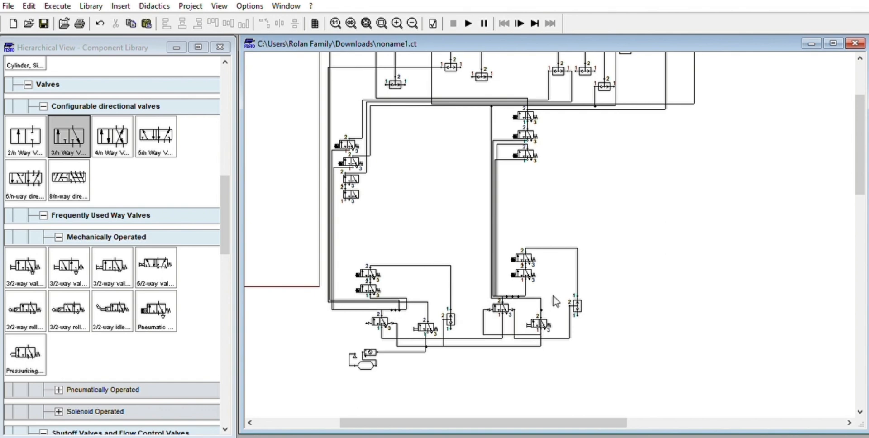
left_click(541, 314)
left_click(543, 268)
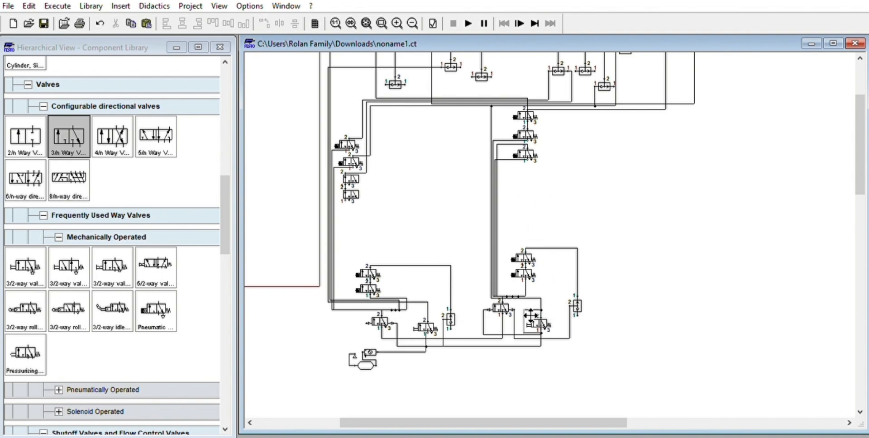
left_click(97, 19)
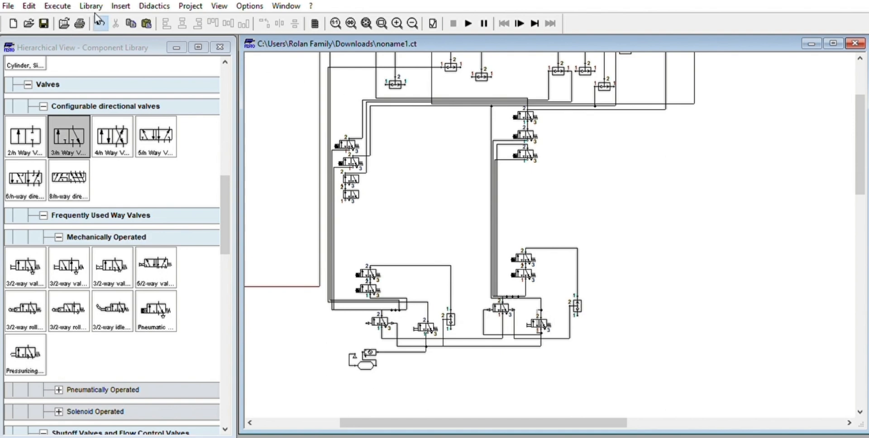
left_click(97, 18)
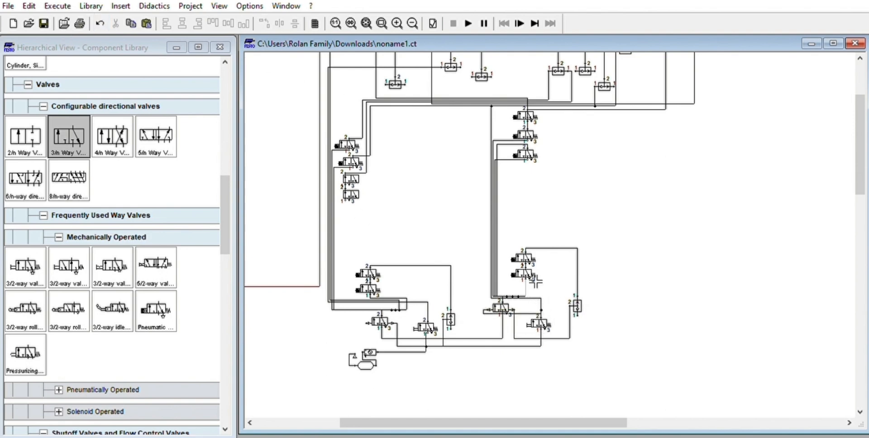
- Label the upper two 3/n valves of the left limit-valve column A+ and C+
scroll(510, 304, "up", 1)
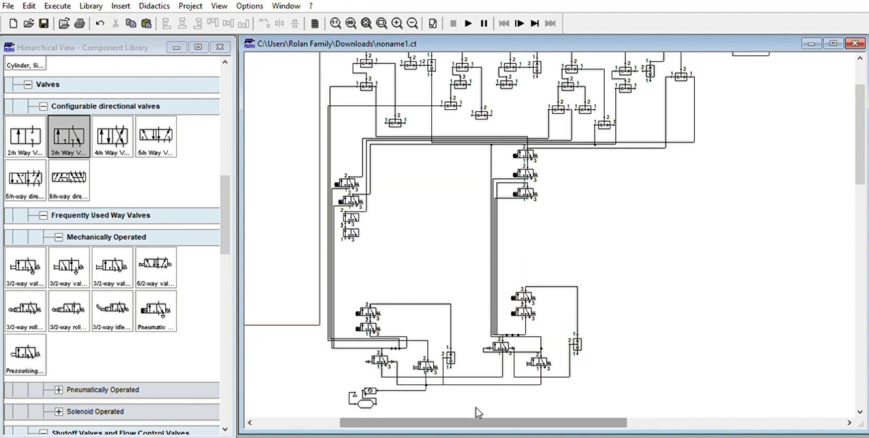
scroll(476, 408, "up", 2)
left_click_drag(478, 422, 511, 422)
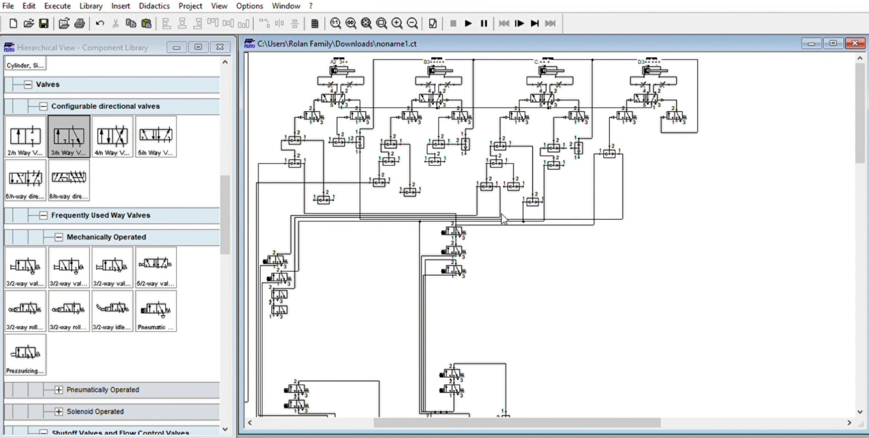
left_click_drag(501, 215, 504, 220)
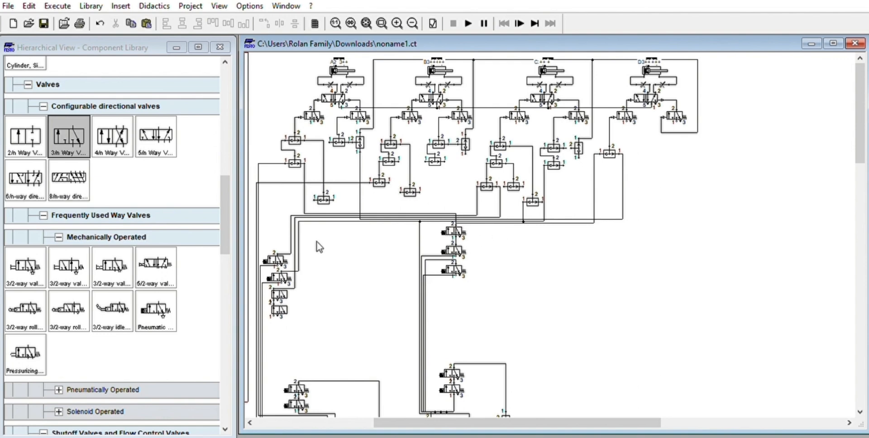
double_click(273, 259)
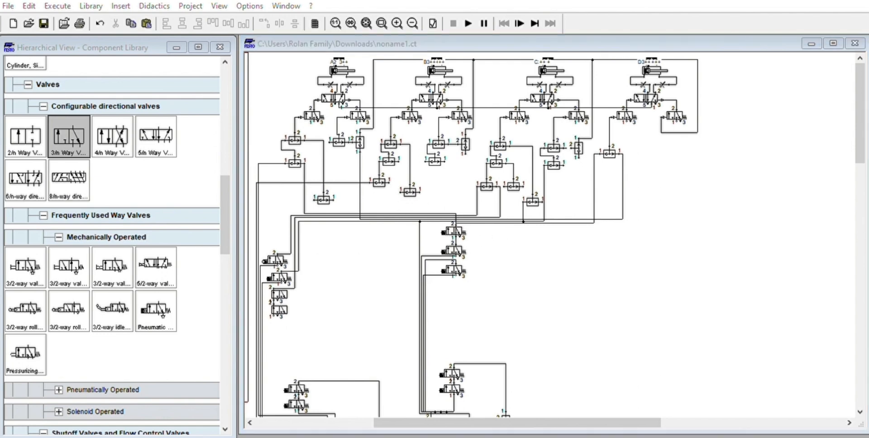
double_click(278, 277)
- Configure the third 3/n valve in the left column with left-side actuation and a spring return, labelled C-
double_click(279, 295)
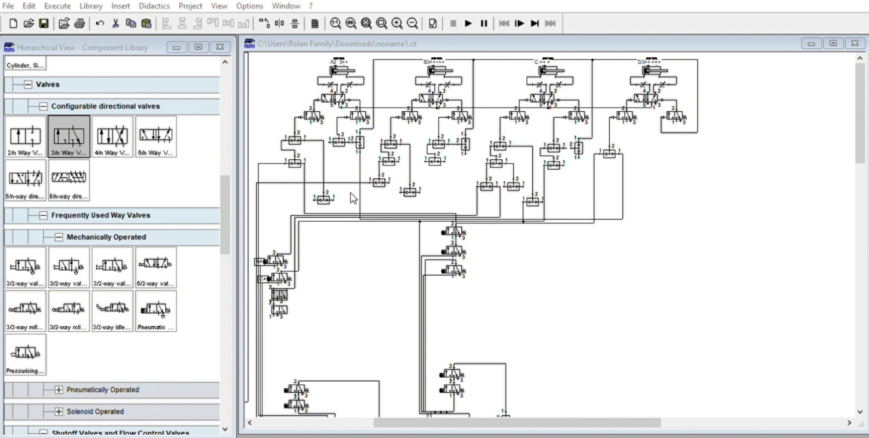
left_click(526, 362)
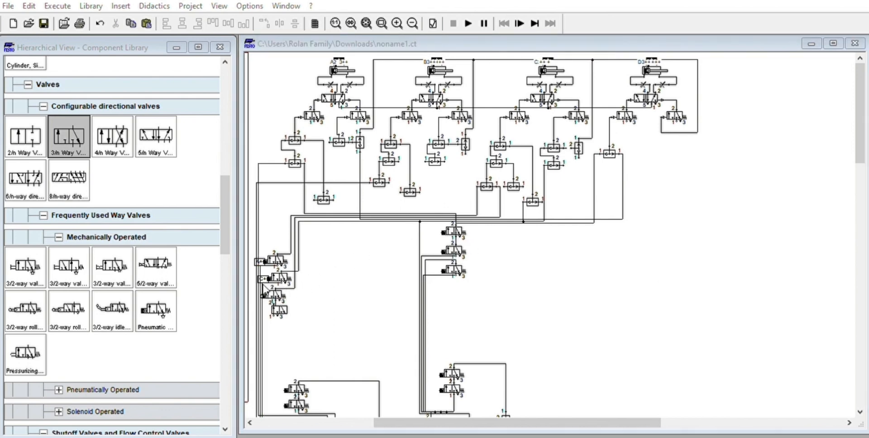
left_click(386, 300)
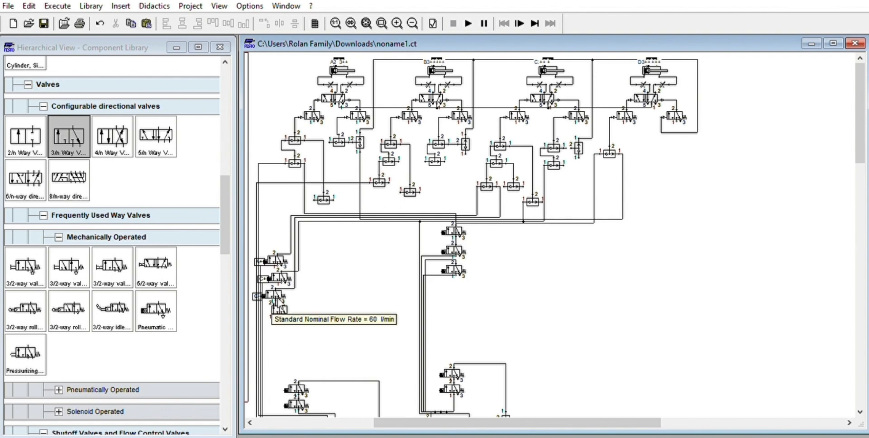
- Configure the left column's lowest 3/n valve with actuation, spring return and label A-, and shift the lower two valves back under the column
left_click(279, 310)
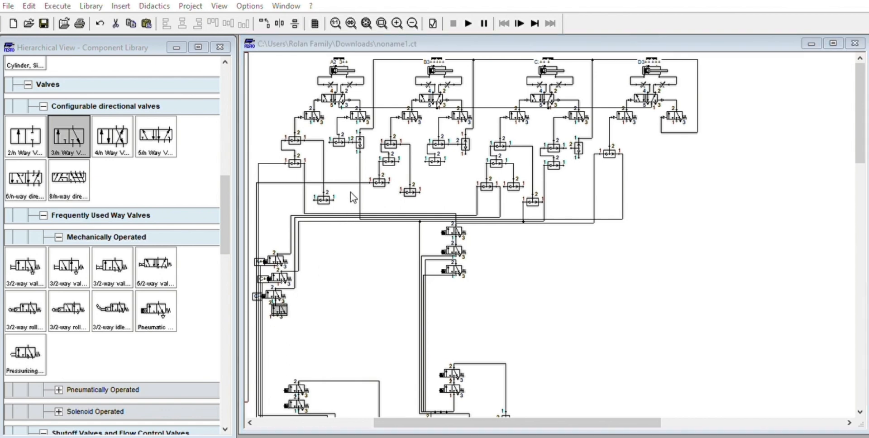
left_click(501, 363)
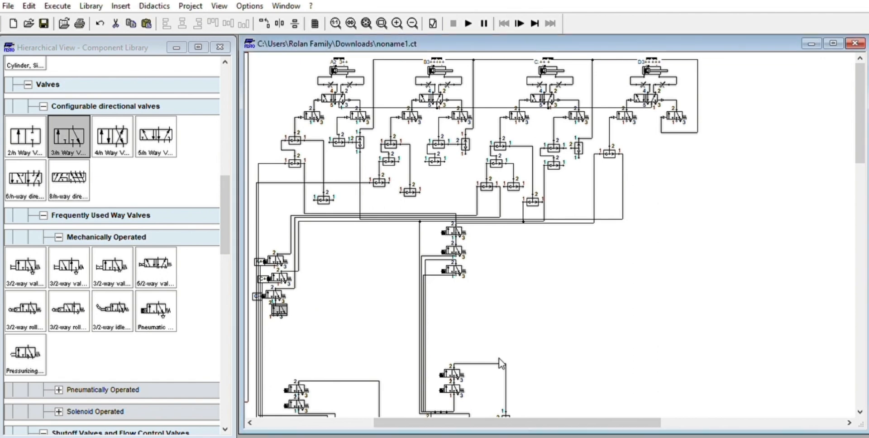
left_click_drag(277, 309, 270, 311)
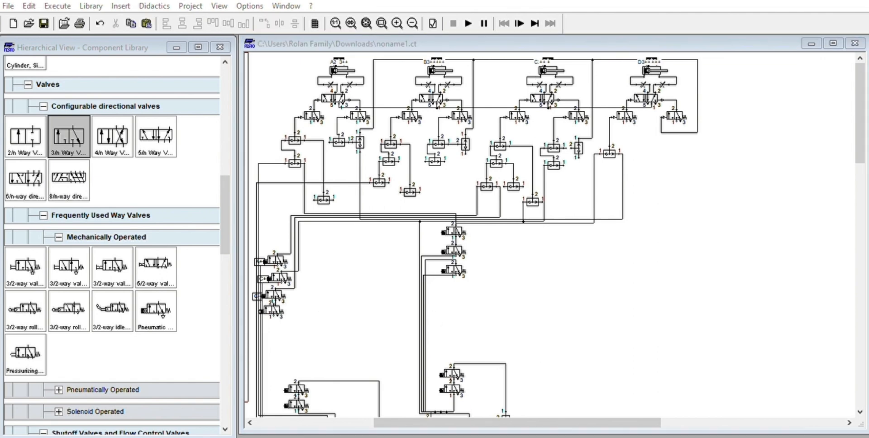
left_click(390, 295)
left_click_drag(287, 295, 284, 314)
left_click(330, 297)
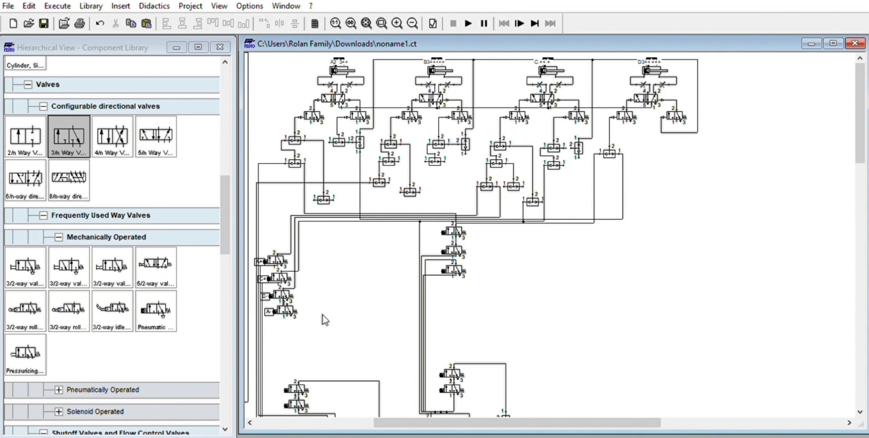
- Check the wiring across the circuit and the configuration of the second lower group's start 3/n valve
scroll(466, 269, "down", 3)
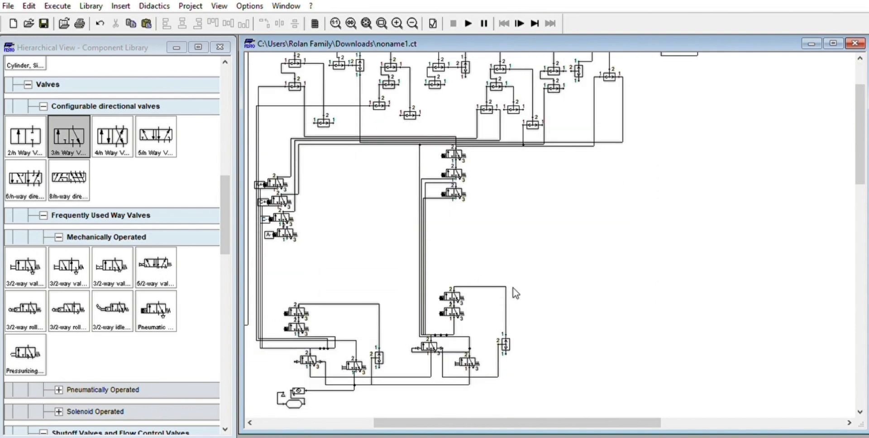
scroll(546, 275, "up", 3)
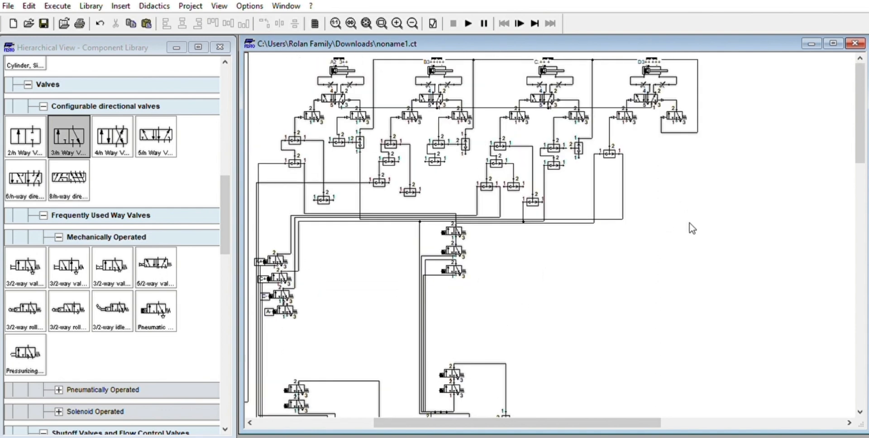
scroll(688, 222, "down", 6)
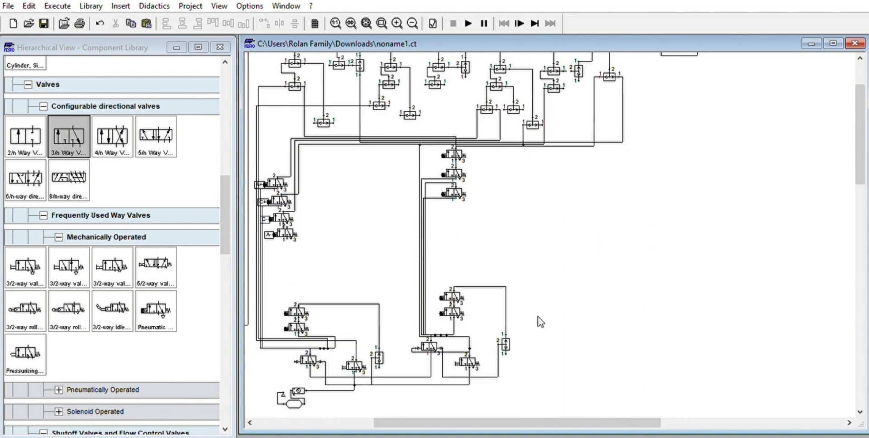
left_click(467, 362)
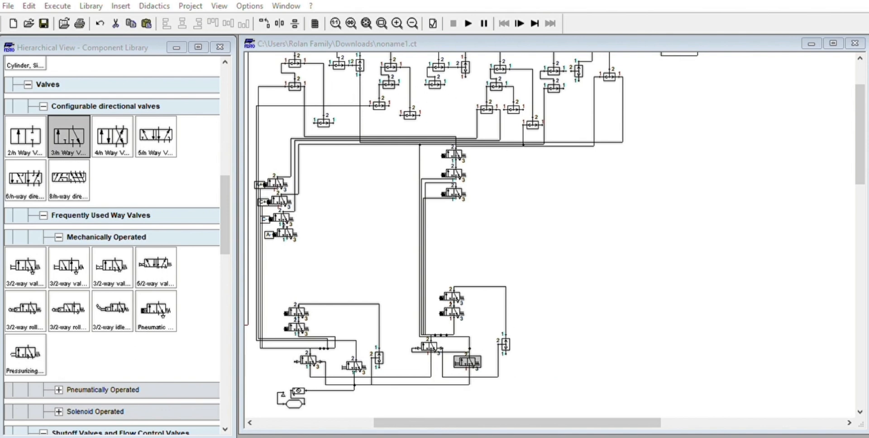
left_click(417, 90)
left_click(545, 262)
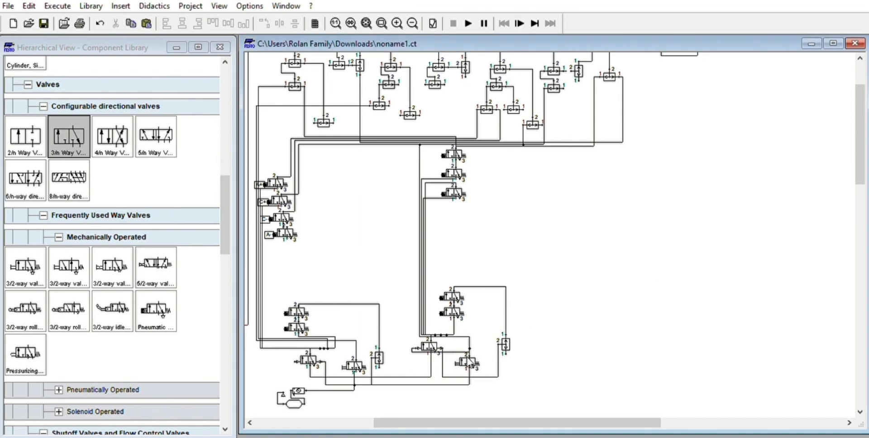
left_click(471, 351)
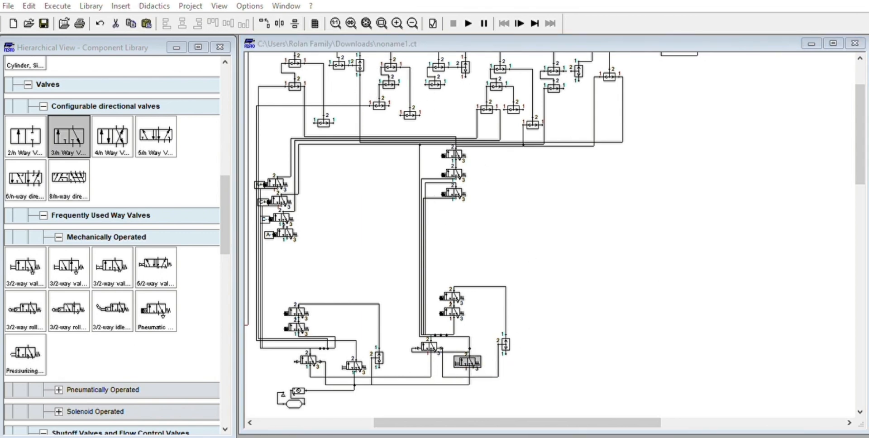
left_click(452, 267)
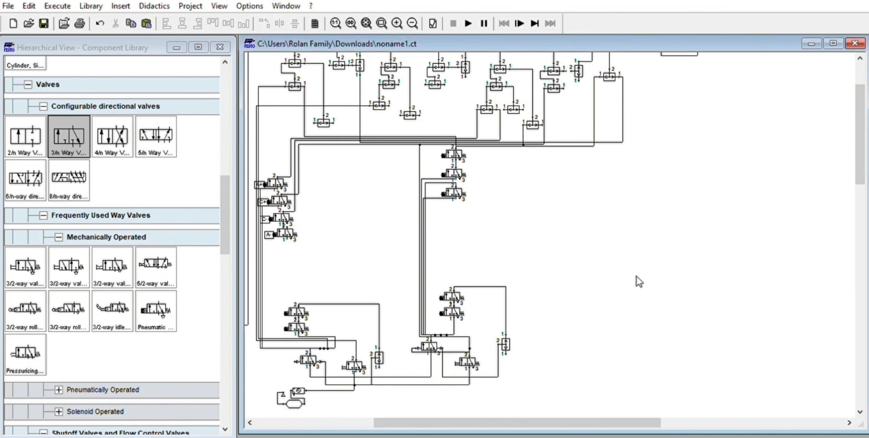
- Minimise the noname1.ct circuit to bring up the qwertty.ct circuit
scroll(676, 142, "up", 3)
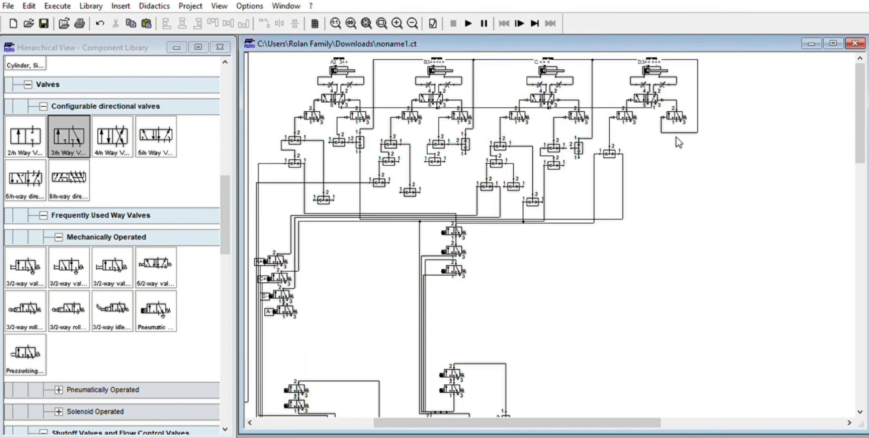
left_click(805, 39)
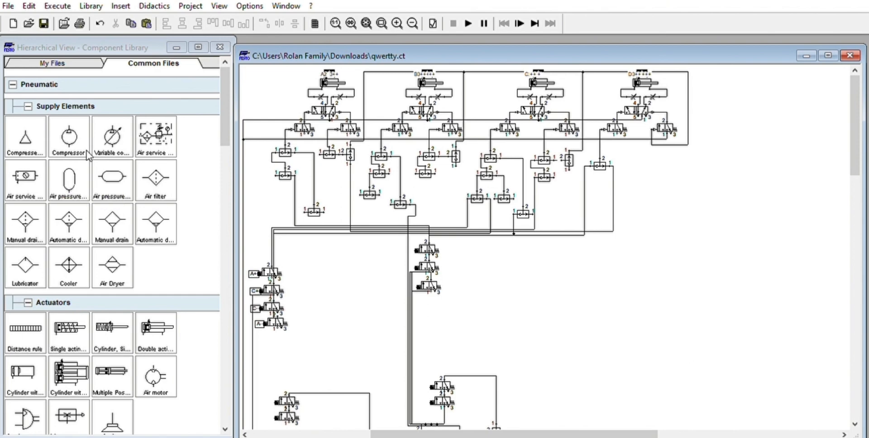
- Connect the left group's start valve outlet to the lowest-left shuttle valve under the second cylinder, routing the line along the circuit's left edge
scroll(327, 313, "down", 5)
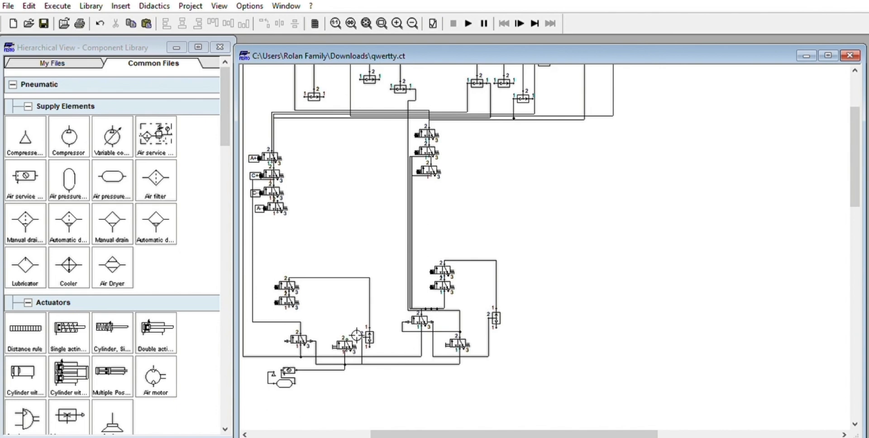
scroll(353, 333, "up", 3)
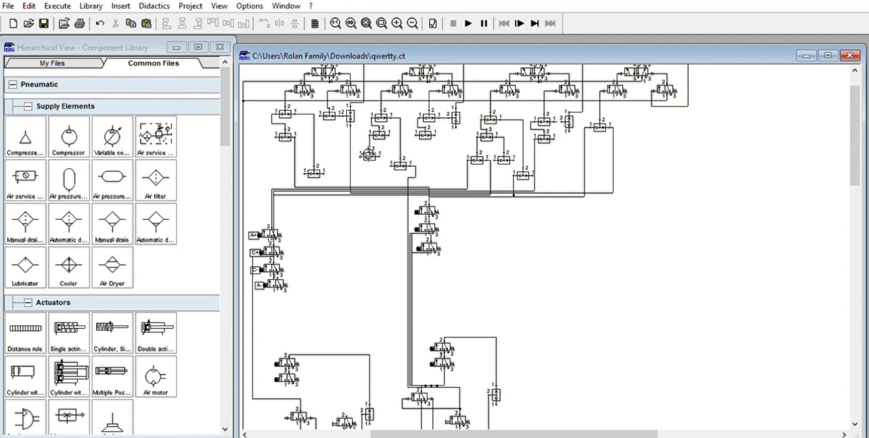
scroll(288, 212, "down", 1)
left_click_drag(289, 265, 346, 379)
left_click_drag(347, 196, 252, 188)
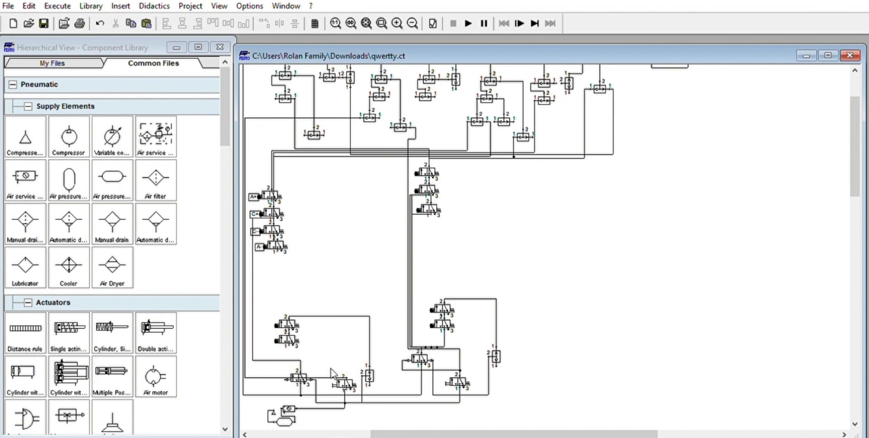
left_click_drag(334, 377, 339, 359)
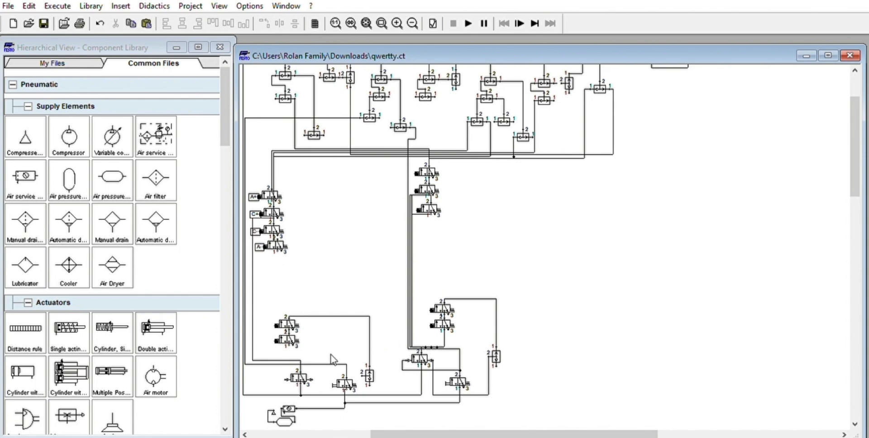
- Shift the left group's double-piloted 3/n valve slightly right, toward the start valve
left_click(309, 374)
left_click_drag(310, 375, 319, 368)
left_click(341, 327)
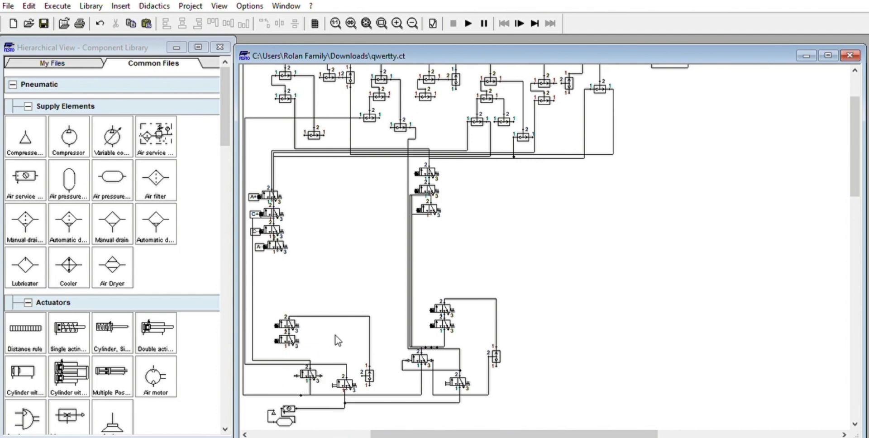
- Shift both start valves, the air supply components and their supply lines down together to free space below the sequence groups
scroll(473, 374, "down", 2)
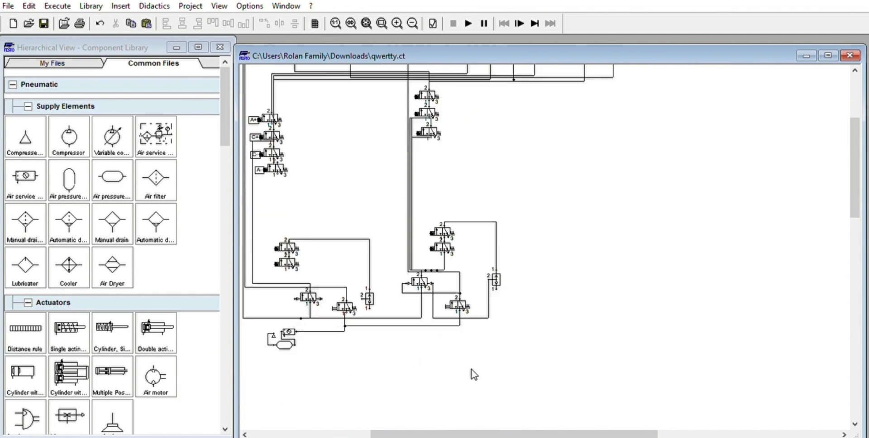
left_click_drag(519, 357, 246, 313)
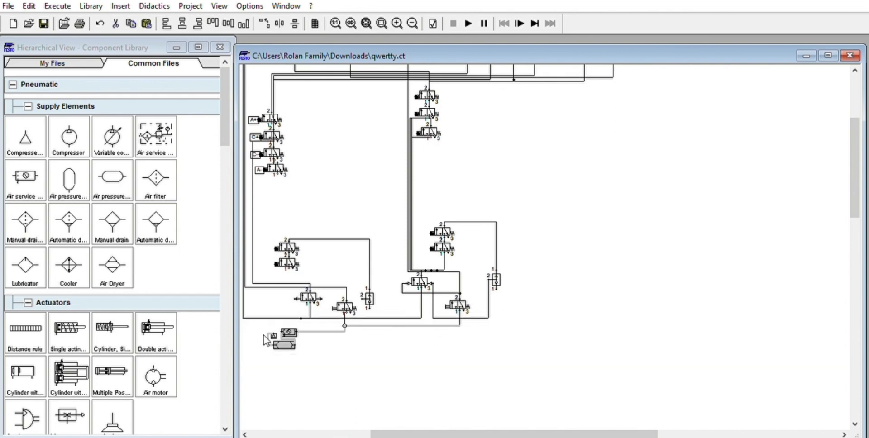
left_click(265, 344)
left_click_drag(529, 359, 245, 286)
left_click_drag(353, 304, 353, 337)
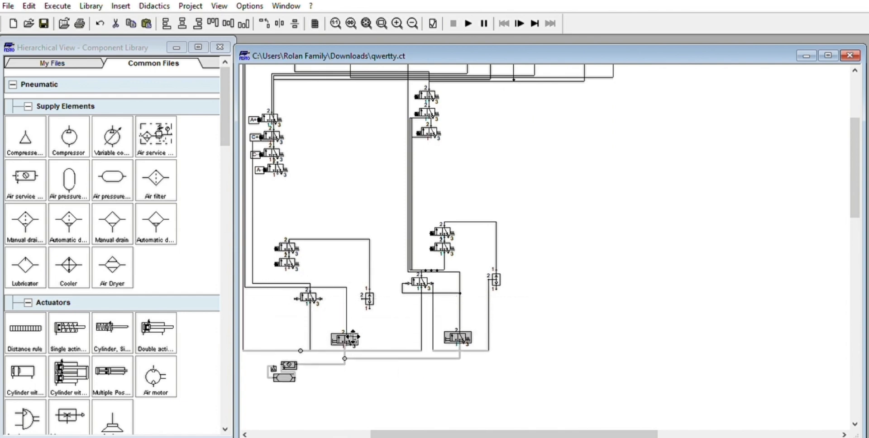
left_click(536, 270)
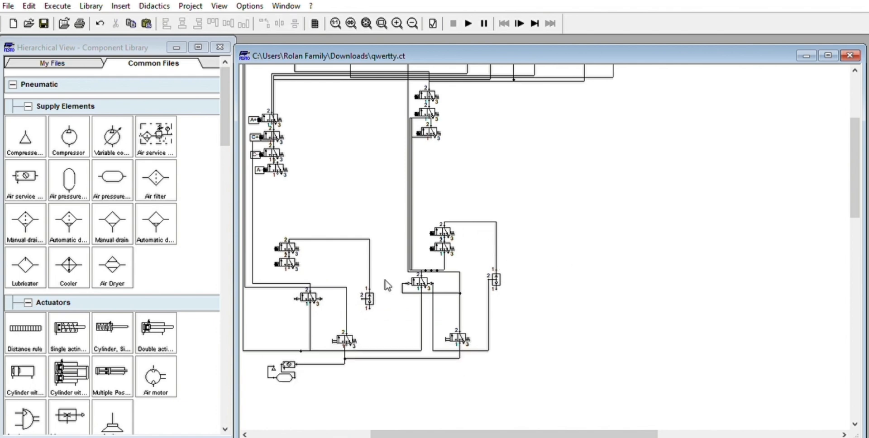
- Lower the left group's shuttle valve and double-piloted valve, and reroute the piloted valve's outlet line just above it
left_click_drag(368, 295, 374, 319)
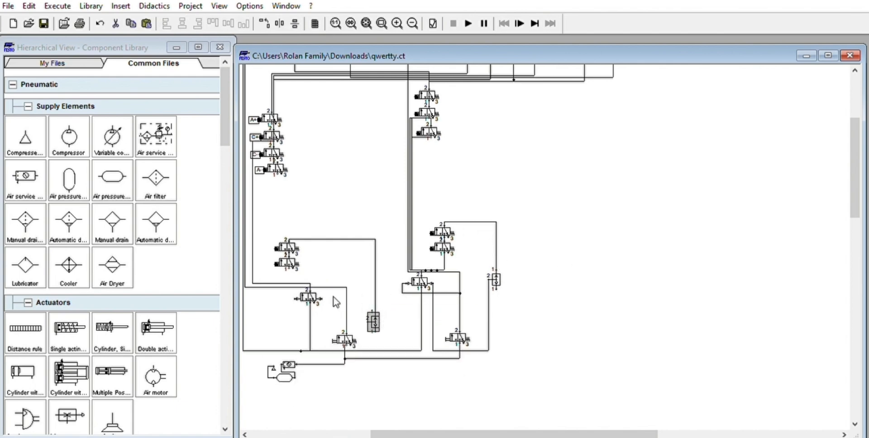
left_click_drag(309, 297, 309, 323)
left_click_drag(300, 283, 306, 300)
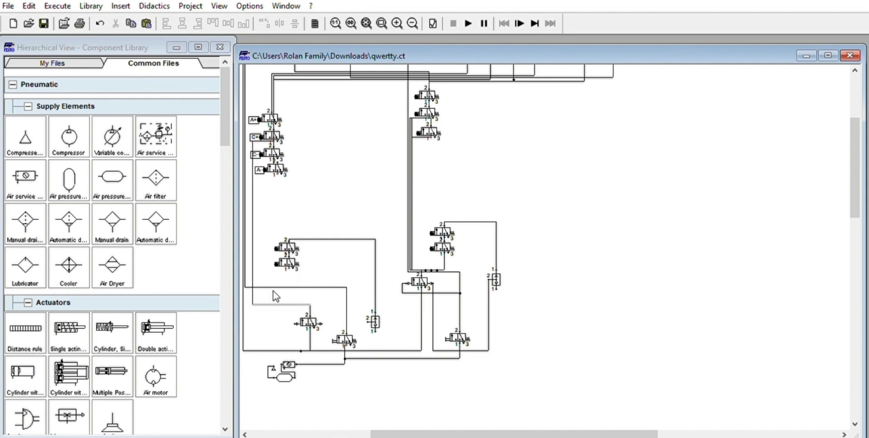
- Delete the line from the left piloted valve to the labelled valve column and connect its outlet to the lower stacked 3/n valve's inlet
left_click(253, 236)
key("Delete")
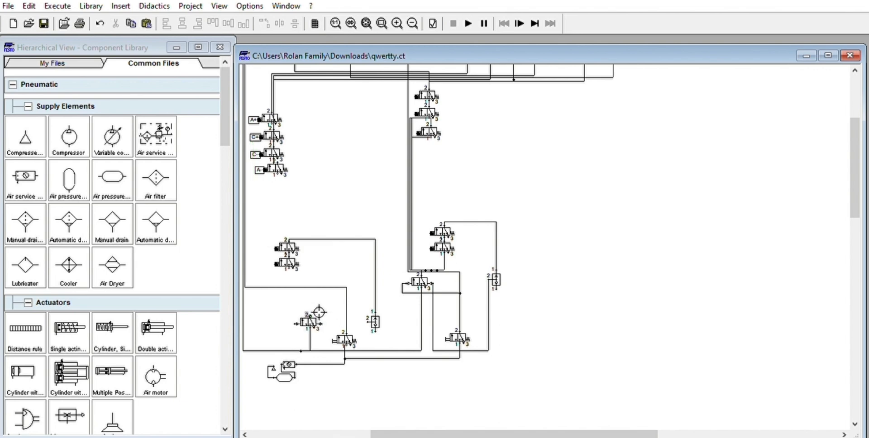
mouse_move(311, 312)
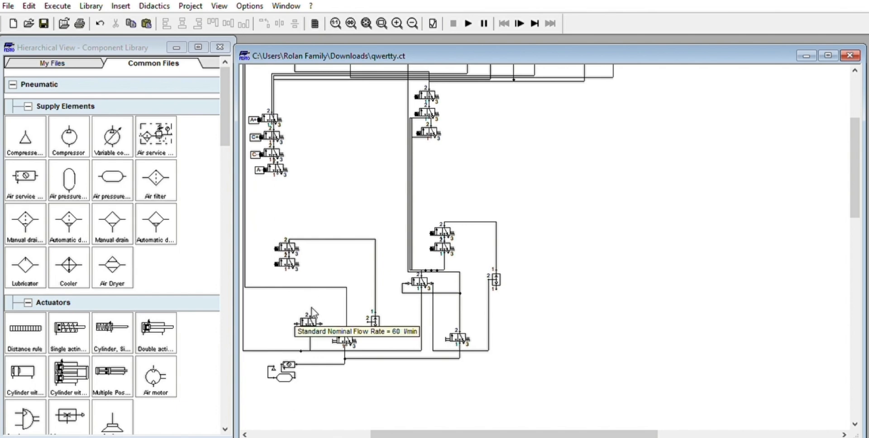
left_click_drag(320, 311, 298, 265)
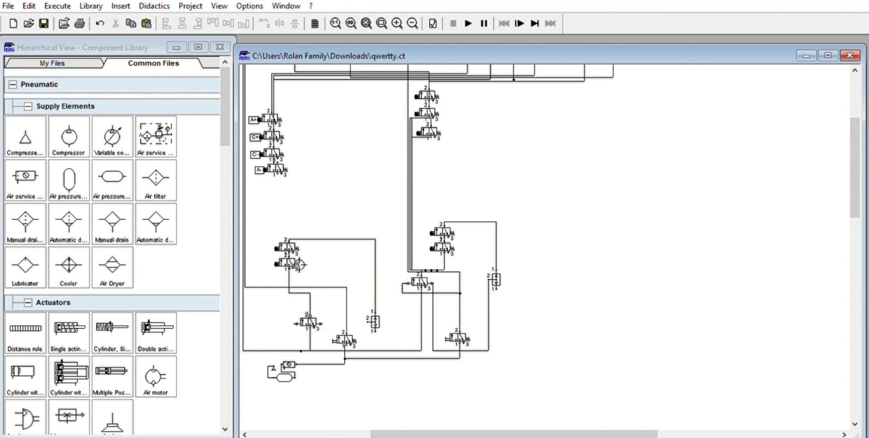
- Move the double-piloted valve left beneath the two stacked 3/n valves and lower the second stacked valve to even out the spacing
left_click_drag(317, 323, 295, 302)
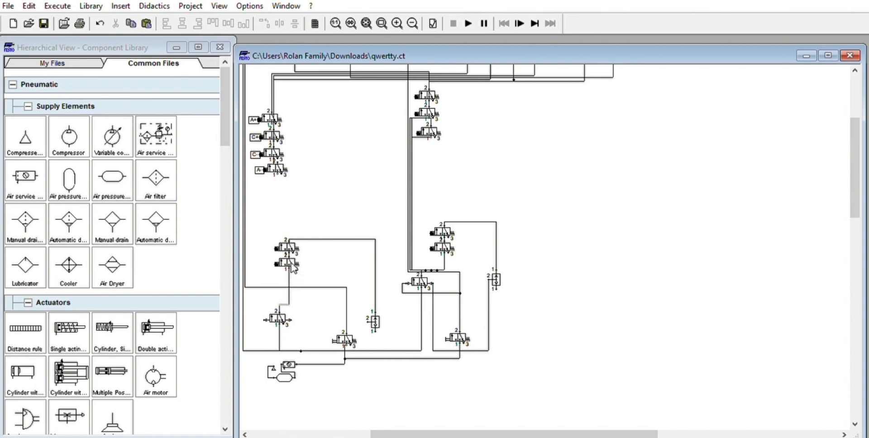
left_click(296, 267)
left_click_drag(296, 259, 290, 269)
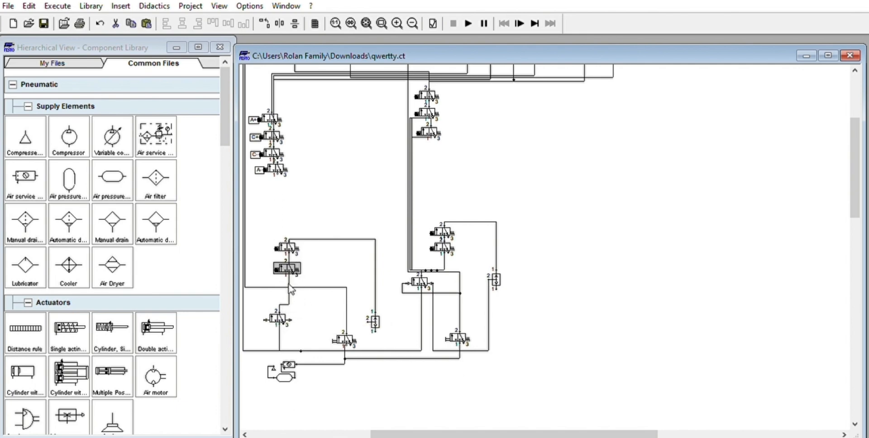
left_click(293, 302)
left_click_drag(283, 318, 283, 309)
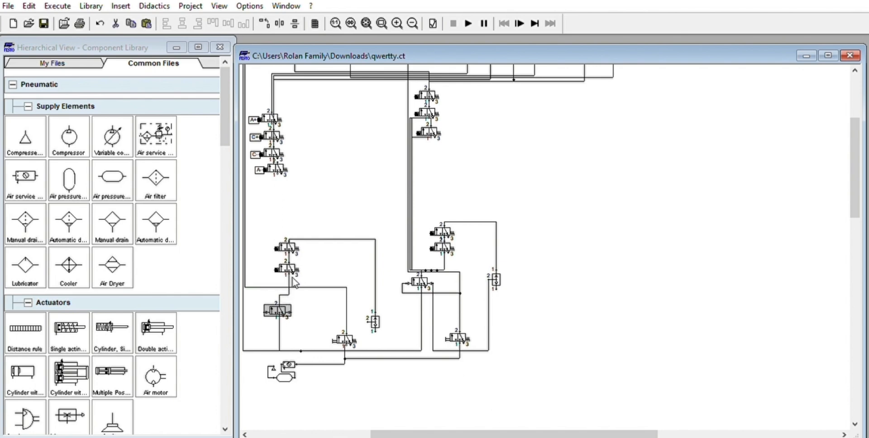
- Spread the two stacked 3/n valves further apart and reroute their lines above the upper valve and around to the piloted valve
left_click(298, 242)
left_click_drag(298, 240, 334, 285)
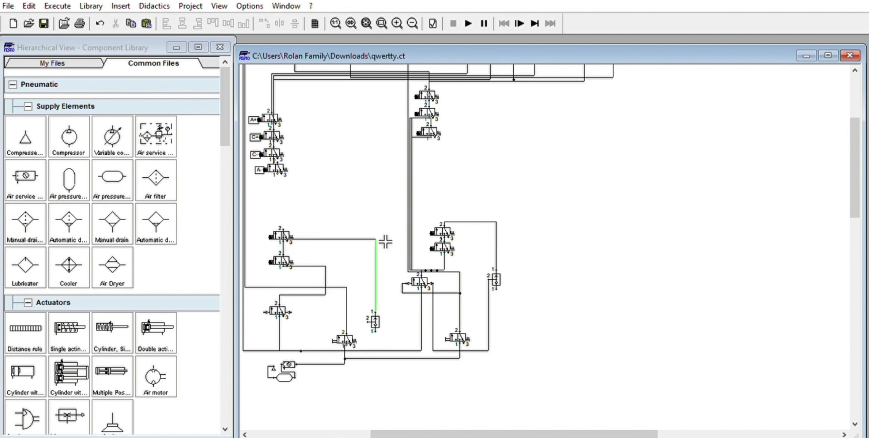
left_click_drag(357, 239, 355, 220)
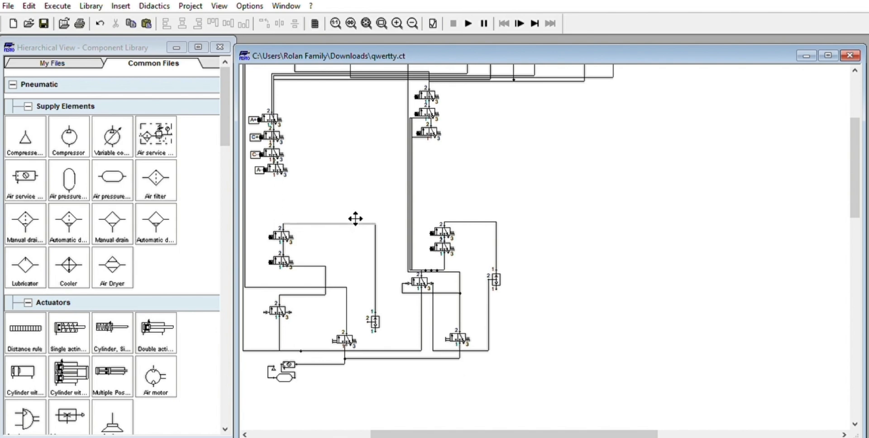
left_click_drag(312, 266, 313, 278)
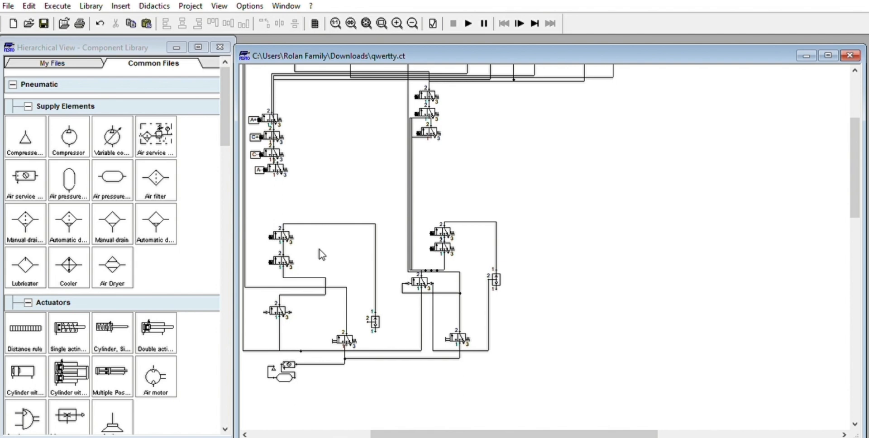
- Raise the left upright logic valve slightly and connect its port 2 to the right pilot port of the left double-pilot valve
left_click(310, 349)
left_click_drag(310, 349, 286, 348)
left_click_drag(380, 317, 384, 304)
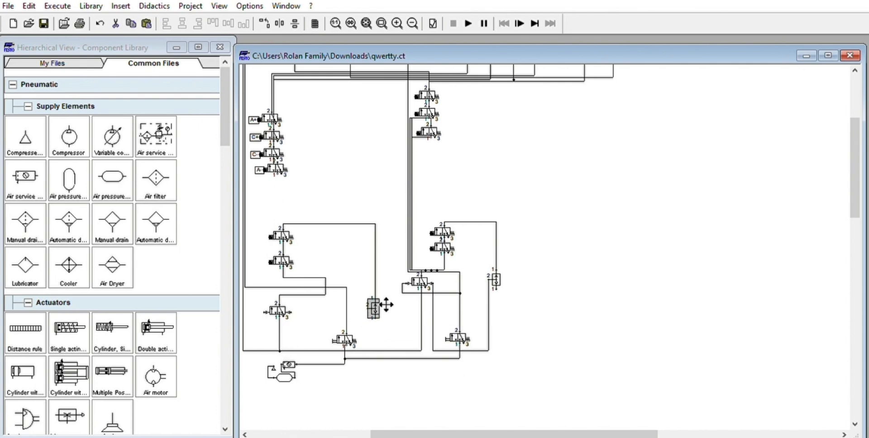
left_click(297, 309)
left_click_drag(292, 312, 359, 346)
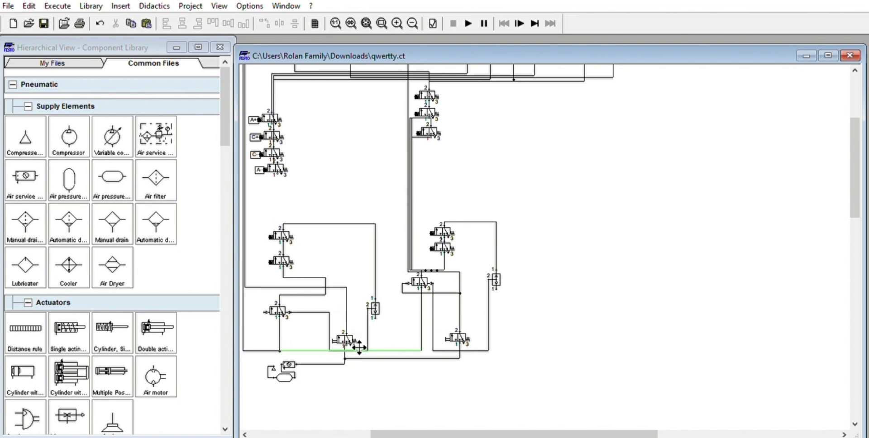
- Reposition the left manual valve clear of the new pilot line and straighten its outlet and supply lines
left_click(355, 334)
left_click(362, 295)
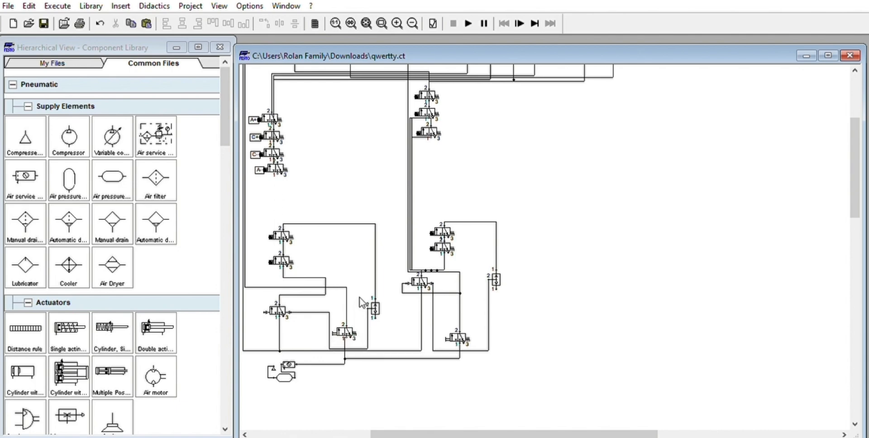
left_click(357, 328)
left_click_drag(358, 327, 359, 325)
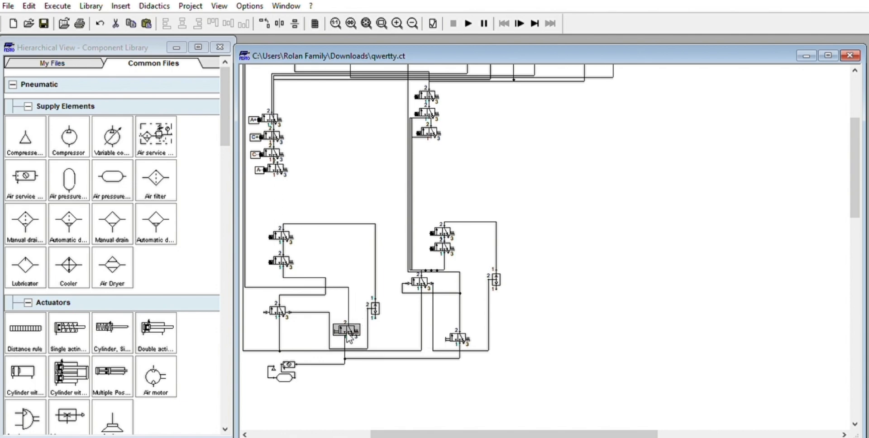
left_click(356, 342)
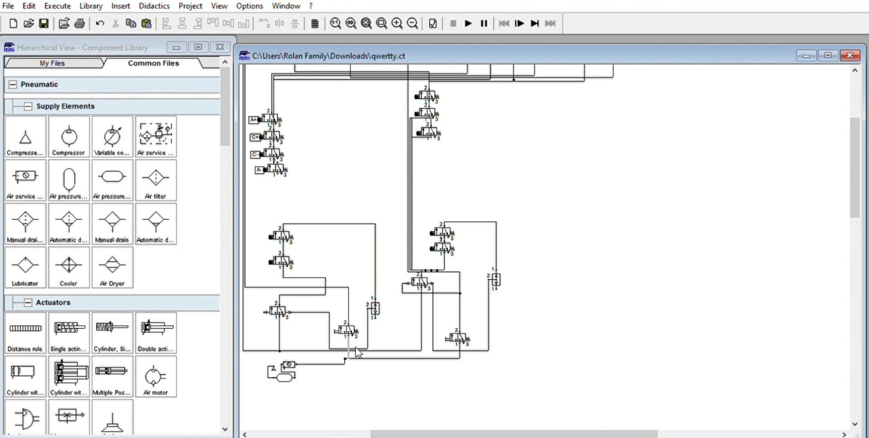
left_click(360, 355)
left_click(357, 362)
- Connect the left pilot port of the left double-pilot valve to the outlet line of the left manual valve
left_click_drag(290, 312, 348, 321)
left_click(283, 308)
left_click(365, 276)
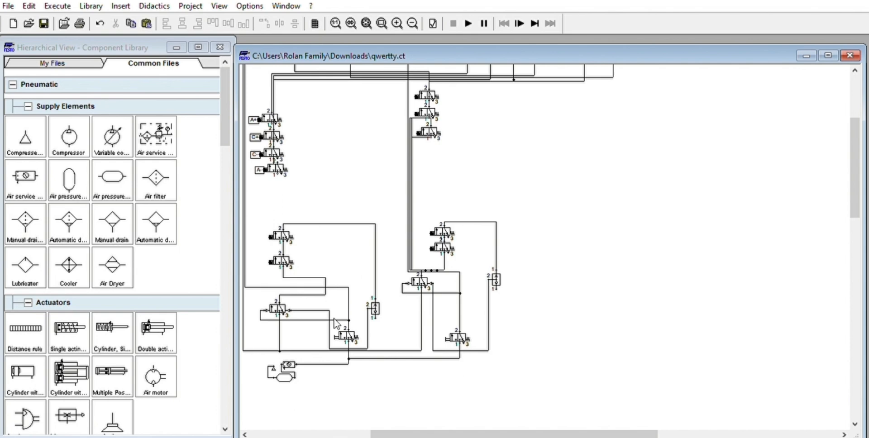
- Delete the line joining port 1 of the middle double-pilot valve to the left double-pilot valve's supply line
left_click(422, 305)
key("Delete")
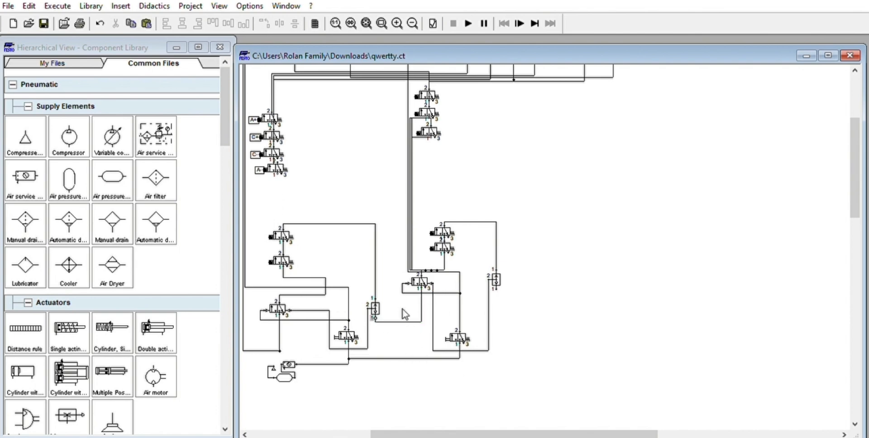
left_click_drag(404, 321, 416, 359)
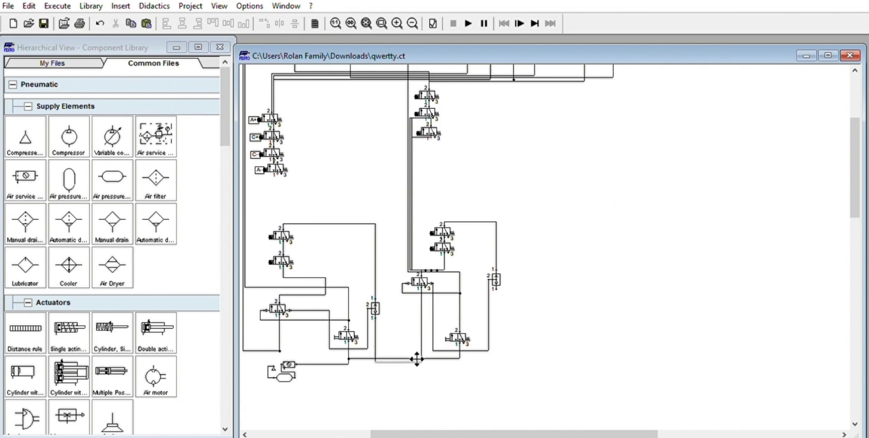
left_click_drag(416, 359, 417, 343)
left_click(405, 342)
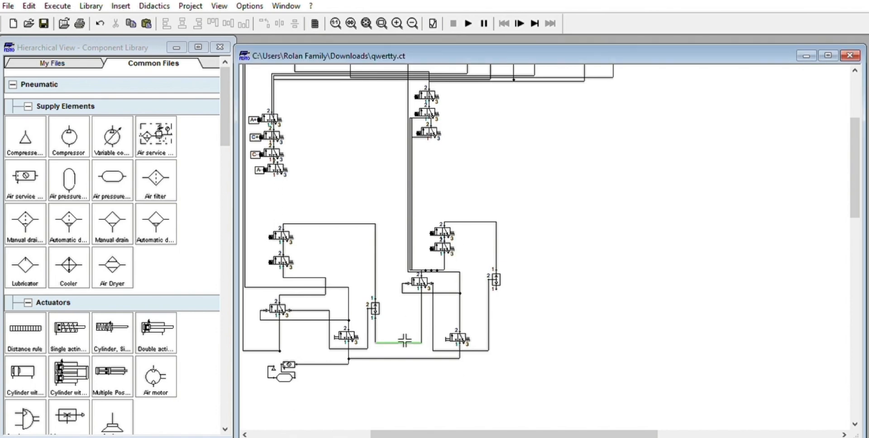
key("Delete")
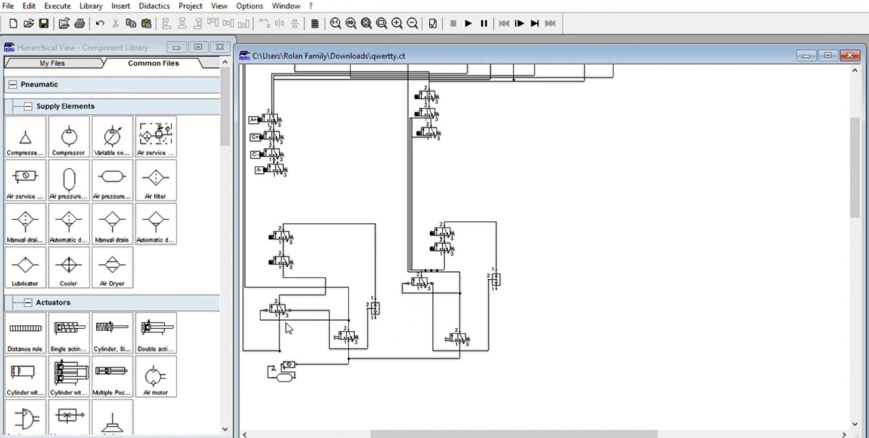
- Move the air supply components lower and connect the middle double-pilot valve's port 1 to the far-left vertical line, routed beneath the left valve
left_click_drag(289, 365, 291, 384)
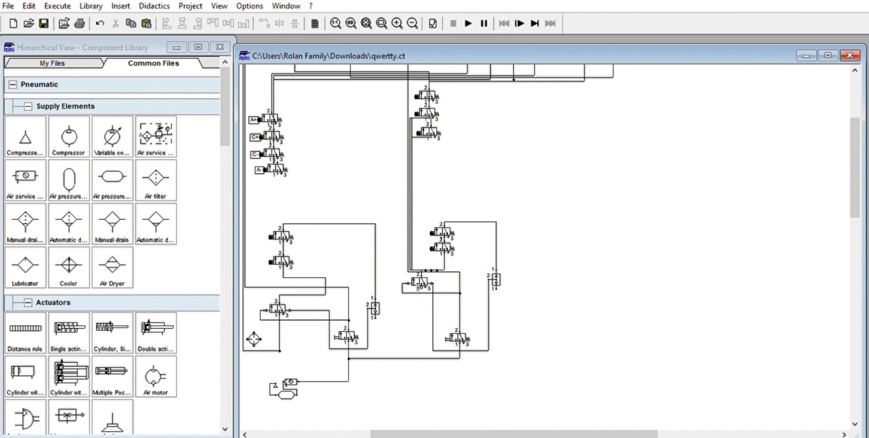
left_click_drag(244, 343, 421, 290)
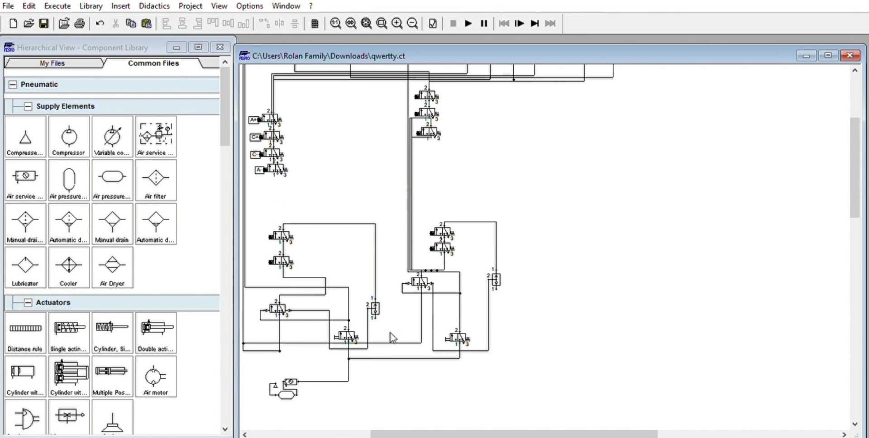
left_click_drag(398, 343, 398, 355)
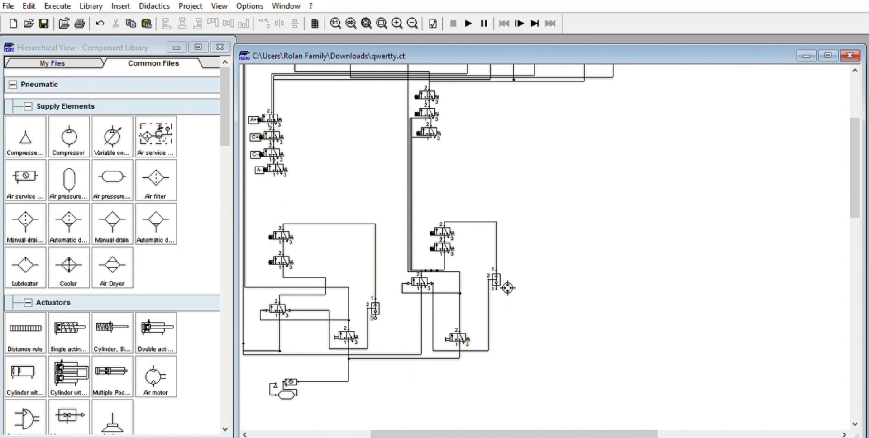
- Connect the lower port 1 of both upright logic valves with a line routed just above the compressor supply line
left_click_drag(508, 288, 497, 289)
left_click_drag(493, 320, 485, 356)
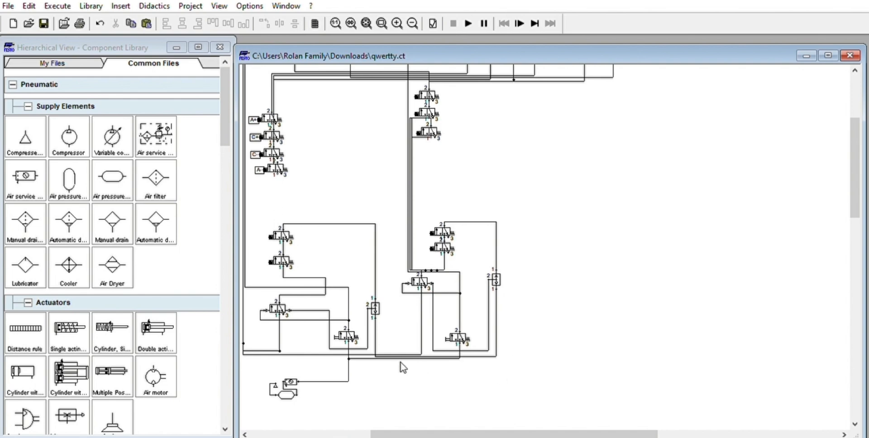
- Assign position marks to the three stacked valves in the middle column: C+ and A+ on the upper two, an A mark on the lowest
scroll(569, 301, "up", 3)
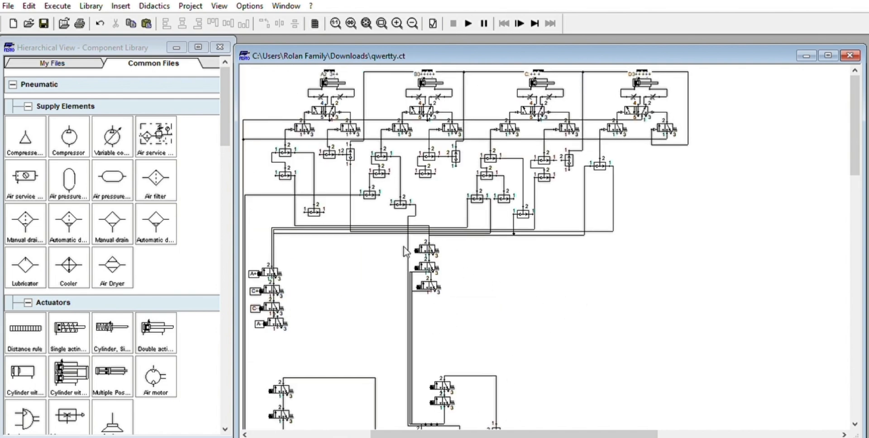
double_click(427, 249)
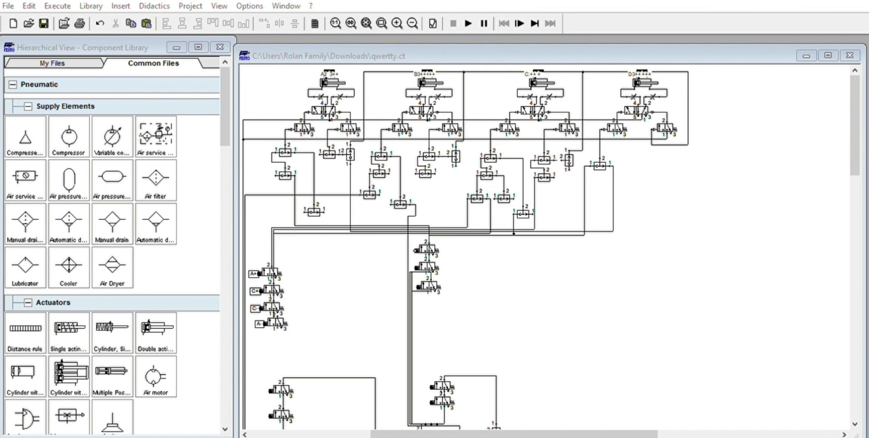
key("Return")
double_click(416, 267)
key("Return")
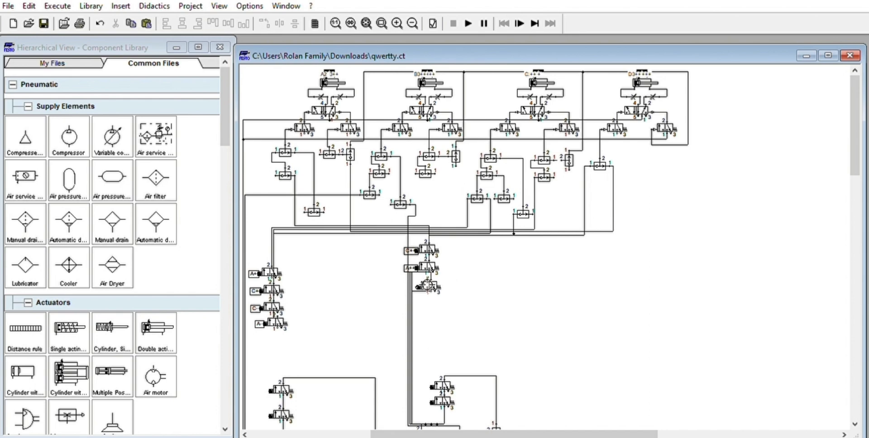
double_click(421, 277)
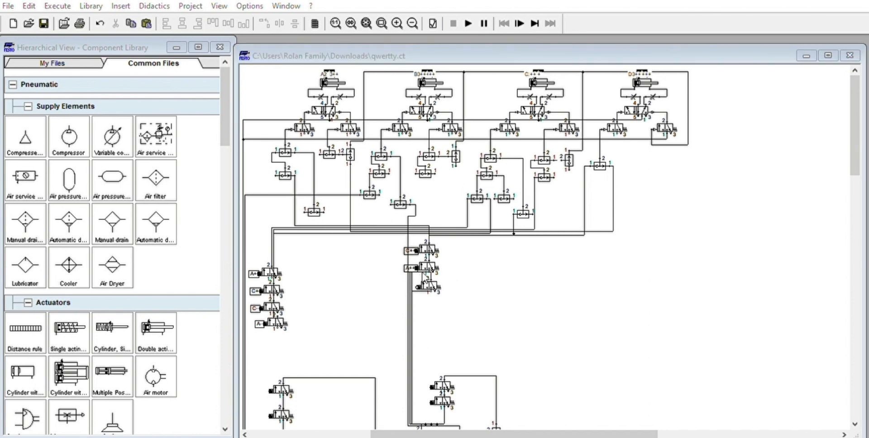
key("Return")
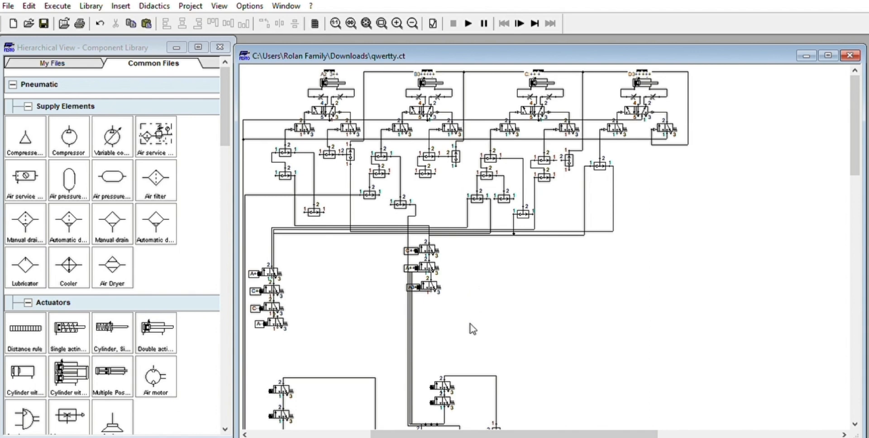
- Assign a D+ mark to the upper valve of the lower middle pair and shift the right logic valve's port 2 line slightly lower
double_click(434, 386)
key("Return")
scroll(457, 389, "down", 3)
left_click_drag(473, 389, 474, 393)
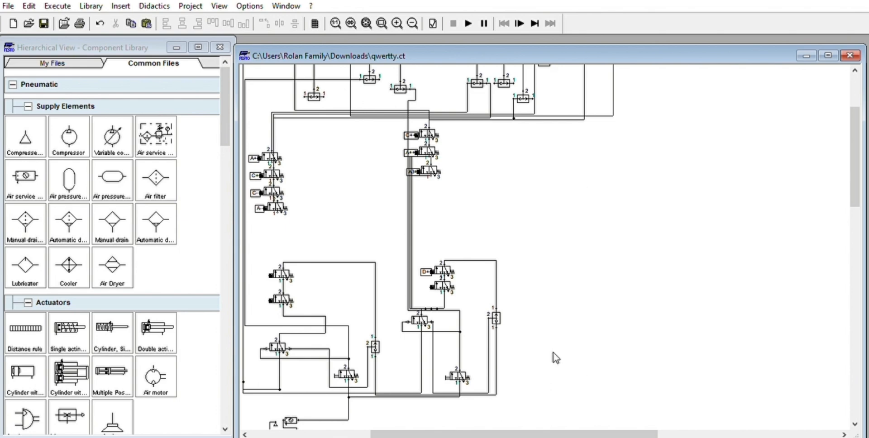
scroll(380, 341, "down", 1)
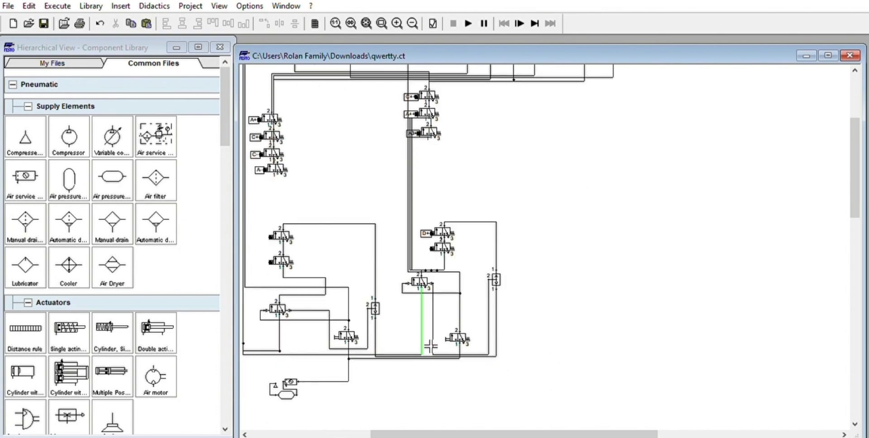
- Connect port 1 of the A- valve to the left double-pilot valve's outlet line, routing it along the left side of the circuit
left_click(258, 319)
left_click_drag(288, 171, 327, 292)
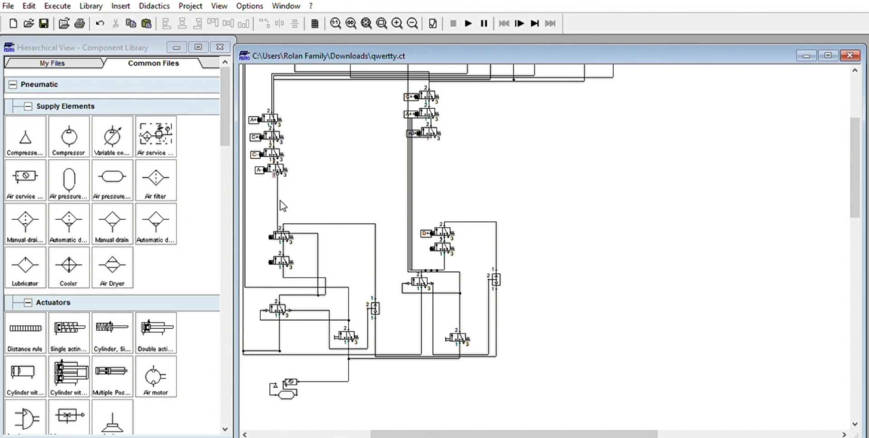
left_click_drag(279, 204, 248, 207)
left_click_drag(319, 254, 257, 214)
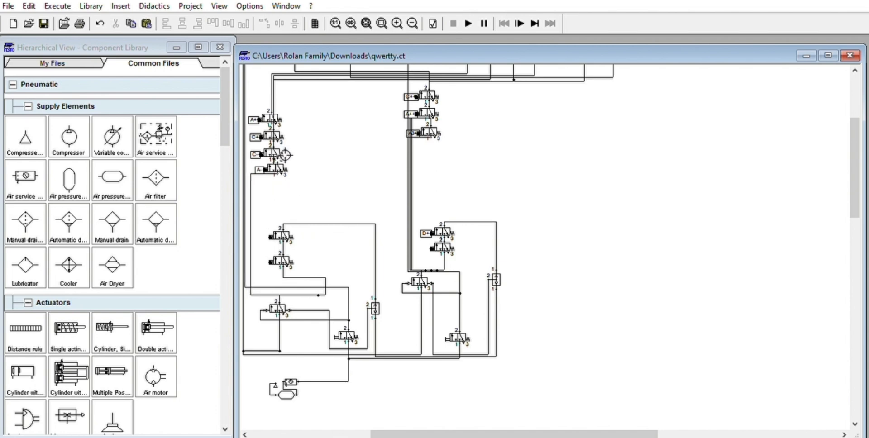
- Align the C- and A- valves vertically with the valves above them in the left column
left_click_drag(276, 169, 285, 148)
left_click(307, 135)
left_click(284, 171)
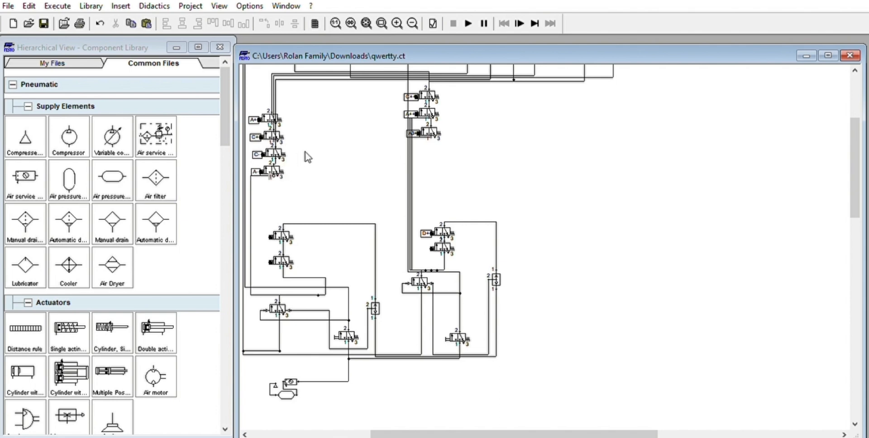
- Connect port 1 of the C+ valve to the left double-pilot valve's outlet line, routing it beside the A- valve's line
left_click(314, 148)
left_click_drag(271, 143, 312, 295)
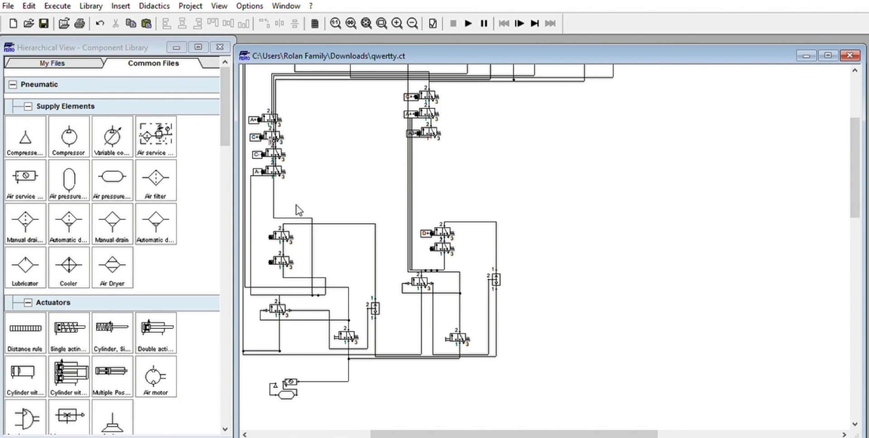
left_click_drag(281, 199, 254, 208)
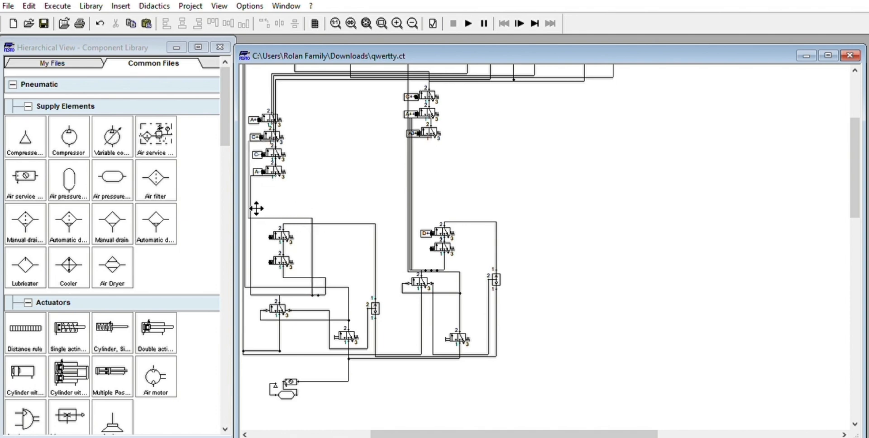
left_click_drag(311, 247, 257, 258)
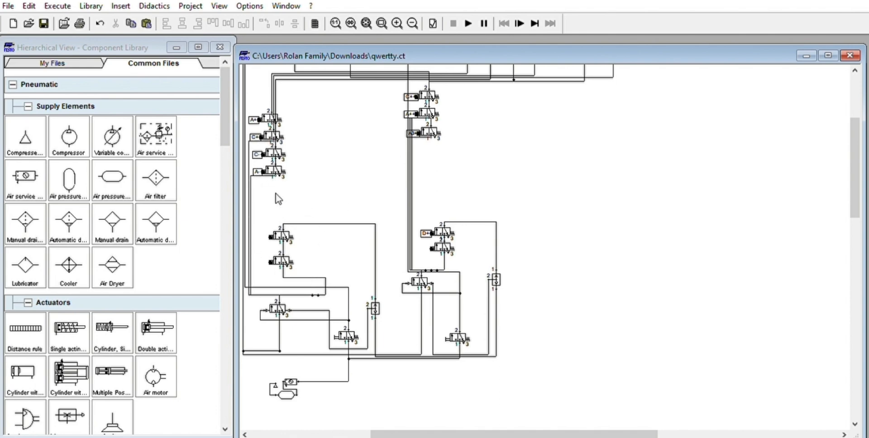
- Connect port 1 of the A+ valve to the left double-pilot valve's outlet line, routing it beside the C+ valve's line
mouse_move(317, 293)
left_mouse_down()
mouse_move(272, 178)
mouse_move(256, 192)
left_mouse_up()
left_click(306, 229)
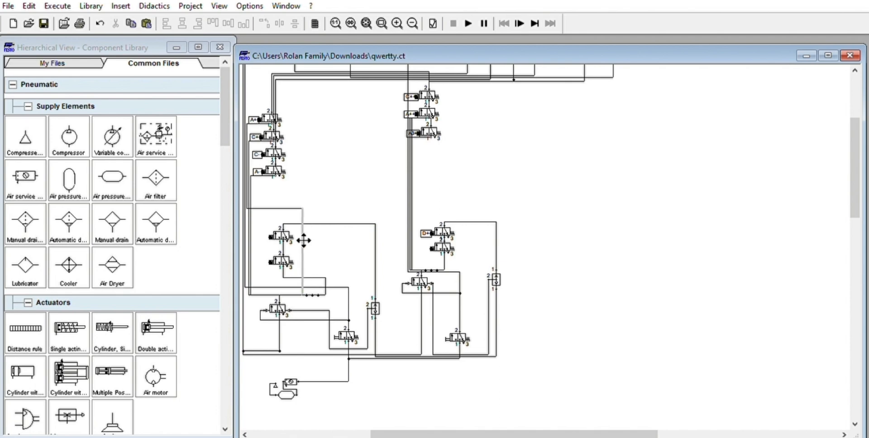
key("Delete")
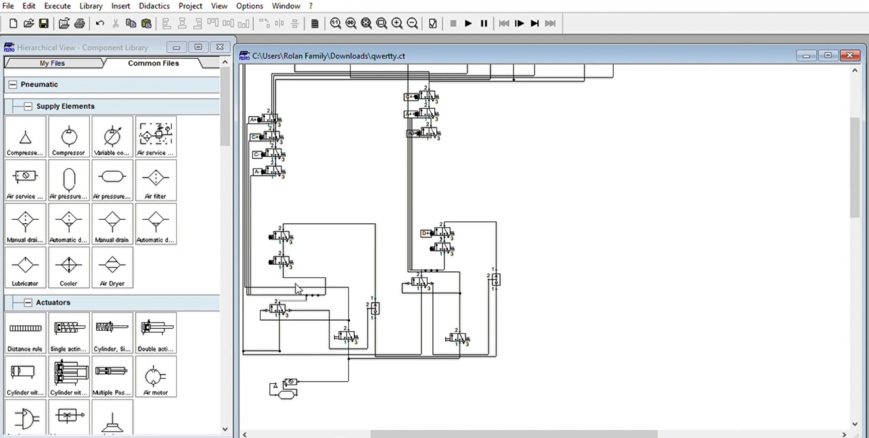
- Space out the parallel horizontal lines above the left double-pilot valve so that they no longer overlap
left_click_drag(295, 283, 344, 286)
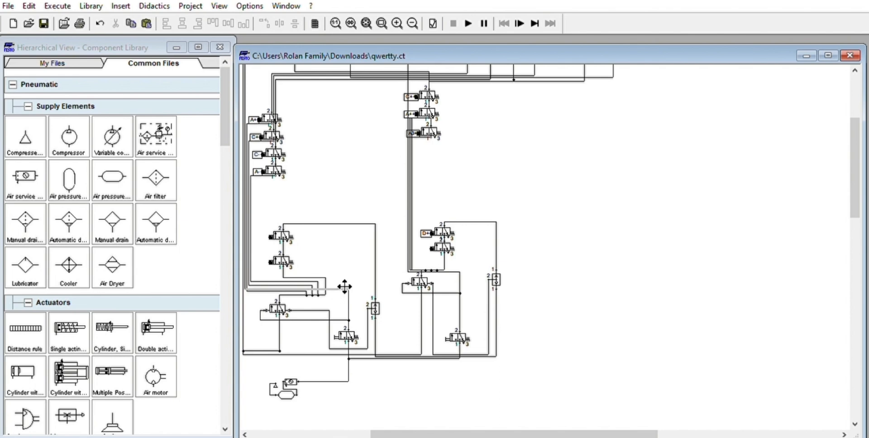
left_click_drag(344, 287, 343, 293)
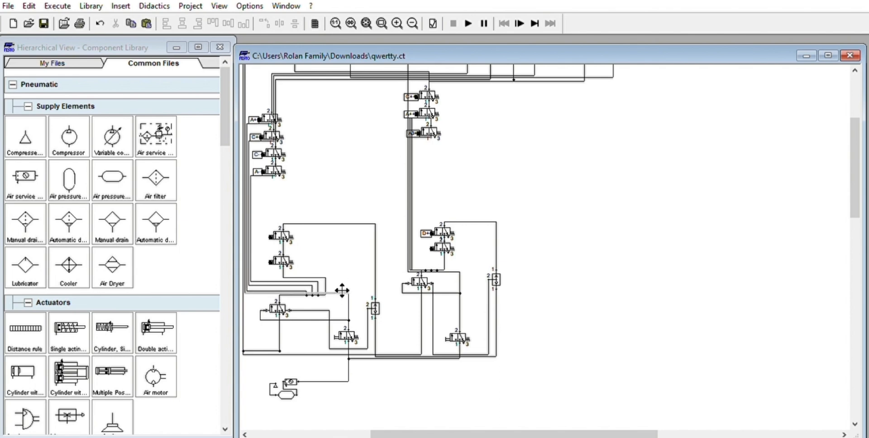
left_click(299, 280)
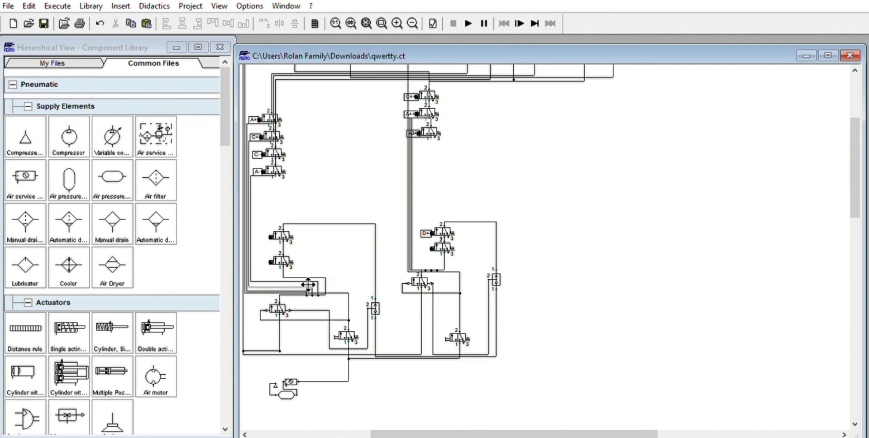
left_click(307, 267)
mouse_move(306, 277)
left_mouse_down()
mouse_move(301, 286)
mouse_move(324, 284)
left_mouse_up()
- Move the two unlabelled stacked valves in the left column slightly lower and adjust the line leaving the bottom one
mouse_move(264, 272)
left_mouse_down()
mouse_move(304, 222)
mouse_move(320, 229)
left_mouse_up()
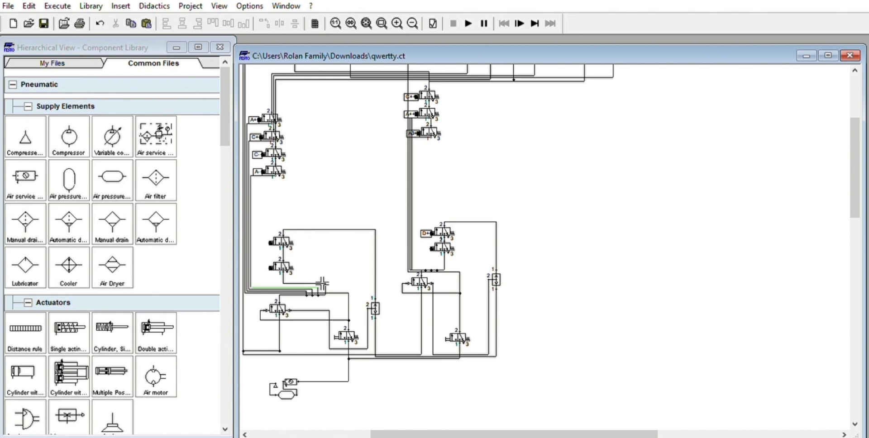
left_click_drag(321, 280, 326, 281)
scroll(326, 262, "up", 5)
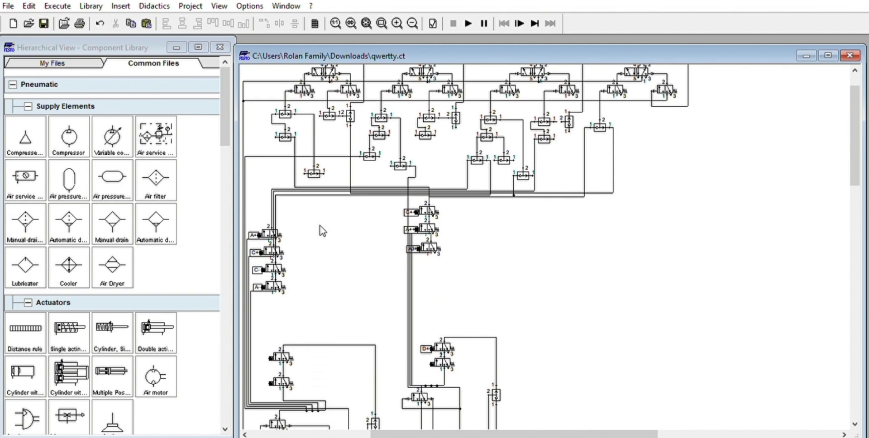
scroll(297, 207, "down", 2)
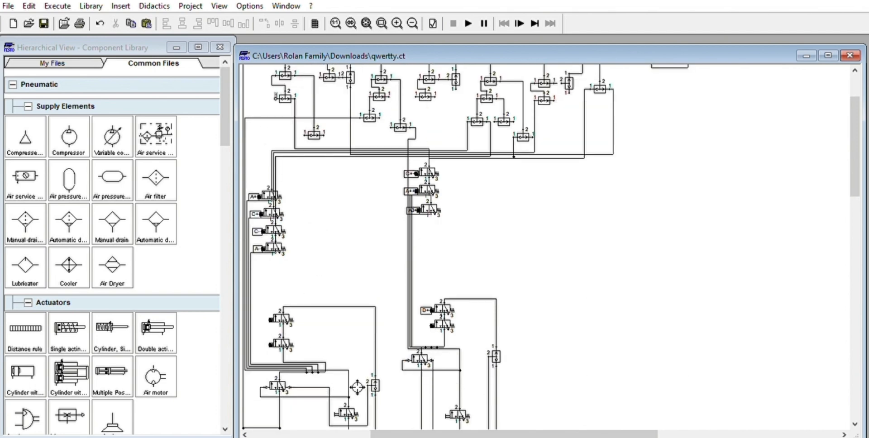
- Connect the left port 1 of cylinder A's lower shuttle valve to the left push-button valve's outlet line and nudge the connecting segment slightly higher
left_click(349, 385)
left_click_drag(357, 383, 356, 372)
mouse_move(272, 133)
left_mouse_down()
mouse_move(252, 88)
mouse_move(242, 136)
mouse_move(253, 146)
mouse_move(262, 139)
left_mouse_up()
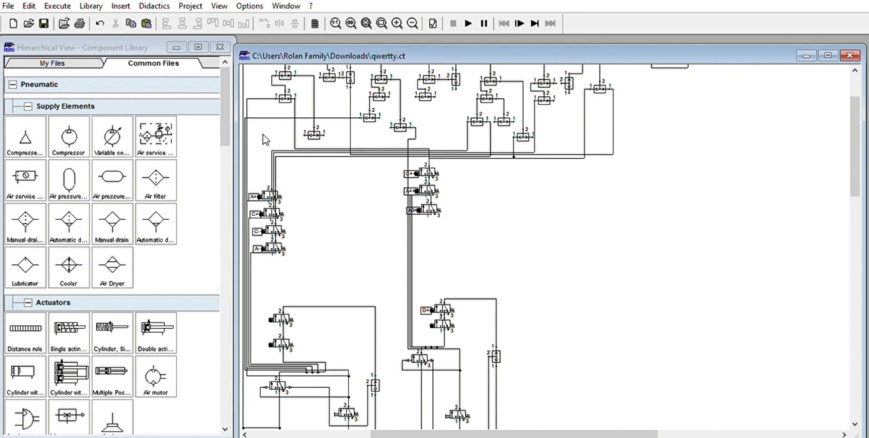
left_click_drag(343, 374, 347, 368)
left_click(357, 373)
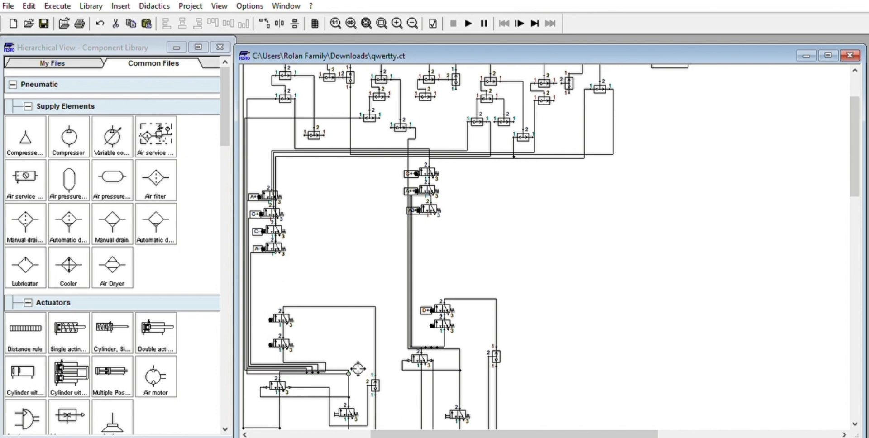
left_click(362, 314)
- Shift the lower shuttle valve on cylinder C's retract side slightly to the right and realign its left line
scroll(346, 336, "down", 3)
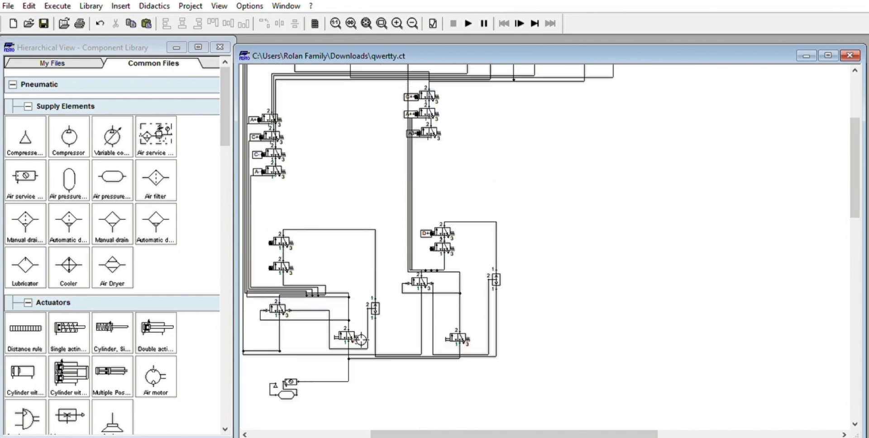
scroll(352, 330, "up", 6)
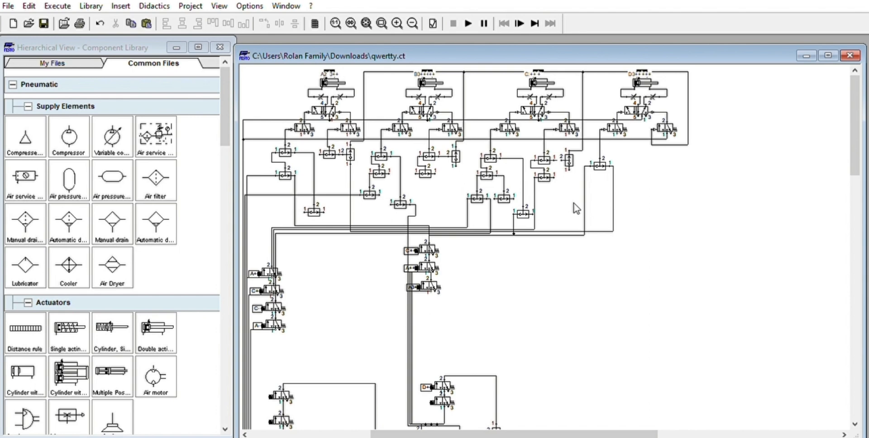
left_click(554, 174)
left_click(549, 203)
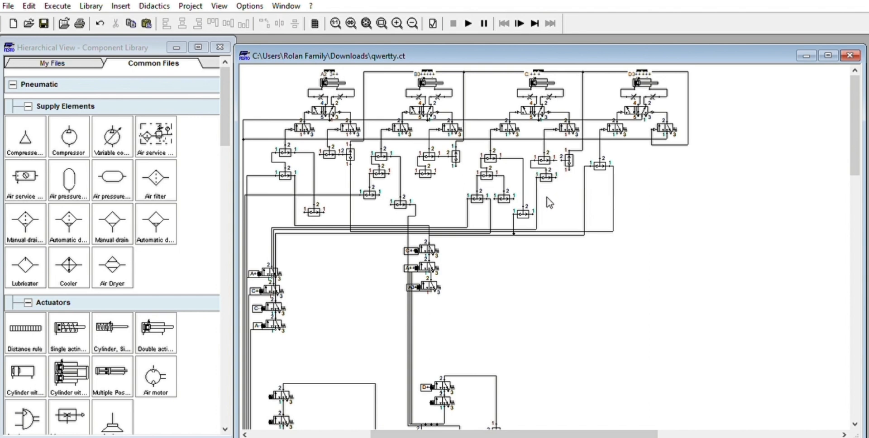
left_click(537, 184)
- Connect the right port 1 of cylinder C's lower retract-side shuttle valve to the right push-button valve's outlet line
scroll(530, 227, "down", 3)
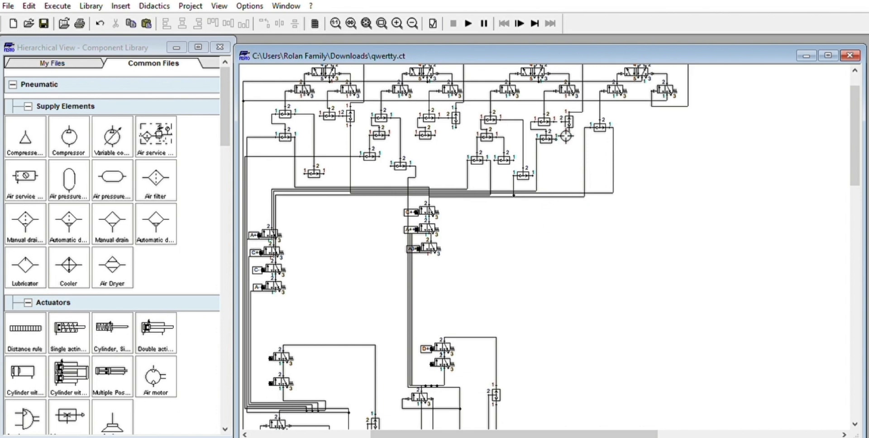
scroll(461, 229, "down", 3)
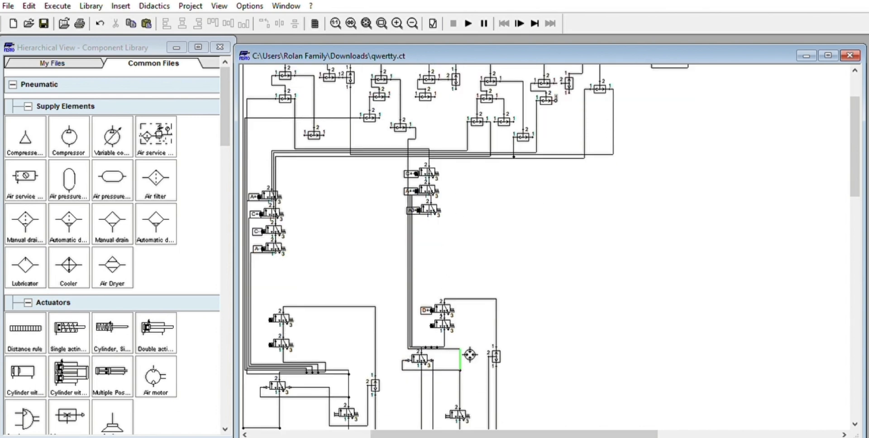
left_click_drag(470, 355, 607, 154)
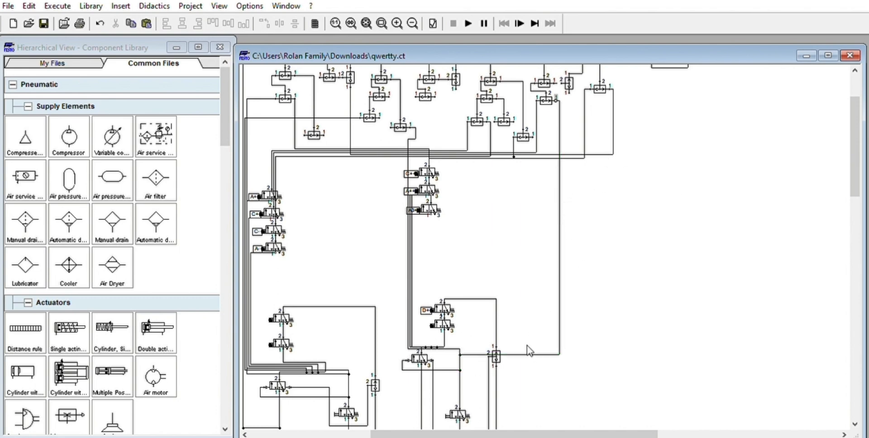
- Reroute the new line from cylinder C's lower retract-side shuttle valve along the parallel horizontal lines and down beside the right valve column's vertical lines
left_click_drag(534, 354, 563, 148)
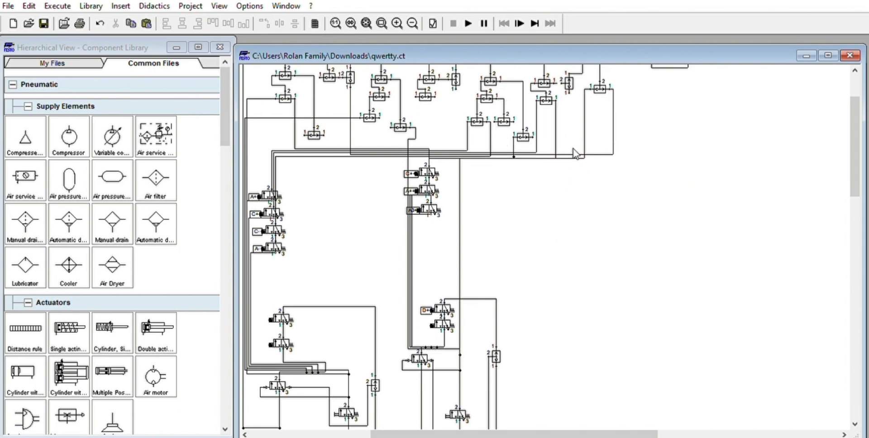
left_click_drag(551, 157, 558, 153)
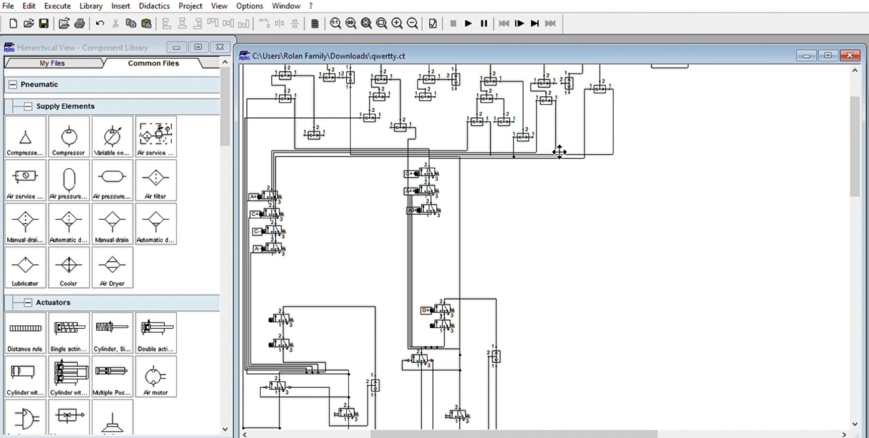
left_click(564, 155)
scroll(582, 243, "up", 3)
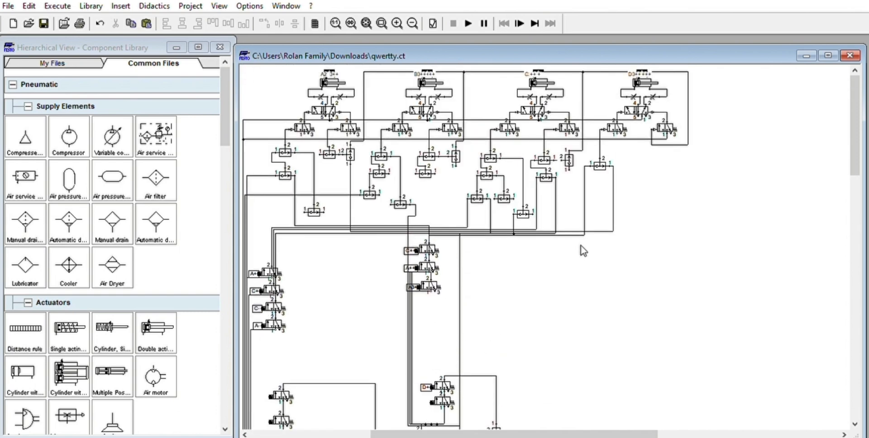
scroll(562, 260, "down", 3)
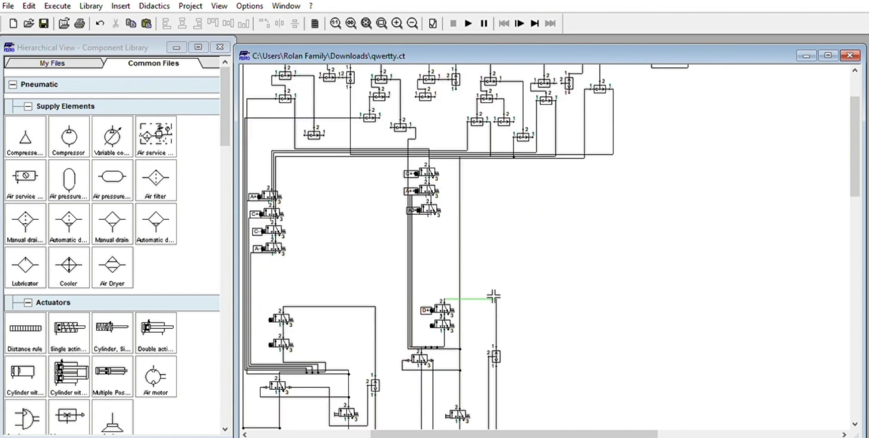
left_click_drag(466, 243, 406, 238)
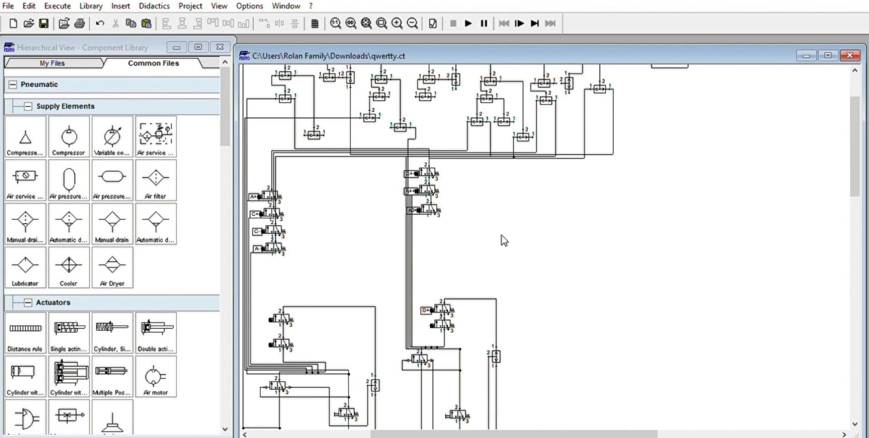
- Move the vertical shuttle valve on cylinder C's retract side slightly right, clear of the neighbouring shuttle valves
scroll(497, 253, "up", 3)
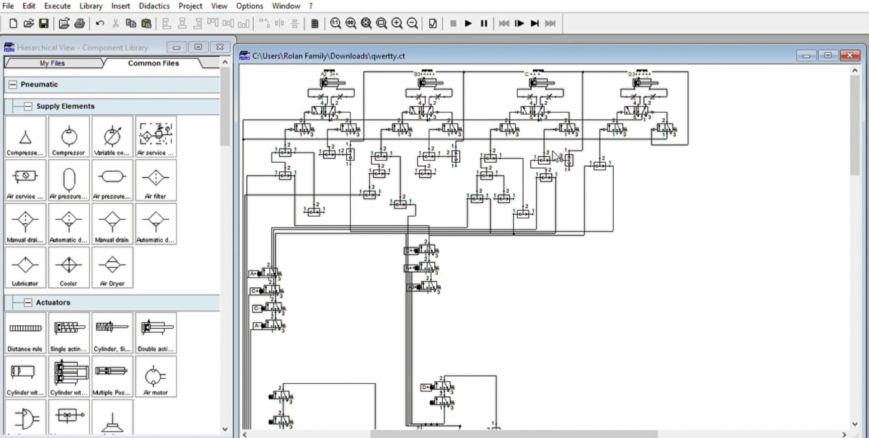
left_click(397, 24)
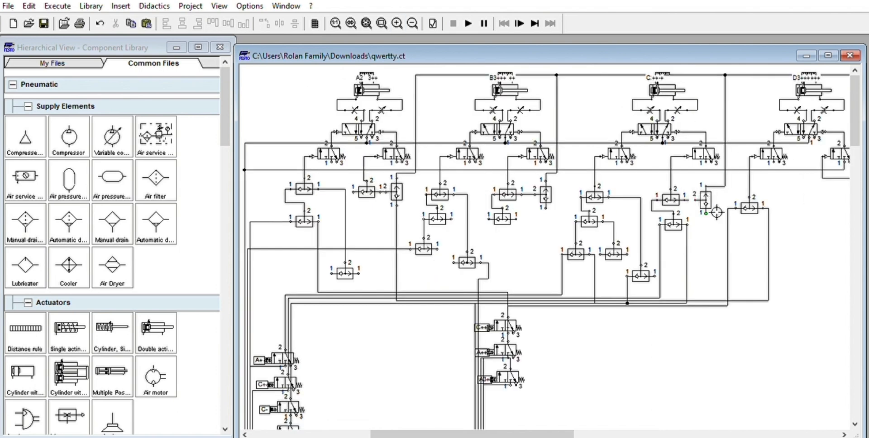
left_click(706, 198)
left_click(713, 220)
mouse_move(700, 195)
left_mouse_down()
mouse_move(686, 188)
mouse_move(713, 200)
left_mouse_up()
left_click(706, 216)
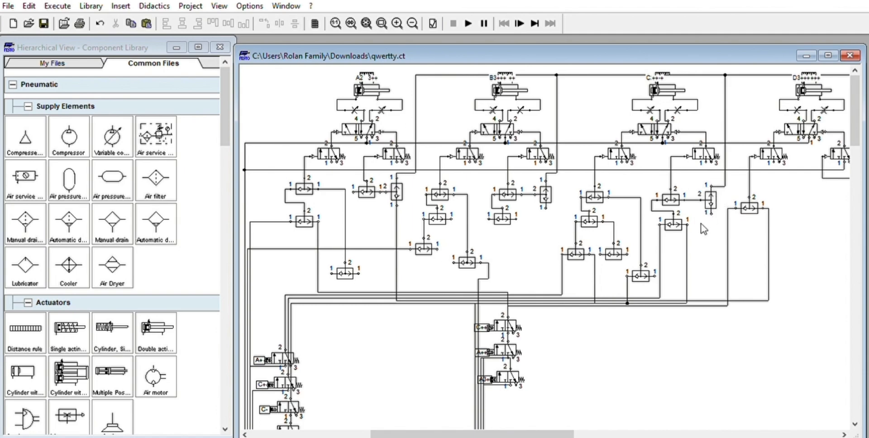
left_click(412, 23)
scroll(515, 215, "down", 5)
scroll(515, 215, "down", 2)
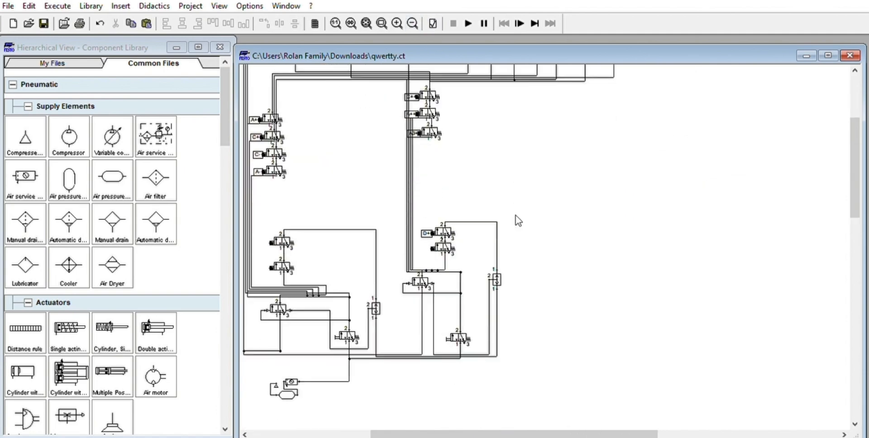
scroll(515, 215, "up", 4)
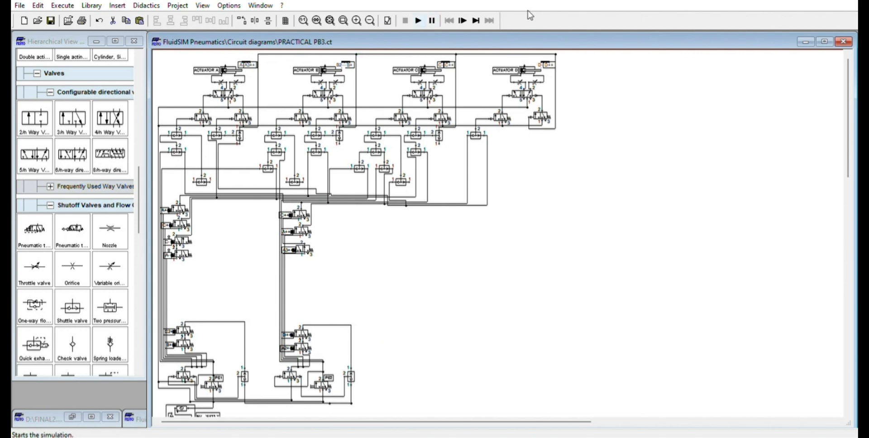
- Run and stop the simulation of the circuit in PRACTICAL PB3.ct twice to watch the actuators' sequence
key("F9")
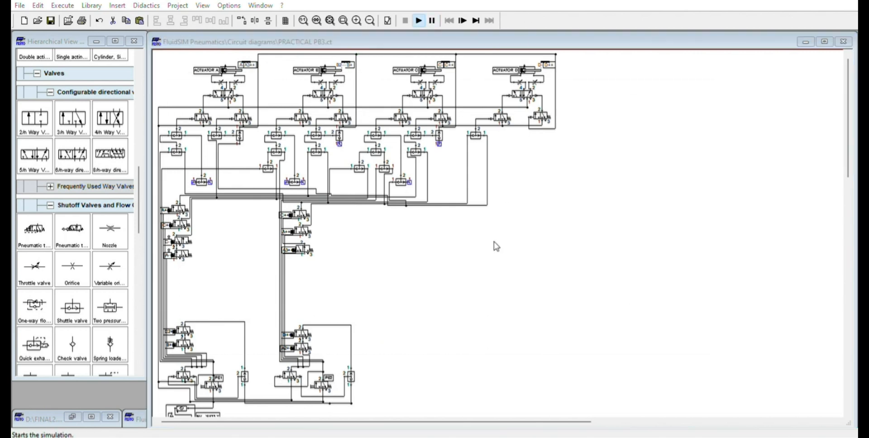
key("F5")
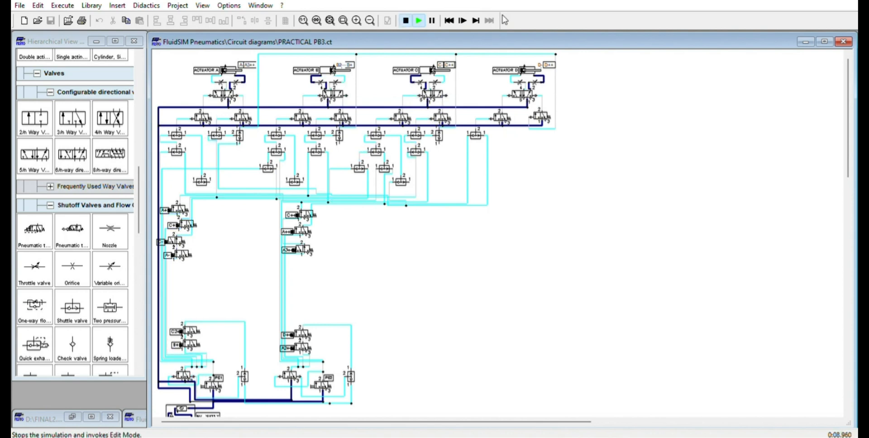
left_click(405, 21)
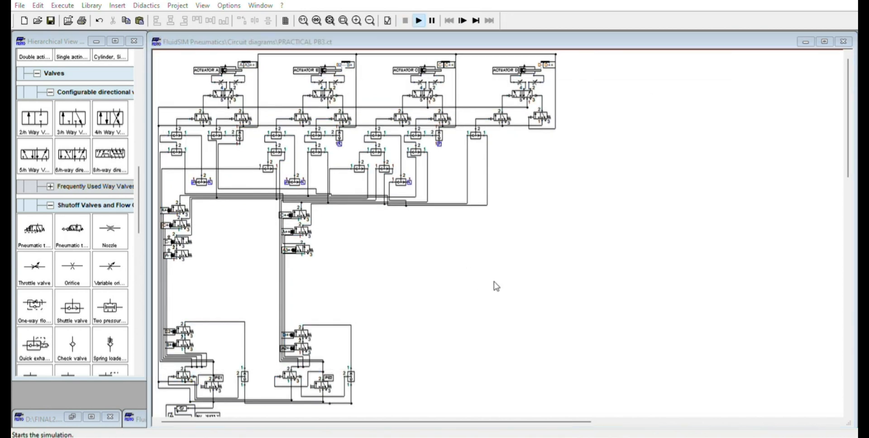
key("F9")
key("F9")
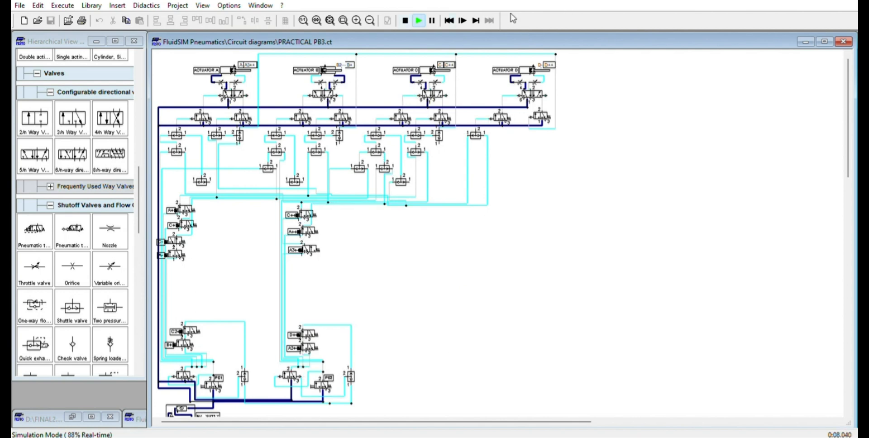
key("F5")
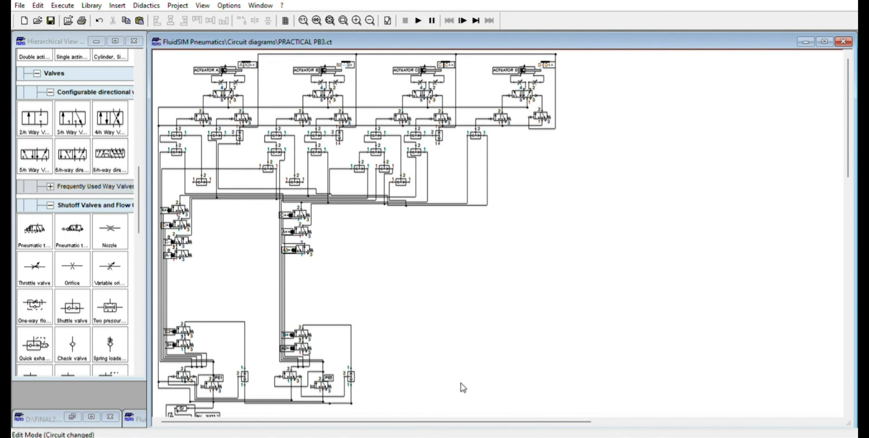
- Copy the PB2 group of double-pilot valve, push-button valve and shuttle valve, place it to the right of the original and label it PB3
left_click(357, 20)
scroll(713, 359, "down", 5)
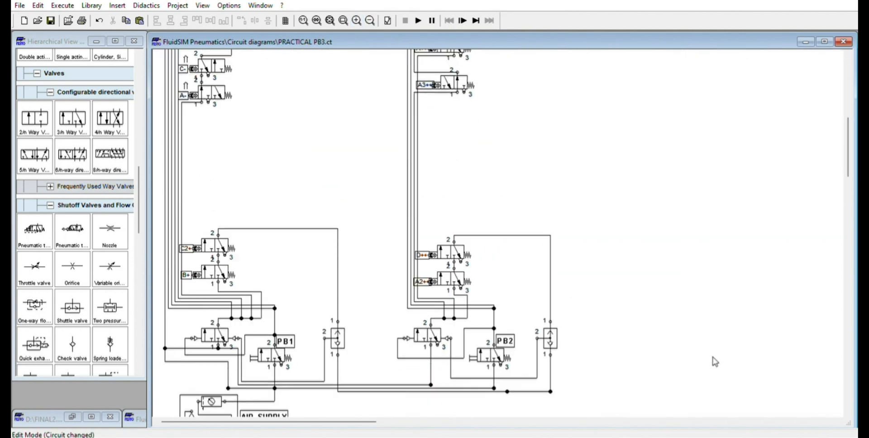
left_click_drag(384, 321, 567, 378)
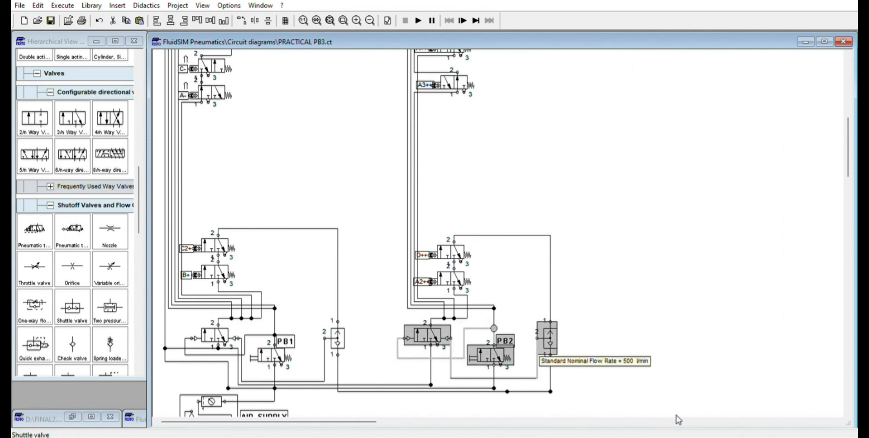
key("ctrl+c")
key("ctrl+v")
left_click_drag(498, 244, 729, 352)
scroll(498, 233, "right", 8)
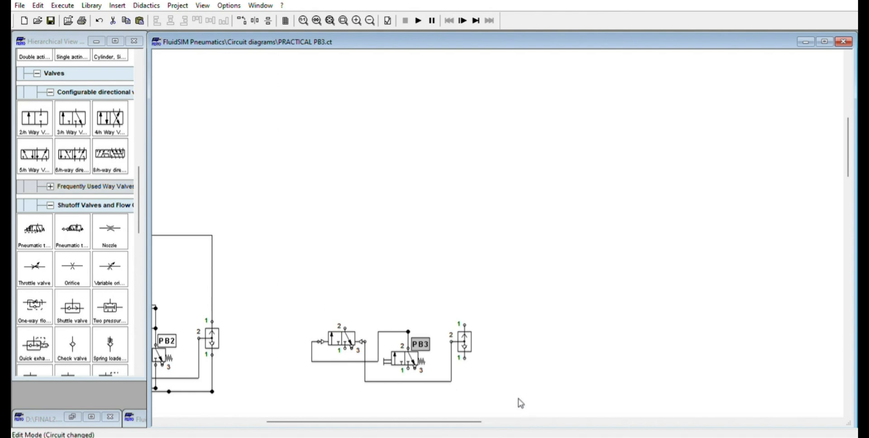
- Copy the PB3 text label, change it to "PB3 (A+B+C-D-,A-D+C+, B-C-, A+B+C+)" and place it below actuator D's shuttle valve
key("ctrl+v")
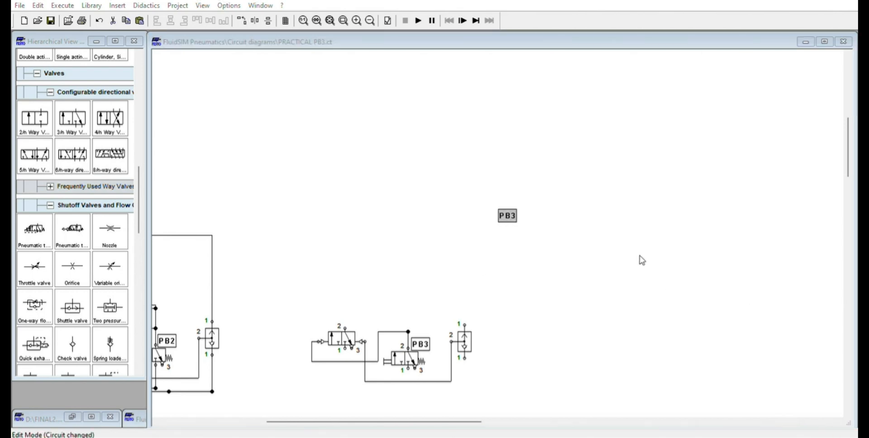
key("Return")
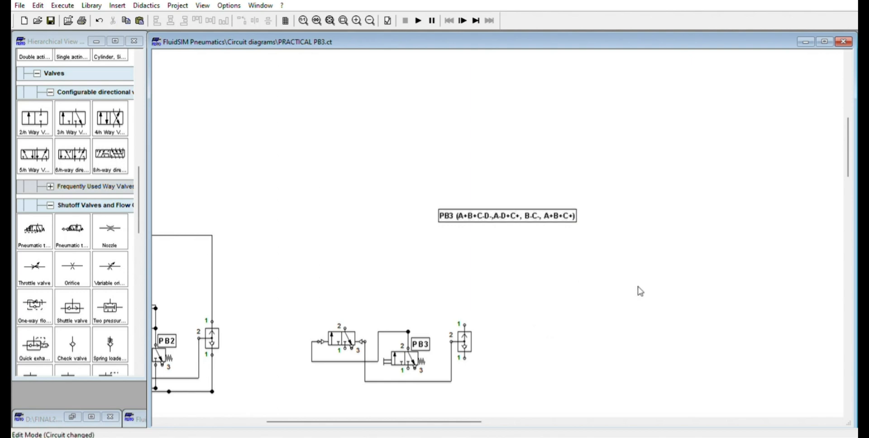
scroll(640, 291, "up", 3)
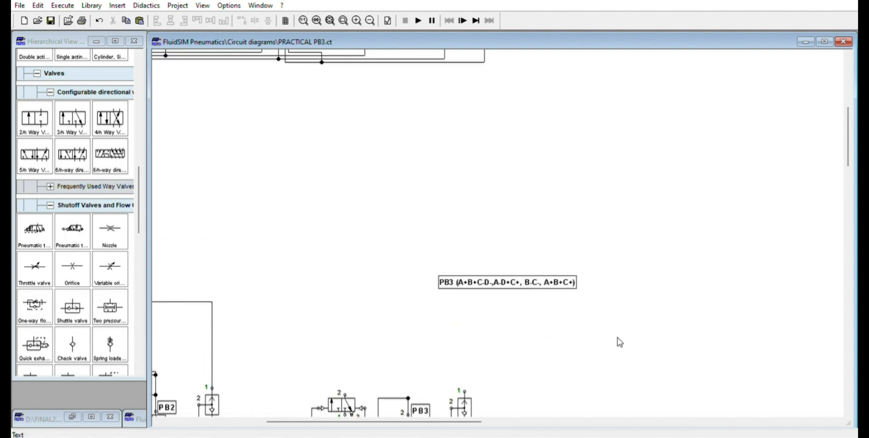
left_click_drag(619, 343, 718, 159)
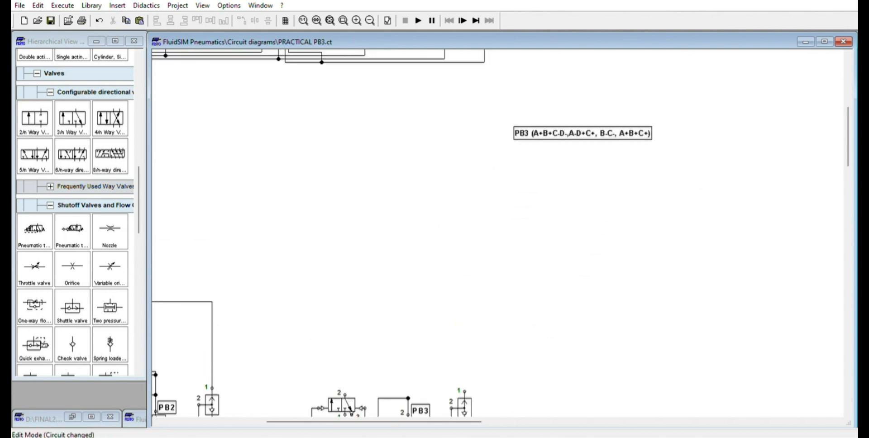
scroll(566, 265, "left", 4)
scroll(567, 265, "up", 9)
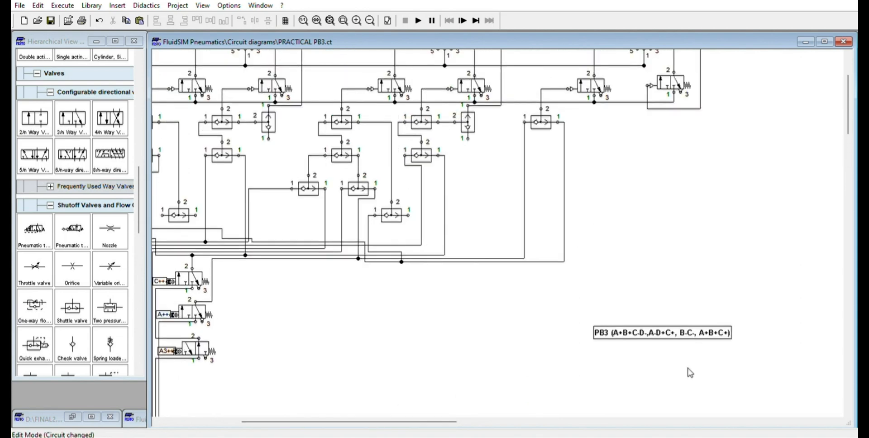
left_click_drag(768, 407, 677, 368)
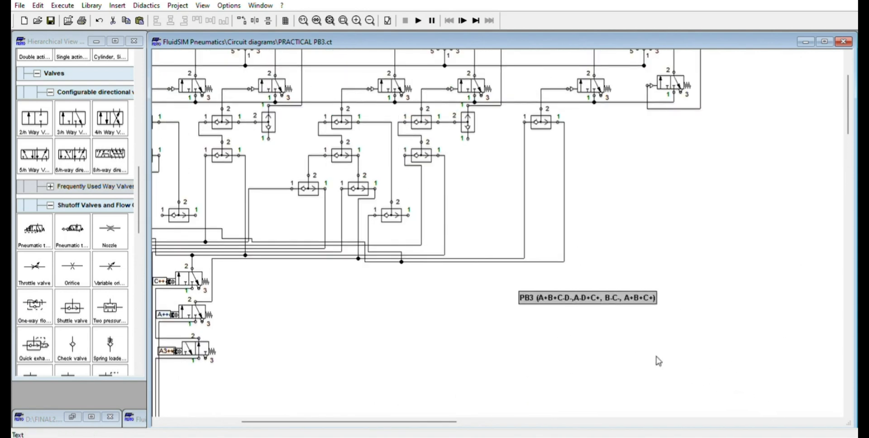
scroll(658, 362, "left", 3)
scroll(659, 361, "up", 4)
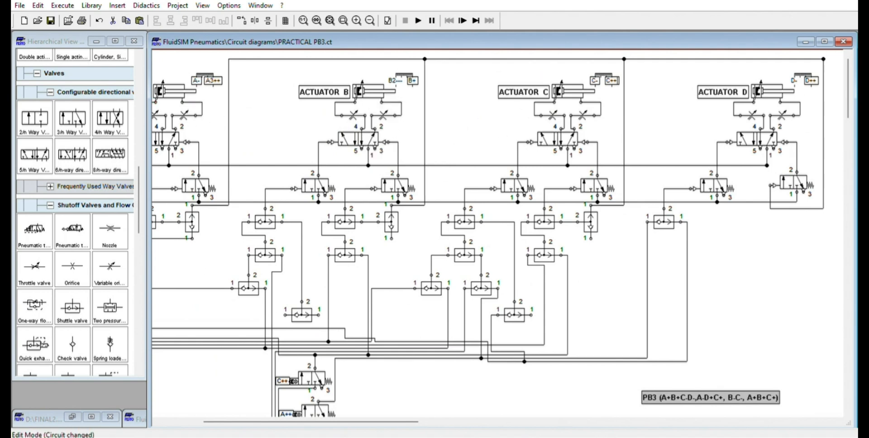
- Add the label A2--- with begin and end positions of 0 mm to actuator A's distance rule
scroll(382, 136, "left", 3)
double_click(307, 79)
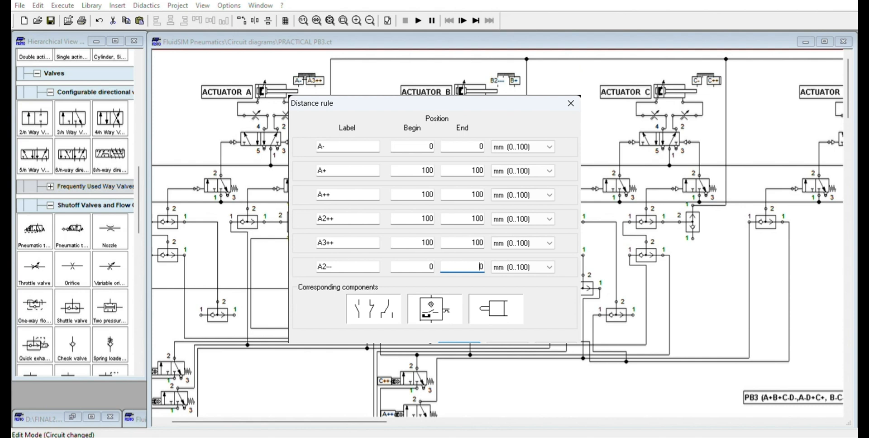
left_click(574, 404)
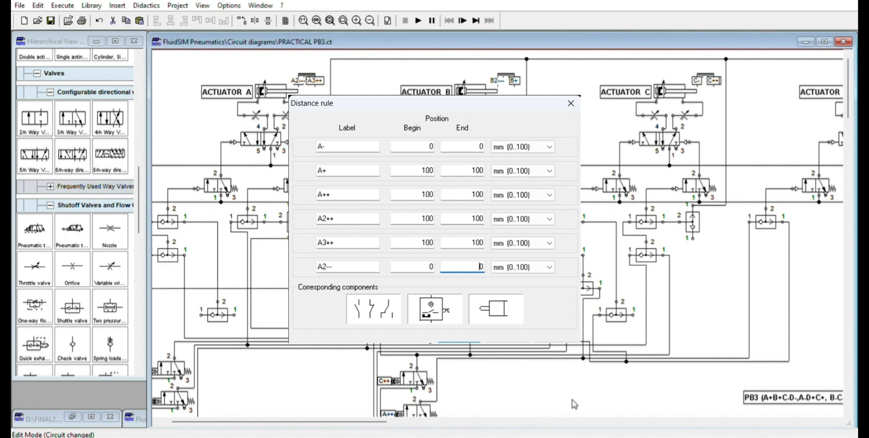
- Insert a configurable 3/n-way valve in the empty area beside the PB3 text, with roller actuation and spring return
scroll(580, 368, "down", 2)
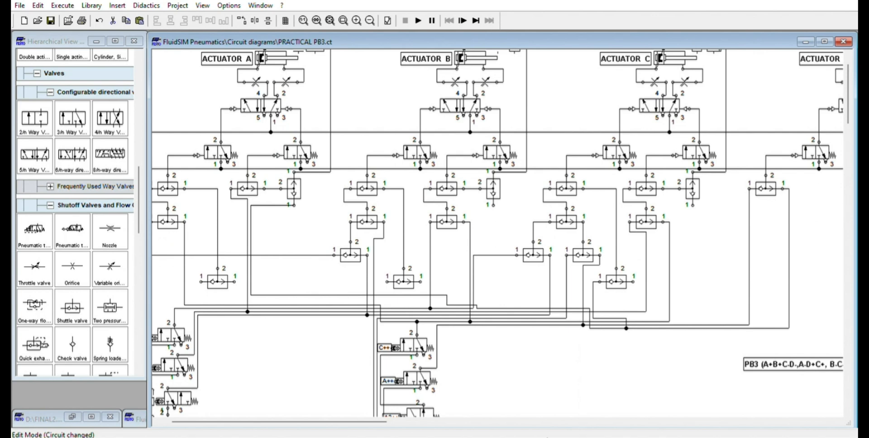
left_click_drag(72, 118, 629, 389)
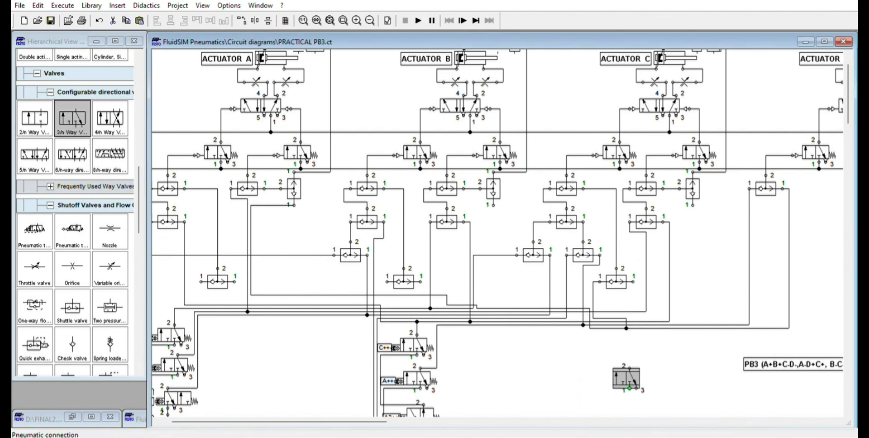
double_click(626, 378)
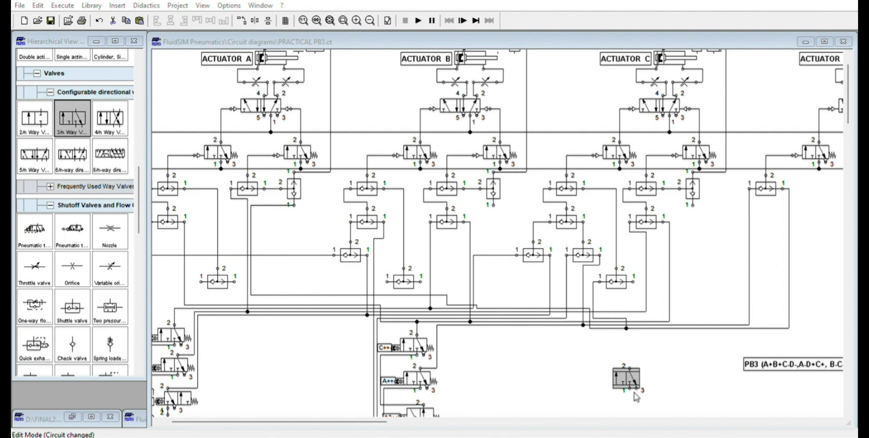
left_click(624, 408)
left_click(609, 393)
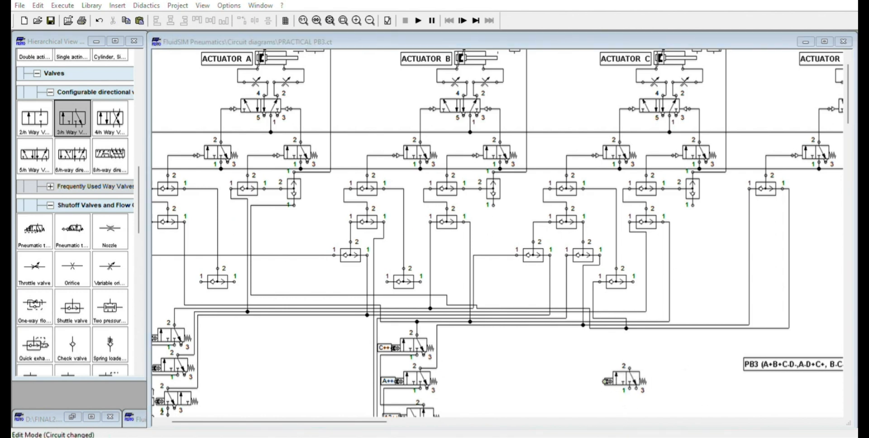
- Assign the label A2--- to the new valve's roller
left_click(663, 339)
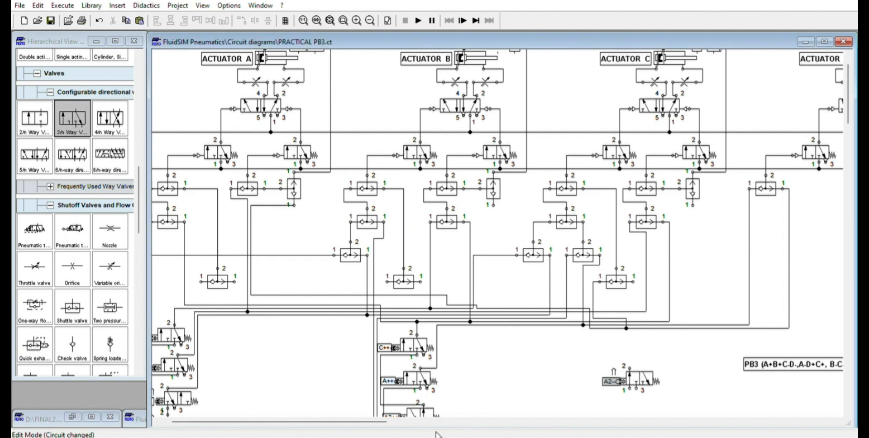
left_click(356, 20)
left_click(356, 20)
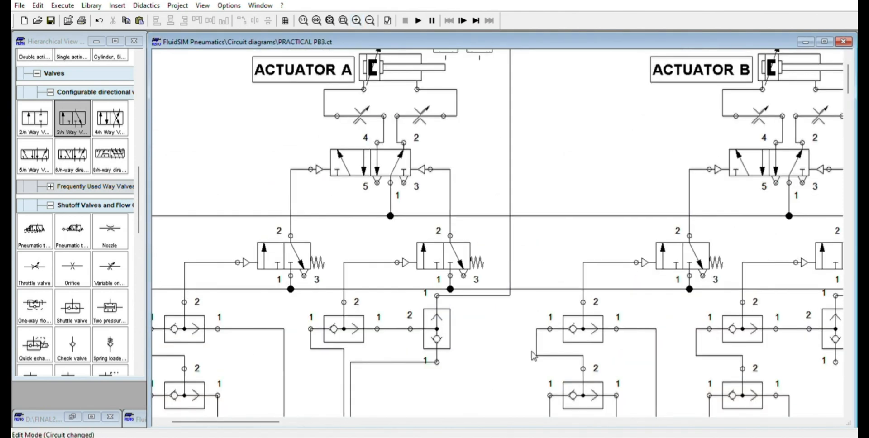
left_click_drag(225, 422, 308, 421)
scroll(667, 426, "down", 6)
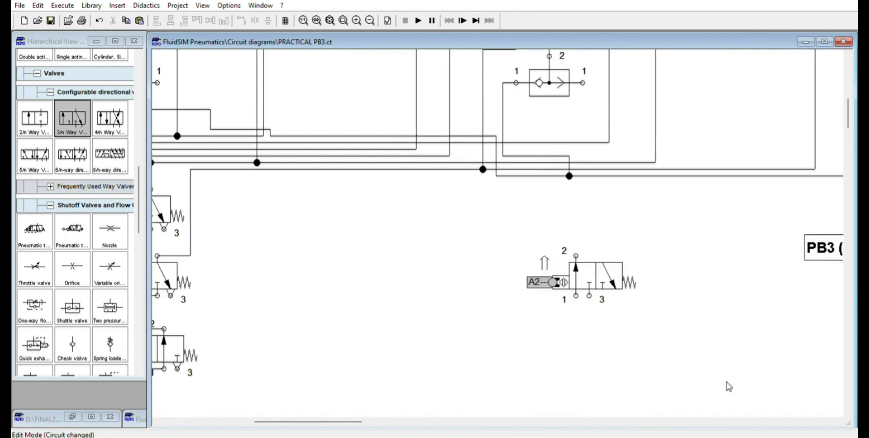
left_click(733, 347)
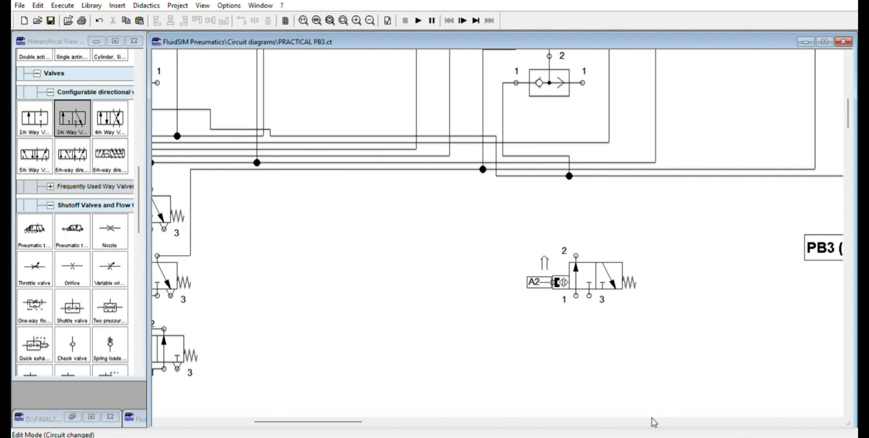
- Give actuator B's distance rule the label B---
scroll(624, 353, "up", 5)
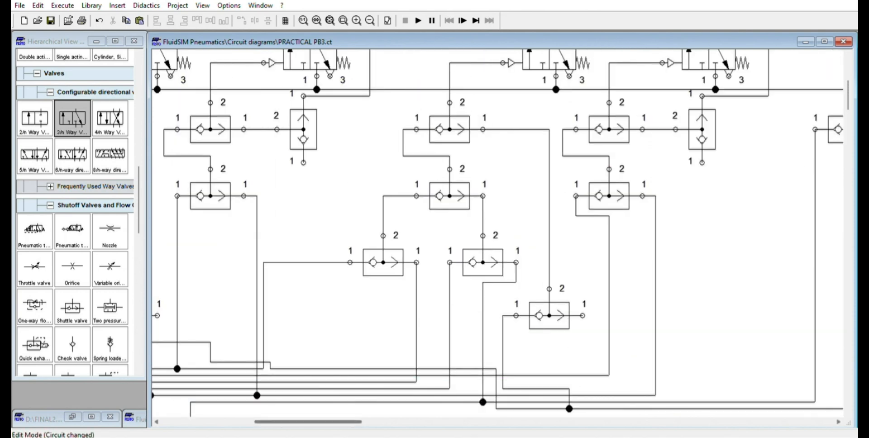
scroll(536, 134, "left", 4)
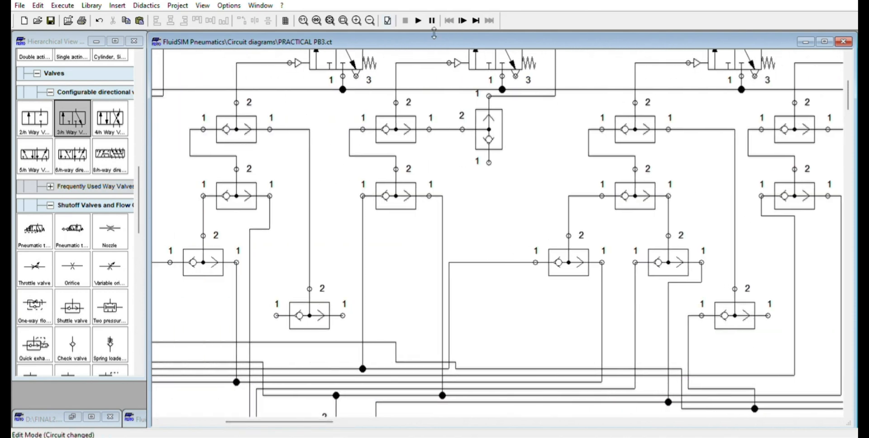
left_click(370, 21)
left_click(370, 21)
left_click(370, 21)
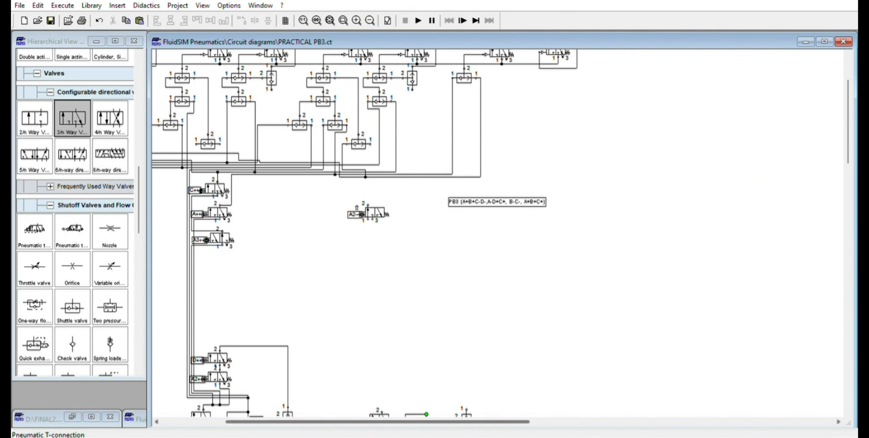
left_click_drag(426, 422, 368, 421)
scroll(529, 200, "up", 3)
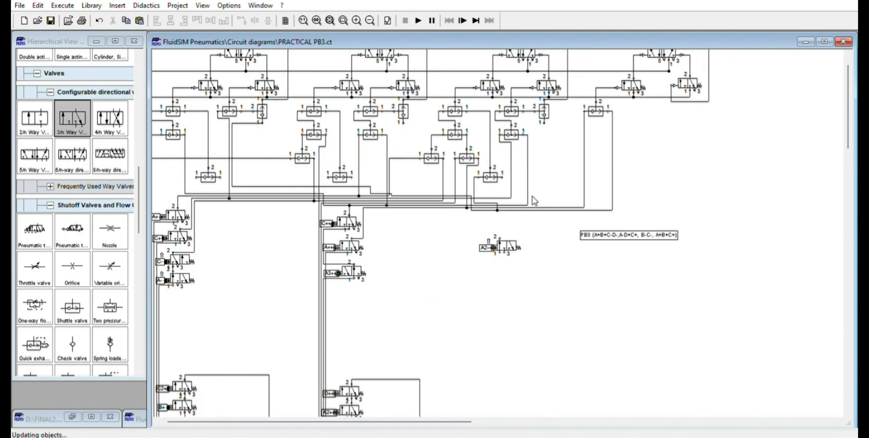
double_click(413, 69)
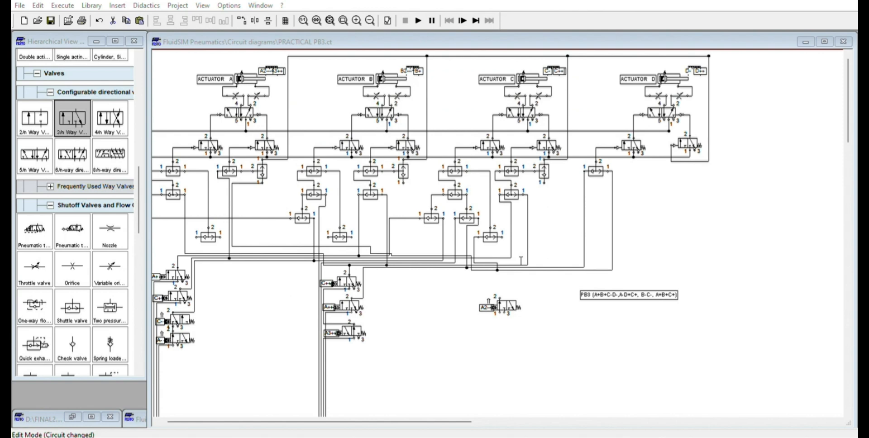
left_click(577, 405)
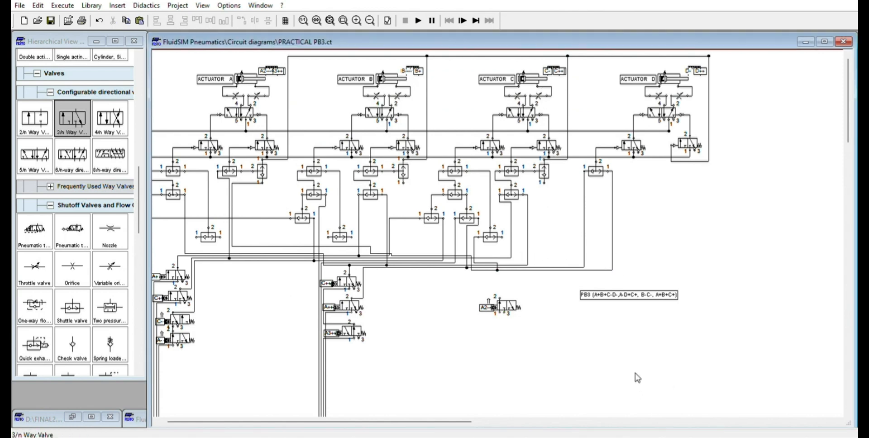
- Copy the A2--- roller valve, place the copy directly below it and label the copy's roller B---
left_click(507, 306)
key("ctrl+c")
key("ctrl+v")
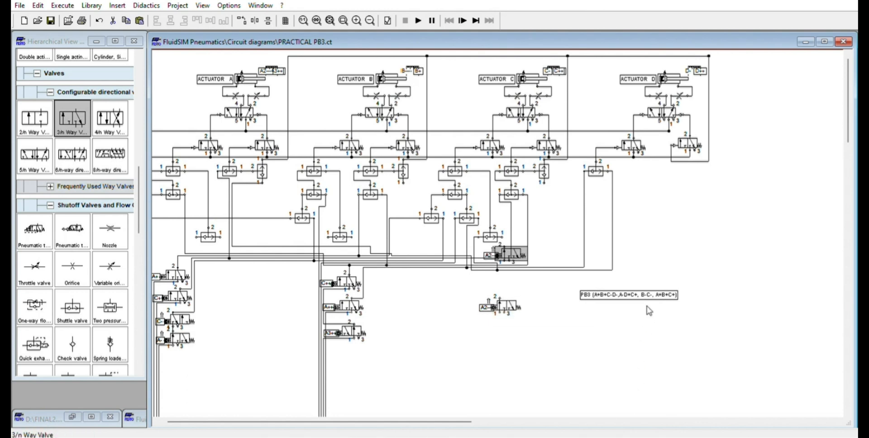
left_click_drag(517, 250, 512, 345)
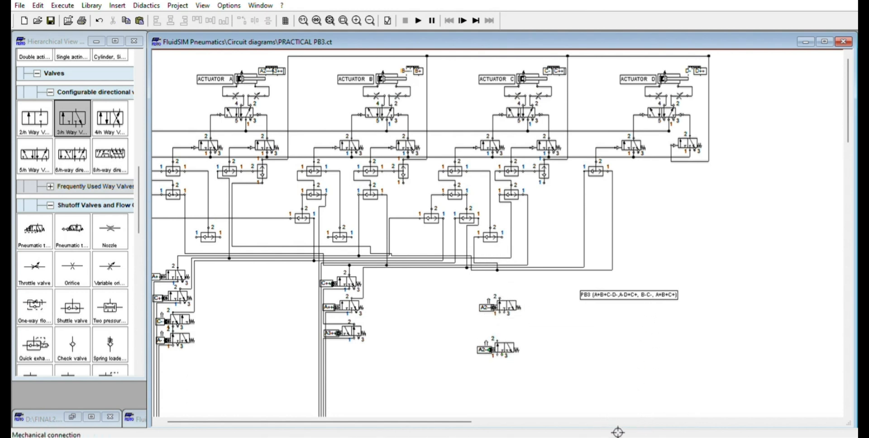
double_click(484, 349)
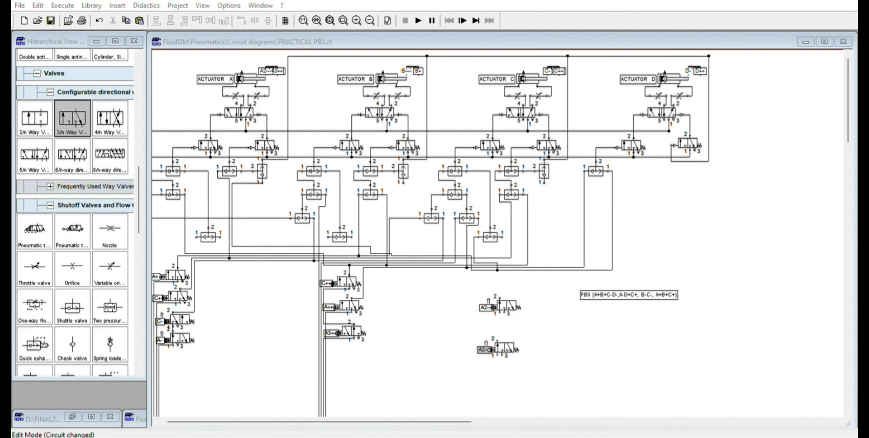
left_click(563, 230)
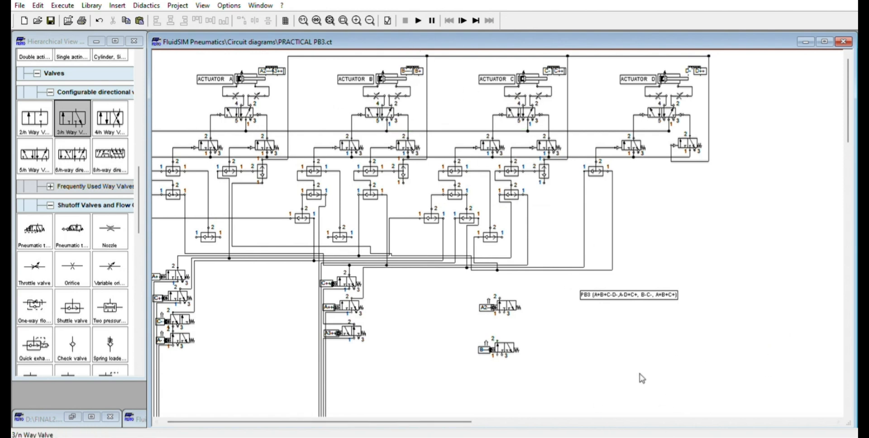
- Move the A2--- valve closer to the B--- valve and shift both valves further down to free the space above them
key("ctrl+z")
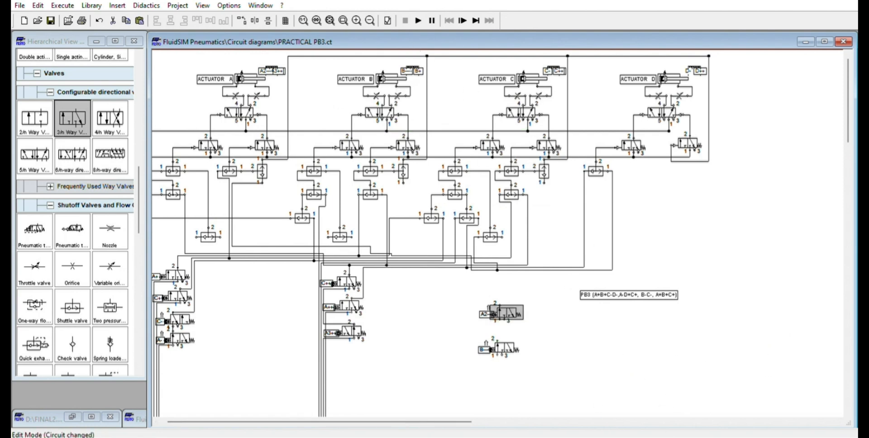
key("Escape")
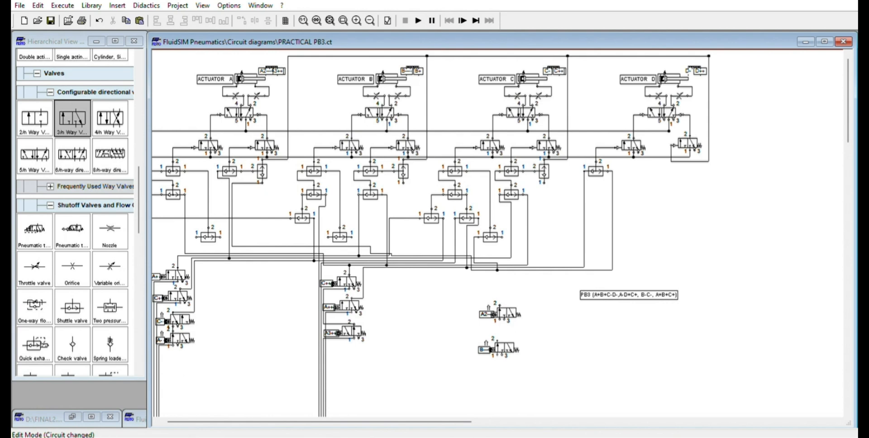
key("ctrl+z")
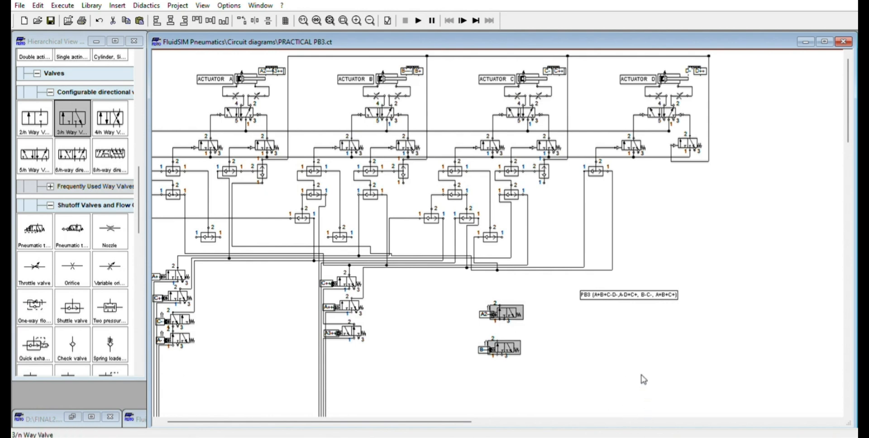
key("ctrl+z")
left_click(670, 414)
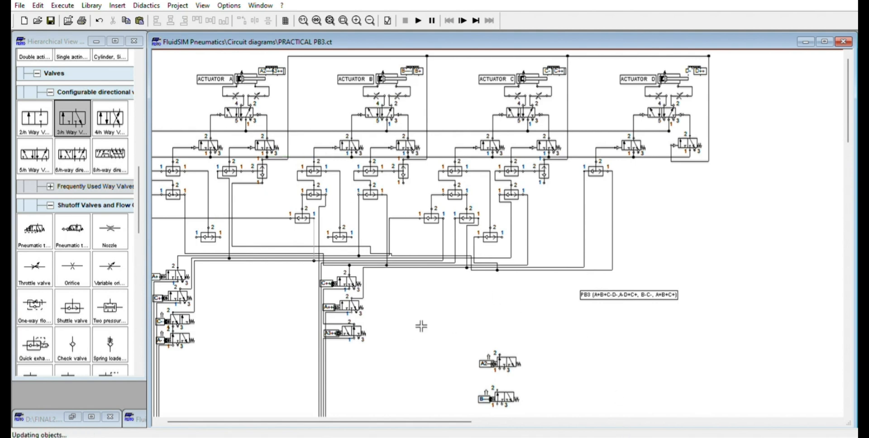
- Insert another 3/n-way valve above the A2--- valve and fit exhausts to port 3 of both valves
left_click_drag(90, 102, 628, 378)
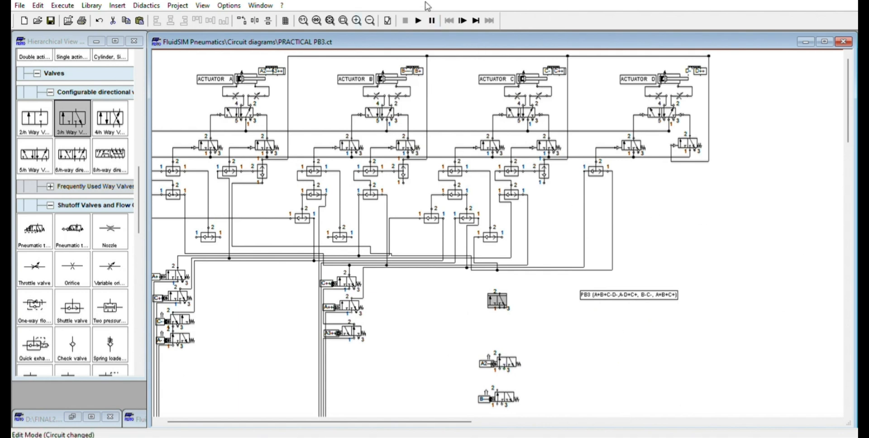
key("ctrl+plus")
scroll(823, 414, "down", 5)
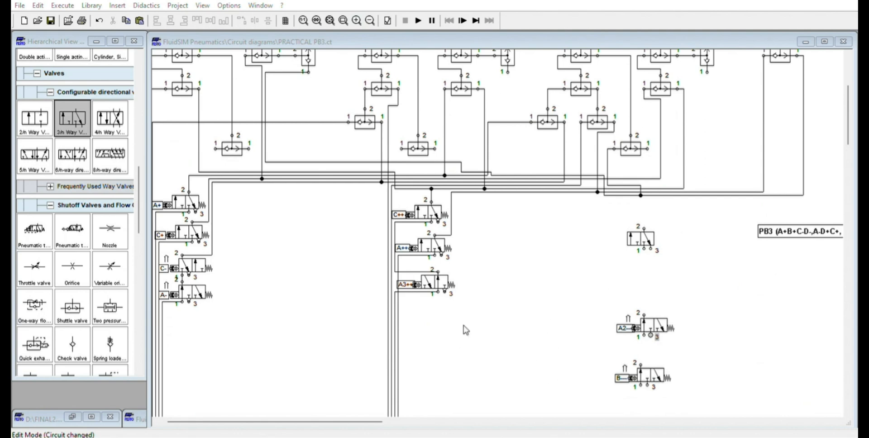
left_click(493, 347)
left_click(805, 297)
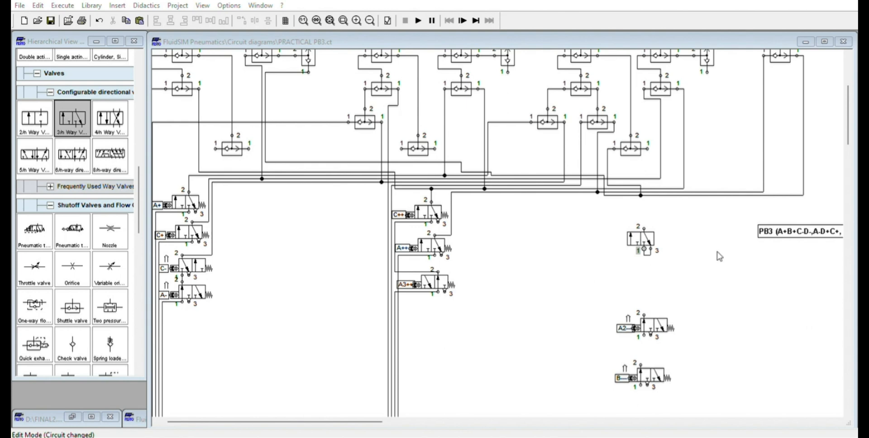
left_click(845, 299)
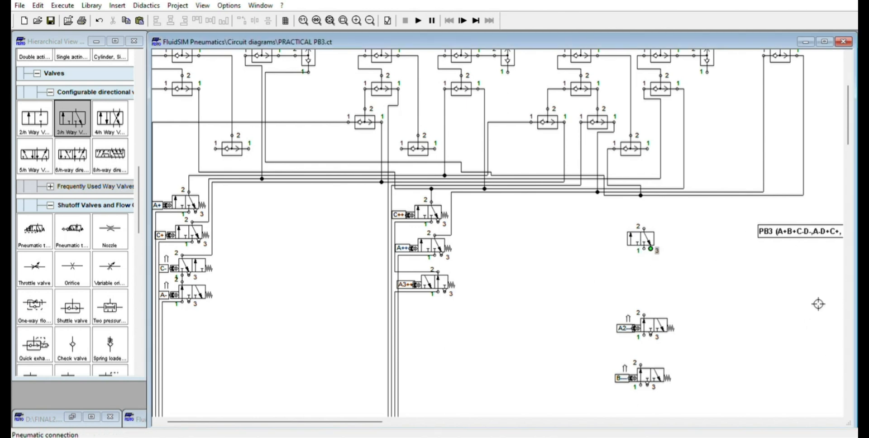
left_click_drag(816, 303, 815, 303)
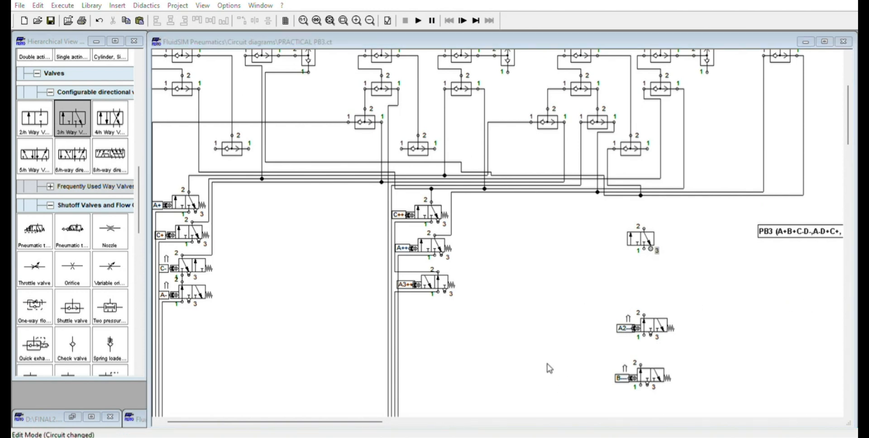
left_click(483, 337)
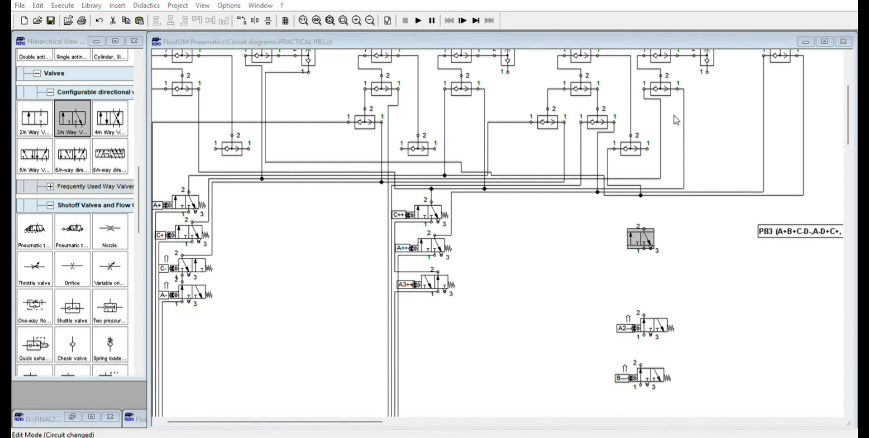
- Configure the new uppermost valve with roller actuation and spring return, and shift it slightly to the left
key("Return")
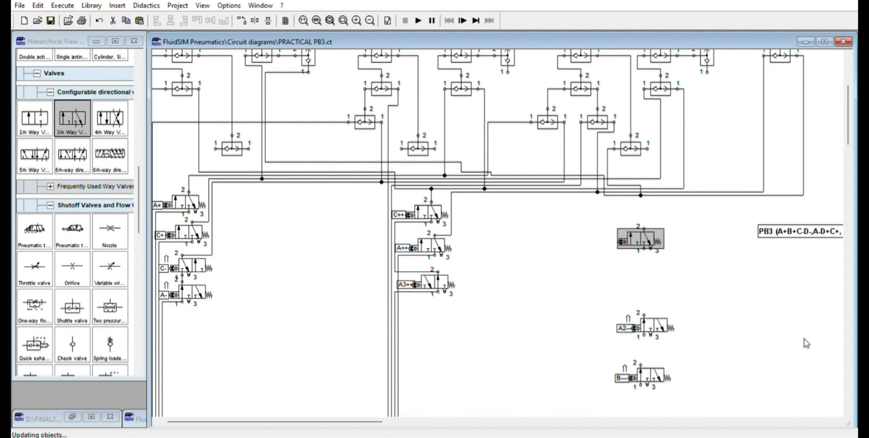
left_click(805, 342)
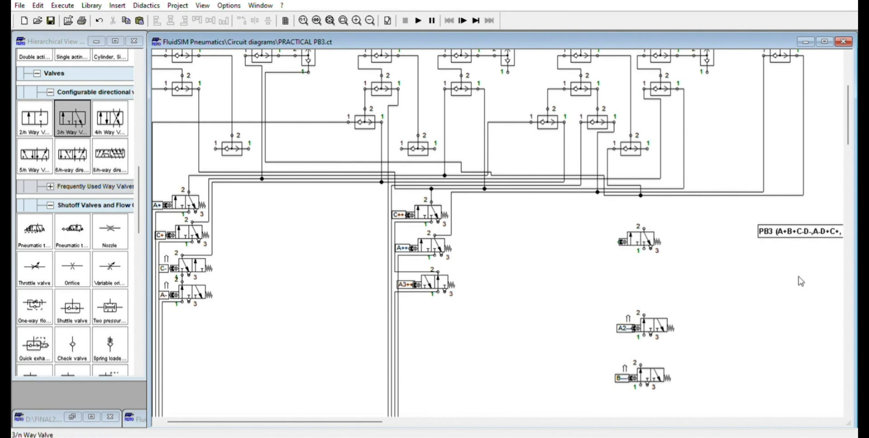
key("ctrl+z")
key("ctrl+z")
- Add the label B+++ to actuator B's distance rule
scroll(832, 273, "up", 3)
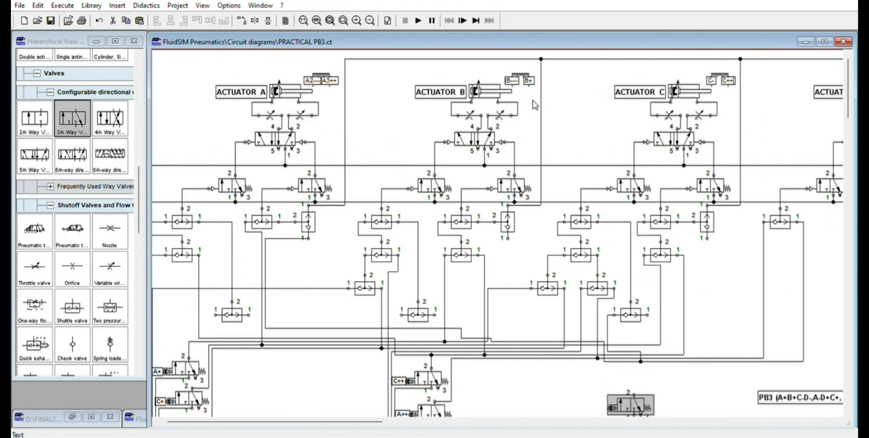
left_click(622, 109)
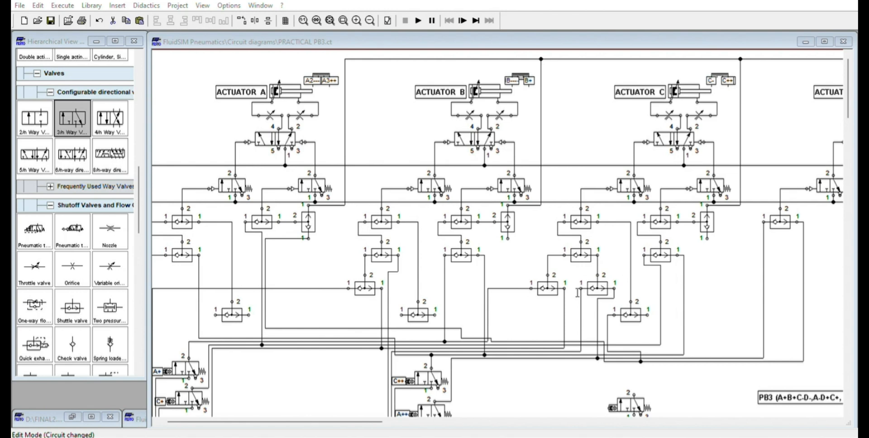
left_click(613, 287)
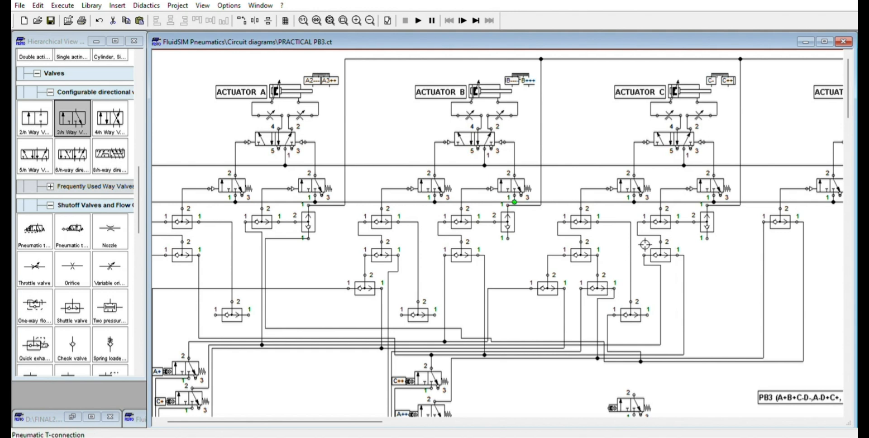
- Assign the label B+++ to the unlabelled roller of the uppermost PB3 valve
scroll(779, 365, "down", 2)
left_click(611, 362)
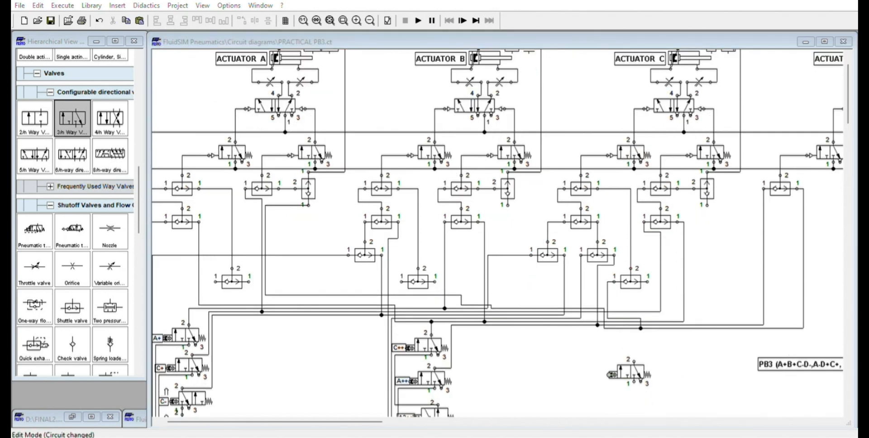
key("Return")
left_click_drag(275, 422, 317, 422)
scroll(662, 436, "up", 1)
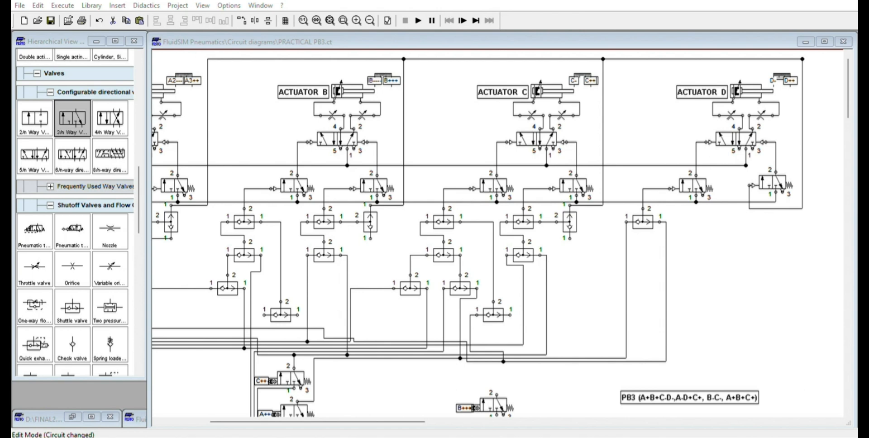
- Paste a copy of the B+++ roller valve and place it directly beneath the original
scroll(596, 320, "down", 3)
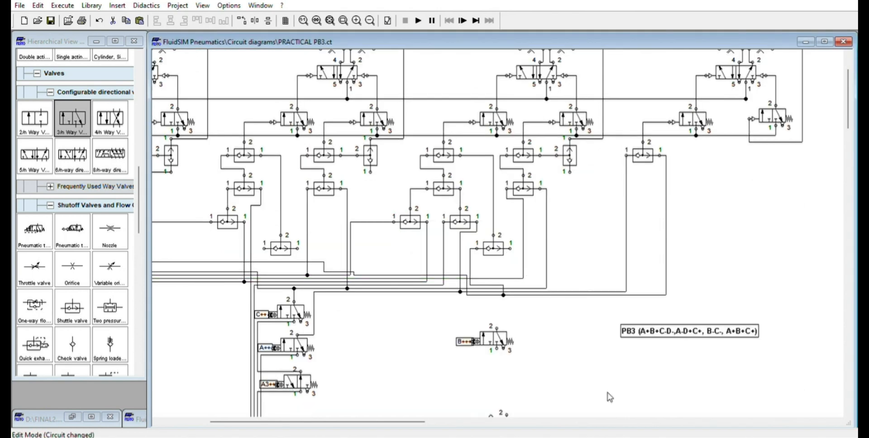
key("ctrl+v")
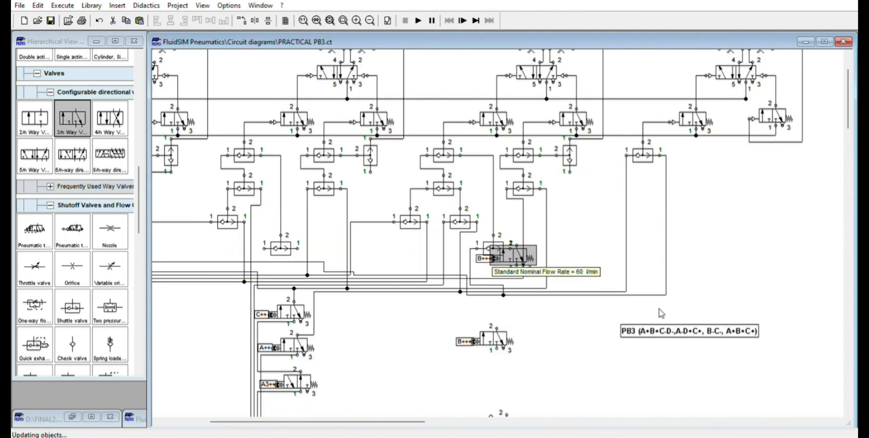
left_click_drag(507, 255, 493, 378)
scroll(591, 375, "down", 3)
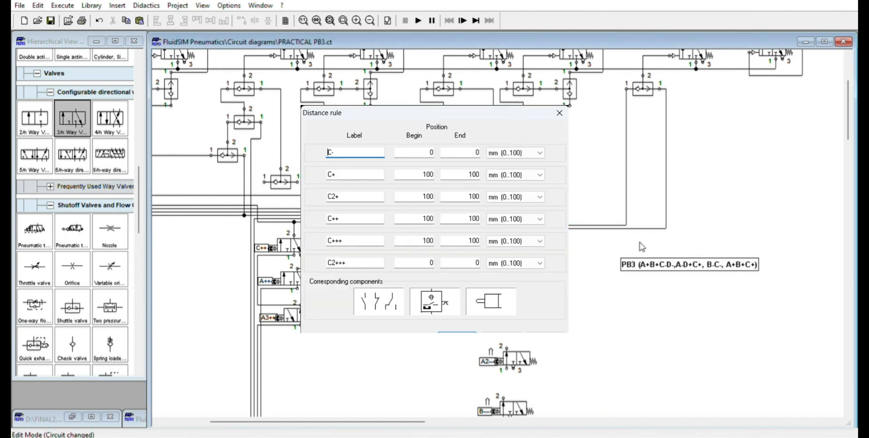
- Add the labels D2+++ and C+++ at 100 mm to the distance rules of actuators D and C respectively
scroll(652, 249, "up", 3)
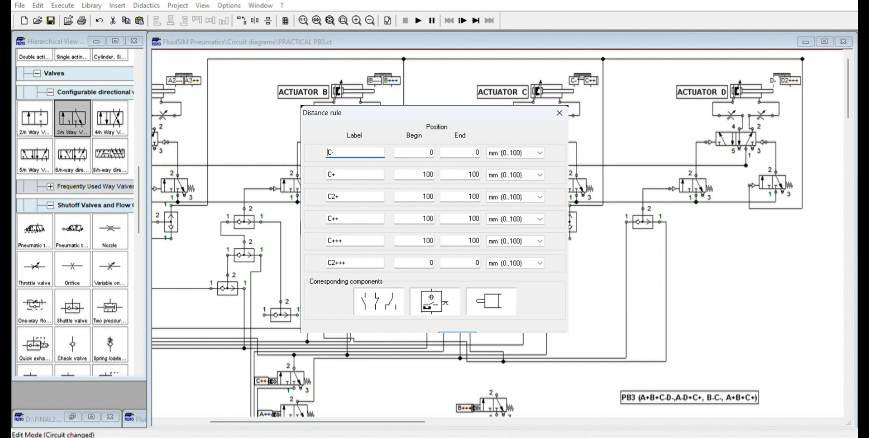
key("Return")
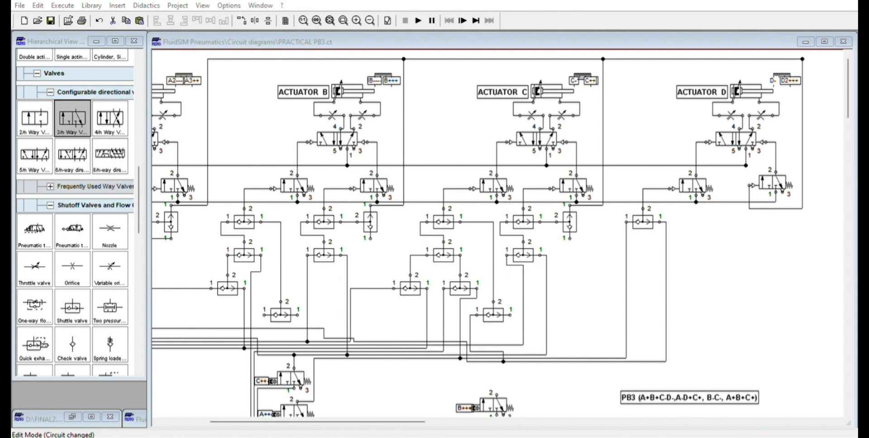
left_click(568, 291)
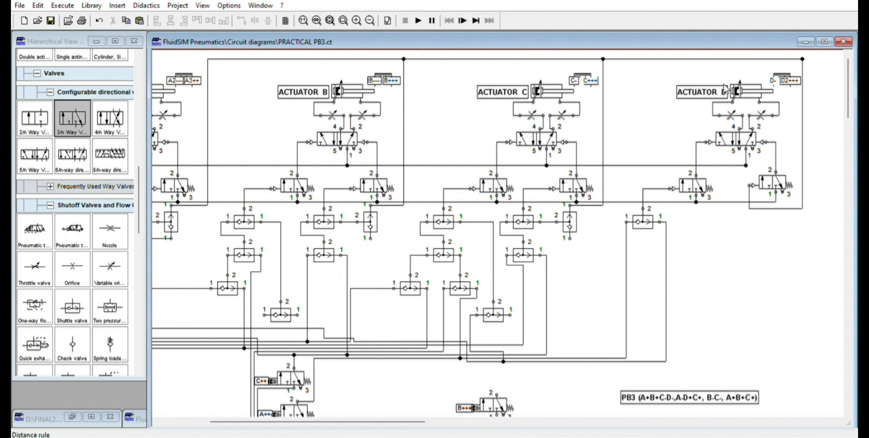
- Label the copied valve's roller D2+++ and paste a duplicate of that valve directly below it
scroll(695, 121, "down", 5)
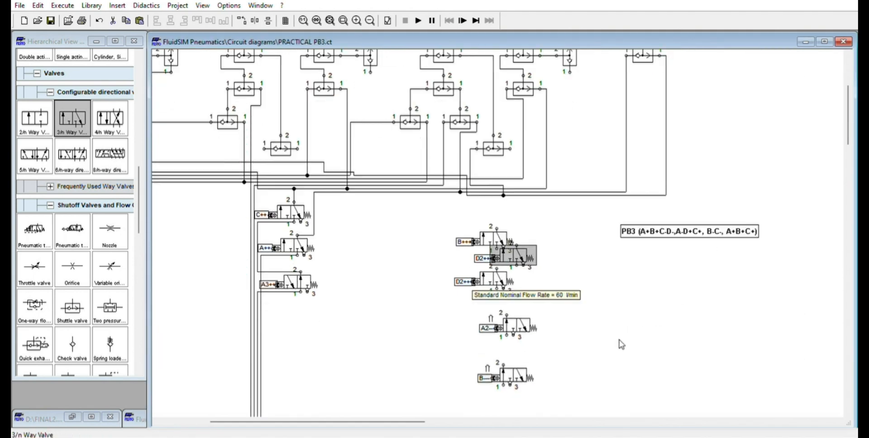
key("ctrl+v")
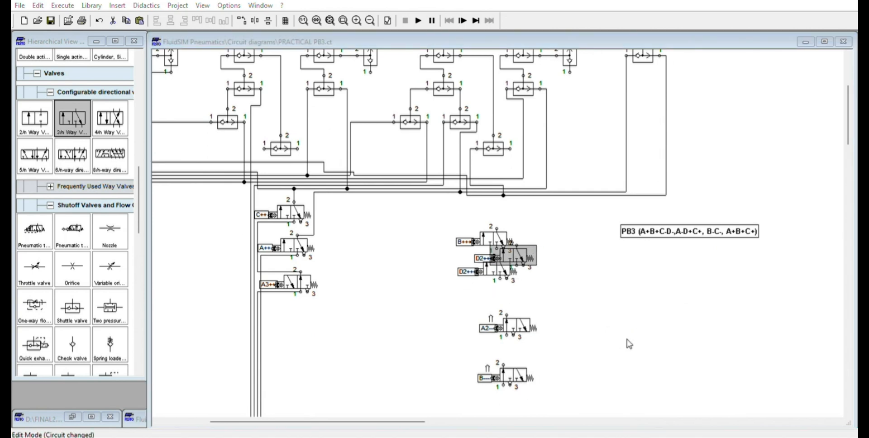
key("Down")
key("Down")
key("Down")
key("Down")
key("Down")
key("Down")
key("Down")
key("Down")
key("Down")
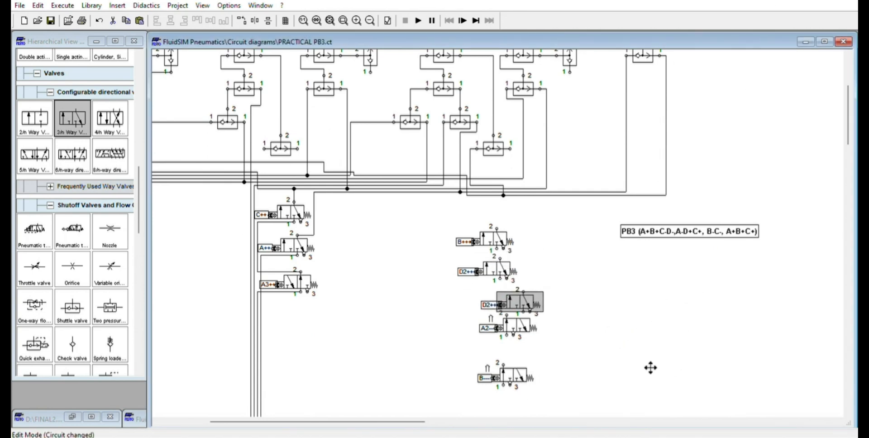
key("Left")
- Move the A2--- and B--- valves down to make room and assign the label C+++ to the lower D2+++ valve's roller
scroll(654, 372, "down", 3)
left_click_drag(471, 254, 541, 330)
left_click_drag(528, 256, 516, 313)
left_click(533, 230)
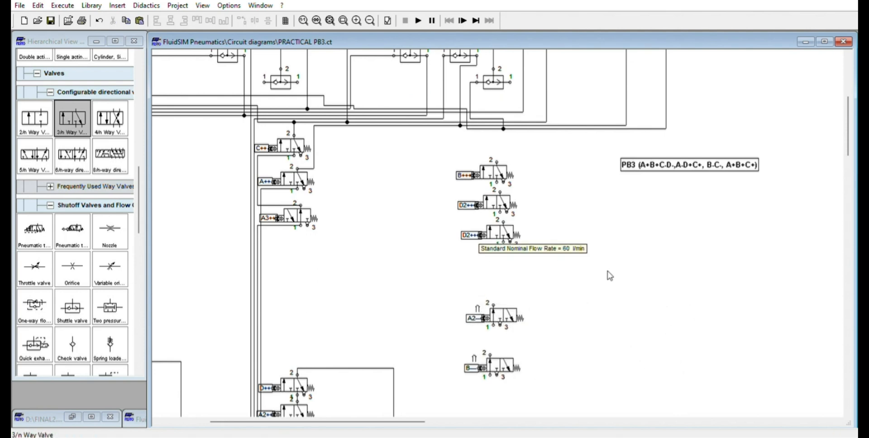
double_click(472, 235)
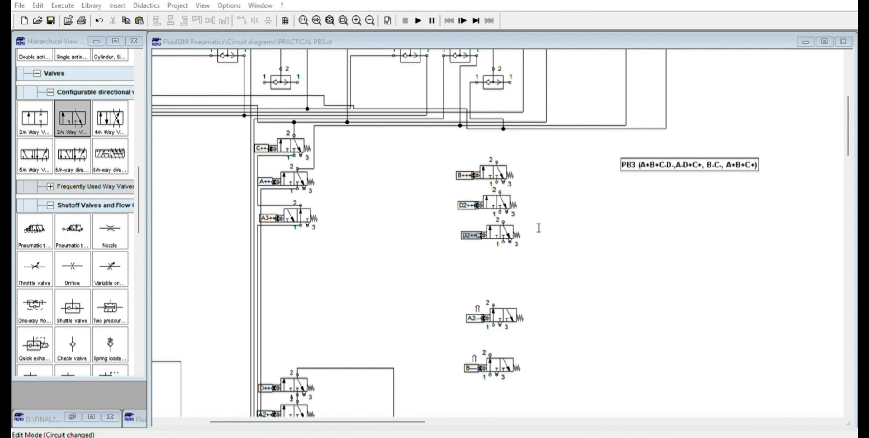
key("Return")
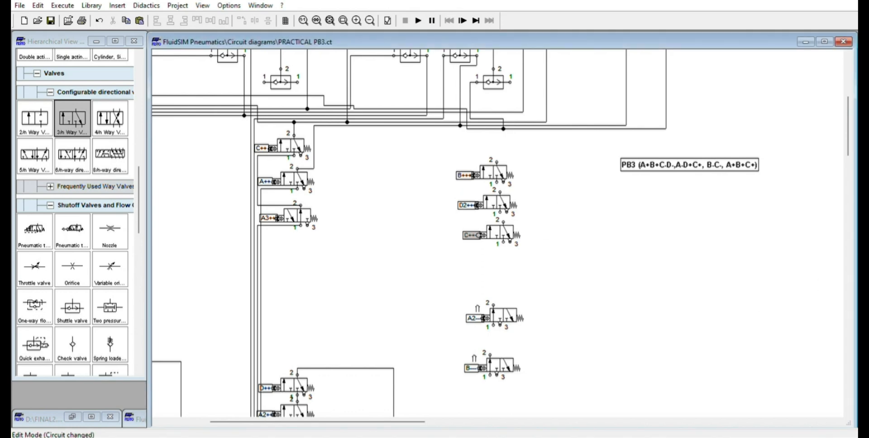
- Add the label D--- at 0 mm to actuator D's distance rule
scroll(846, 253, "up", 5)
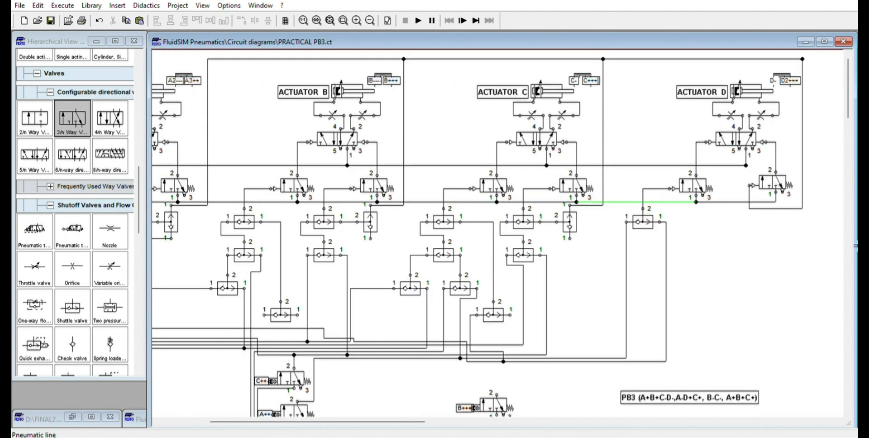
double_click(779, 80)
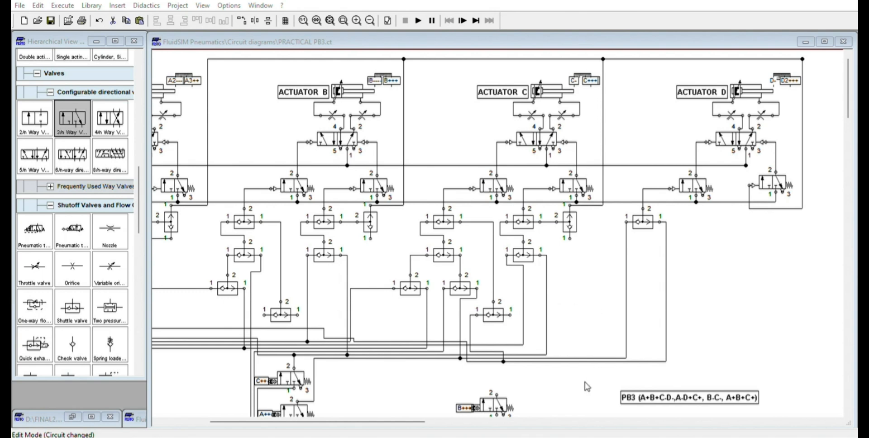
- Copy the C+++ valve directly below itself and assign the label D--- to the copy's roller
scroll(591, 374, "down", 5)
left_click(488, 263)
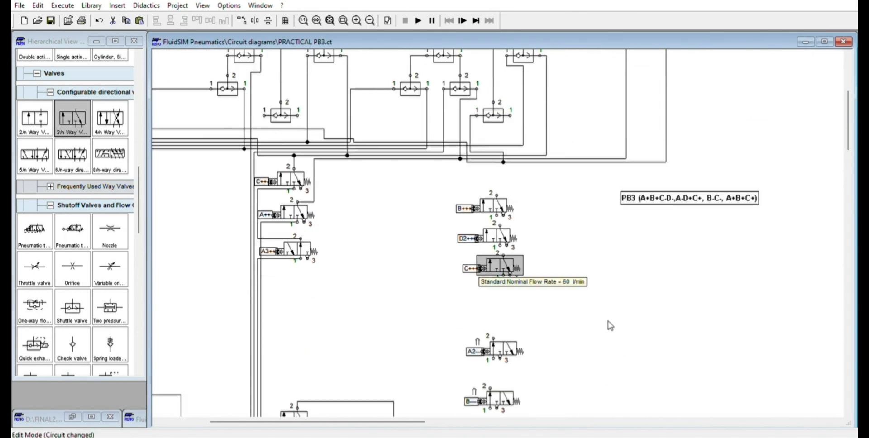
key("ctrl+c")
key("ctrl+v")
mouse_move(530, 247)
left_mouse_down()
mouse_move(507, 296)
mouse_move(517, 293)
left_mouse_up()
left_click(557, 287)
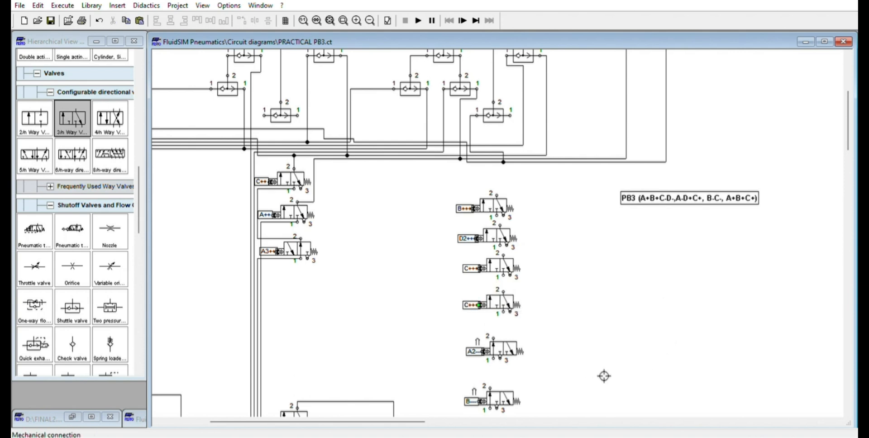
double_click(478, 305)
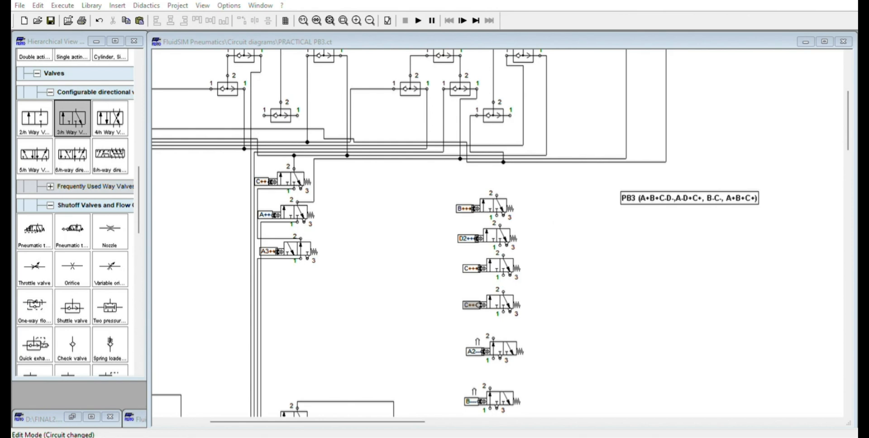
key("Return")
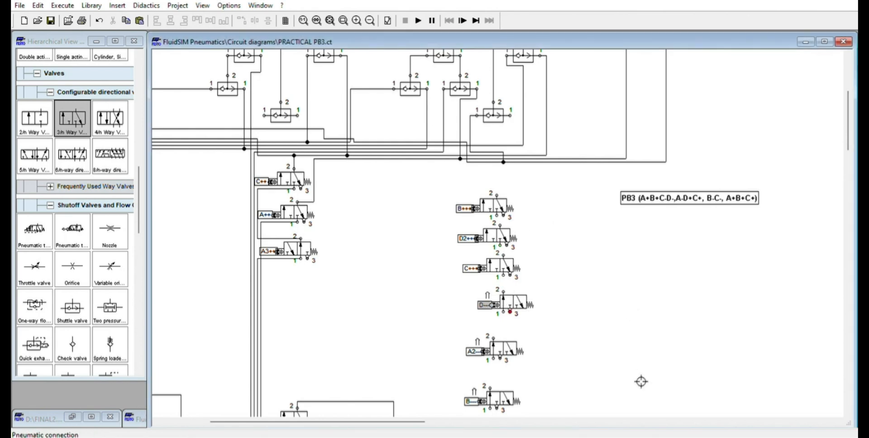
- Reorder the PB3 column by stacking the A2--- and B--- valves beneath C+++ and placing the D--- valve below B---
left_click_drag(511, 302, 578, 362)
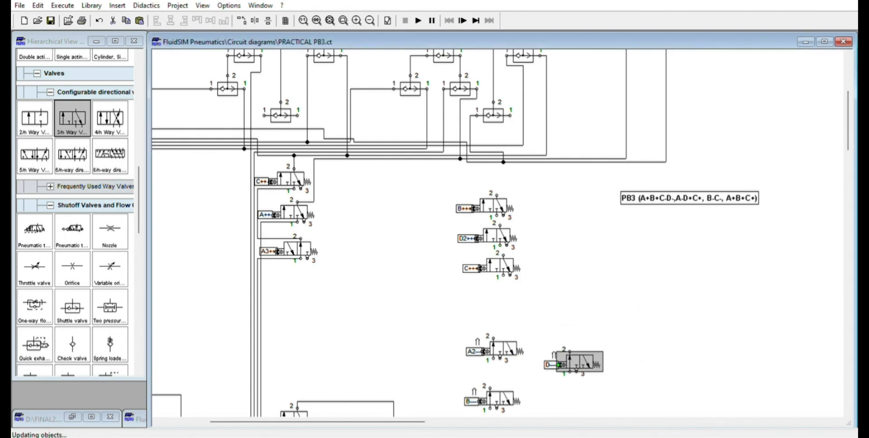
left_click_drag(500, 399, 516, 328)
left_click(502, 349)
left_click(516, 382, "ctrl")
double_click(510, 321)
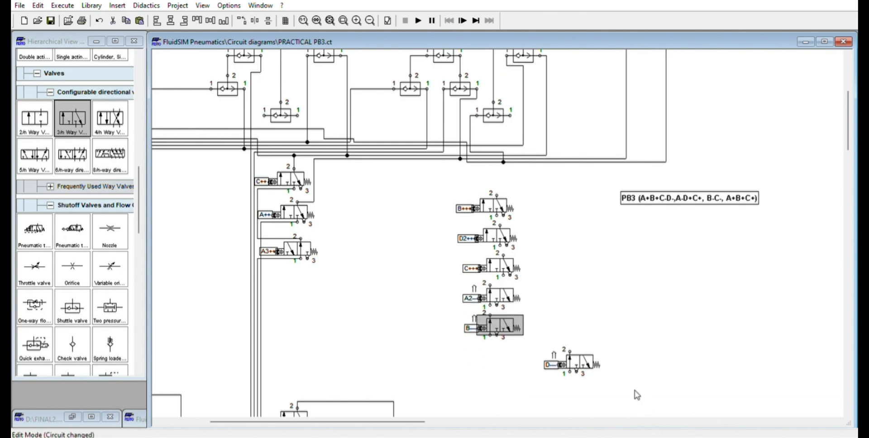
left_click(738, 89)
left_click_drag(513, 321, 513, 330)
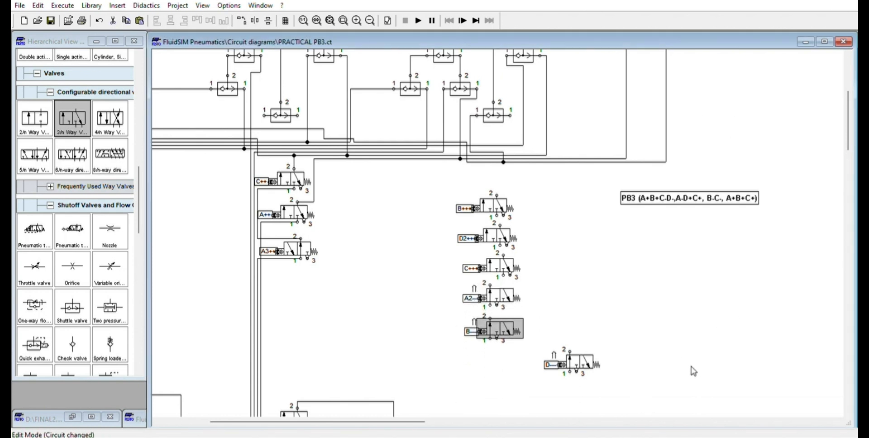
left_click(553, 316)
left_click_drag(577, 362, 498, 362)
left_click(735, 369)
- Paste a copy of the D--- valve below it and add the label C2+++ at 0 mm to actuator C's distance rule
scroll(735, 369, "down", 4)
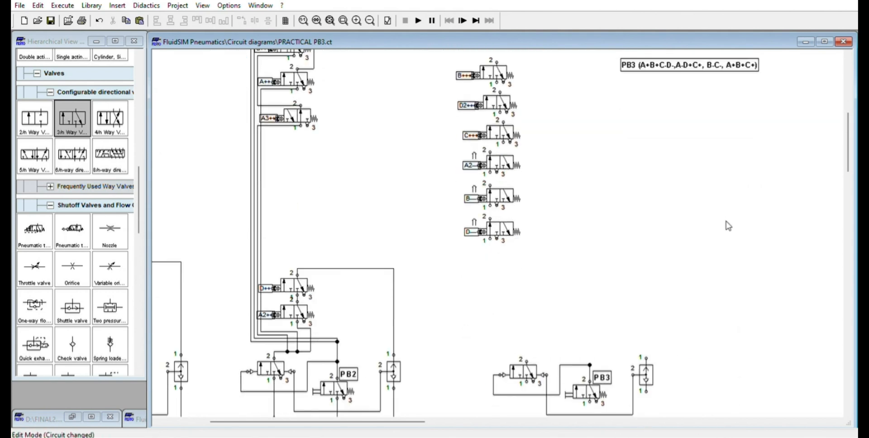
scroll(688, 294, "up", 2)
scroll(660, 248, "up", 4)
scroll(660, 248, "up", 2)
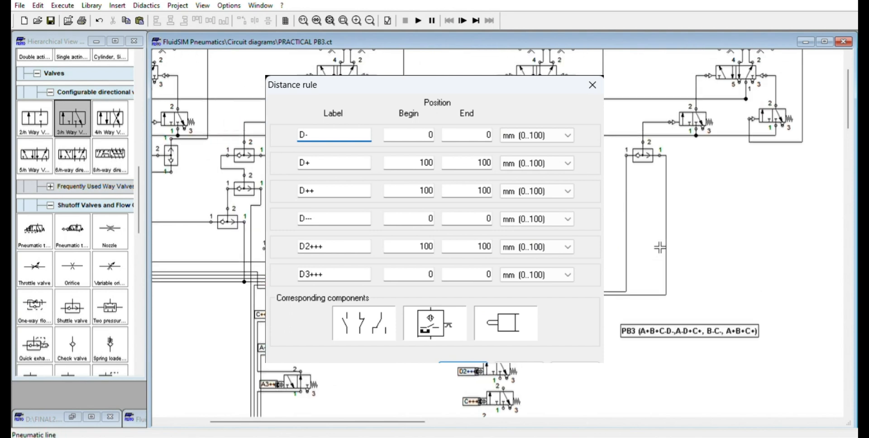
scroll(623, 349, "down", 6)
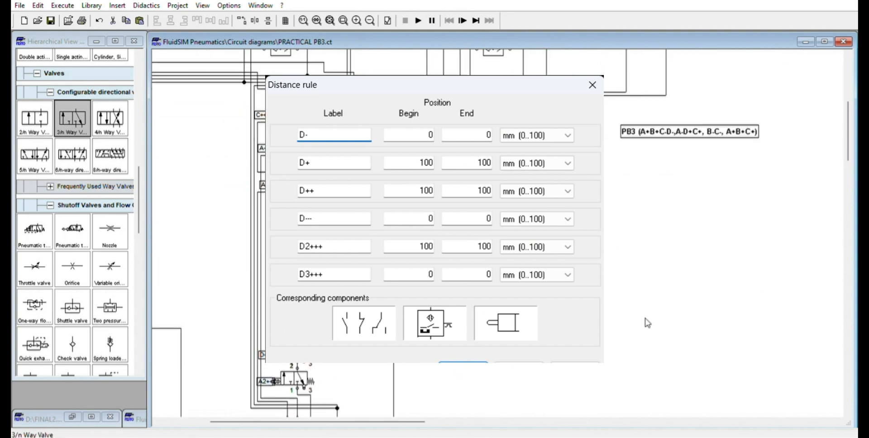
scroll(650, 413, "up", 5)
scroll(700, 375, "up", 1)
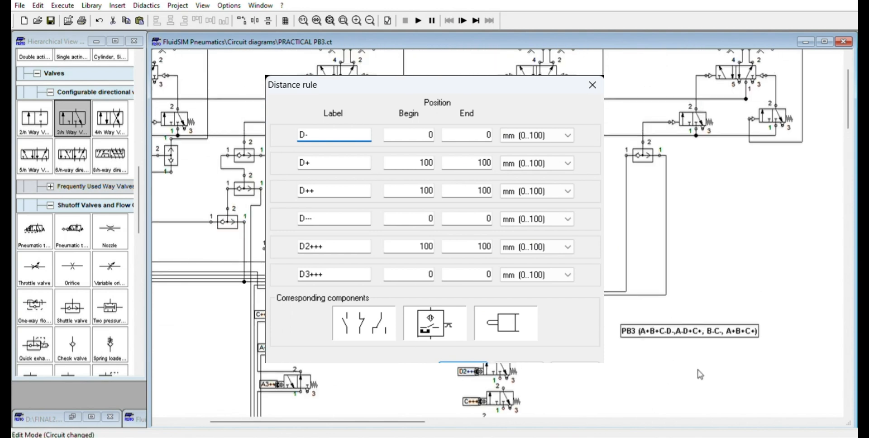
scroll(700, 375, "up", 2)
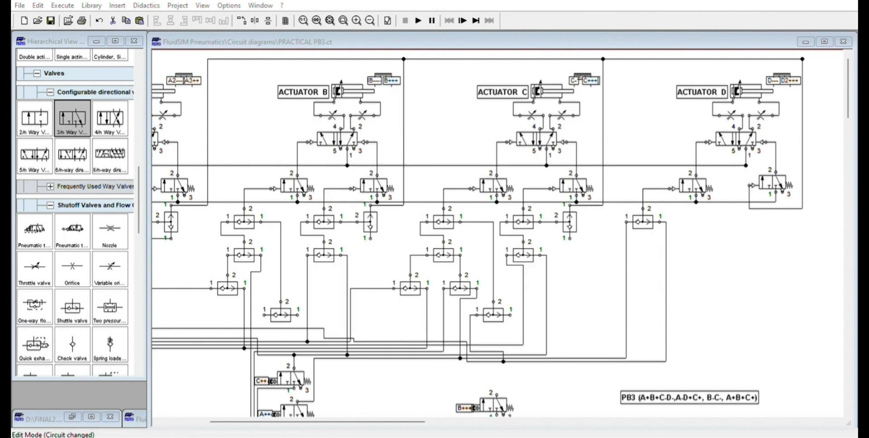
left_click(648, 347)
- Assign the label C2+++ to the lowest PB3 valve's roller and paste a copy of that valve beneath it
scroll(665, 348, "down", 8)
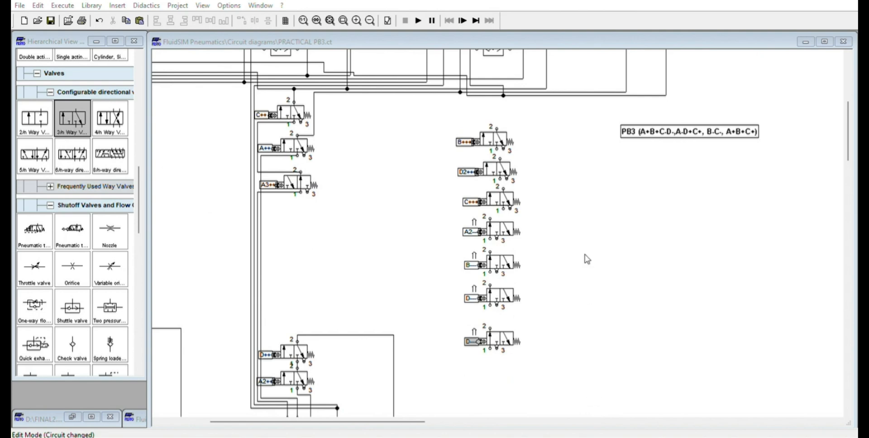
key("Return")
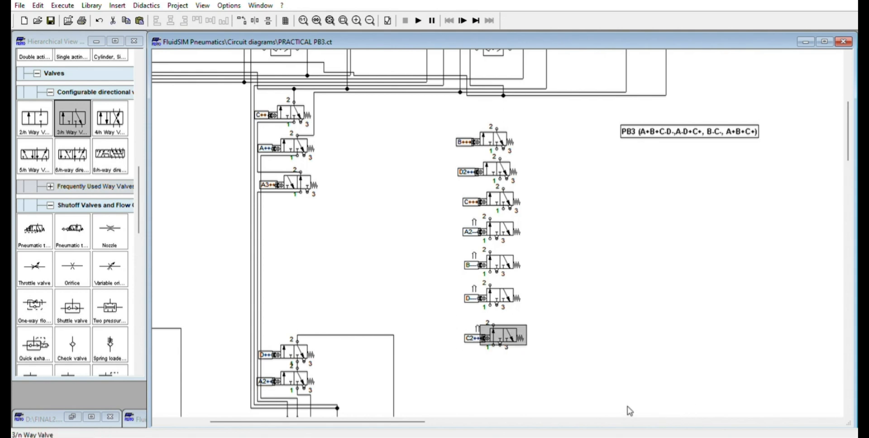
key("ctrl+v")
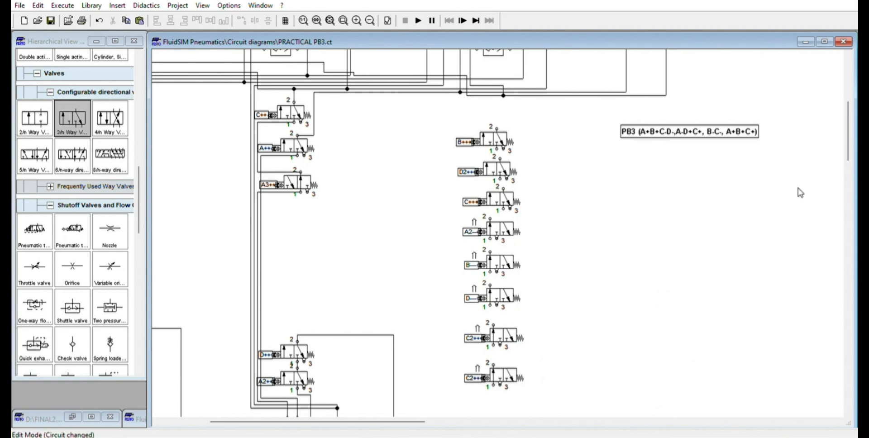
- Add the label D3+++ at 0 mm to actuator D's distance rule
scroll(701, 196, "up", 6)
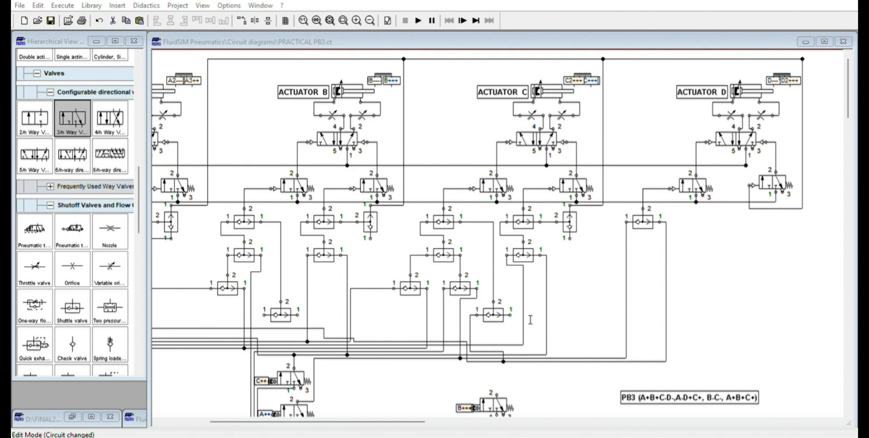
left_click(627, 342)
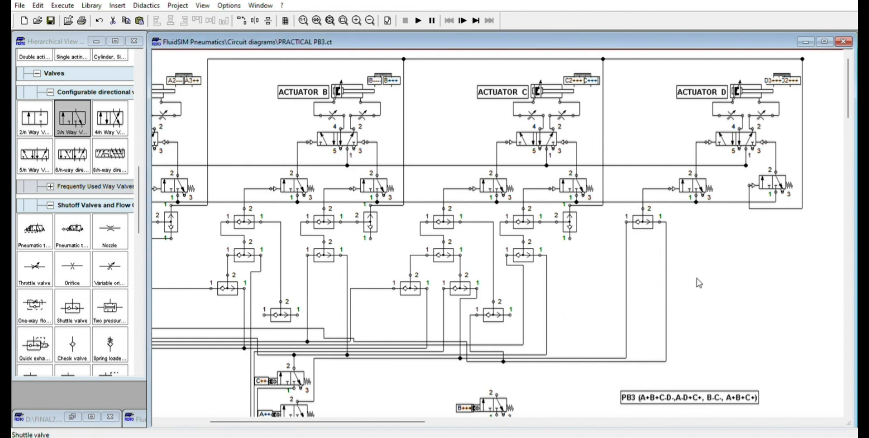
- Assign the label D3+++ to the lowest PB3 valve's roller and move that valve slightly up towards the C2+++ valve
scroll(699, 282, "down", 7)
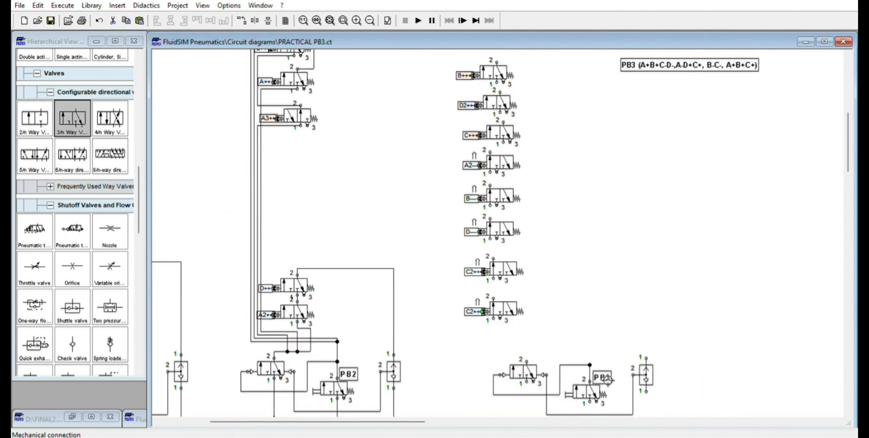
double_click(608, 380)
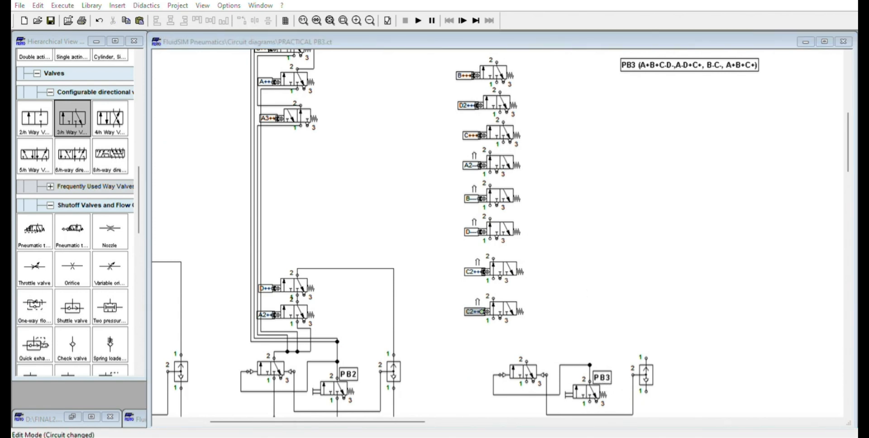
key("Return")
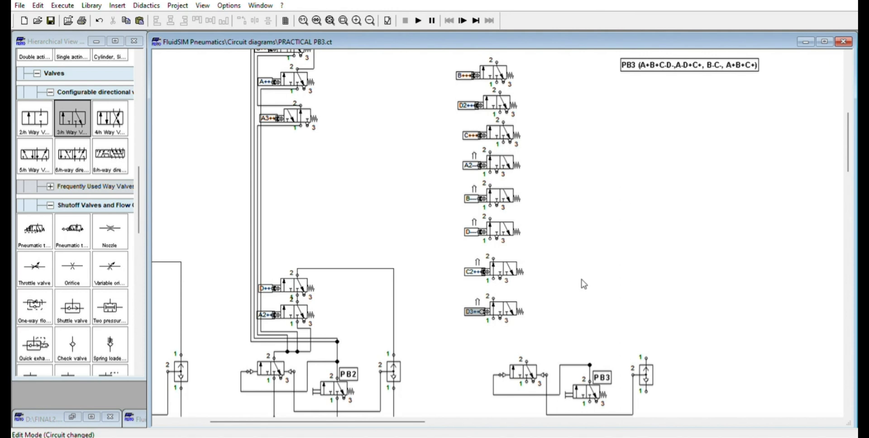
left_click_drag(623, 377, 622, 370)
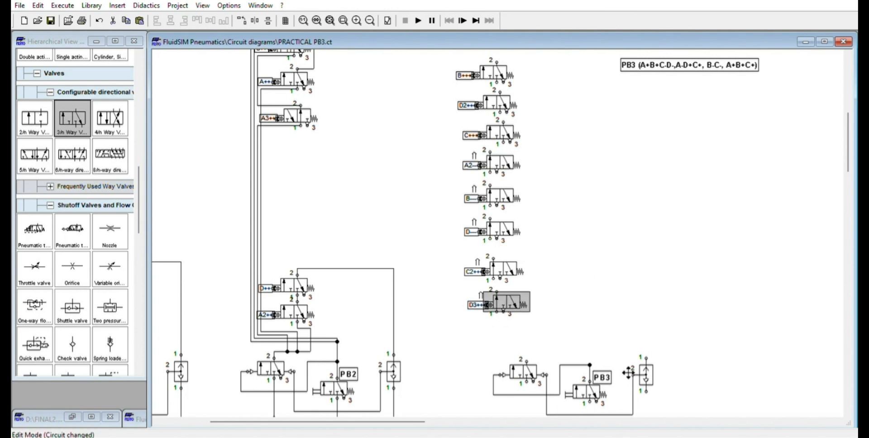
- Paste a copy of the D3+++ valve beneath it and relabel it B3+++ to match a new label on actuator B's distance rule
key("ctrl+v")
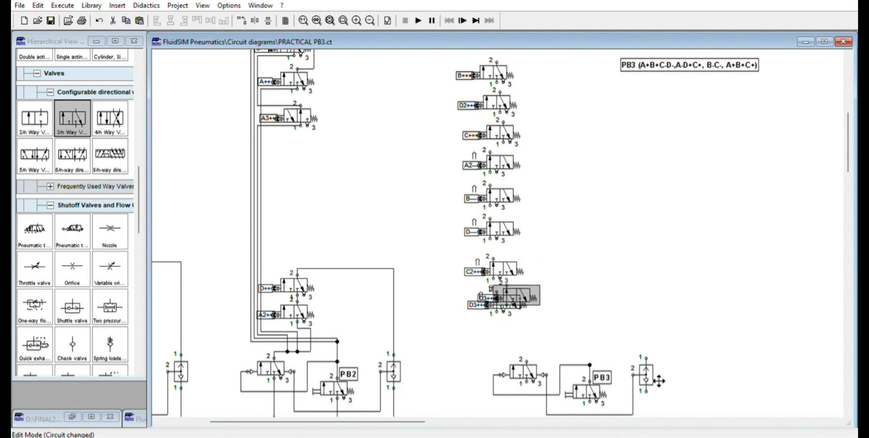
scroll(714, 295, "up", 8)
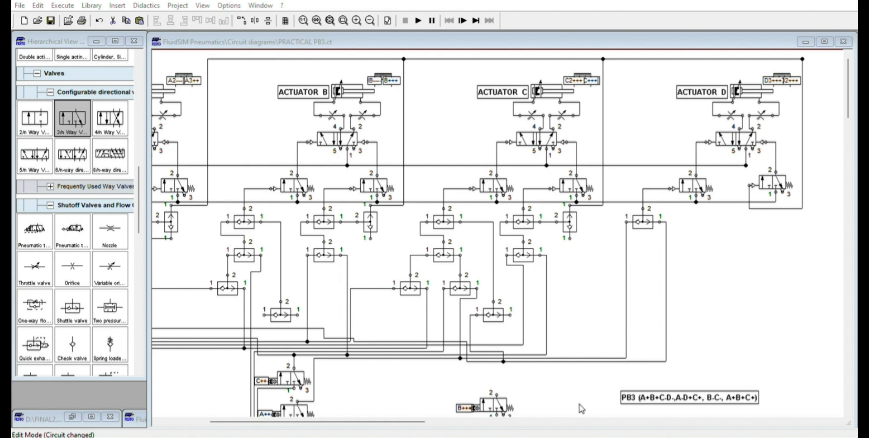
scroll(613, 353, "down", 8)
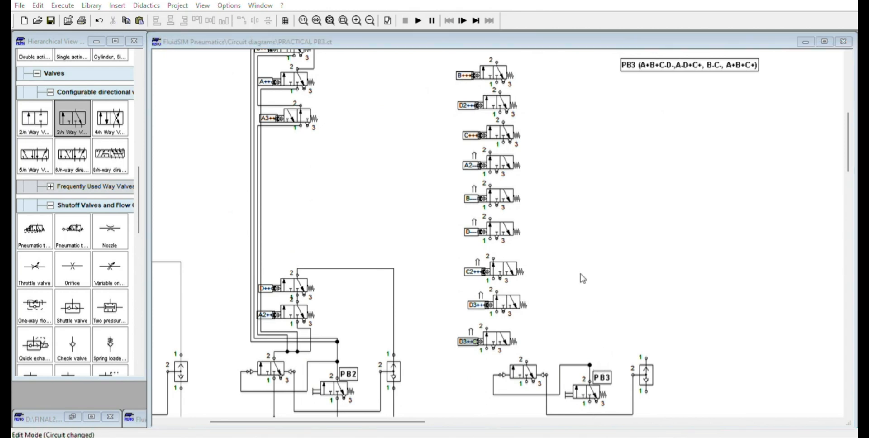
left_click(530, 224)
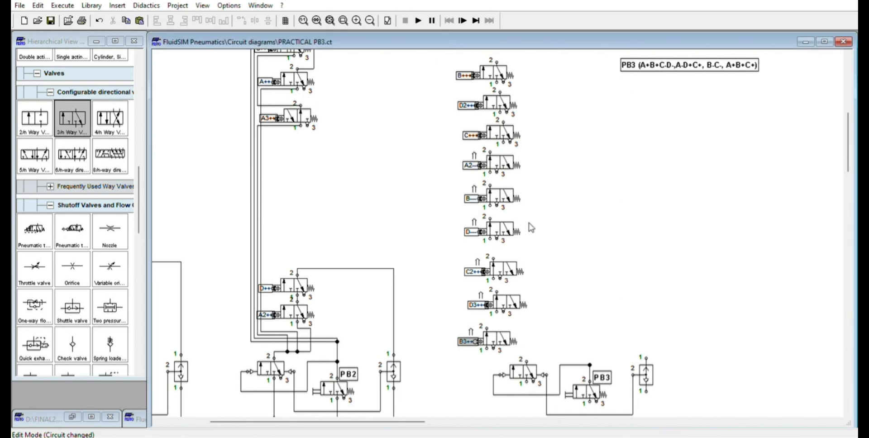
- Align all nine PB3 roller valves, from B+++ down to B3+++, into one straight vertical column
scroll(607, 147, "up", 2)
scroll(606, 140, "down", 1)
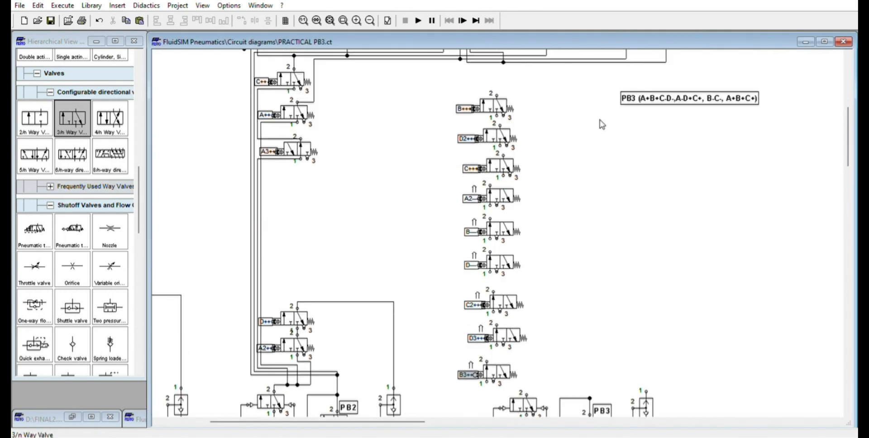
left_click_drag(448, 91, 547, 385)
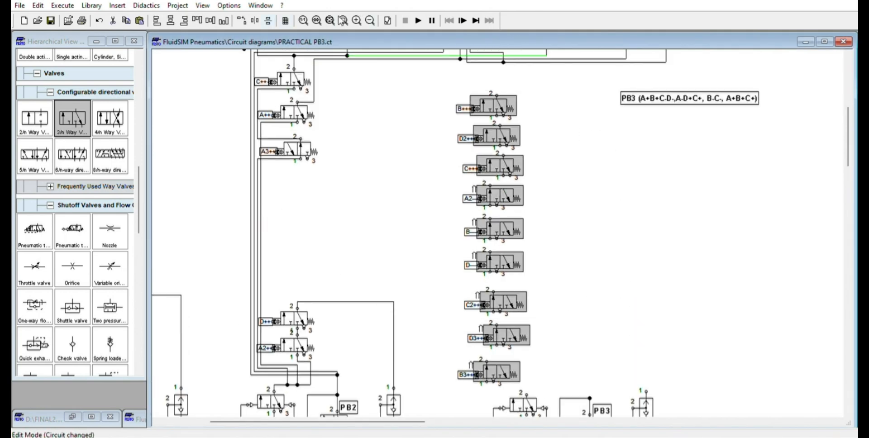
left_click(212, 18)
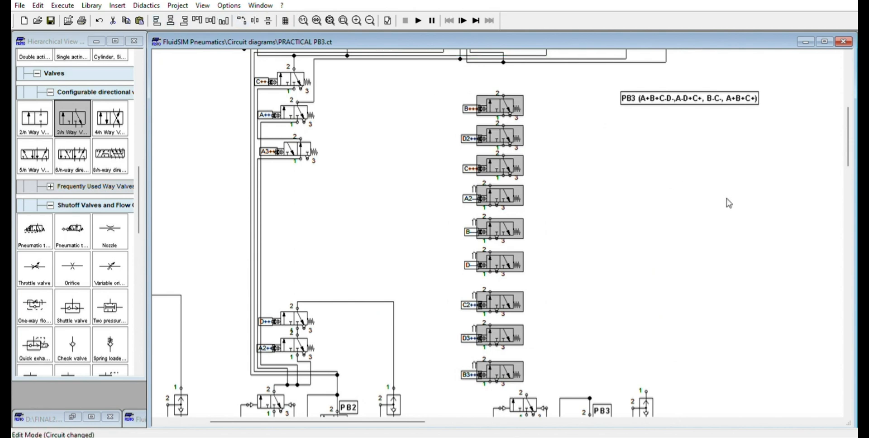
left_click(719, 208)
- Move the whole column of nine PB3 roller valves slightly up and to the right, keeping their alignment
left_click_drag(500, 229, 507, 220)
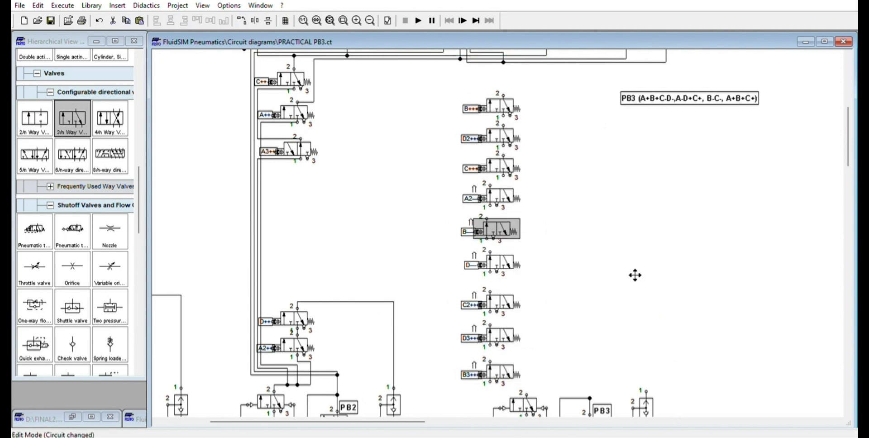
left_click(99, 20)
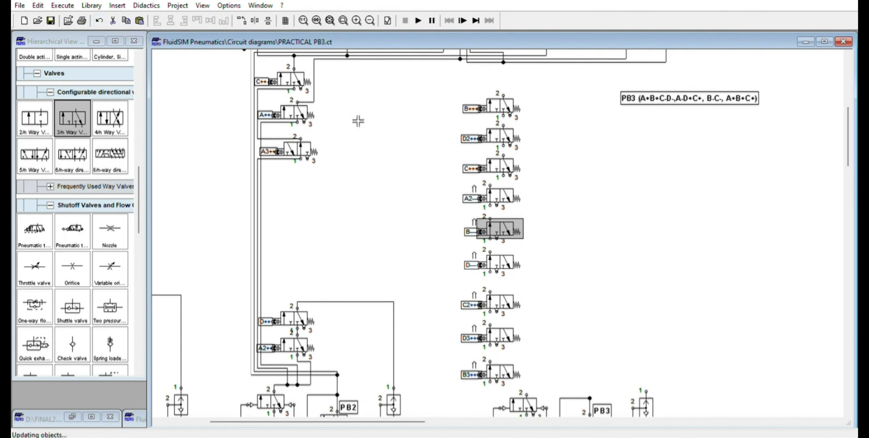
left_click_drag(438, 89, 544, 385)
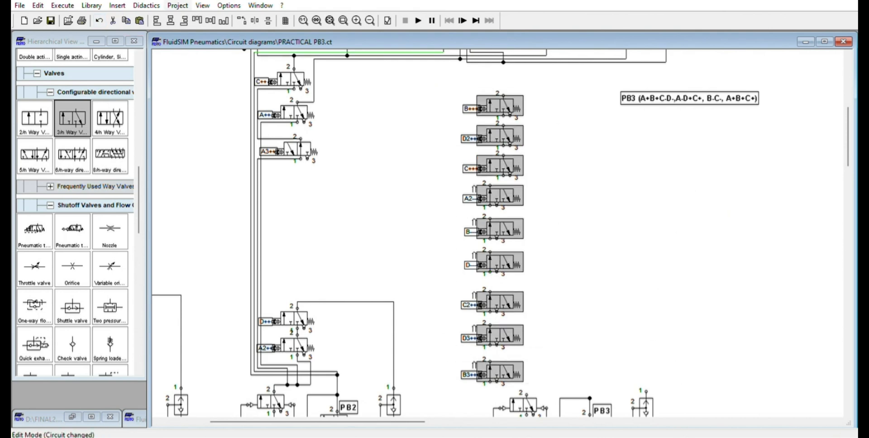
left_click_drag(613, 152, 671, 132)
left_click(806, 196)
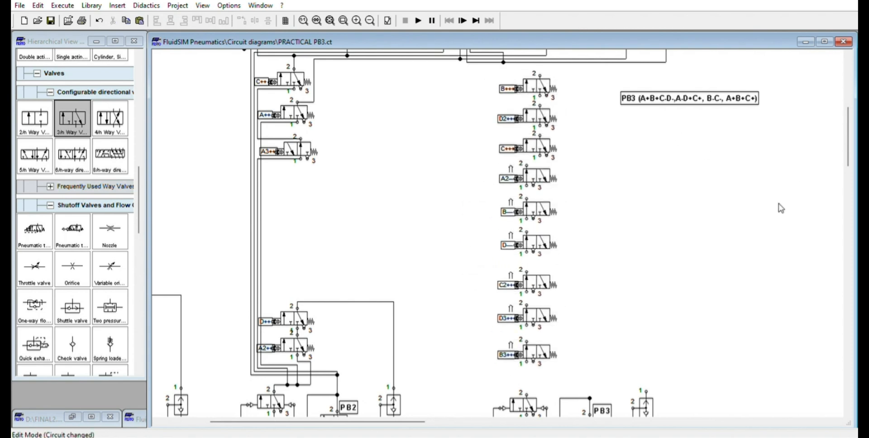
- Connect port 2 of the B+++ valve to the signal line junction above it and its port 1 to port 2 of the D2+++ valve
scroll(777, 195, "up", 10)
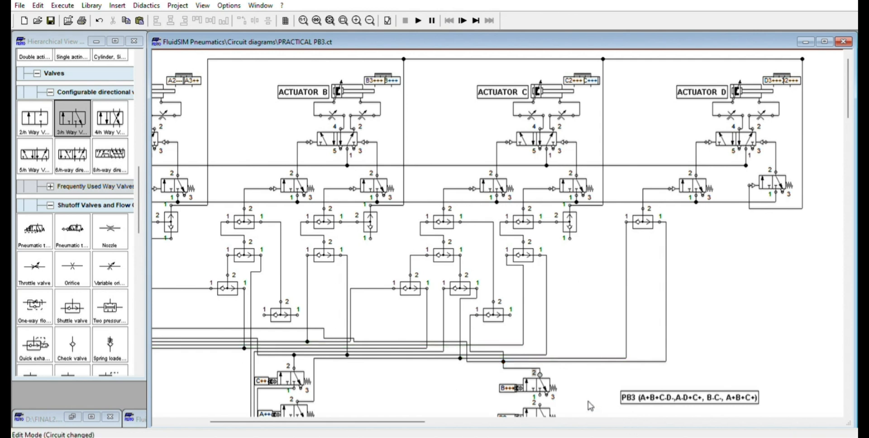
scroll(656, 390, "down", 3)
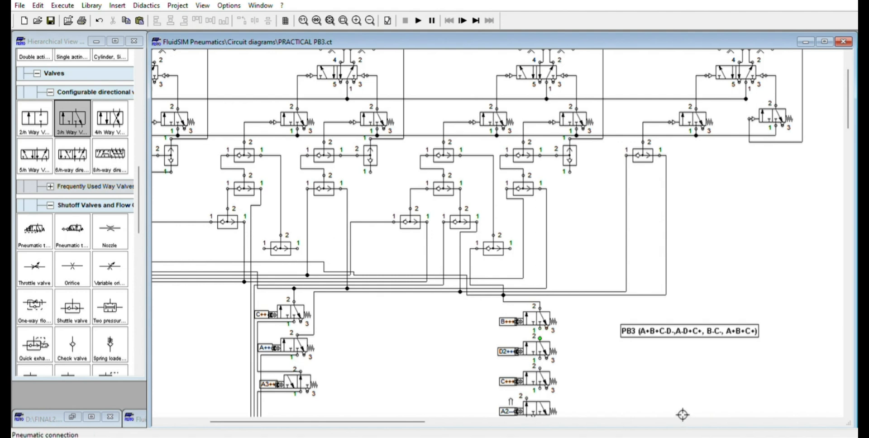
scroll(683, 414, "down", 2)
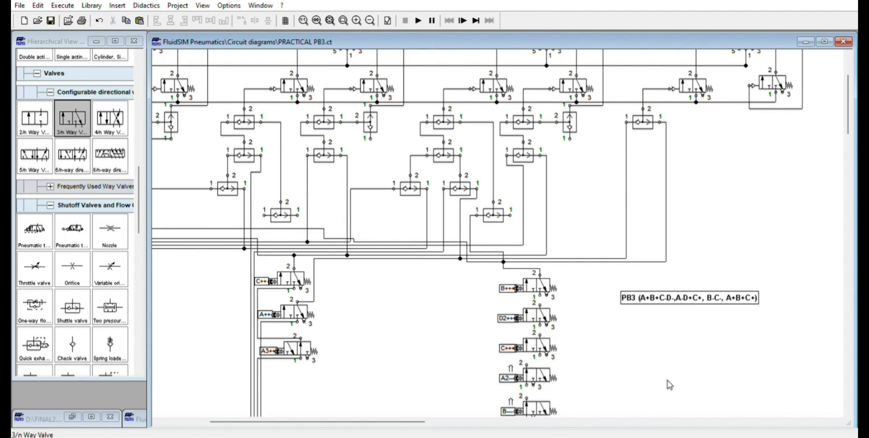
- Reconfigure the D2+++ valve in the PB3 column as normally open
scroll(668, 384, "up", 3)
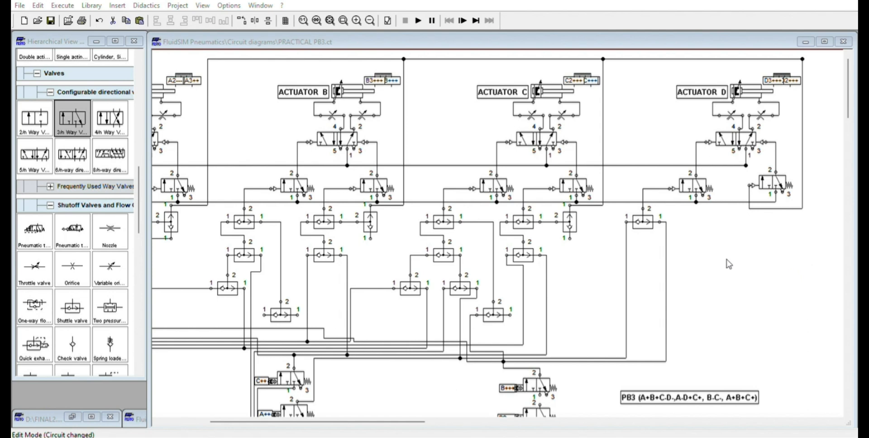
left_click(687, 136)
scroll(709, 206, "down", 6)
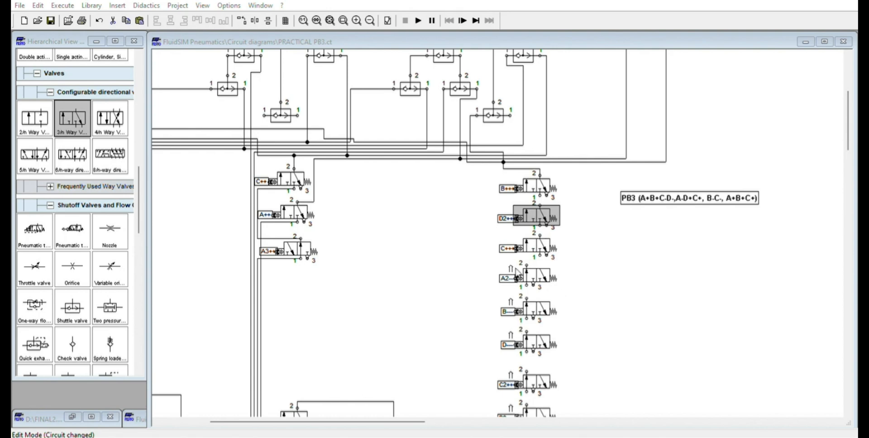
left_click(607, 411)
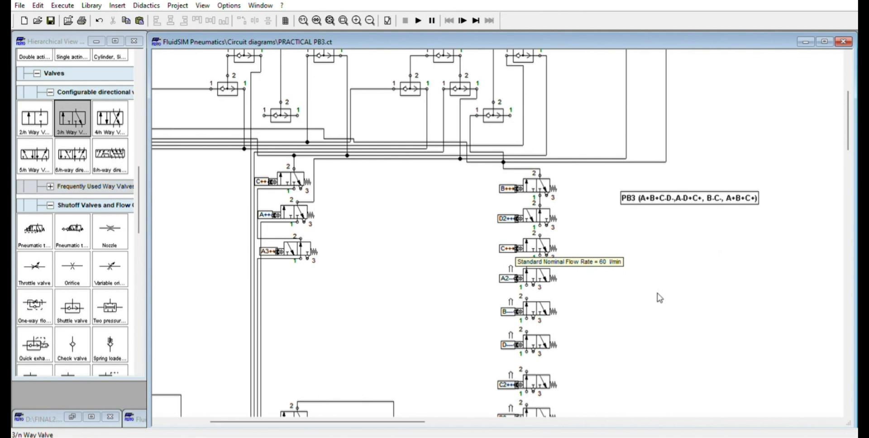
- Connect port 1 of the D2+++ valve to port 2 of the double-piloted 3/2 valve beside PB3
scroll(652, 276, "down", 6)
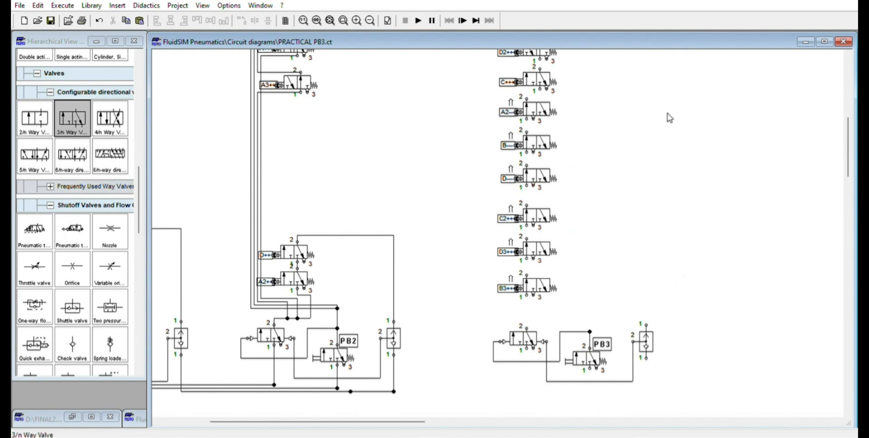
scroll(665, 109, "up", 1)
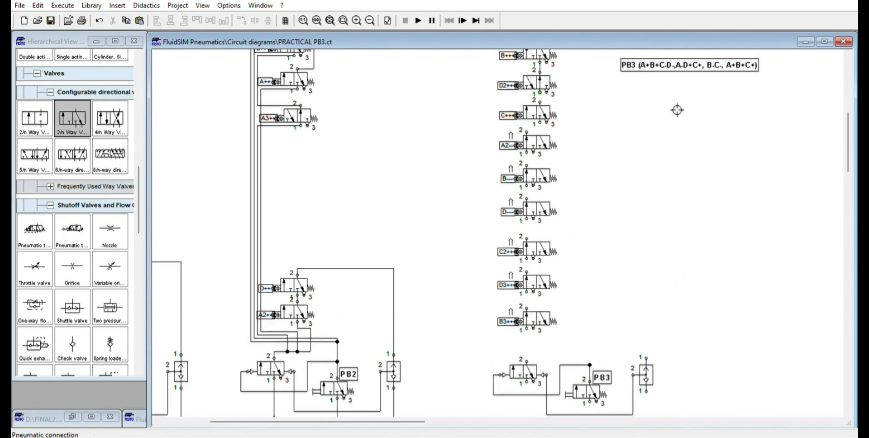
left_click_drag(540, 92, 526, 361)
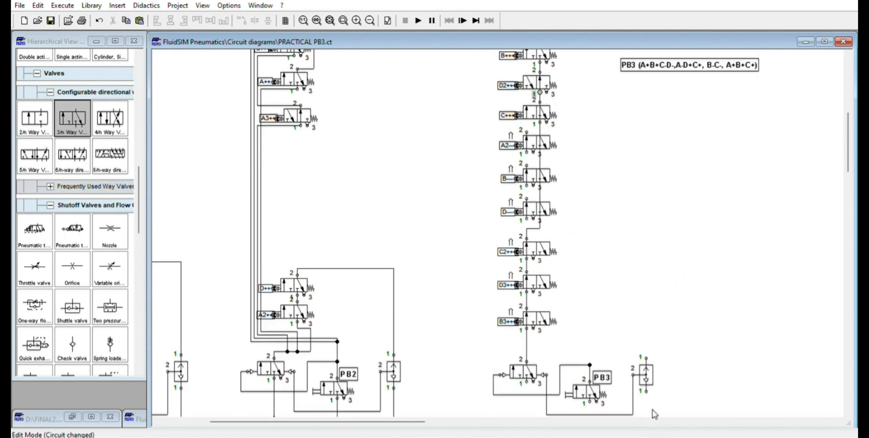
- Reroute the line from the D2+++ valve around the left side of the valve column, clear of the other roller valves
left_click(540, 192)
left_click_drag(681, 240, 591, 250)
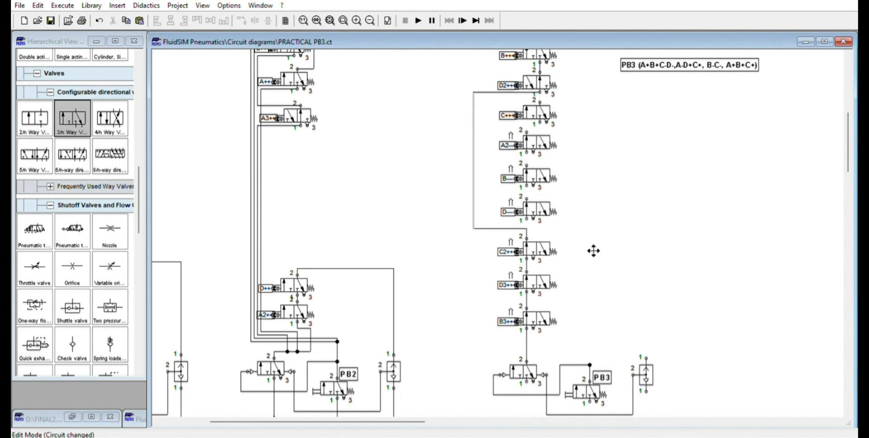
left_click_drag(661, 367, 597, 379)
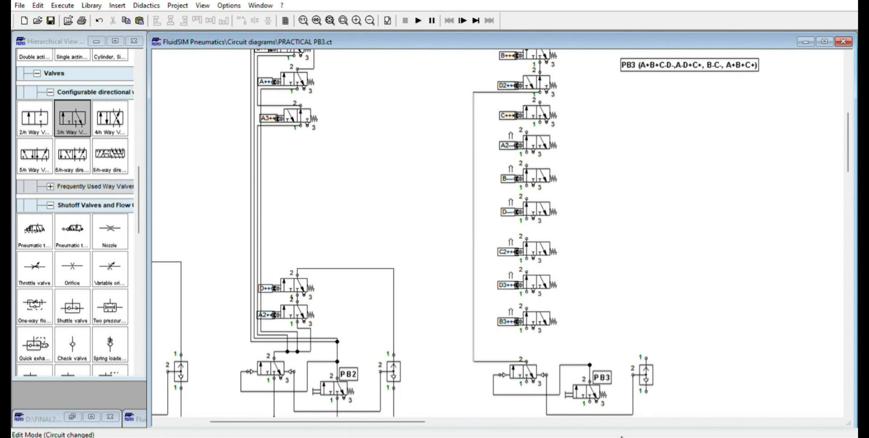
left_click_drag(633, 437, 634, 425)
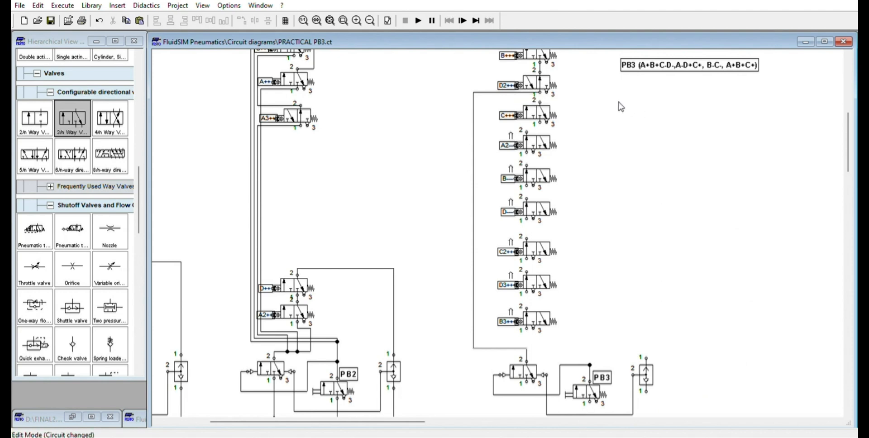
left_click_drag(626, 109, 626, 118)
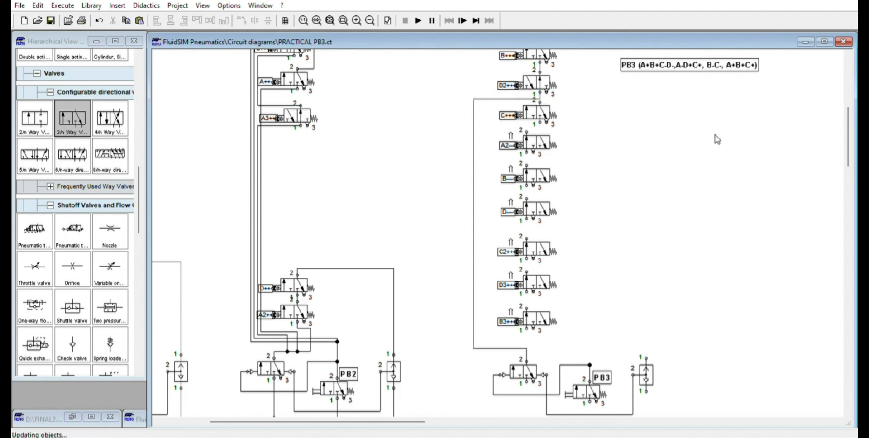
- Move the seven valves from C+++ to B3+++ slightly down, away from the D2+++ line
scroll(715, 137, "up", 2)
left_click_drag(638, 195, 706, 388)
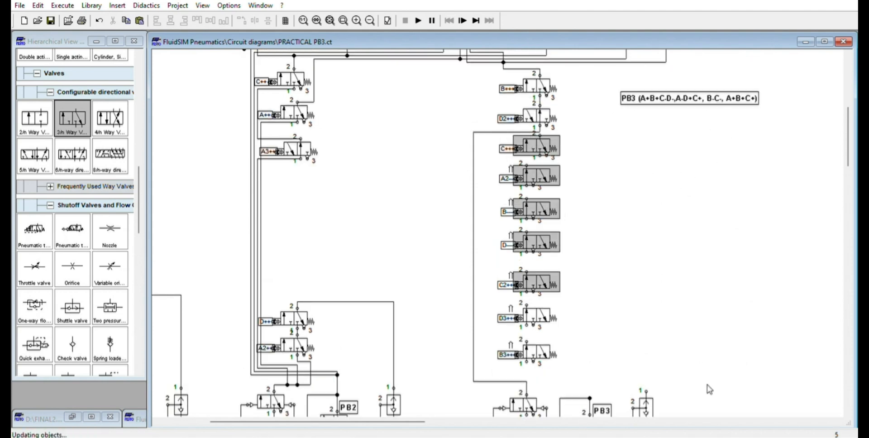
key("Down")
key("Down")
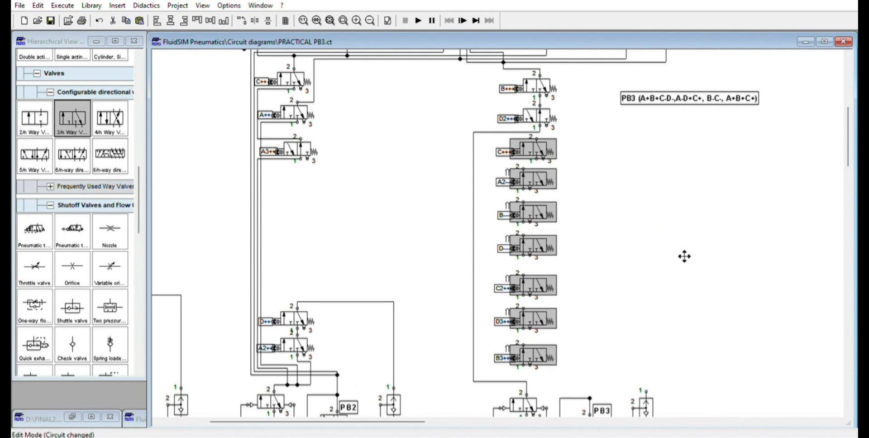
left_click(736, 250)
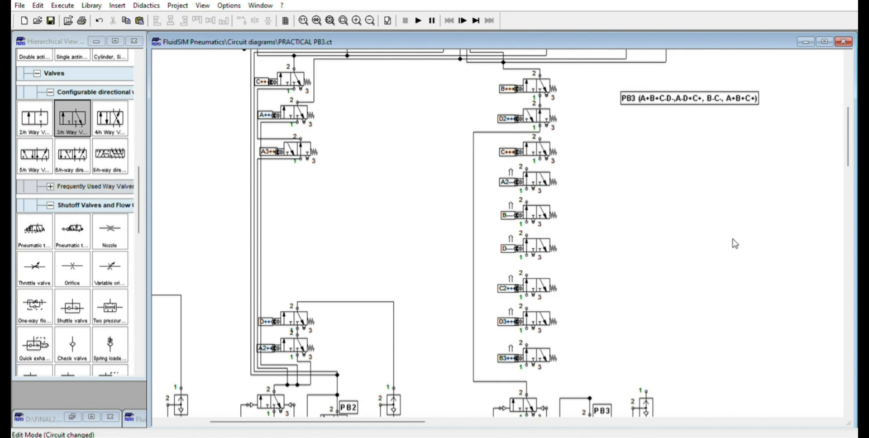
- Connect port 2 of the PB3 C+++ valve to the lower port of actuator C's vertical shuttle valve and space the valve and line apart
scroll(720, 184, "up", 8)
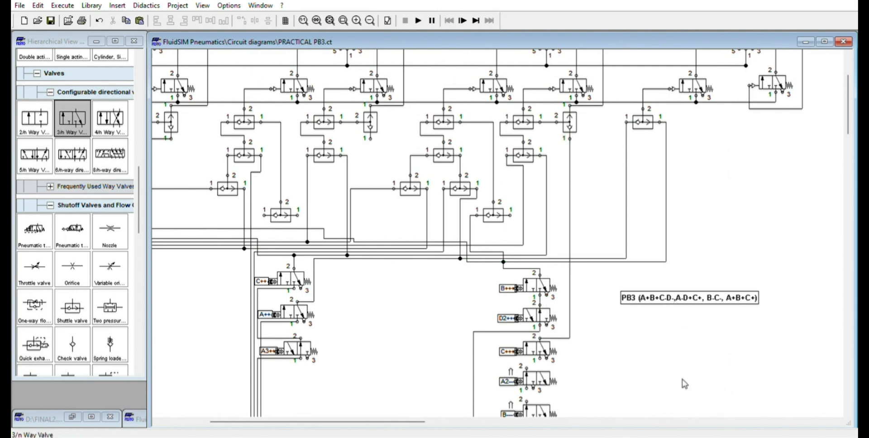
left_click_drag(670, 429, 679, 430)
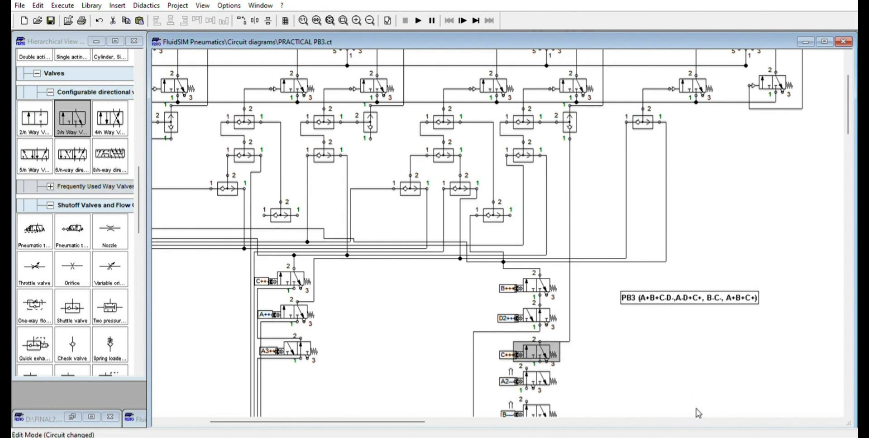
left_click(706, 419)
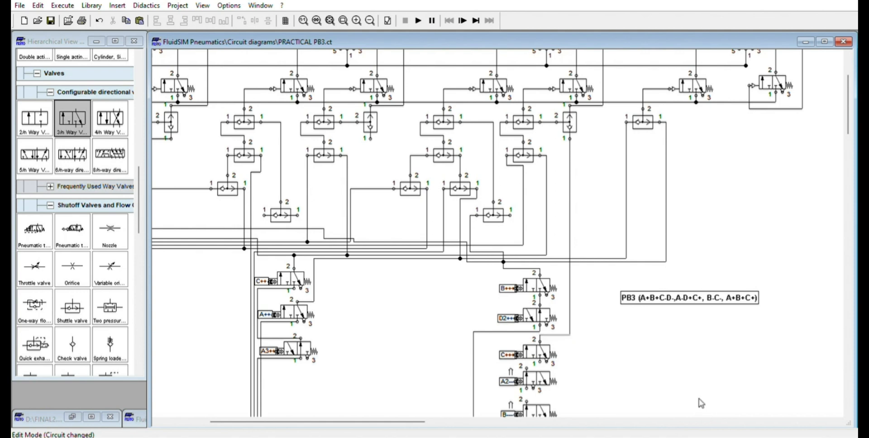
- Connect the lower port of actuator B's vertical shuttle valve to the line feeding from port 2 of the PB3 C+++ valve
scroll(467, 130, "up", 3)
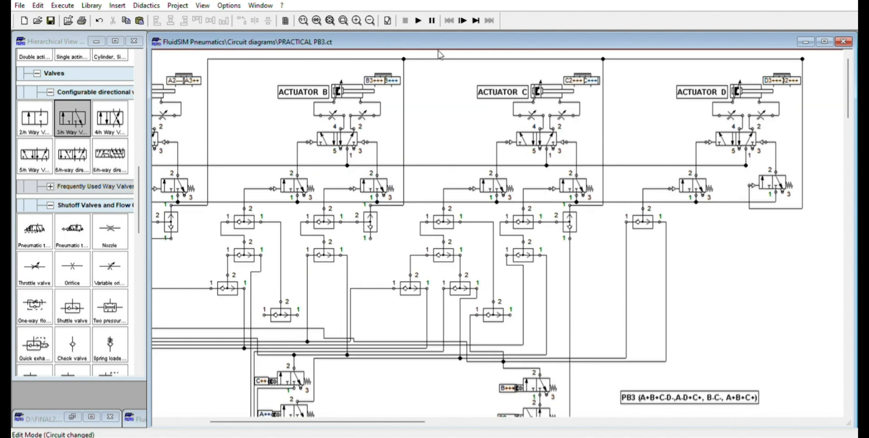
scroll(484, 200, "down", 3)
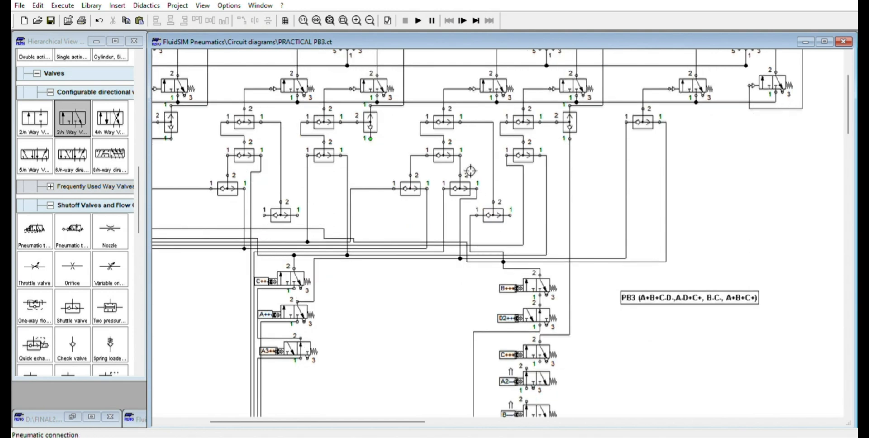
left_click_drag(680, 414, 706, 411)
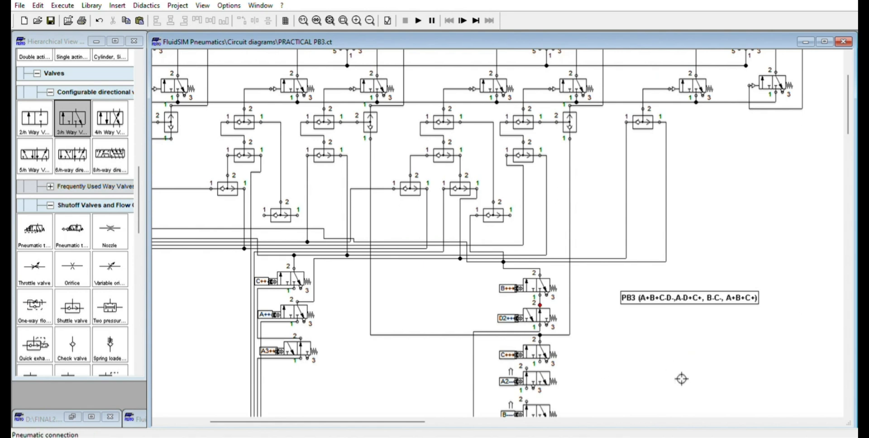
- Connect port 1 of the C+++ valve to port 2 of the A2--- valve and shift the B--- valve slightly down
scroll(705, 362, "down", 4)
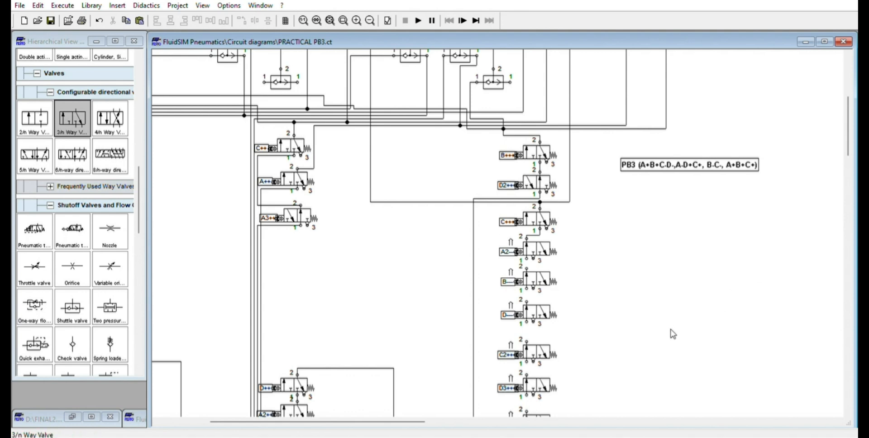
key("ctrl+z")
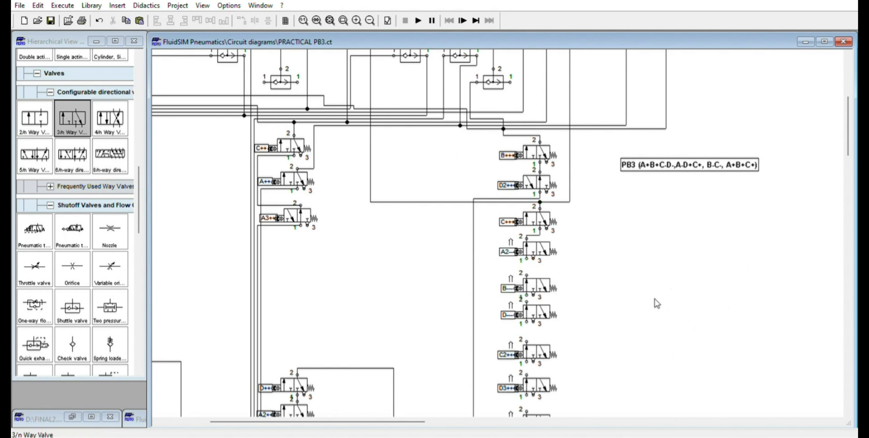
- Connect port 1 of the A2--- valve to the PB3 supply line and shift the new line and its junction beside the parallel line
scroll(662, 332, "down", 3)
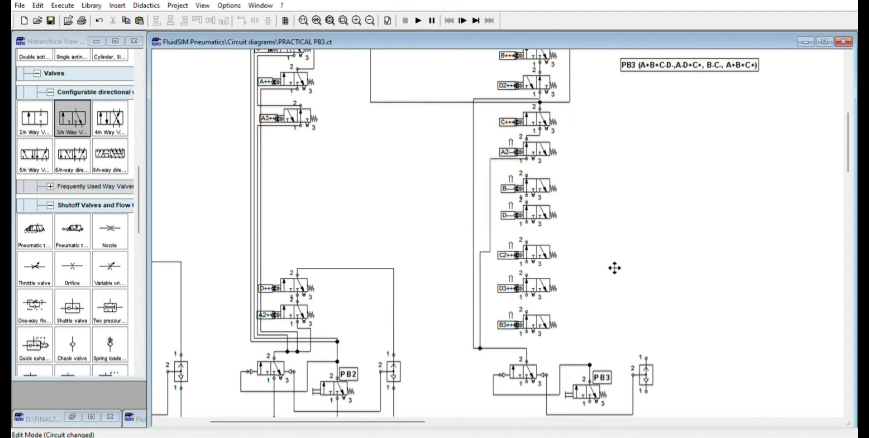
left_click_drag(614, 268, 601, 278)
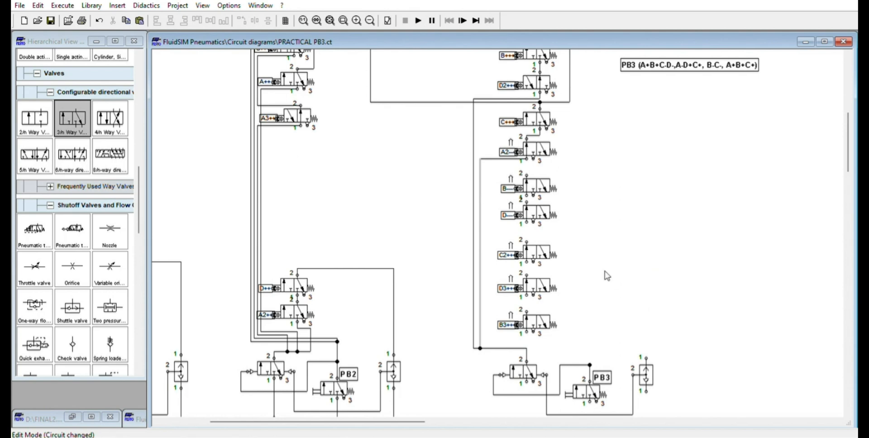
scroll(607, 380, "down", 1)
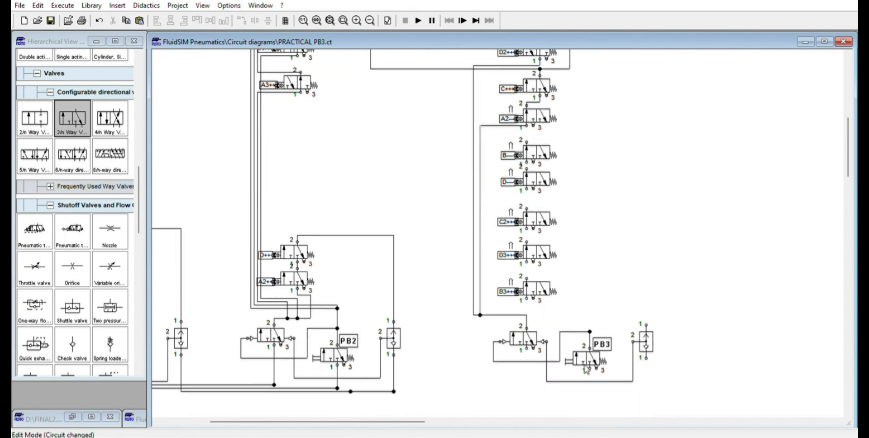
left_click_drag(603, 388, 603, 384)
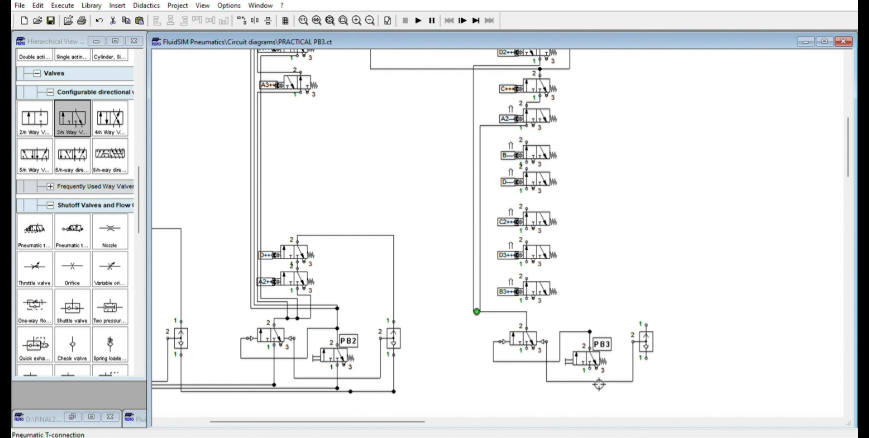
left_click_drag(599, 384, 602, 385)
key("ctrl+z")
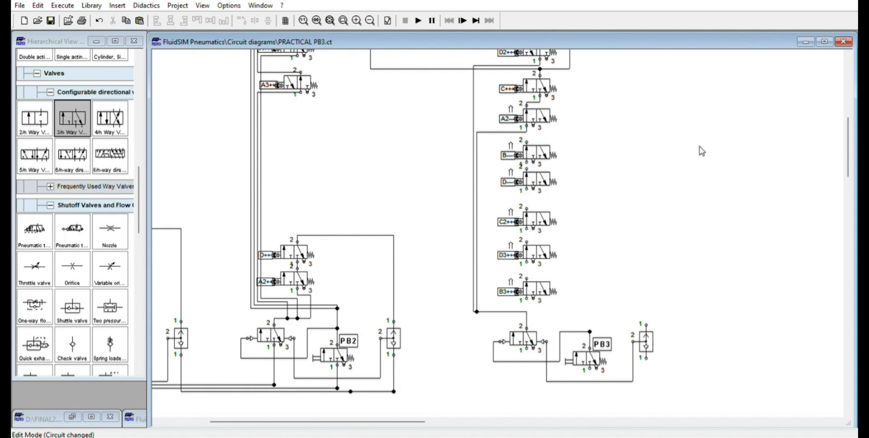
- Connect port 2 of the B--- valve to actuator C's lowest shuttle valve and branch that line to actuator B's lowest shuttle valve
scroll(765, 126, "up", 3)
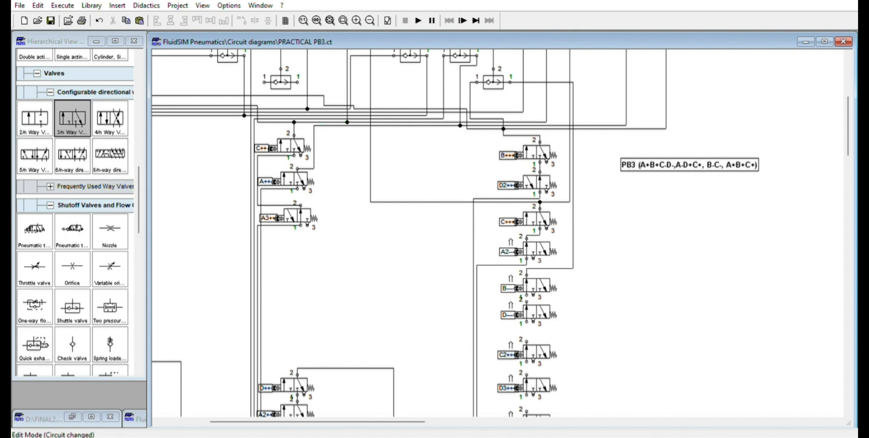
scroll(274, 221, "left", 5)
scroll(274, 220, "up", 5)
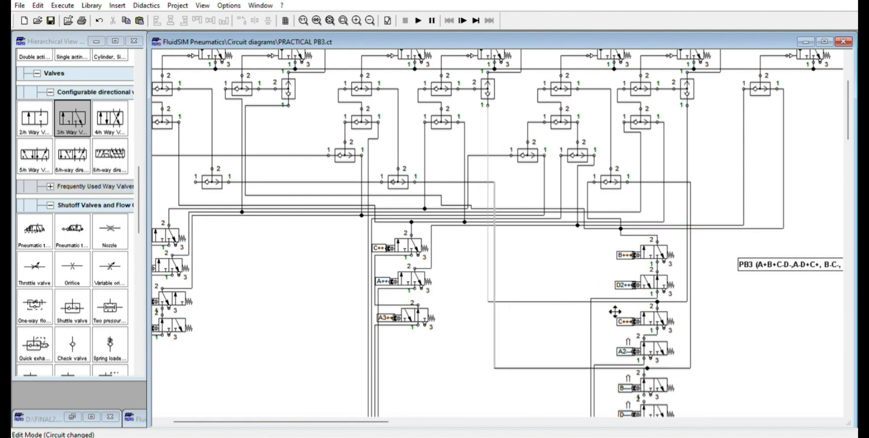
- Undo the branch to actuator B's lowest shuttle valve and connect the right port of actuator A's lowest shuttle valve to the B--- line
key("ctrl+z")
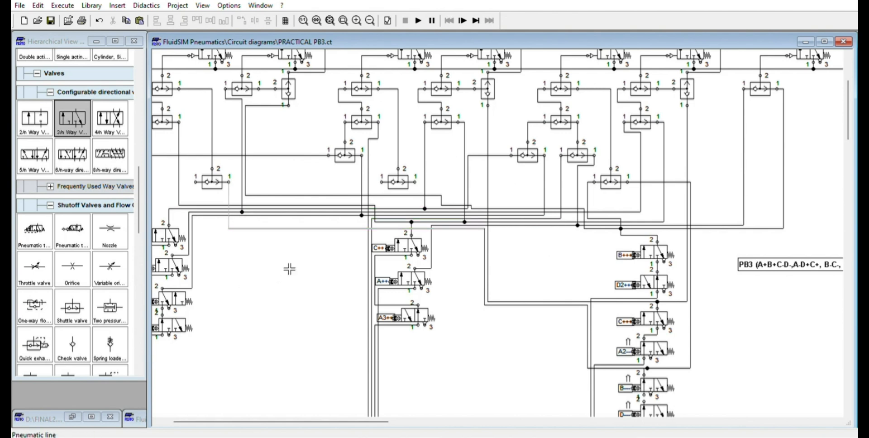
left_click_drag(289, 268, 456, 285)
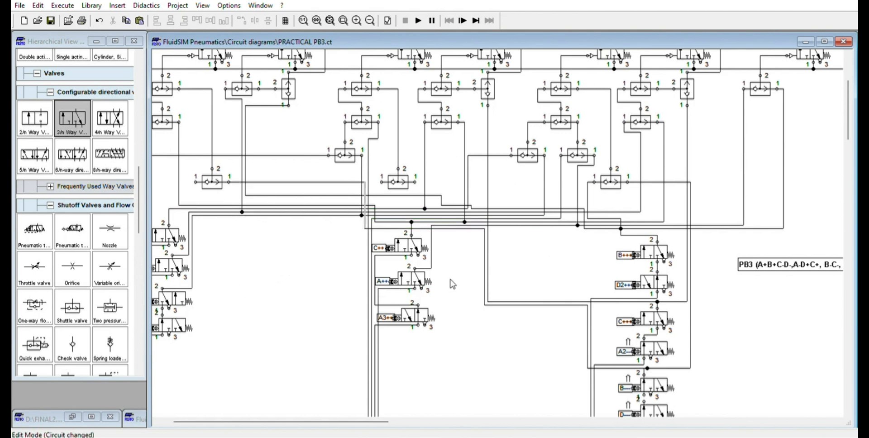
left_click(597, 366)
- Shift the D--- valve slightly down below B--- and connect its port 1 to the PB3 supply line, routed clear of the C2+++ valve
scroll(704, 306, "down", 4)
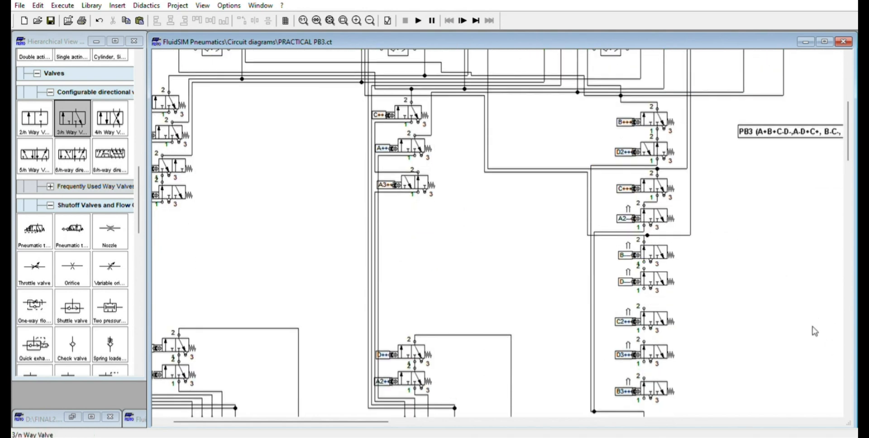
left_click_drag(644, 268, 654, 284)
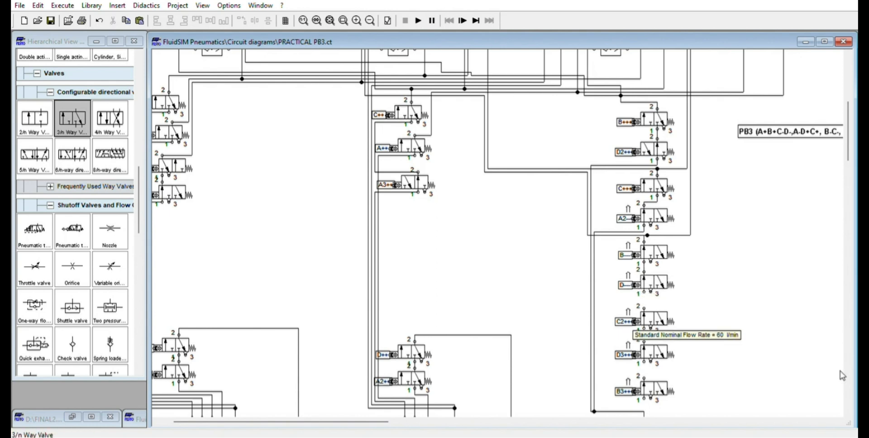
scroll(842, 376, "down", 3)
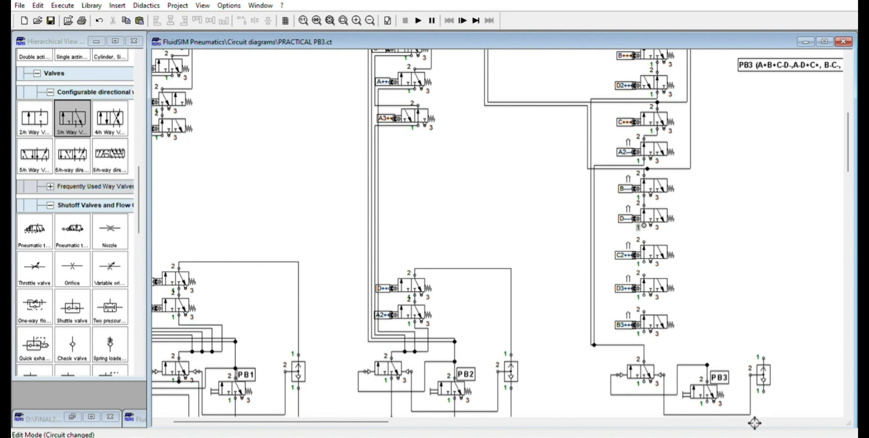
left_click_drag(755, 425, 756, 425)
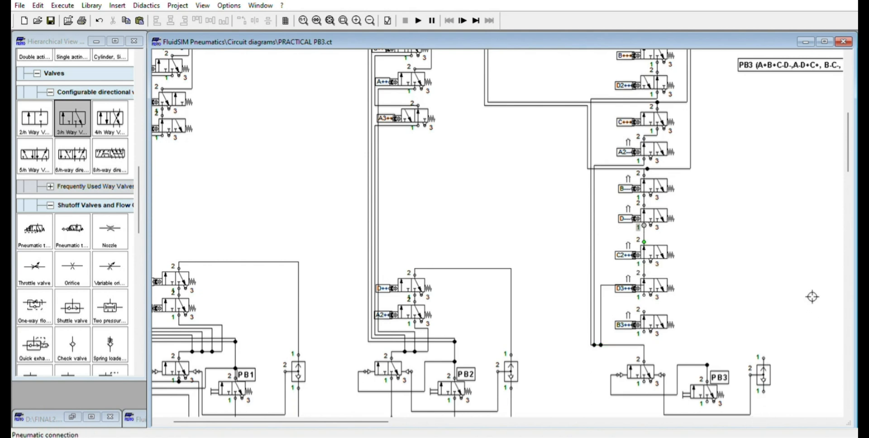
left_click_drag(806, 289, 751, 309)
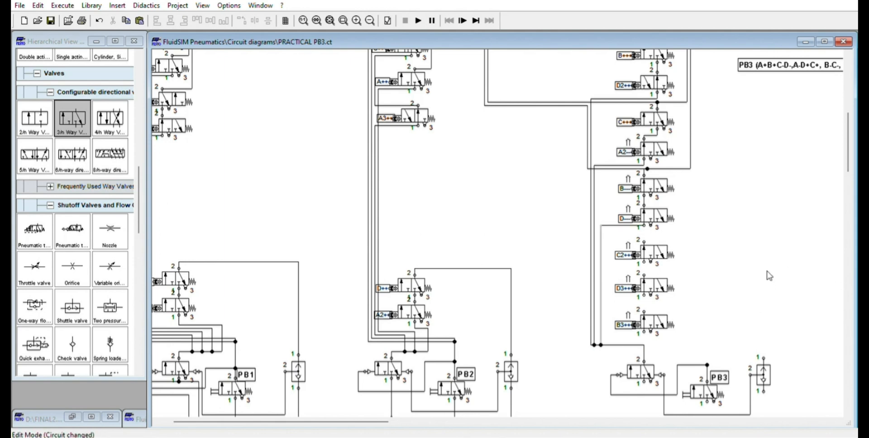
left_click_drag(776, 276, 781, 283)
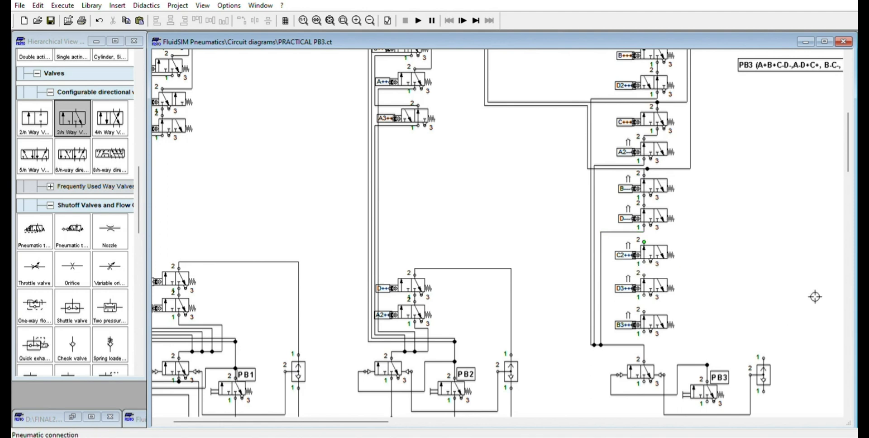
- Wire C2+++, D3+++ and B3+++ in series from the PB3 supply line to PB3's shuttle valve, and join that shuttle's lower port to PB2's shuttle
left_click_drag(764, 358, 644, 241)
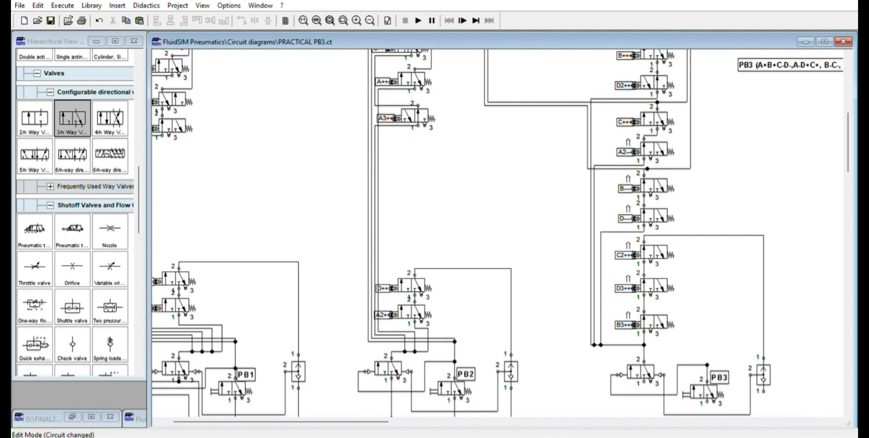
scroll(770, 340, "down", 3)
left_click_drag(763, 292, 511, 325)
- Connect the right port of actuator A's lowest shuttle valve to the PB3 supply line
scroll(790, 346, "up", 8)
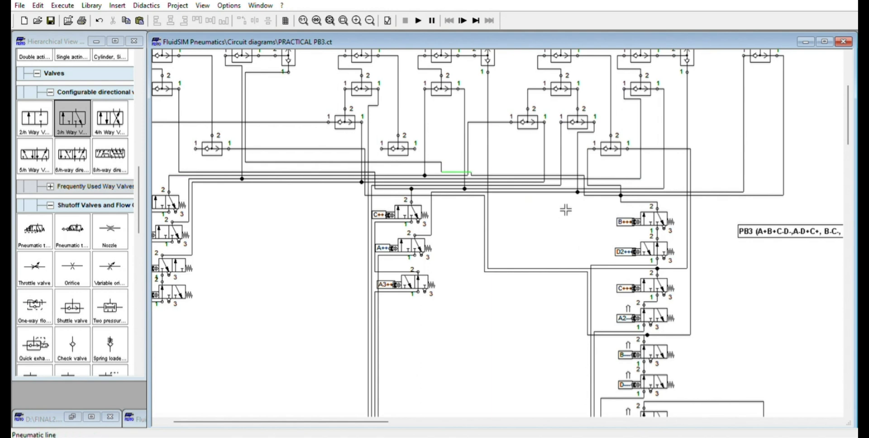
scroll(590, 217, "down", 4)
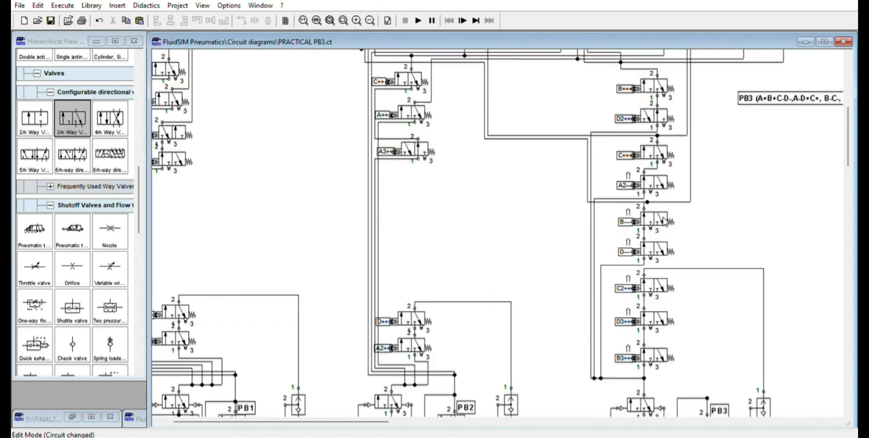
scroll(398, 92, "up", 2)
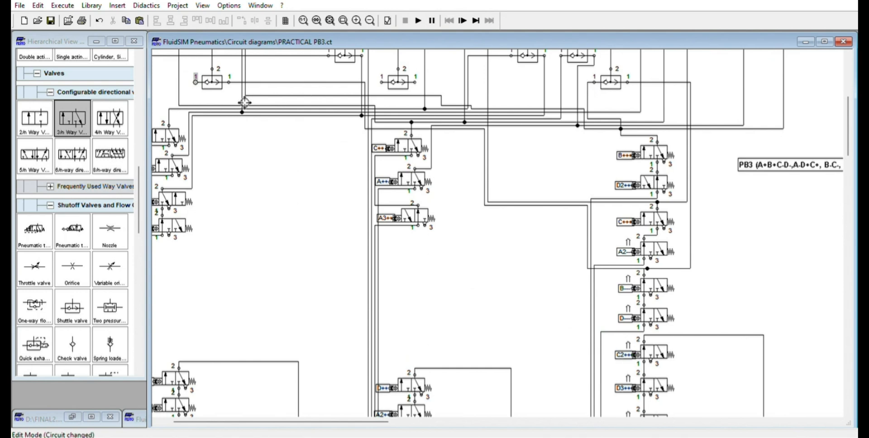
scroll(664, 232, "down", 1)
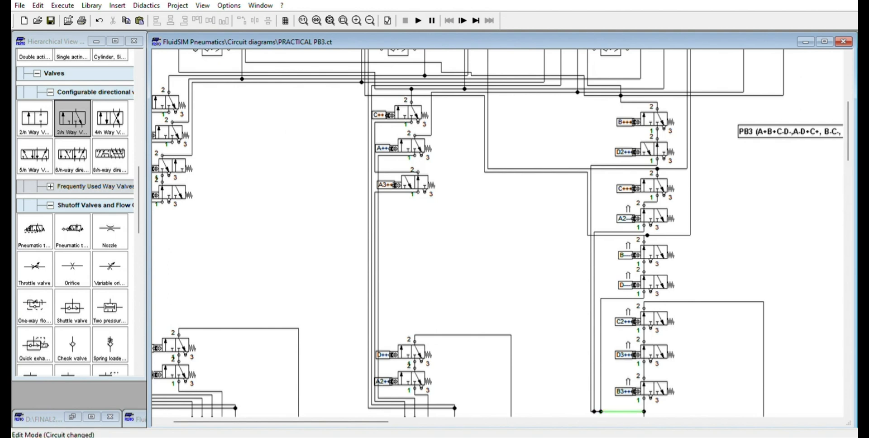
left_click_drag(188, 301, 225, 300)
left_click_drag(297, 305, 449, 290)
scroll(449, 289, "up", 5)
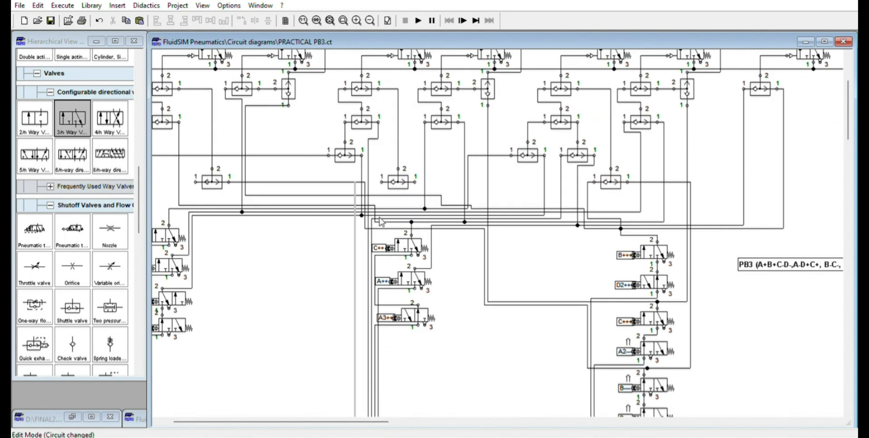
- Move the B--- line to the left port of actuator A's lowest shuttle valve and reroute the supply line down beside the PB3 valve column
left_click_drag(381, 217, 387, 268)
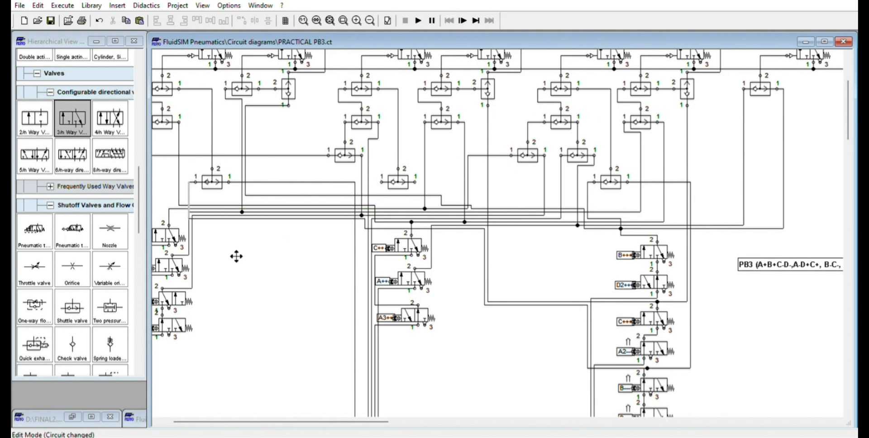
left_click_drag(243, 261, 230, 251)
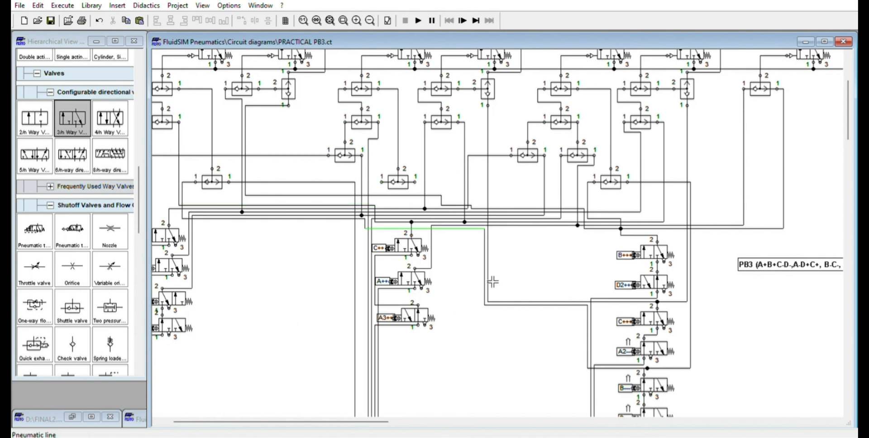
scroll(620, 303, "down", 5)
scroll(449, 215, "up", 3)
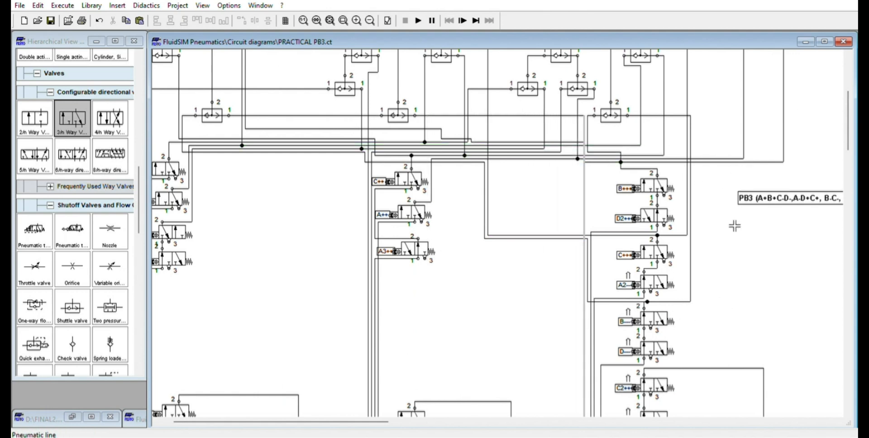
left_click_drag(584, 231, 674, 234)
scroll(653, 140, "down", 5)
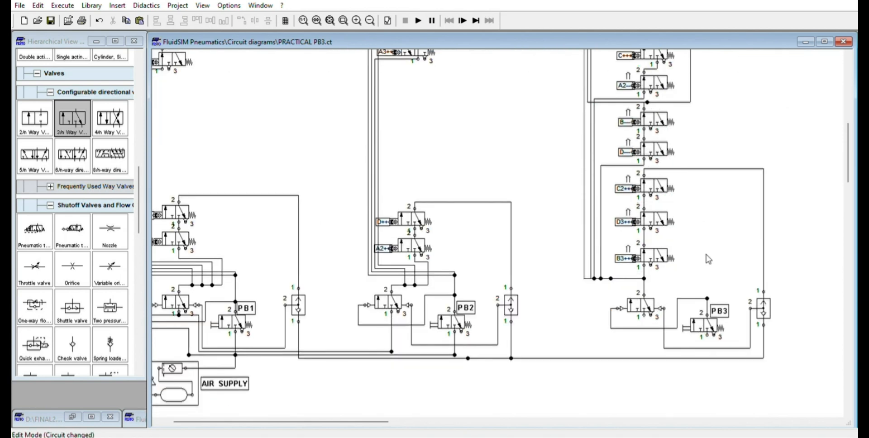
- Attach the supply line to the left port of actuator A's lowest shuttle valve and raise its horizontal run just above the parallel lines
scroll(719, 281, "up", 7)
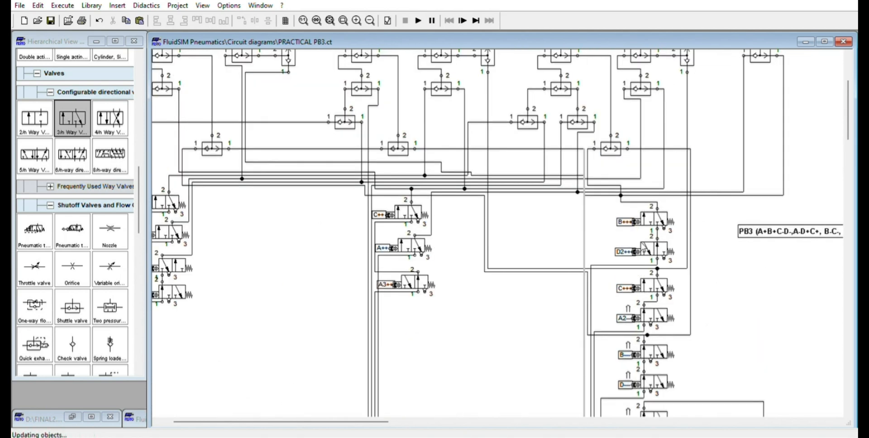
left_click_drag(615, 219, 617, 228)
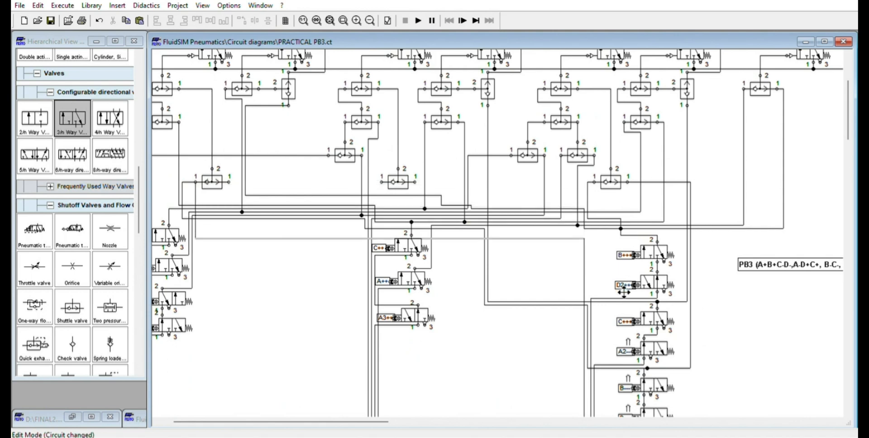
left_click_drag(625, 279, 625, 247)
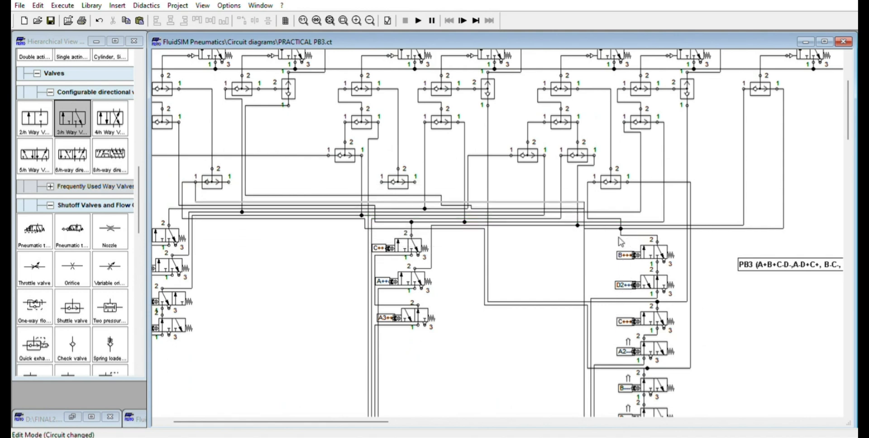
- Raise the supply line's lower run above the neighbouring PB3 junctions and reconnect the B--- line to the right port of actuator A's lowest shuttle valve
scroll(621, 241, "down", 5)
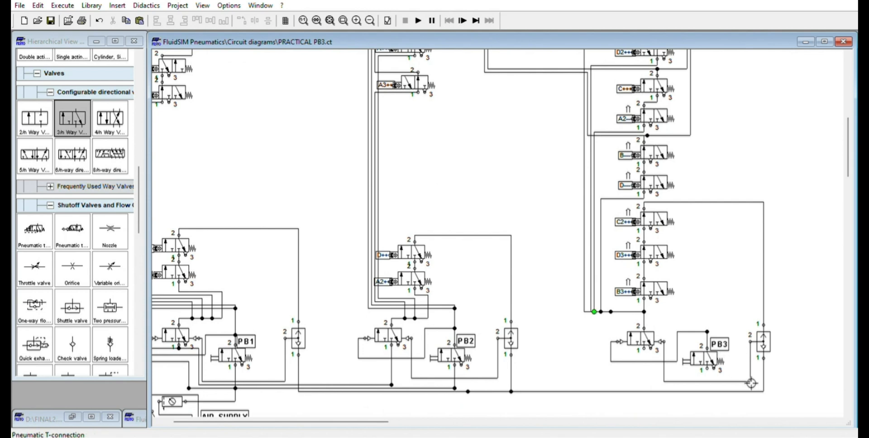
left_click(751, 383)
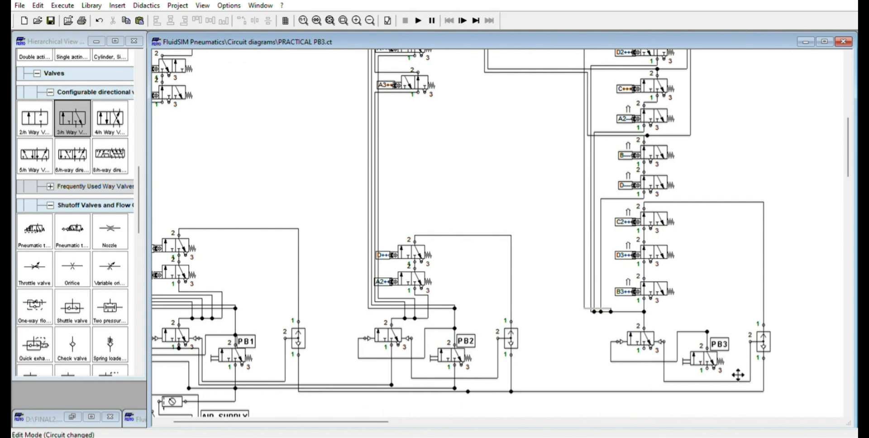
scroll(737, 371, "up", 5)
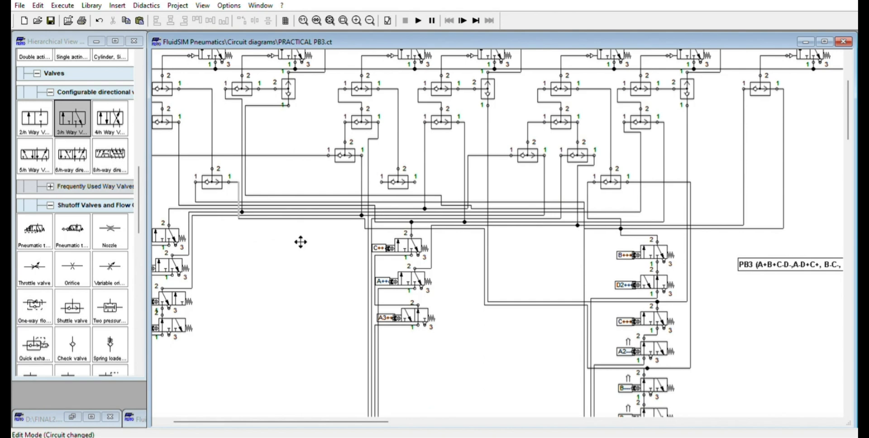
scroll(524, 219, "down", 8)
scroll(525, 220, "up", 4)
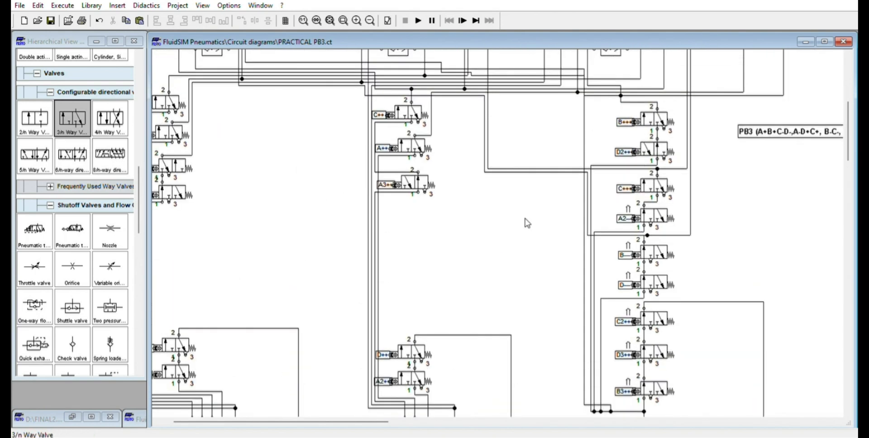
scroll(528, 222, "up", 4)
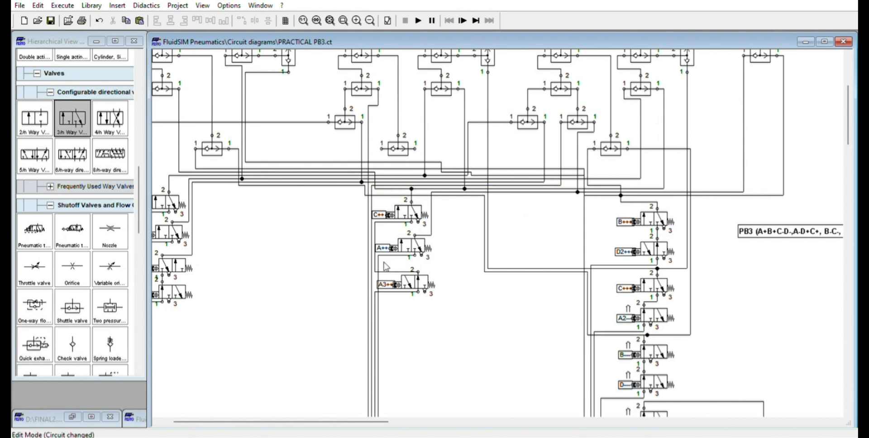
scroll(476, 160, "up", 3)
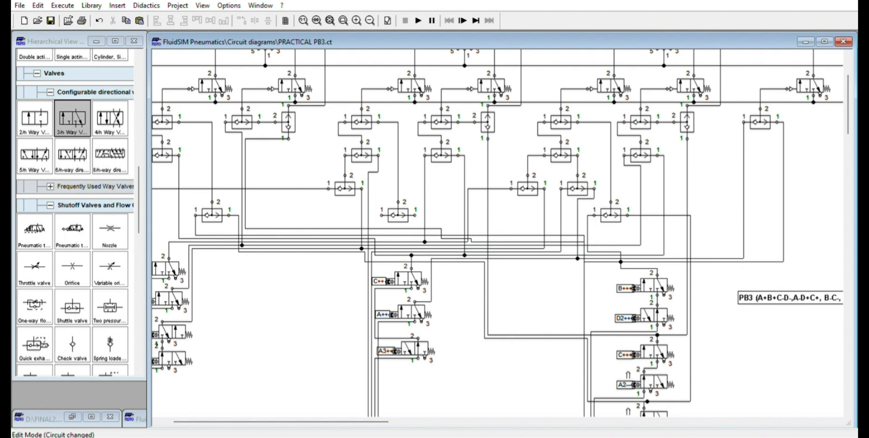
scroll(466, 236, "right", 3)
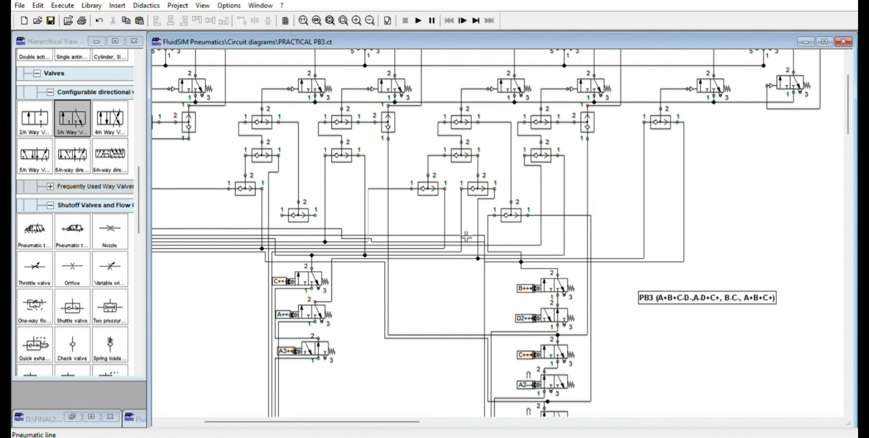
- Connect the right port of actuator B's lowest shuttle valve to the B--- line and set its horizontal run just above the parallel lines
left_click_drag(466, 236, 467, 236)
scroll(452, 217, "down", 3)
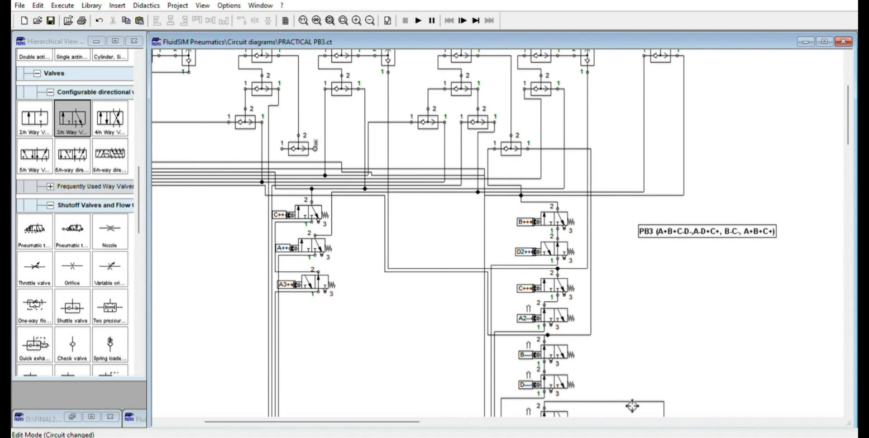
key("ctrl+z")
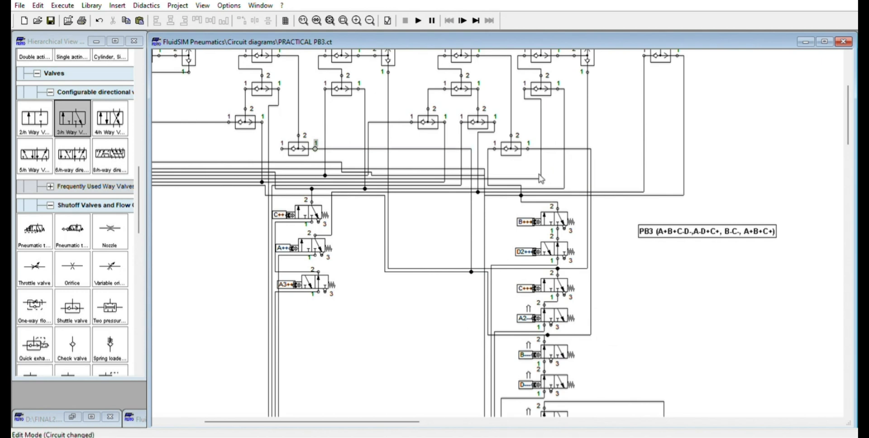
key("ctrl+z")
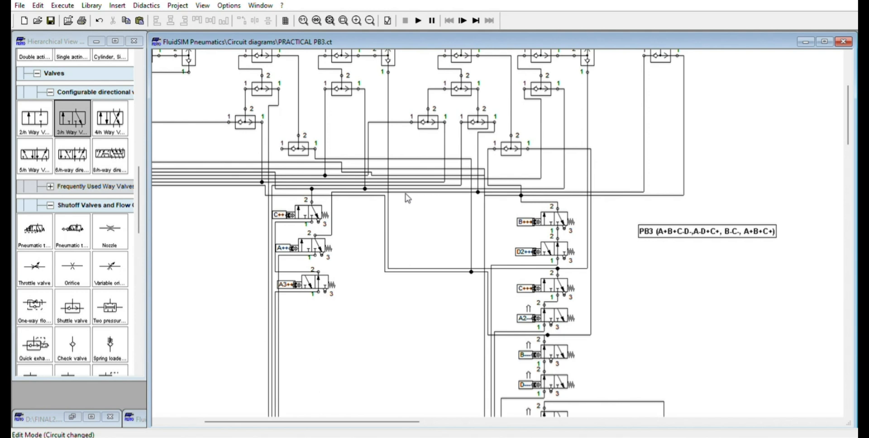
- Connect the left port of actuator B's lowest shuttle valve to the PB3 supply line and shift its vertical run between the PB2 and PB3 valve columns
scroll(406, 196, "down", 2)
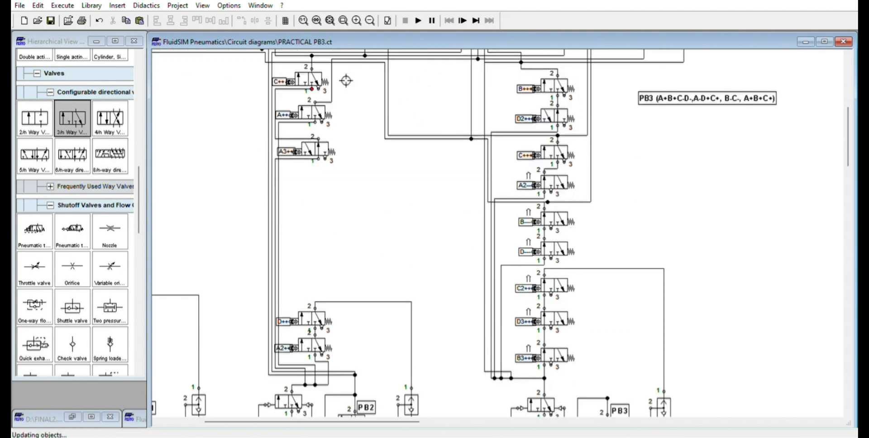
scroll(369, 100, "up", 1)
scroll(369, 101, "down", 1)
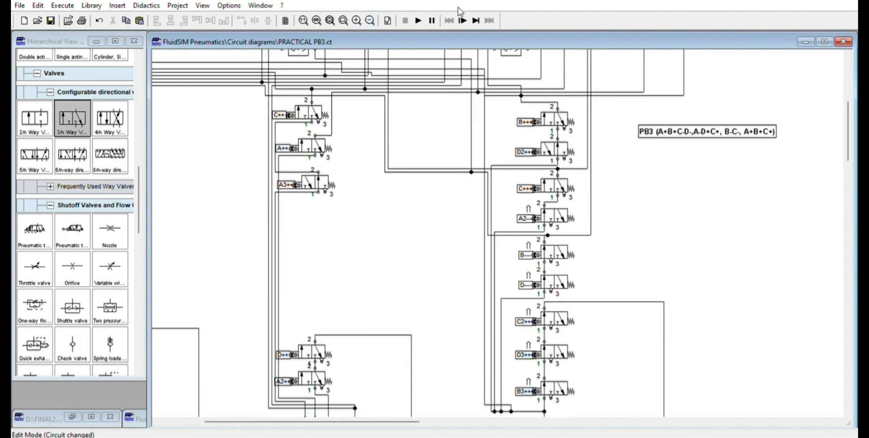
left_click(370, 21)
scroll(368, 129, "up", 1)
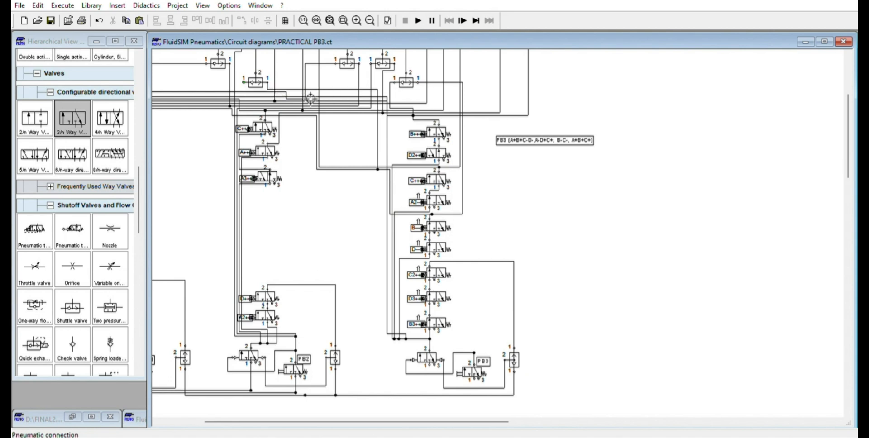
left_click_drag(521, 418, 522, 417)
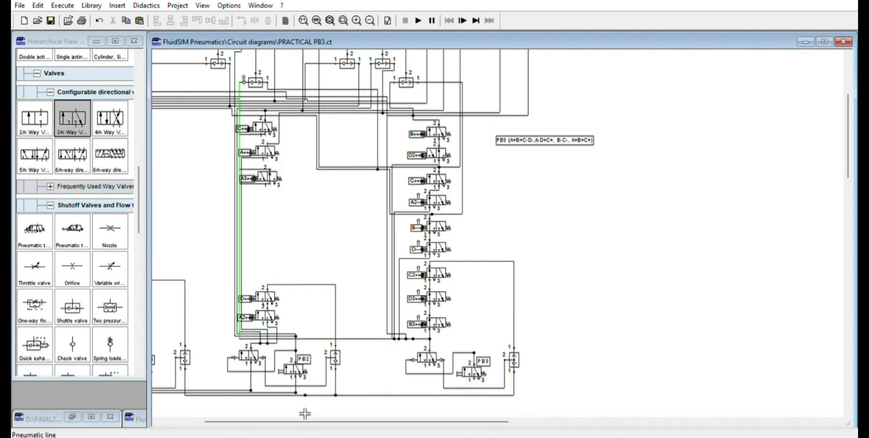
left_click_drag(305, 413, 399, 388)
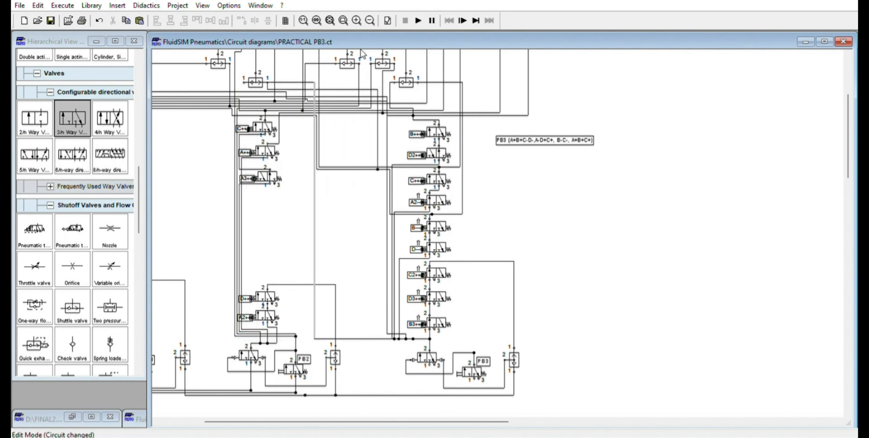
- Reroute the new supply line's upper part around the PB2 valve column and raise its lower run above the neighbouring PB3 junctions
left_click_drag(345, 101, 362, 256)
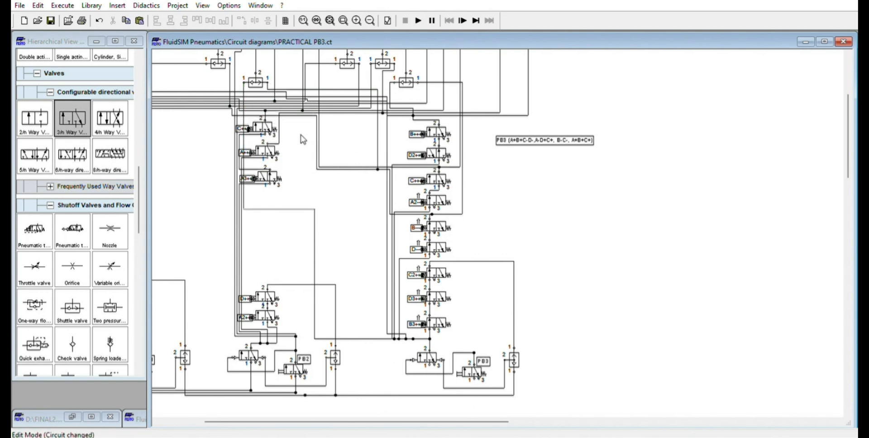
left_click_drag(310, 142, 286, 146)
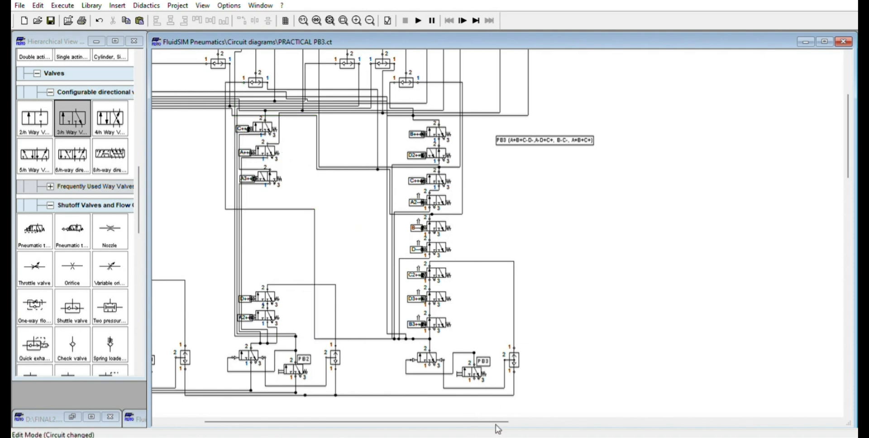
left_click_drag(466, 411, 469, 407)
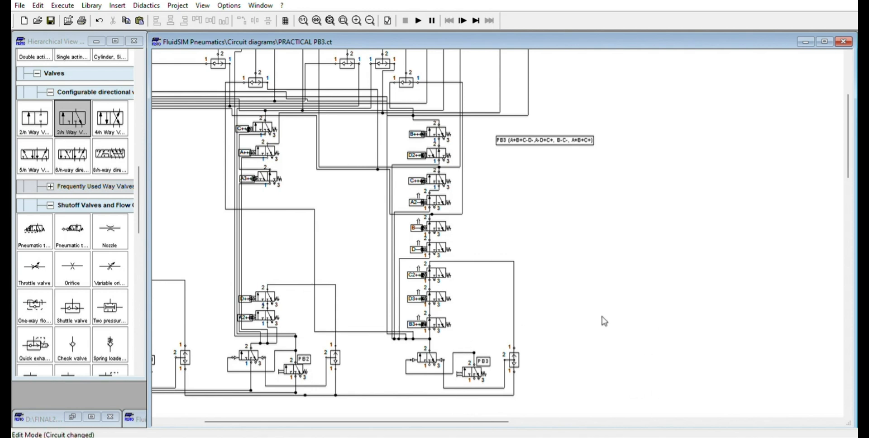
- Delete the PB3 sequence label beside the PB3 valve column
left_click_drag(424, 421, 380, 421)
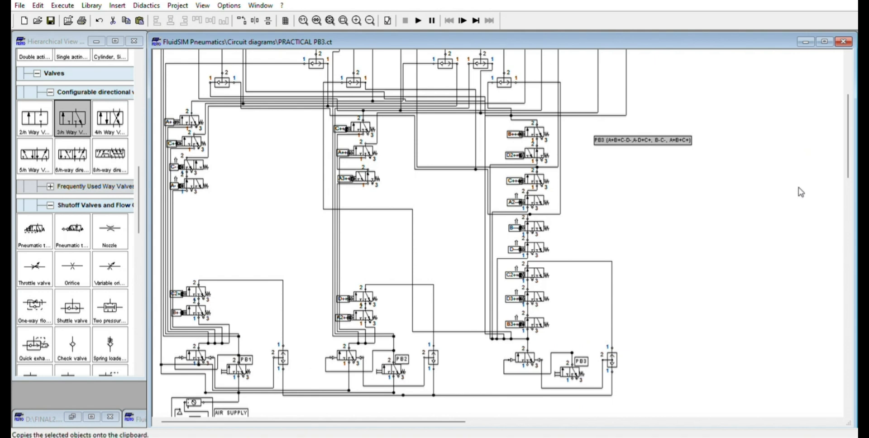
key("Delete")
scroll(488, 419, "up", 1)
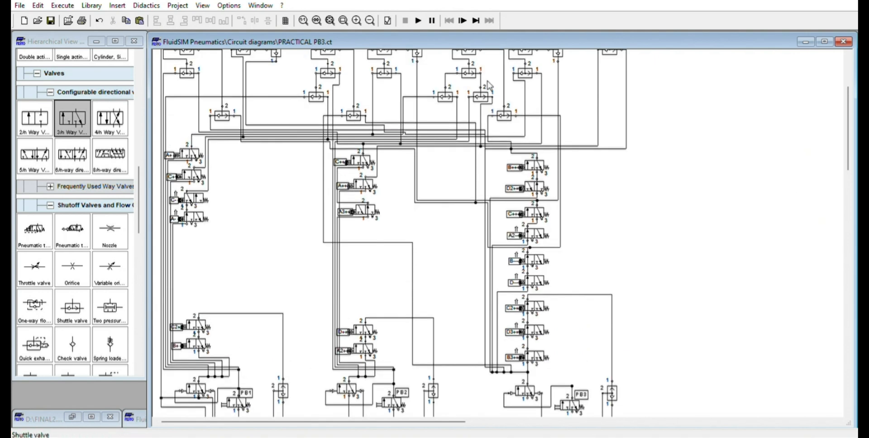
- Run a test simulation of the complete circuit in PRACTICAL PB3.ct and stop it
left_click(369, 20)
scroll(473, 366, "up", 2)
scroll(476, 349, "up", 1)
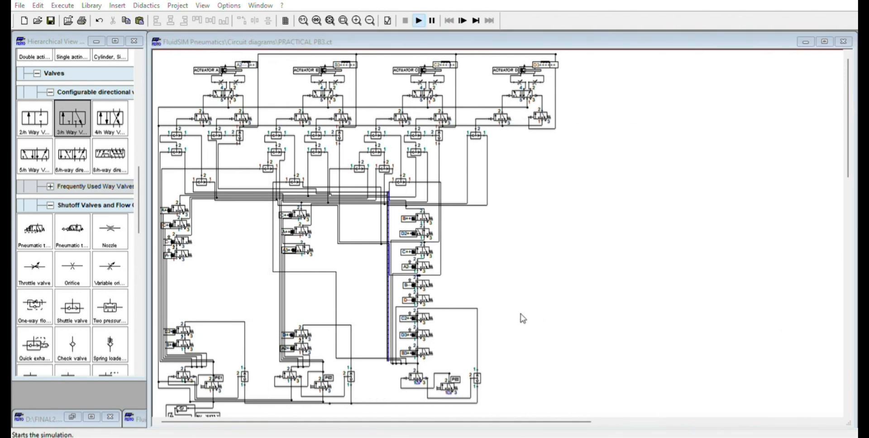
left_click(507, 284)
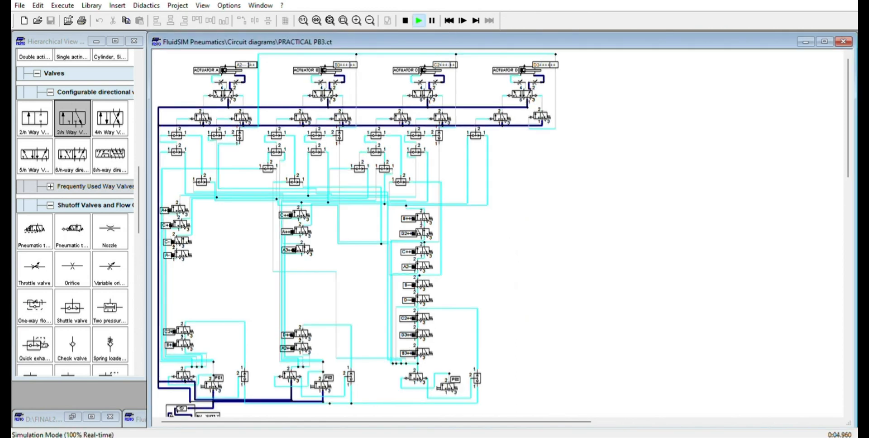
left_click(405, 20)
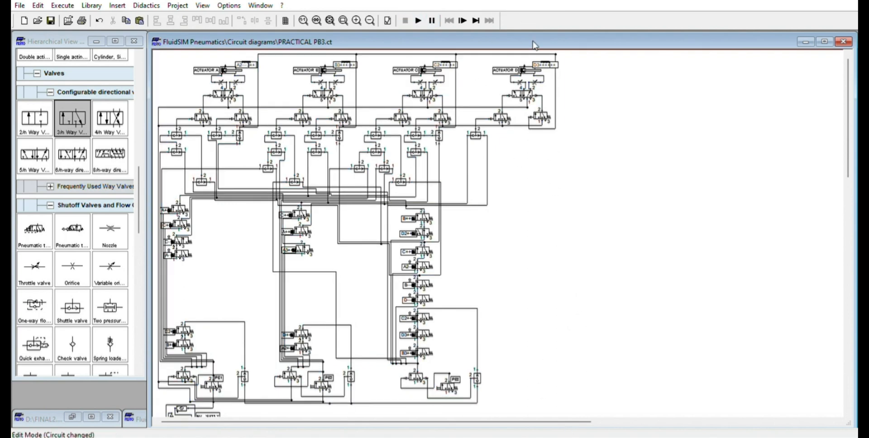
- Connect port 1 of the PB3 pilot-operated valve and port 1 of the PB3 push-button valve to the air supply line
scroll(632, 322, "down", 7)
scroll(669, 238, "up", 2)
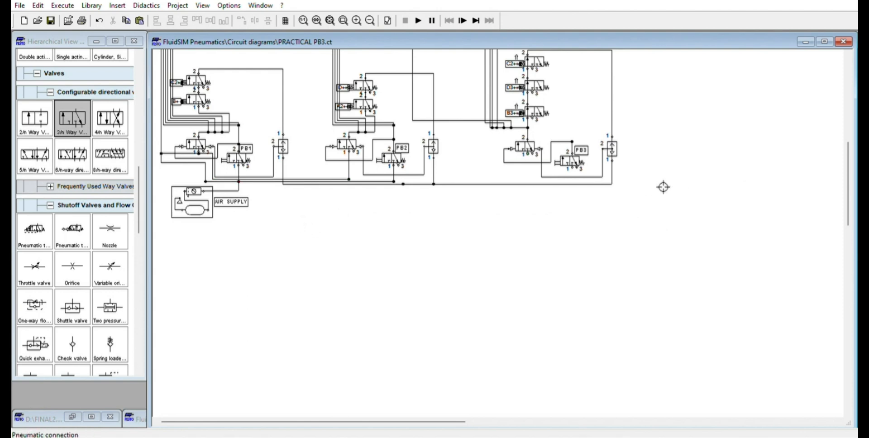
mouse_move(307, 226)
left_mouse_down()
mouse_move(297, 217)
mouse_move(303, 229)
left_mouse_up()
left_click_drag(717, 204, 665, 234)
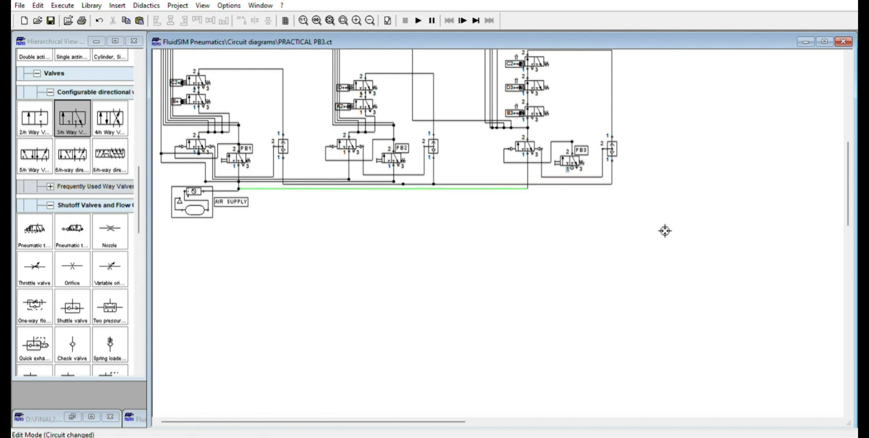
scroll(676, 242, "up", 5)
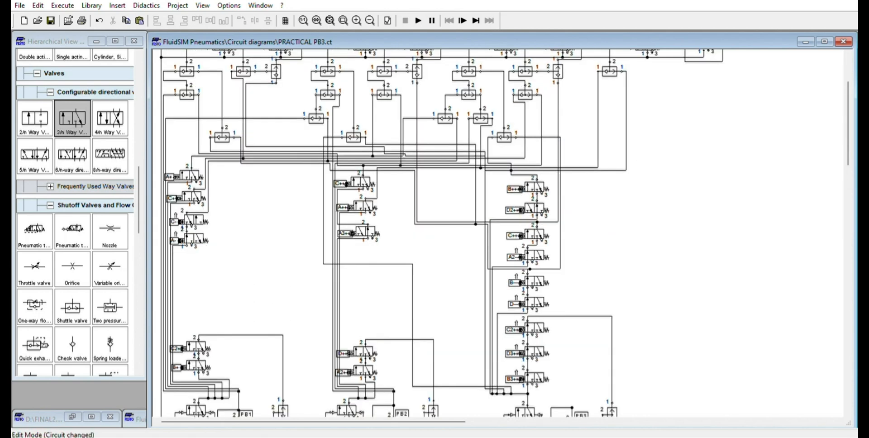
scroll(471, 118, "down", 3)
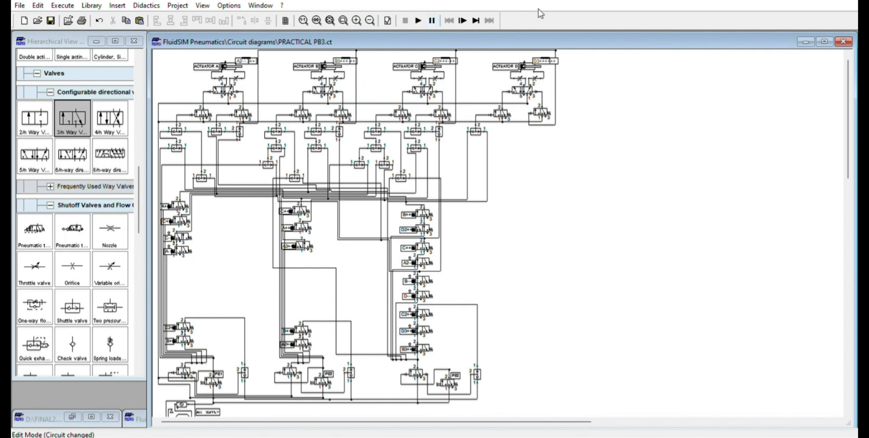
- Simulate the rearranged circuit in PRACTICAL PB 3.ct, then return to edit mode
key("F9")
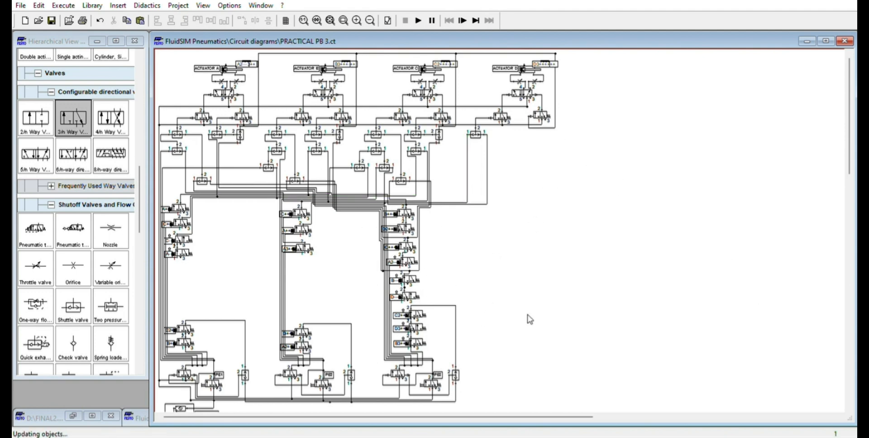
left_click_drag(380, 204, 457, 353)
left_click(615, 215)
left_click(418, 20)
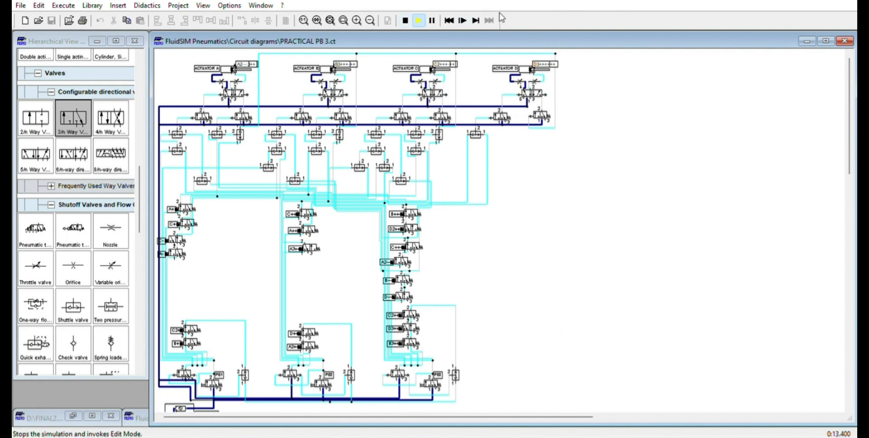
left_click(405, 20)
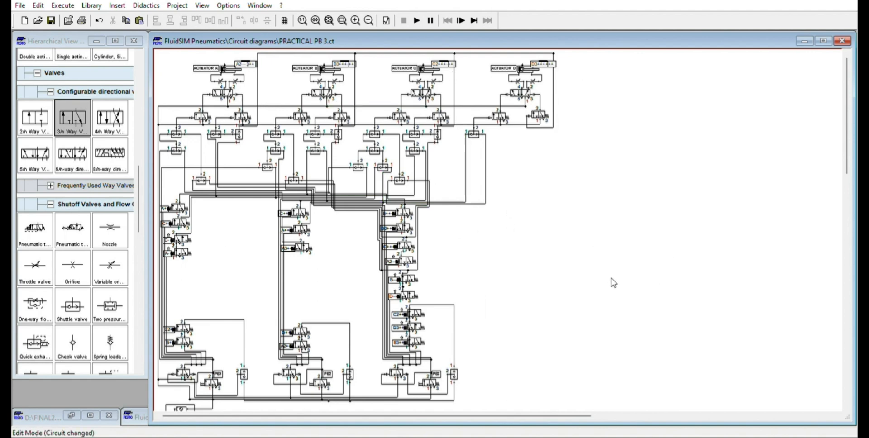
- Move the air supply unit with its AIR SUPPLY label further down to free space below the push-button valves
scroll(603, 270, "down", 1)
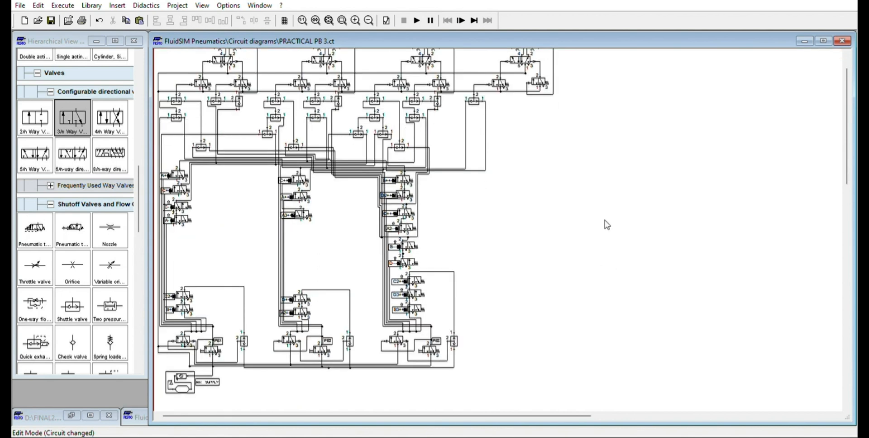
scroll(552, 260, "down", 2)
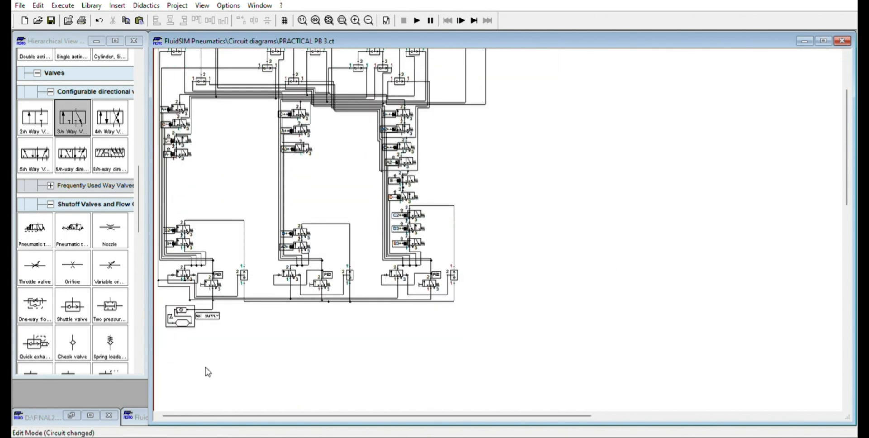
left_click_drag(200, 361, 161, 299)
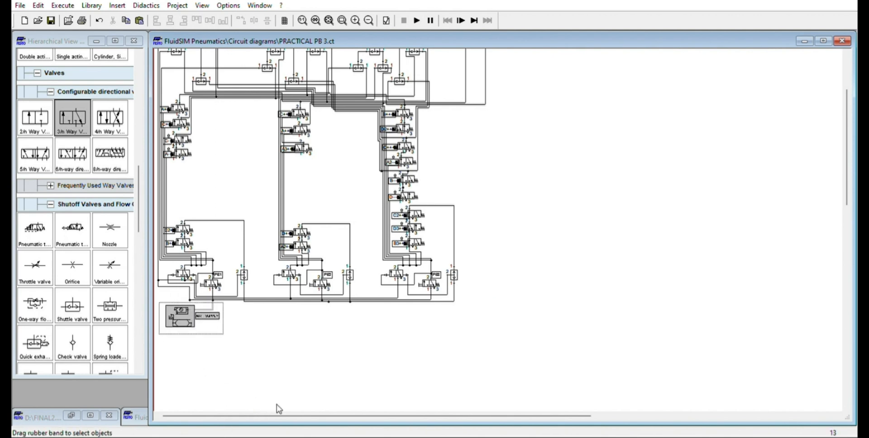
left_click_drag(233, 383, 242, 434)
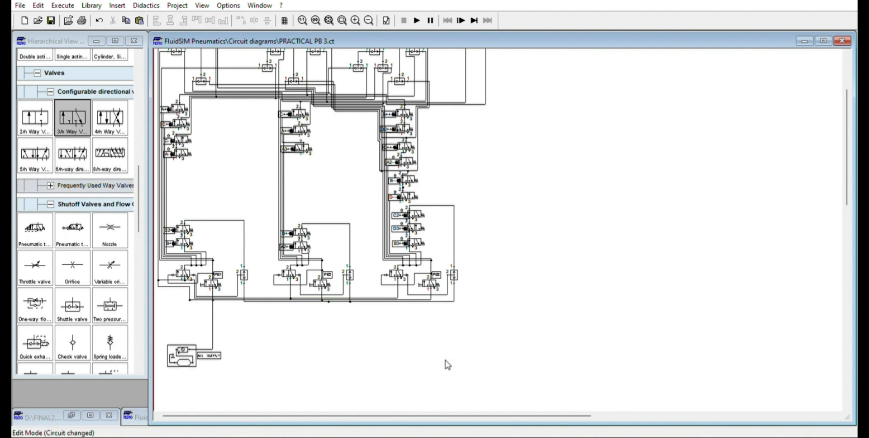
scroll(457, 370, "up", 3)
scroll(457, 370, "down", 4)
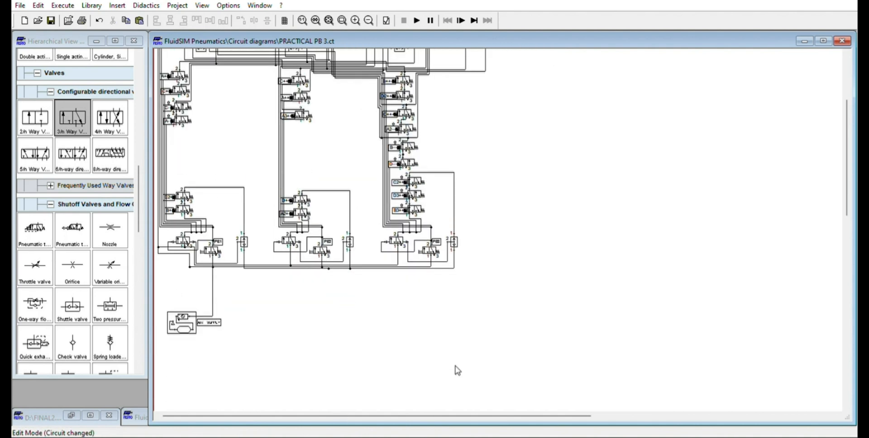
- Place a 3/n way valve below the PB2 valves and configure it with manual push-button actuation and a spring return
left_click(356, 20)
scroll(310, 251, "down", 5)
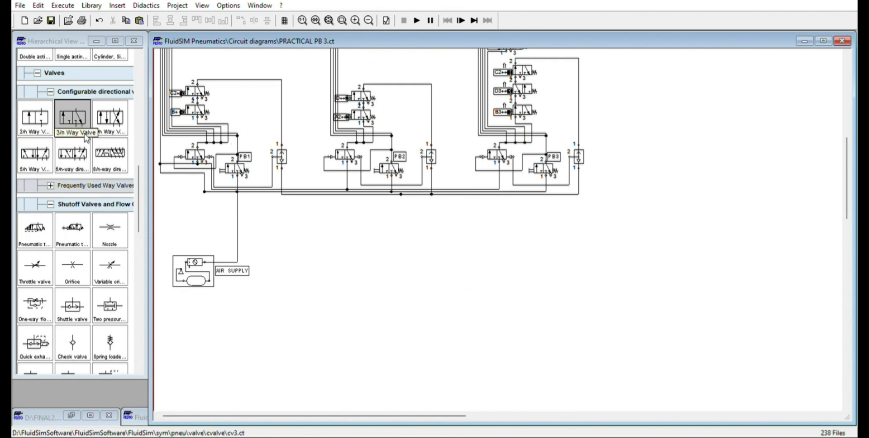
left_click_drag(87, 138, 507, 289)
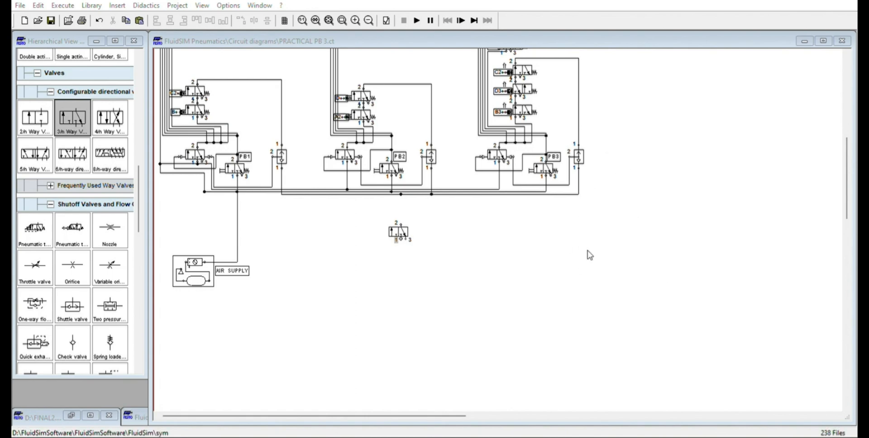
left_click(511, 304)
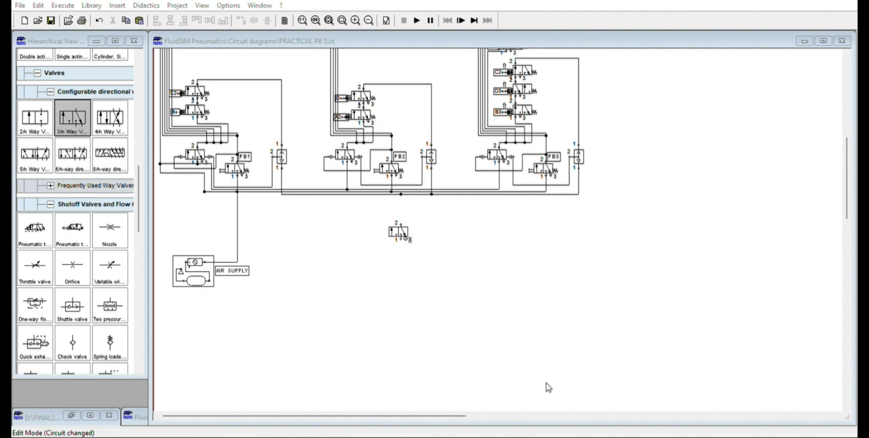
left_click(506, 339)
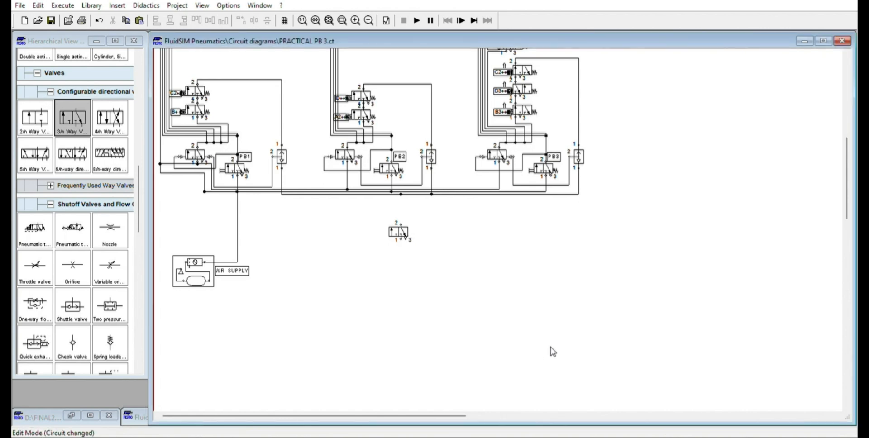
key("Right")
key("Right")
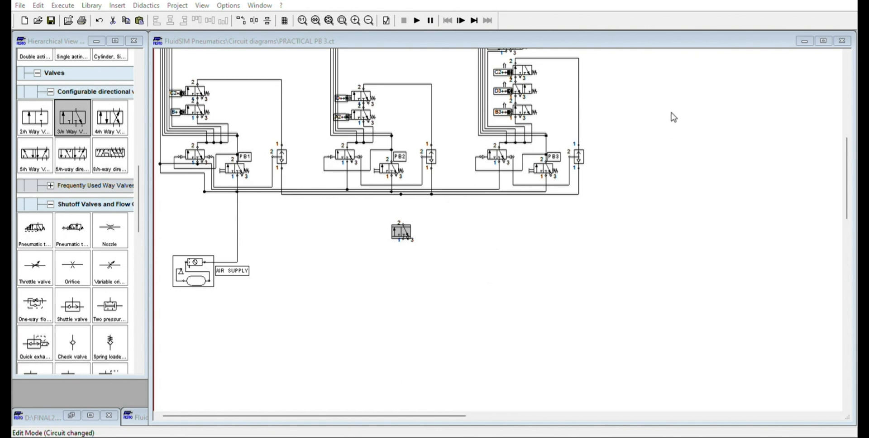
key("Return")
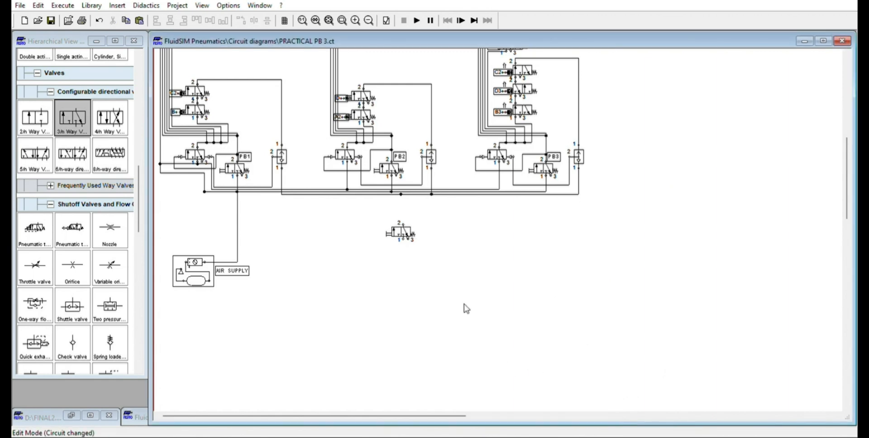
scroll(547, 305, "up", 3)
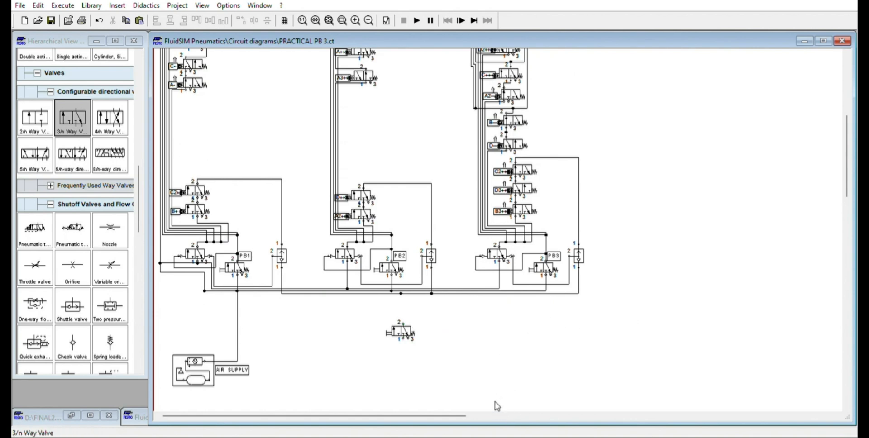
- Copy the PB2 label, change the copy's text to RESET BUTTON and place it beside the new push-button valve
scroll(505, 312, "up", 7)
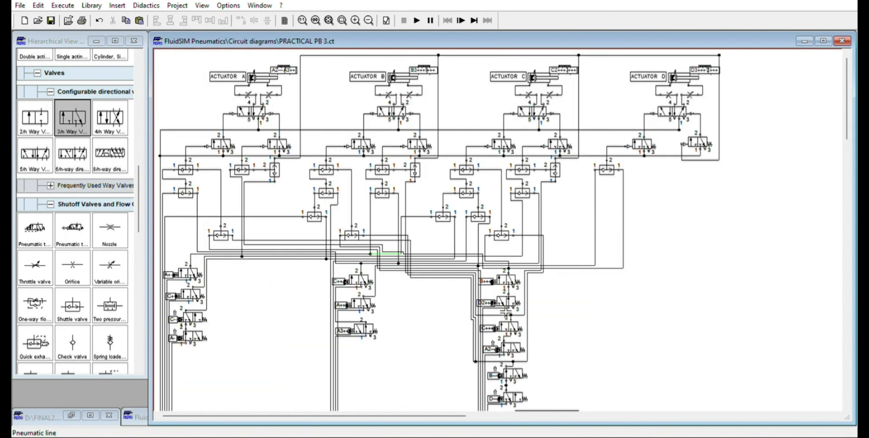
scroll(719, 131, "down", 8)
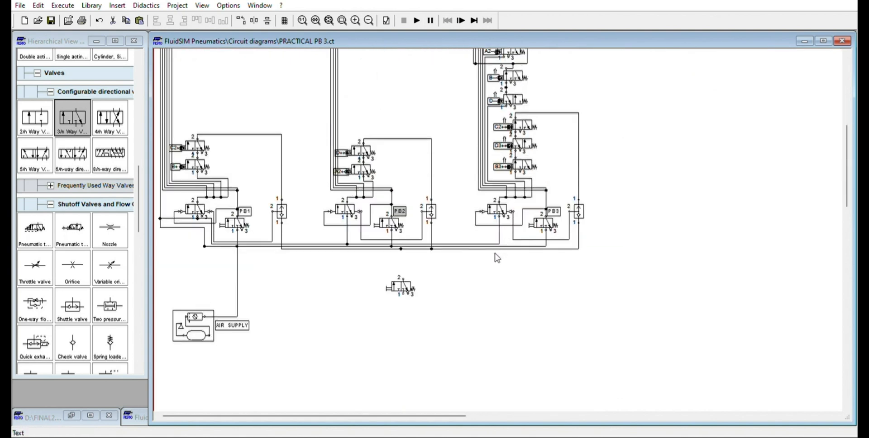
key("ctrl+v")
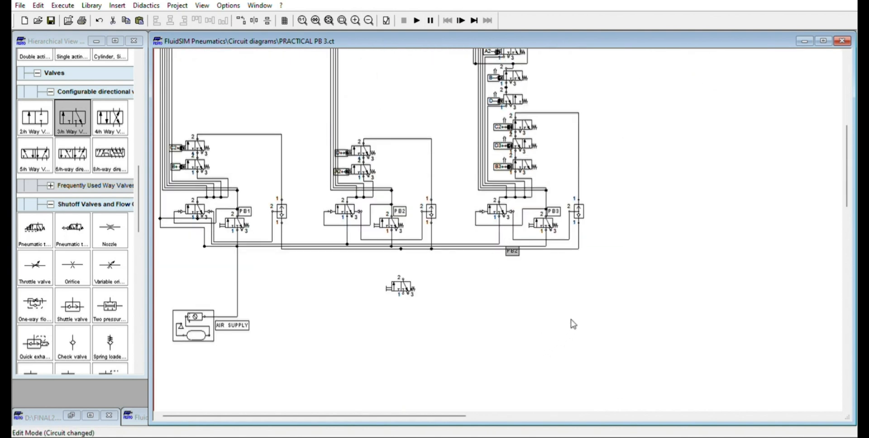
left_click_drag(637, 310, 546, 353)
left_click(530, 333)
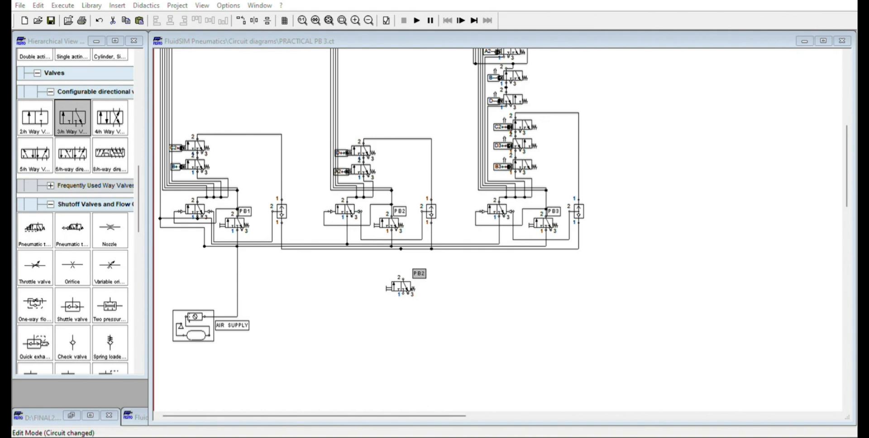
key("Return")
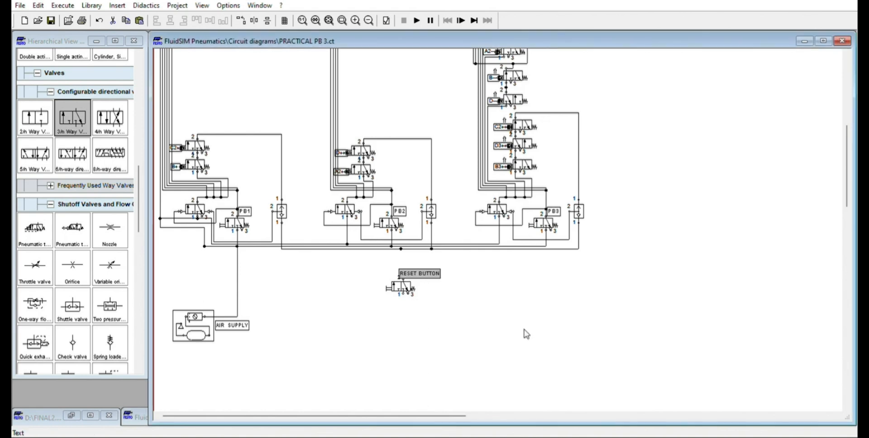
left_click_drag(524, 329, 567, 349)
left_click_drag(574, 349, 564, 346)
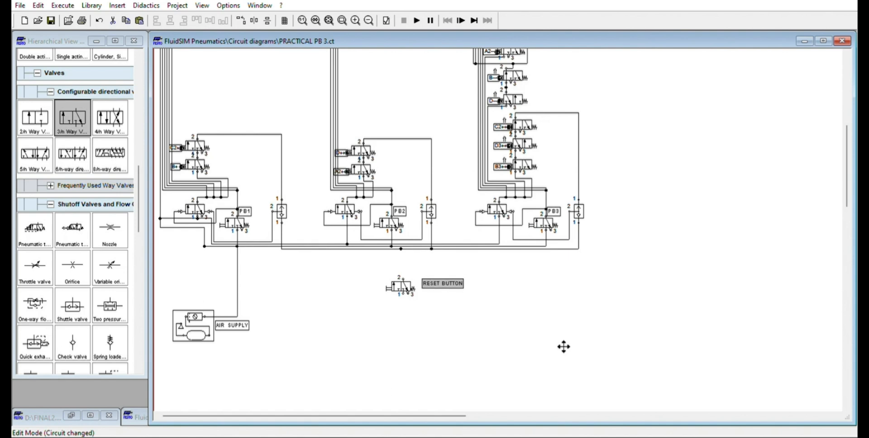
left_click(583, 378)
- Move the reset push-button valve together with its RESET BUTTON label up into the free space beside the third valve column
scroll(613, 153, "up", 6)
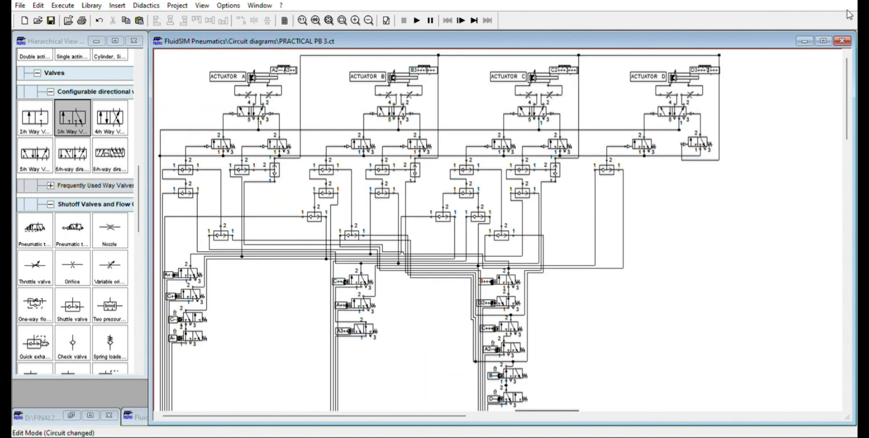
scroll(837, 196, "down", 6)
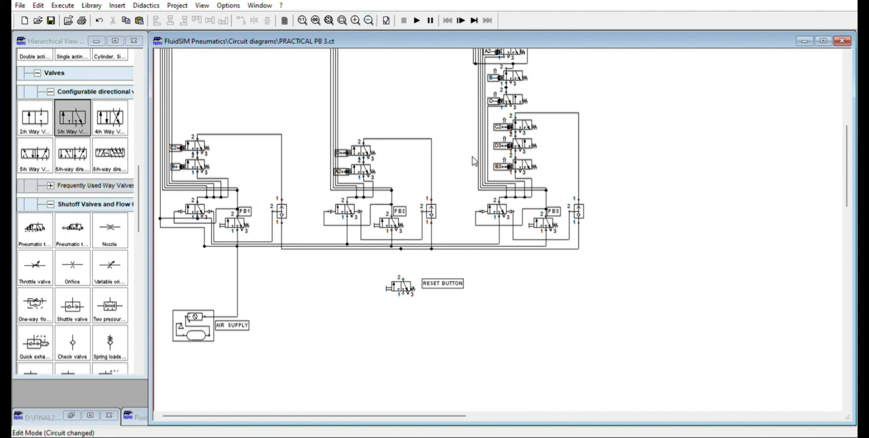
key("Delete")
left_click_drag(454, 329, 568, 395)
left_click_drag(561, 285, 792, 82)
scroll(791, 82, "up", 5)
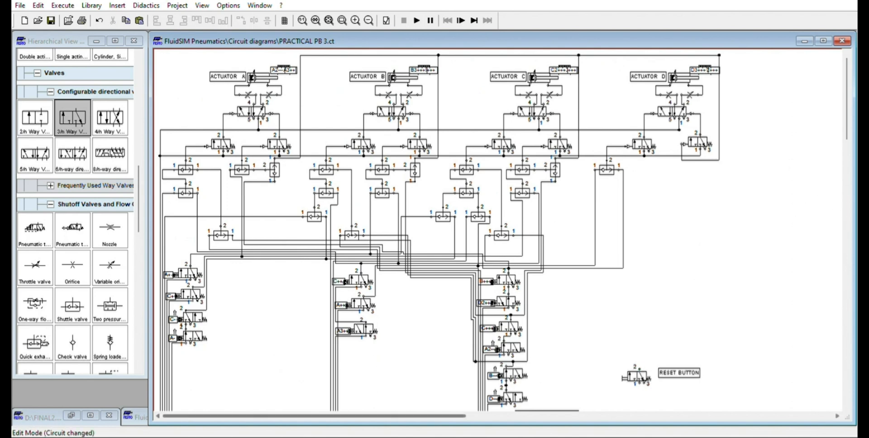
- Connect port 2 of the reset valve to the common line above Actuator D and route the line close beside that actuator's branch
left_click(839, 415)
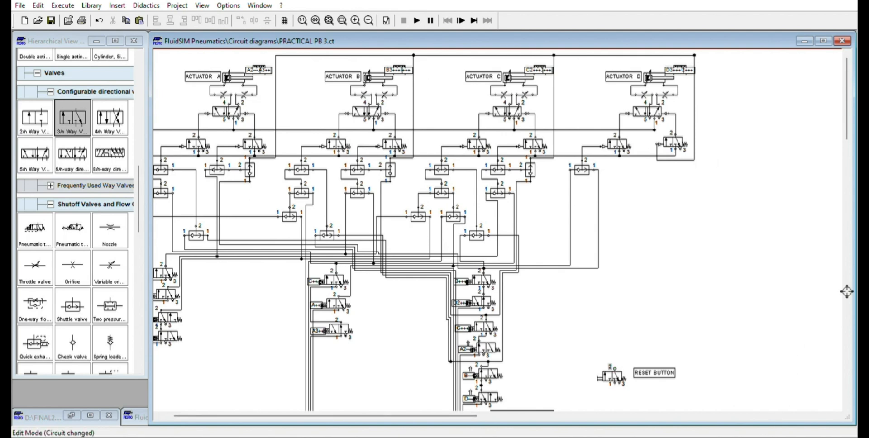
left_click_drag(614, 369, 694, 55)
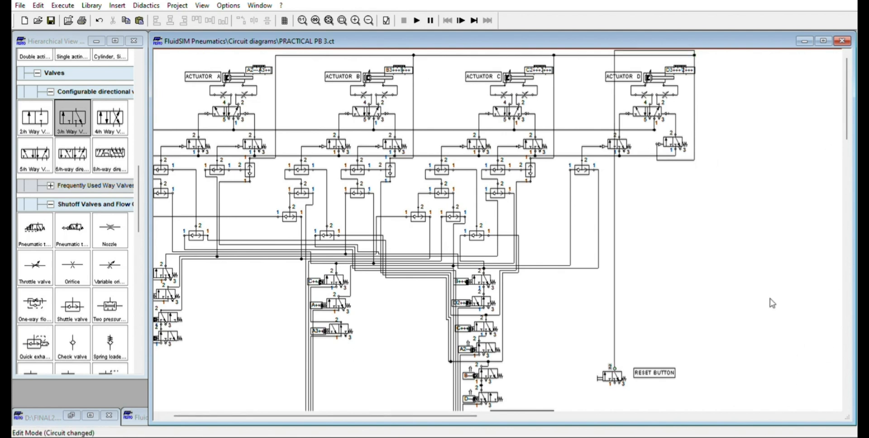
left_click_drag(614, 304, 707, 304)
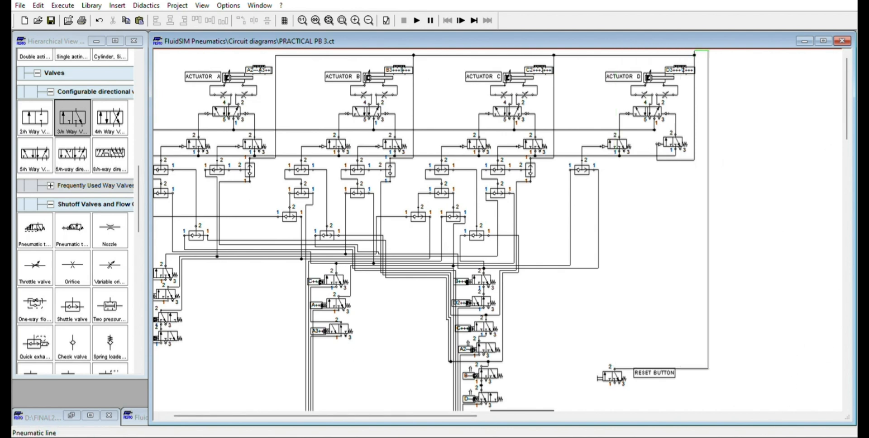
left_click_drag(701, 51, 701, 76)
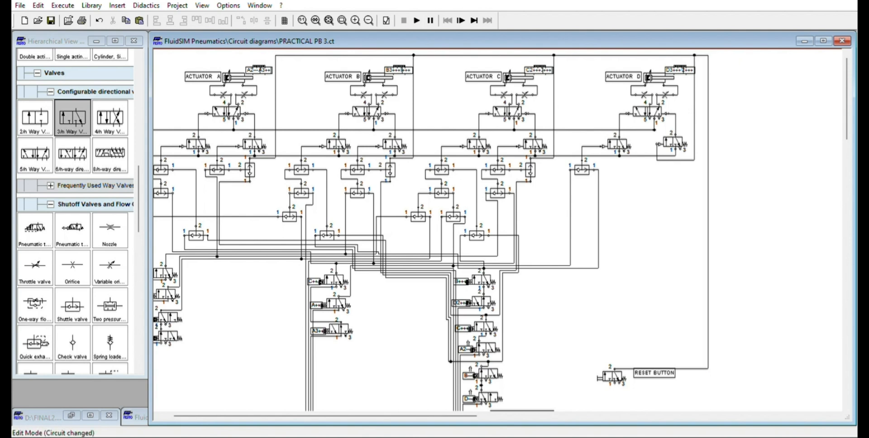
left_click_drag(708, 211, 698, 212)
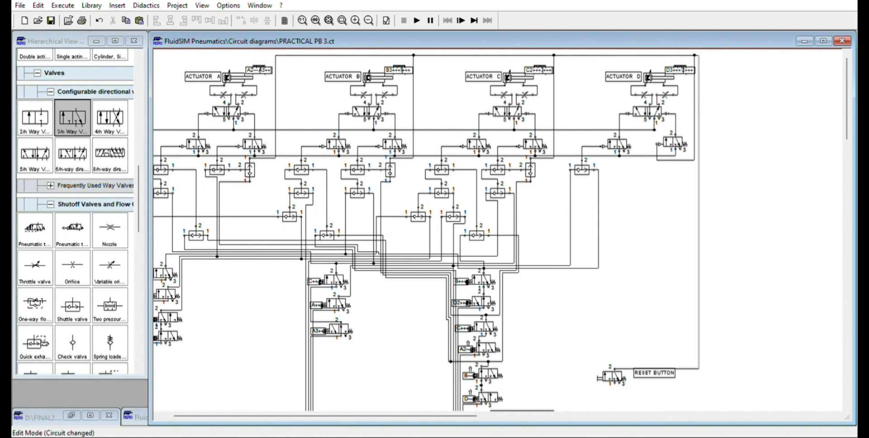
- Move the reset valve and its label back below the PB2 valves and reroute its port 2 line beneath the PB3 group
scroll(751, 101, "down", 5)
left_click_drag(602, 114, 675, 176)
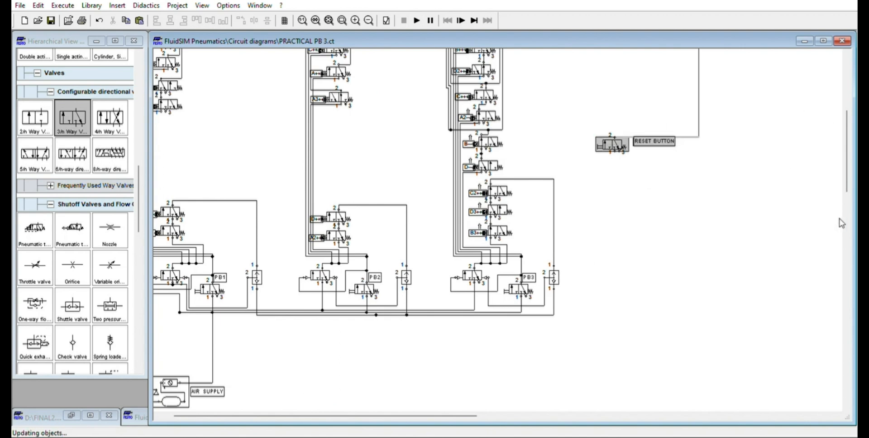
left_click_drag(613, 142, 383, 351)
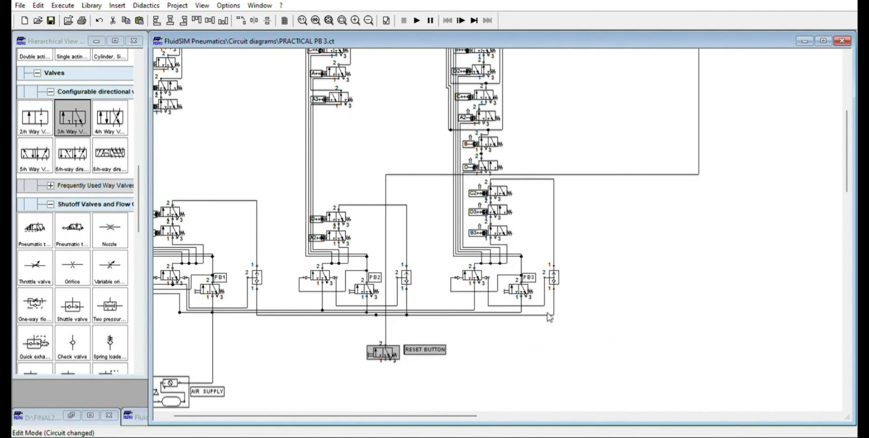
left_click_drag(529, 212, 585, 401)
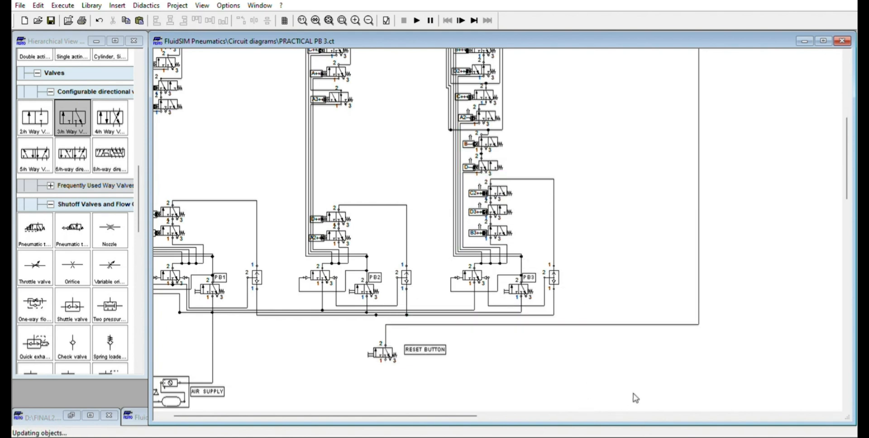
- Connect port 1 of the reset valve to the air supply line, and shift the valve and the labelled air supply unit slightly upward
scroll(604, 225, "down", 3)
scroll(477, 267, "up", 2)
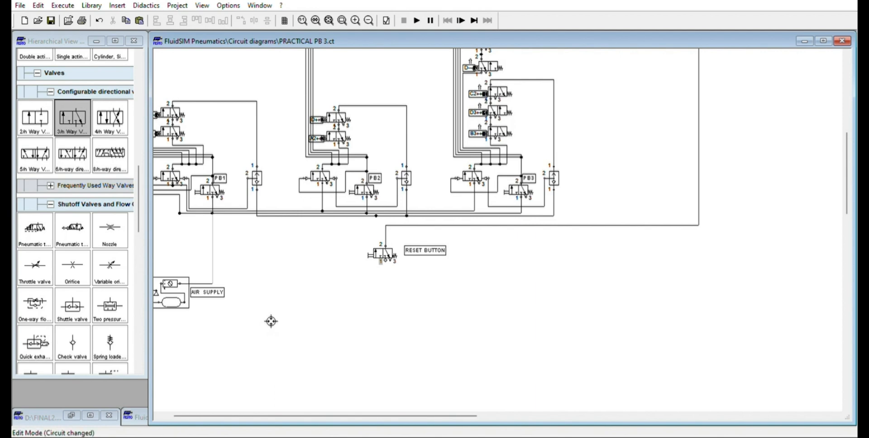
left_click_drag(380, 261, 212, 260)
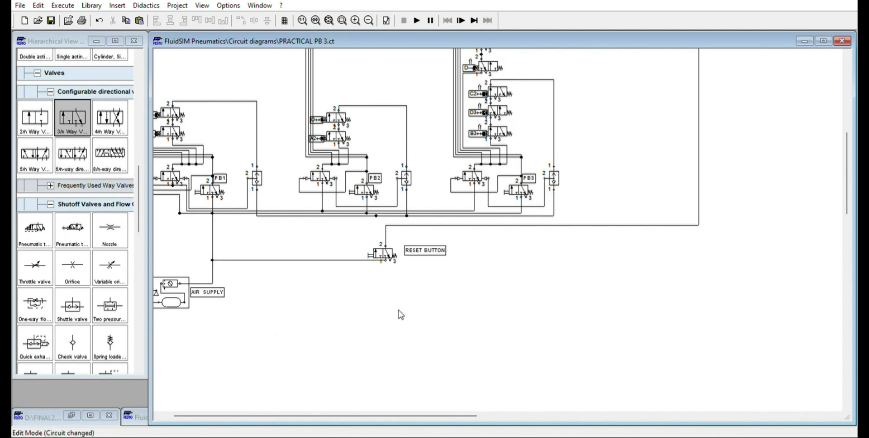
left_click_drag(383, 254, 383, 251)
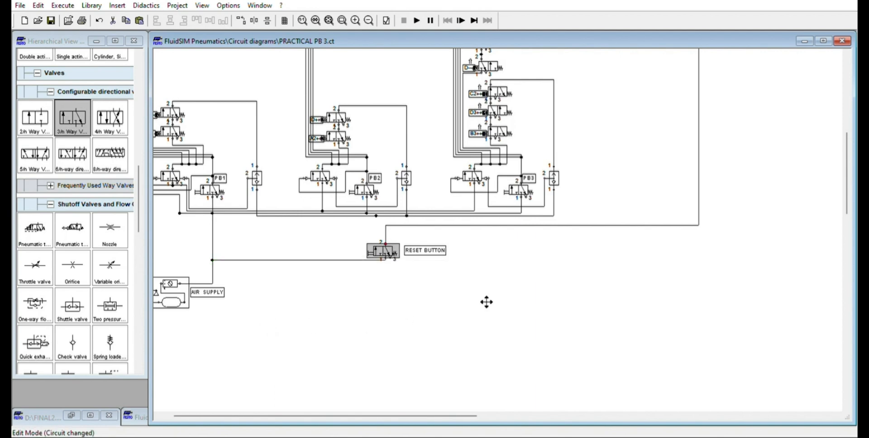
left_click(585, 372)
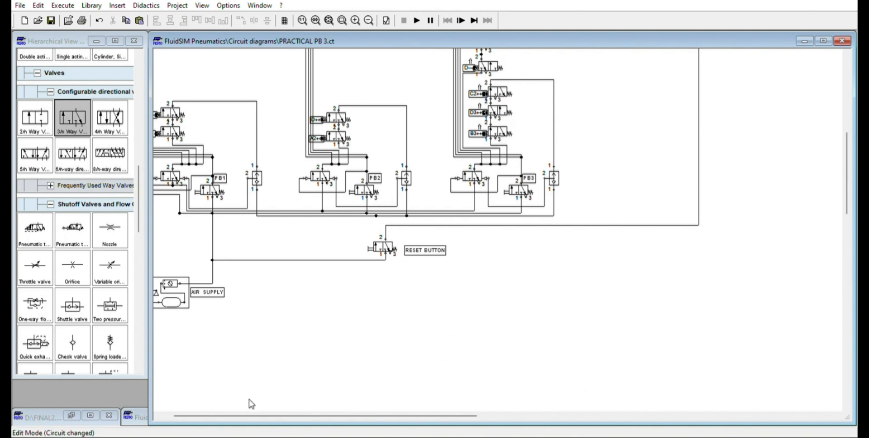
left_click_drag(158, 264, 215, 324)
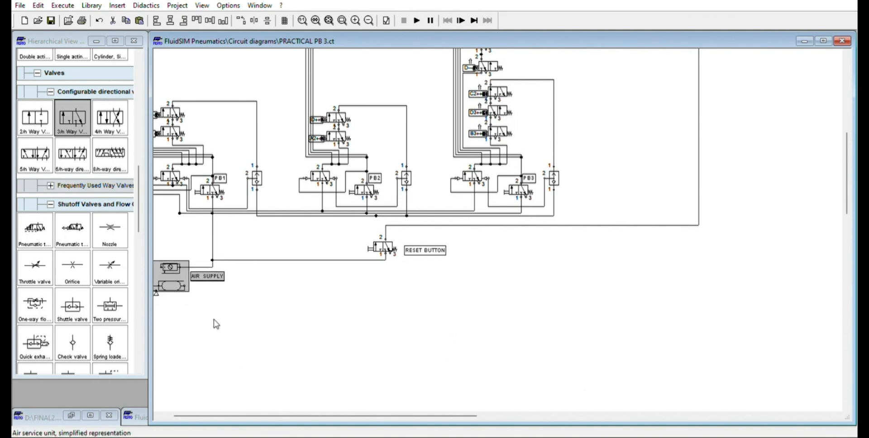
left_click(338, 374)
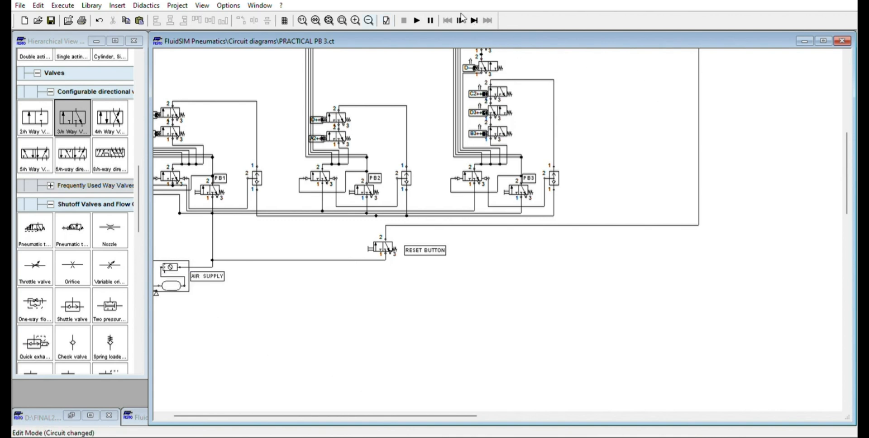
- Simulate the circuit with the reset valve connected, viewing the actuators and their lines, then return to edit mode
key("minus")
scroll(502, 246, "up", 5)
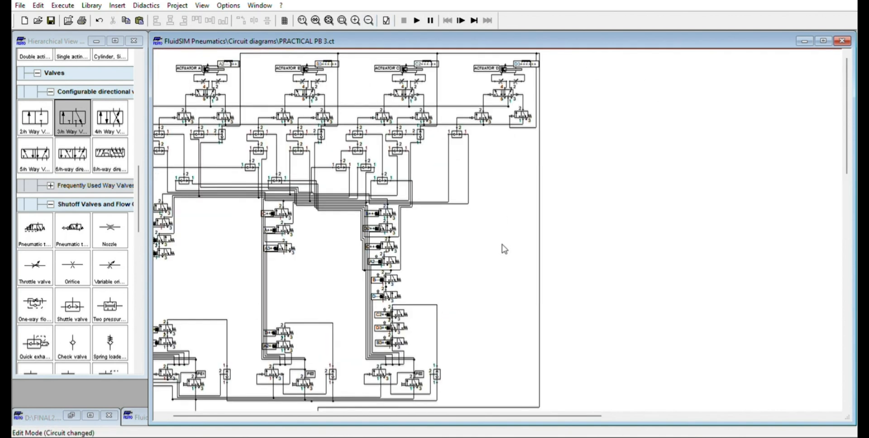
scroll(504, 249, "down", 1)
scroll(498, 431, "left", 1)
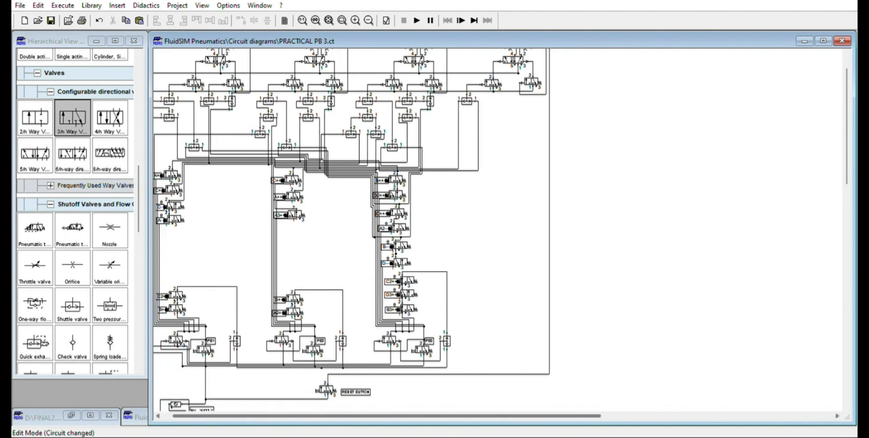
scroll(497, 432, "up", 1)
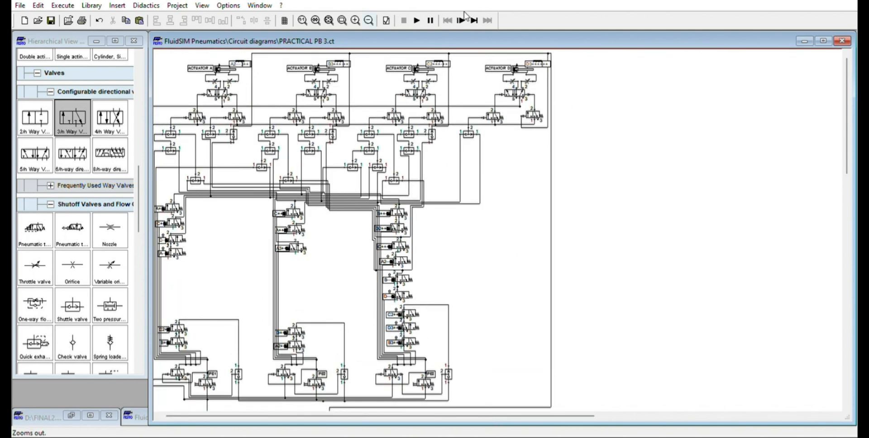
key("ctrl+minus")
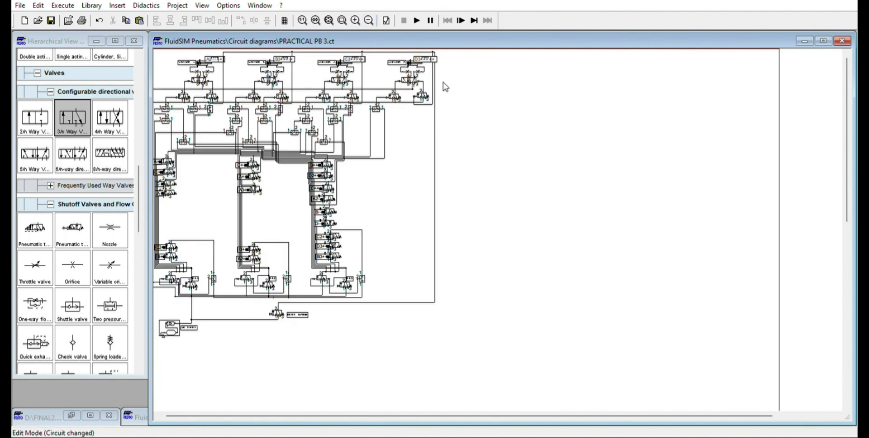
key("F9")
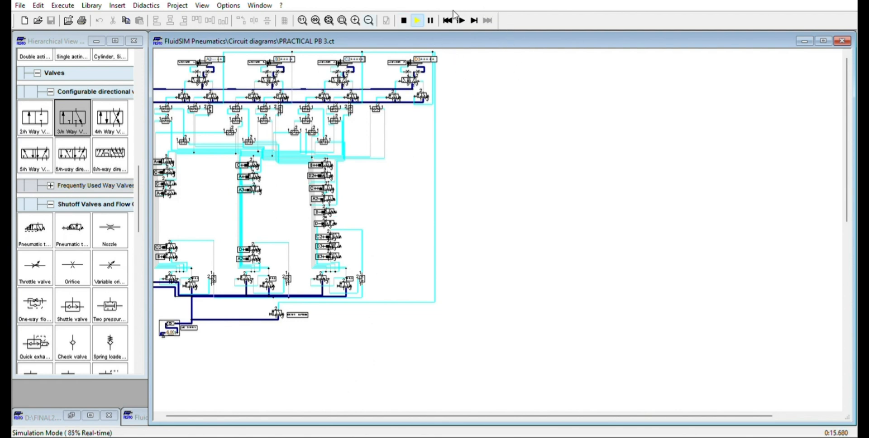
left_click(355, 20)
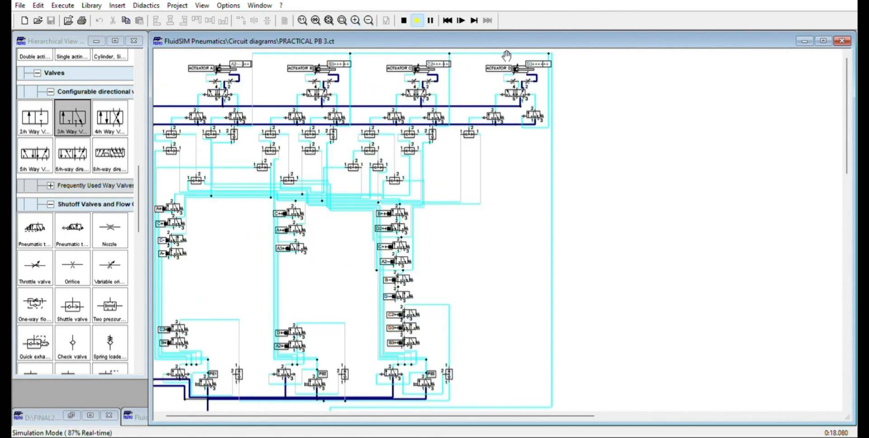
key("F5")
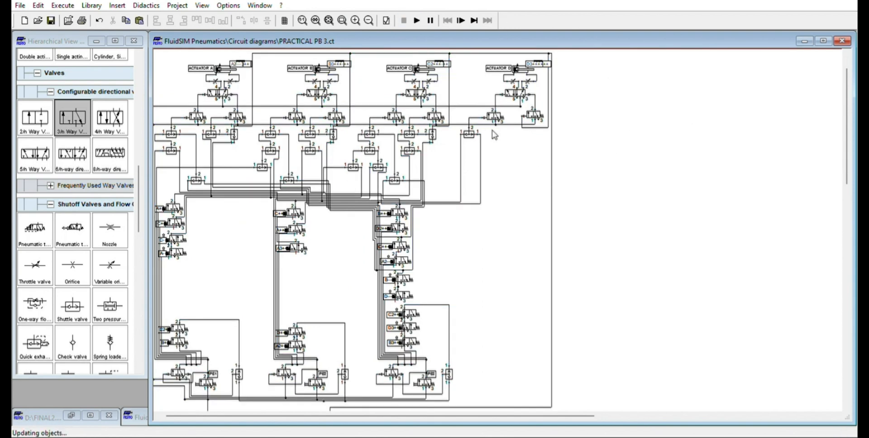
- Move the air supply unit and its AIR SUPPLY label down to leave space below the reset valve's supply line
scroll(492, 135, "down", 3)
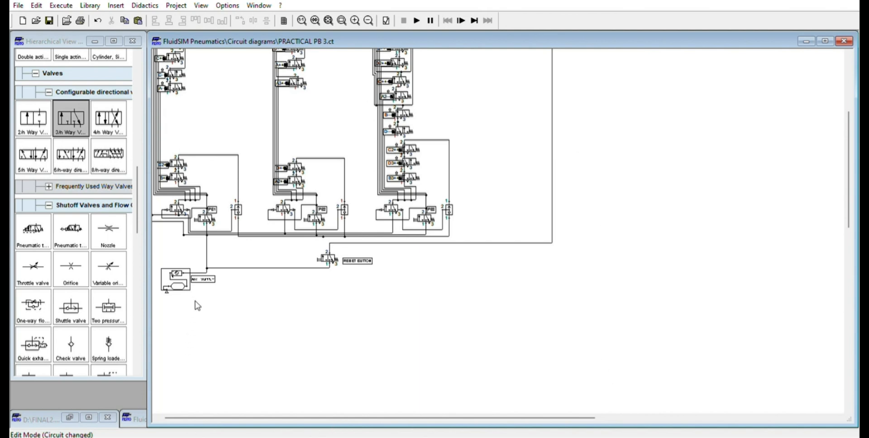
left_click_drag(209, 299, 158, 251)
key("Down")
key("Down")
key("Down")
key("Down")
key("Down")
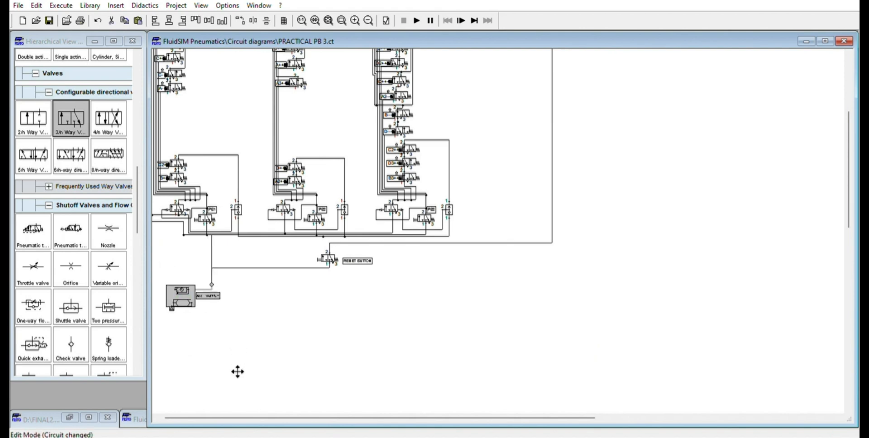
left_click(275, 313)
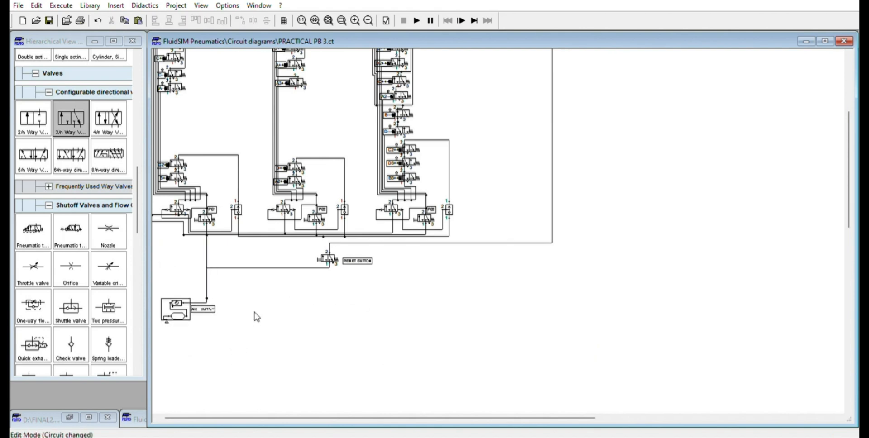
- Delete the supply lines that run from the air supply unit to the main line and to port 1 of the reset valve
left_click_drag(239, 277, 178, 241)
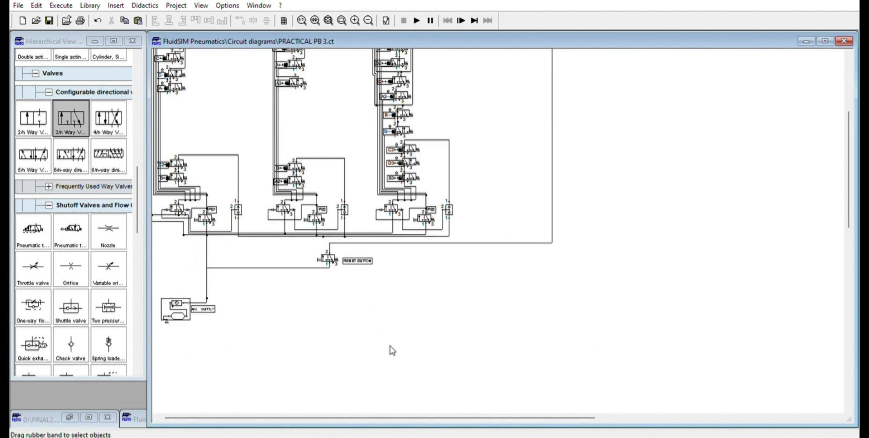
left_click_drag(314, 247, 170, 287)
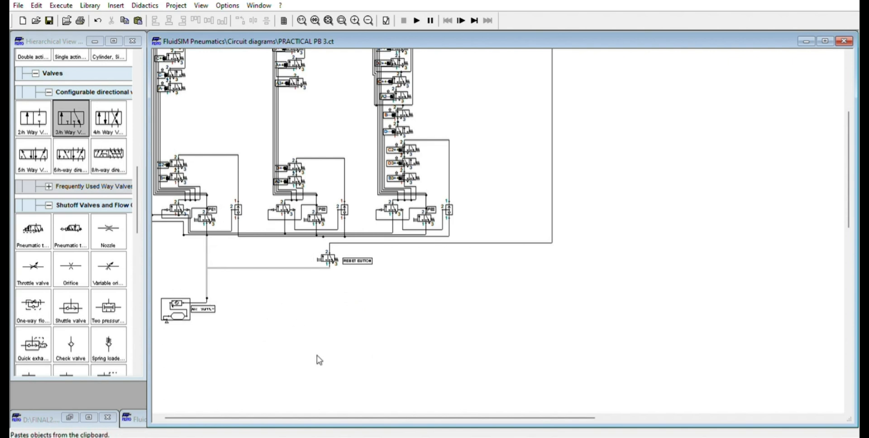
key("Delete")
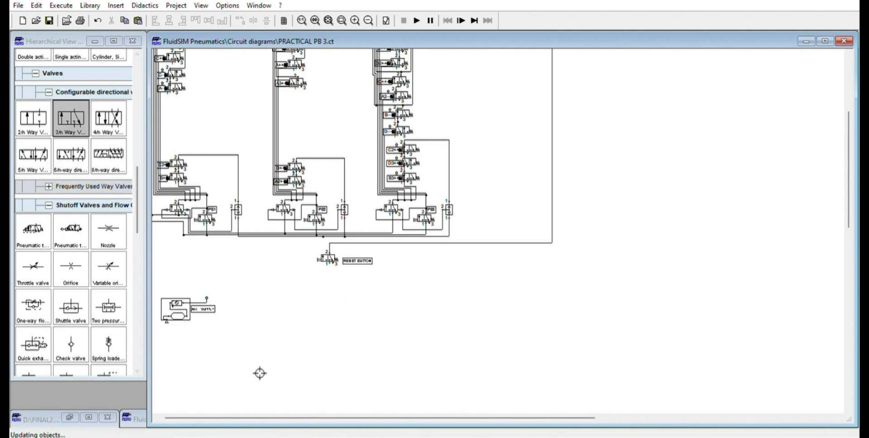
left_click(264, 369)
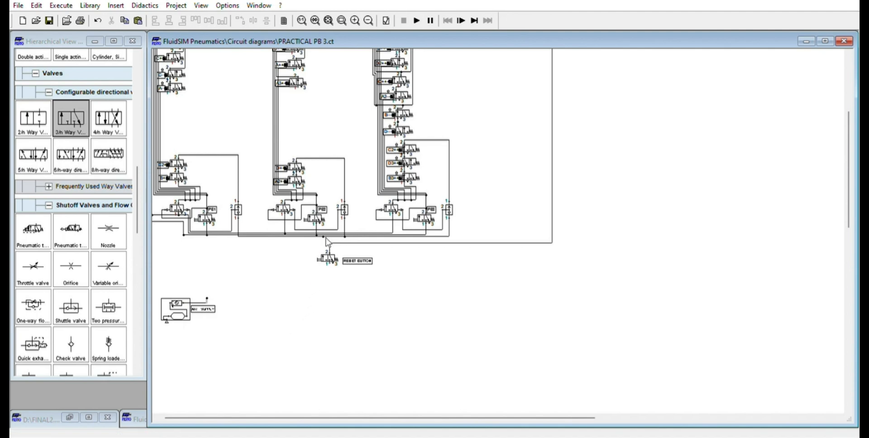
key("Delete")
left_click(262, 368)
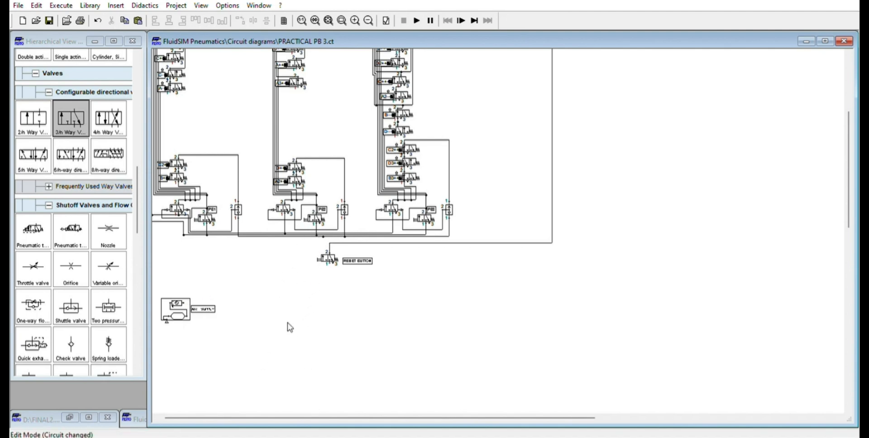
- Insert a manually actuated, spring-return 3/n way valve between the air supply and the main line, and wire both its port 1 and the reset valve's to the supply
left_click_drag(75, 126, 273, 330)
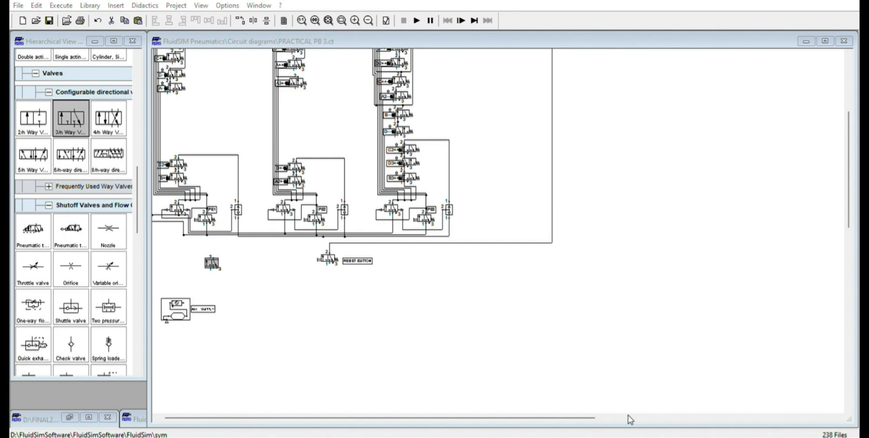
left_click(287, 340)
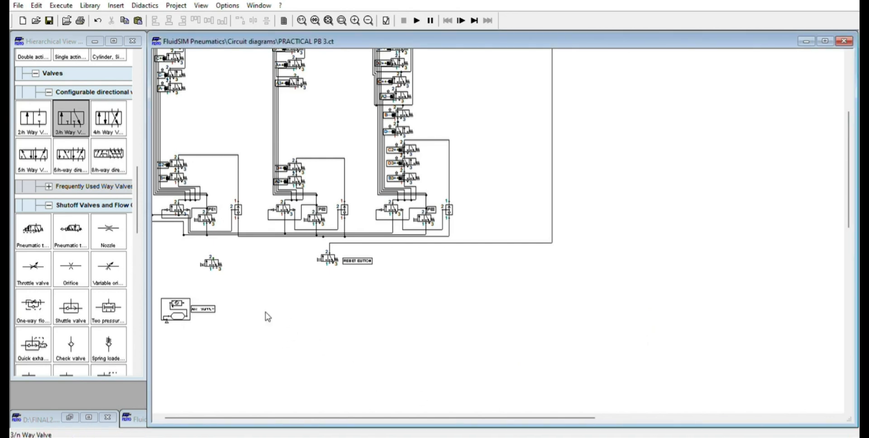
left_click_drag(211, 257, 183, 235)
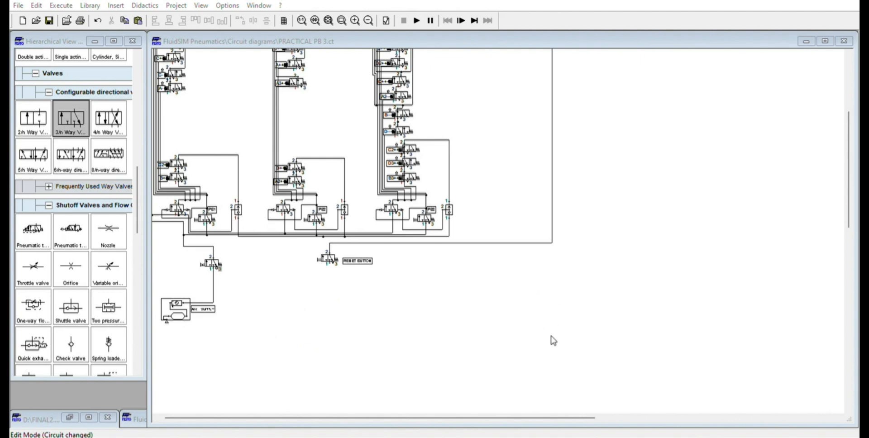
left_click(500, 339)
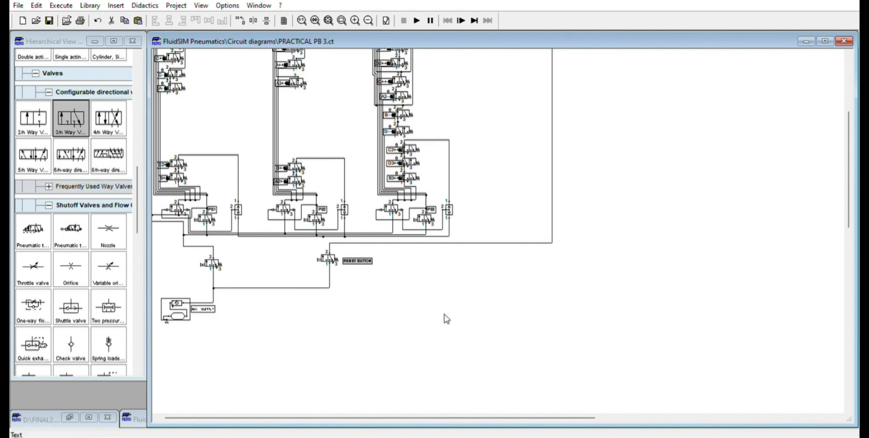
- Duplicate the RESET BUTTON label beside the new supply valve and change its text to STOP/CONTINUE BUTTON
key("ctrl+v")
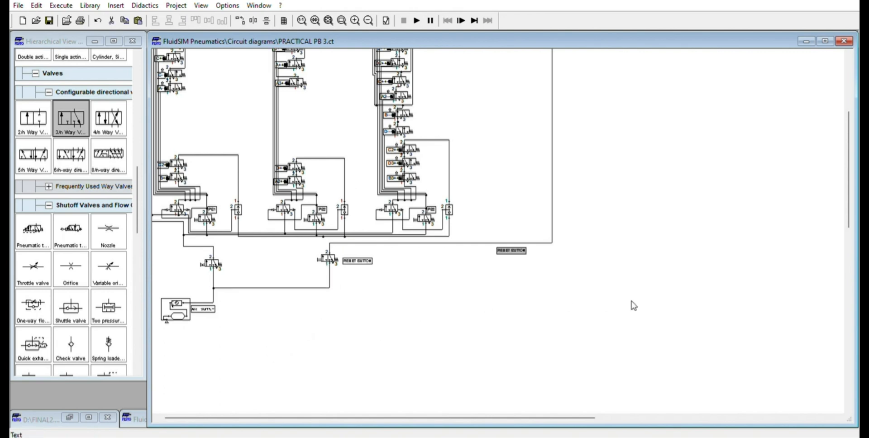
left_click_drag(581, 305, 305, 314)
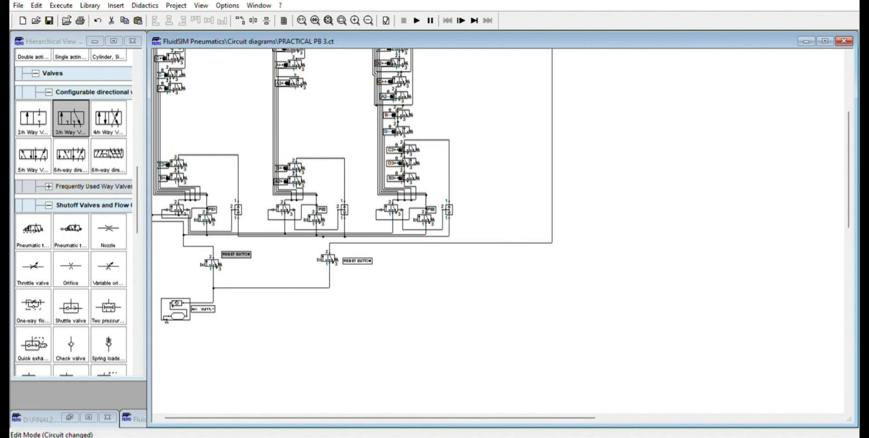
key("ctrl+plus")
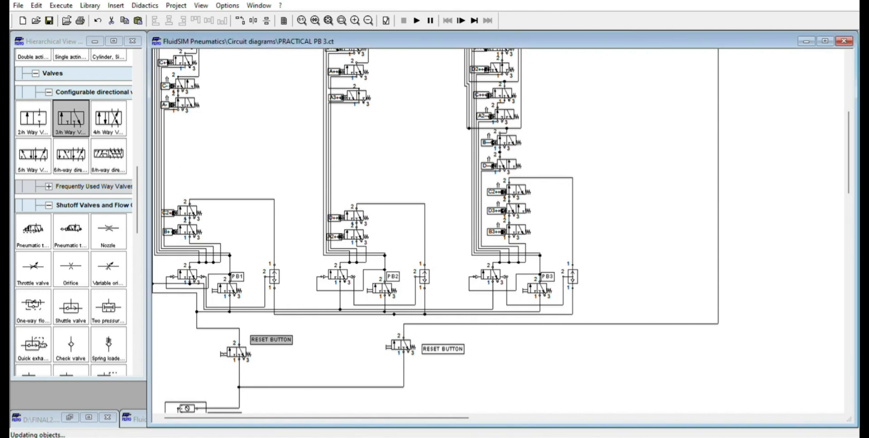
left_click_drag(350, 410, 375, 414)
scroll(408, 401, "down", 3)
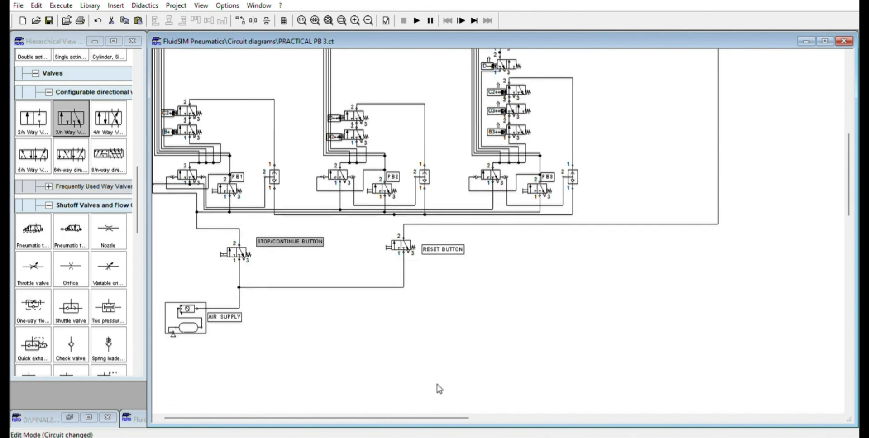
- Simulate the whole circuit with the stop/continue valve in the supply line, then return to edit mode
scroll(395, 399, "up", 1)
scroll(356, 384, "up", 1)
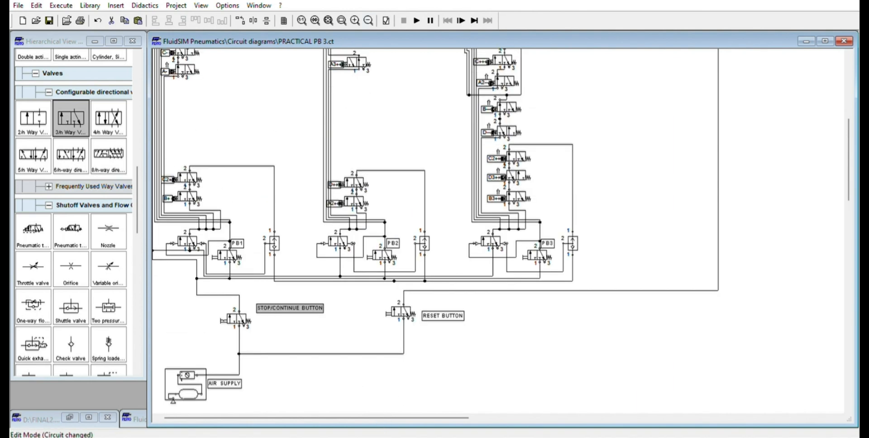
scroll(457, 8, "down", 3)
scroll(455, 86, "up", 1)
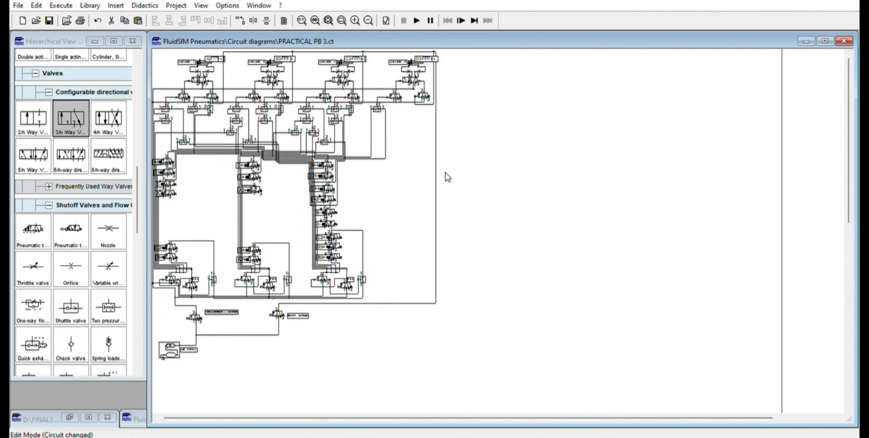
key("F9")
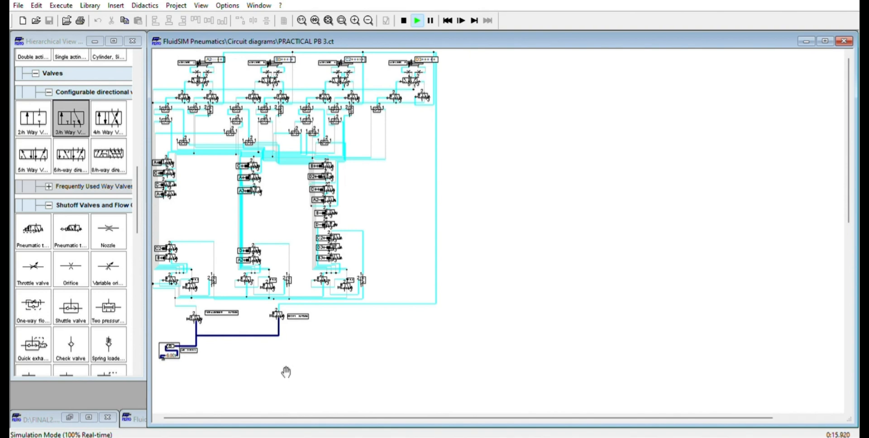
left_click(403, 20)
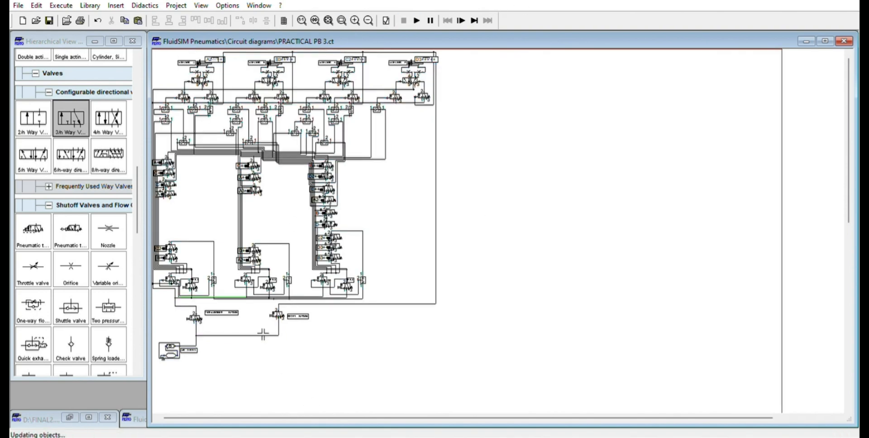
- Reconfigure the STOP/CONTINUE BUTTON valve so that its rest position connects port 1 to port 2
left_click_drag(343, 418, 339, 418)
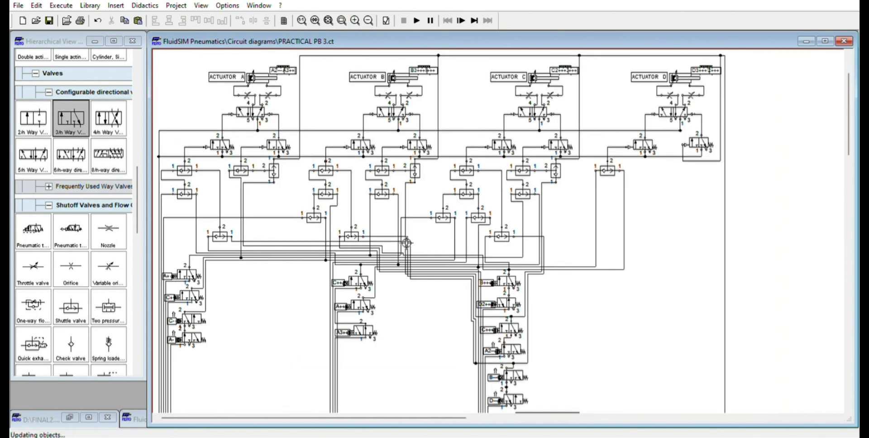
scroll(401, 237, "down", 5)
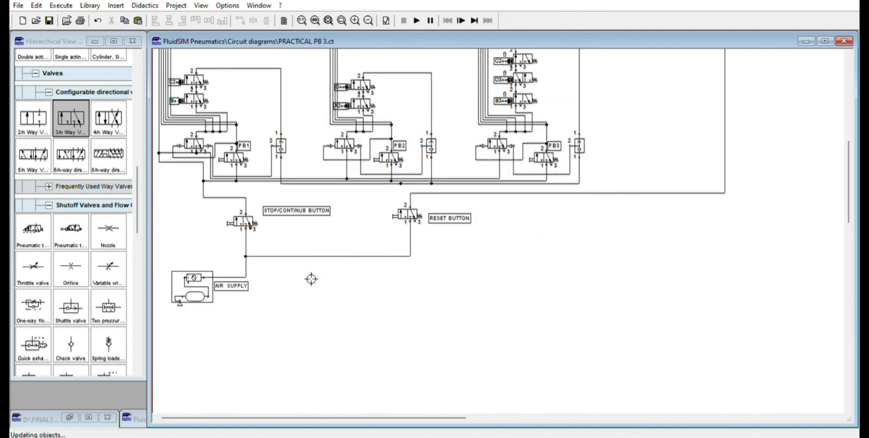
scroll(307, 271, "up", 2)
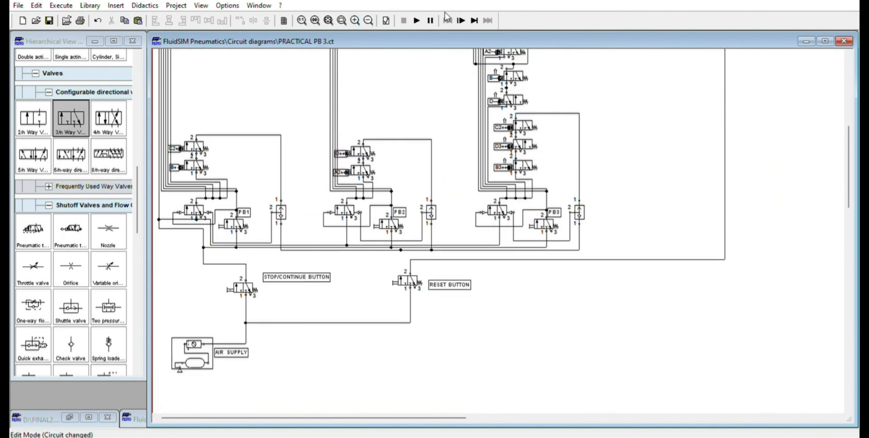
left_click(355, 20)
scroll(393, 339, "down", 5)
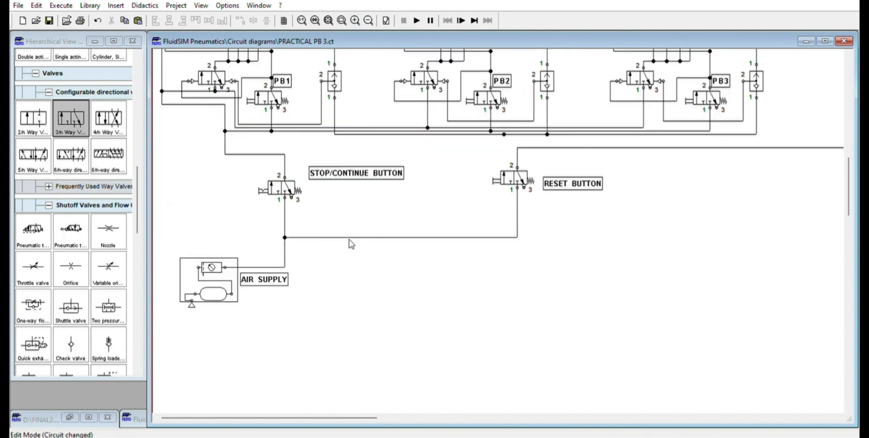
double_click(281, 189)
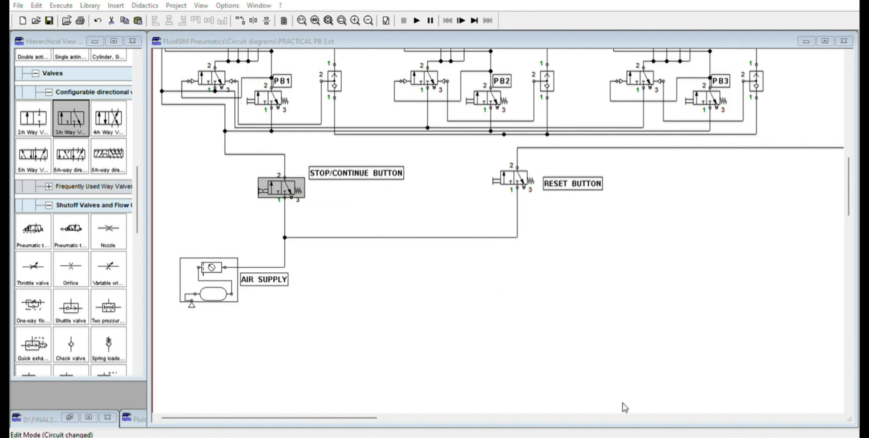
left_click(401, 318)
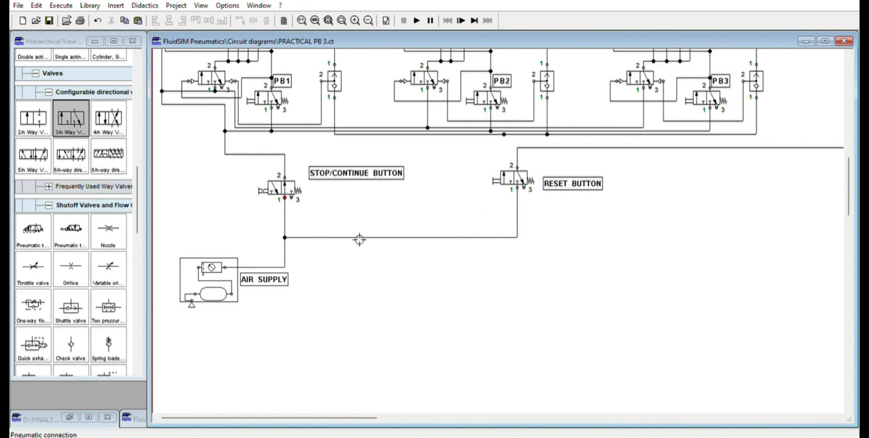
- Simulate the circuit with the reconfigured stop/continue valve, examine the pressurised lines from the actuators to the air supply, and return to edit mode
scroll(477, 218, "up", 2)
left_click(368, 20)
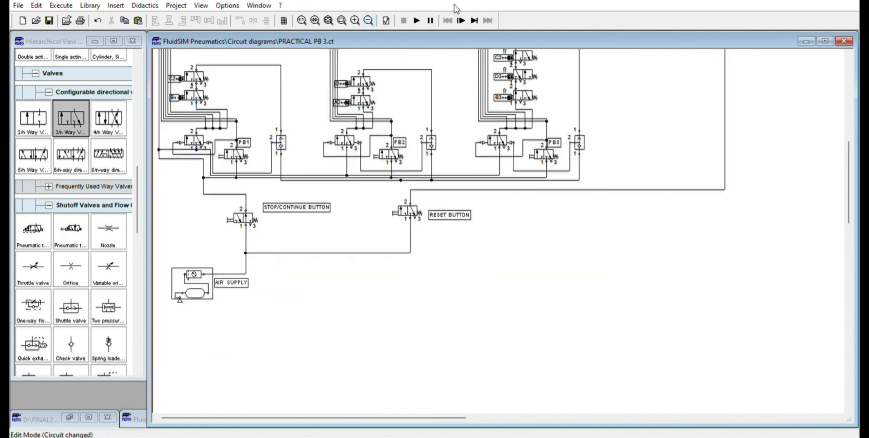
scroll(436, 82, "up", 6)
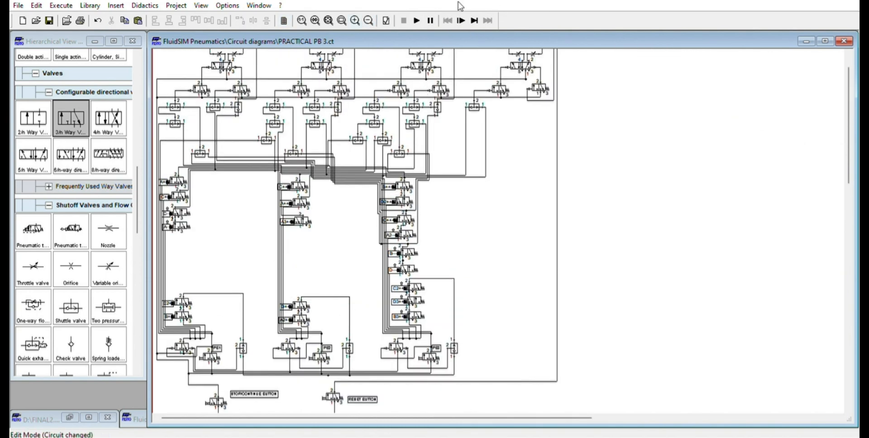
left_click(368, 20)
scroll(459, 86, "up", 2)
left_click(417, 21)
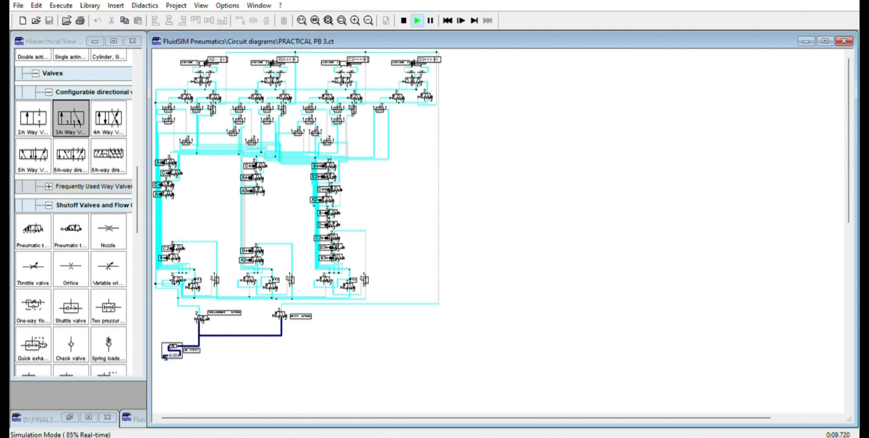
left_click(354, 20)
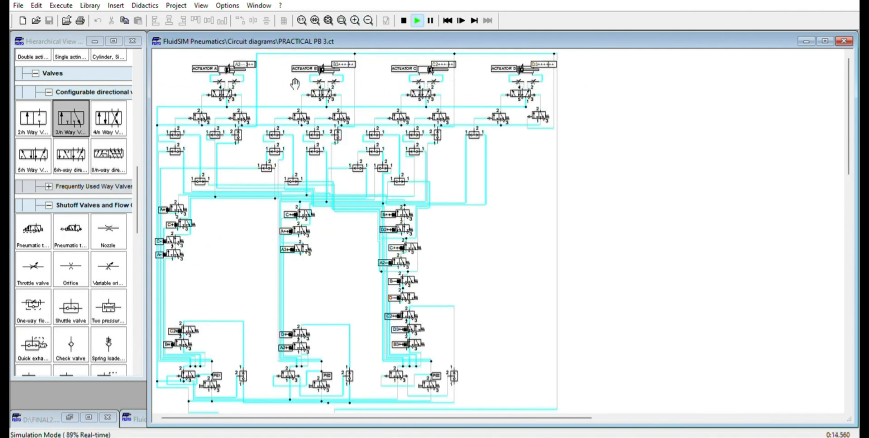
scroll(424, 193, "down", 1)
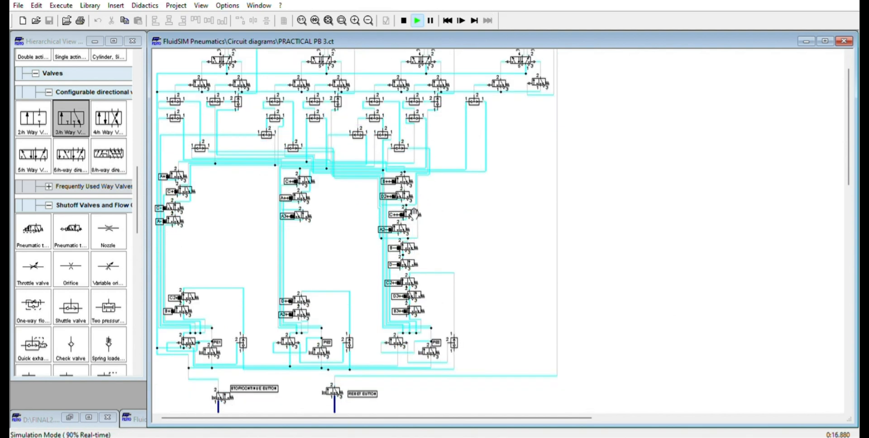
left_click(368, 21)
scroll(256, 375, "up", 1)
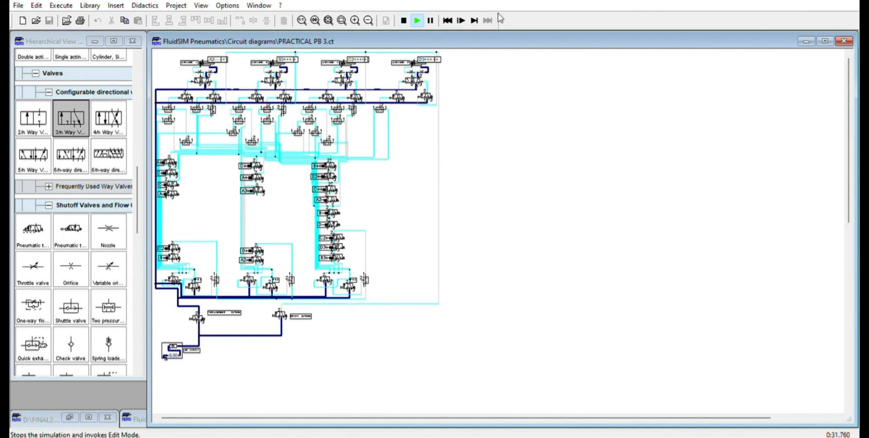
left_click(403, 20)
- Delete the lines from the air supply to the stop/continue and reset valves, and the reset valve's output line
left_click(355, 21)
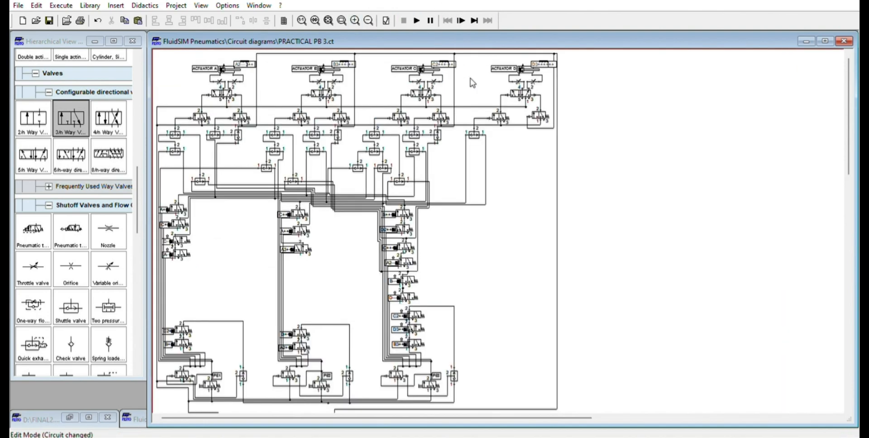
scroll(462, 183, "down", 3)
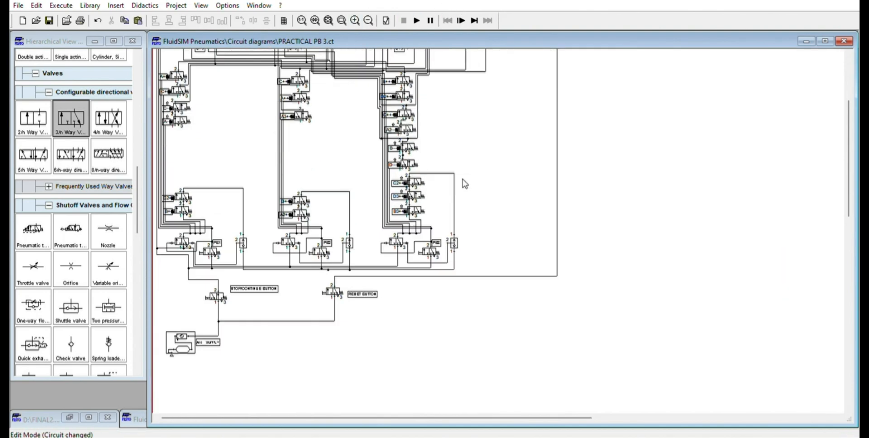
scroll(368, 362, "up", 2)
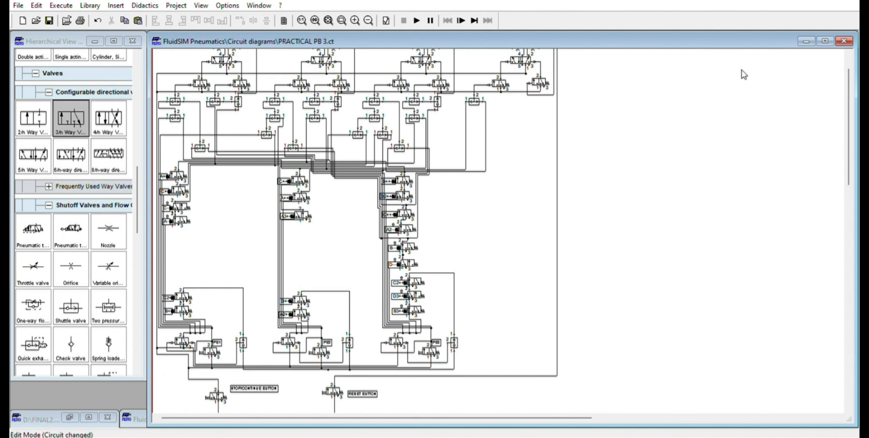
scroll(573, 169, "down", 1)
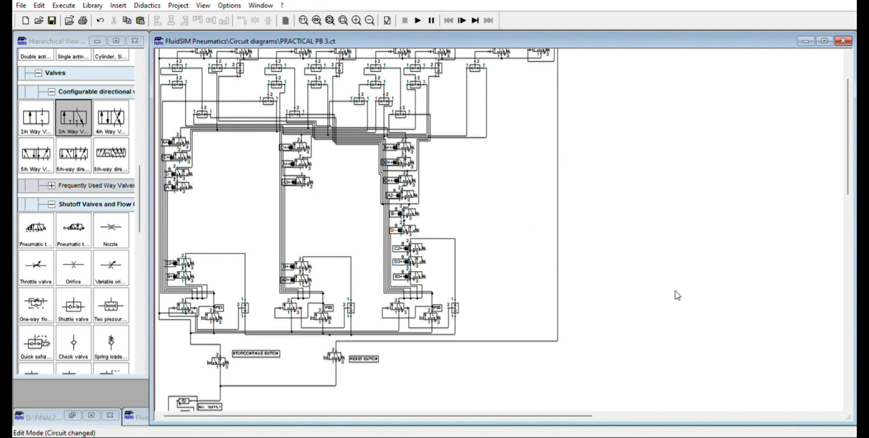
scroll(552, 312, "down", 1)
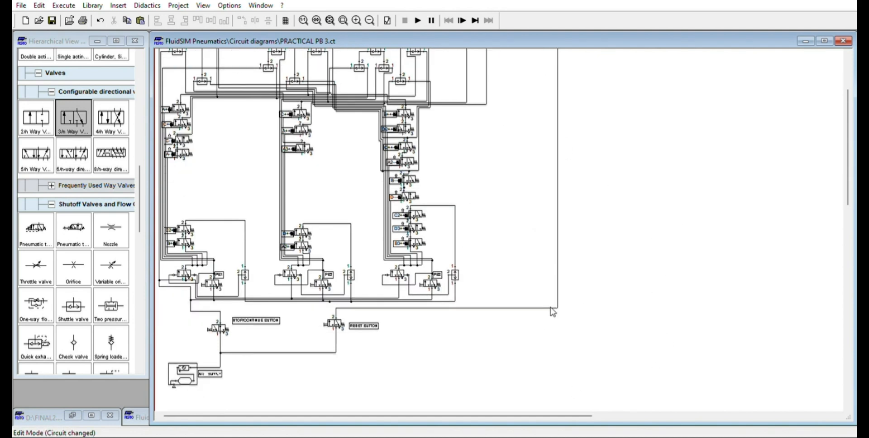
scroll(552, 312, "up", 2)
scroll(552, 311, "down", 2)
mouse_move(199, 343)
left_mouse_down()
mouse_move(266, 428)
mouse_move(248, 417)
mouse_move(263, 406)
mouse_move(281, 430)
mouse_move(254, 423)
mouse_move(256, 413)
left_mouse_up()
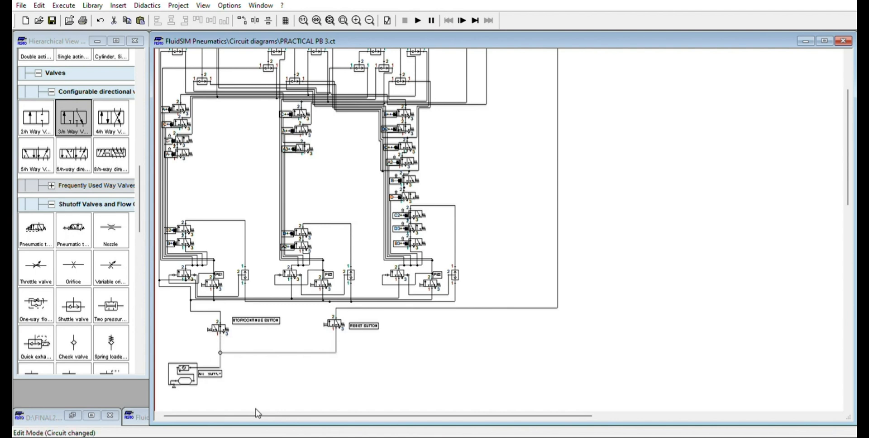
key("Delete")
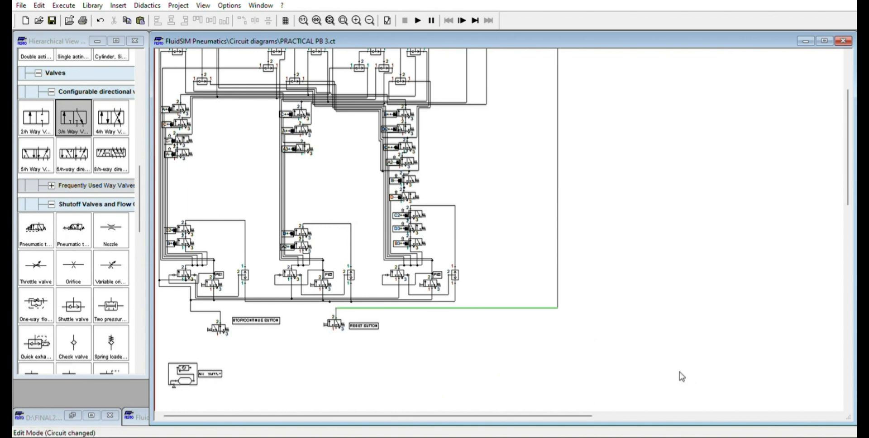
key("Delete")
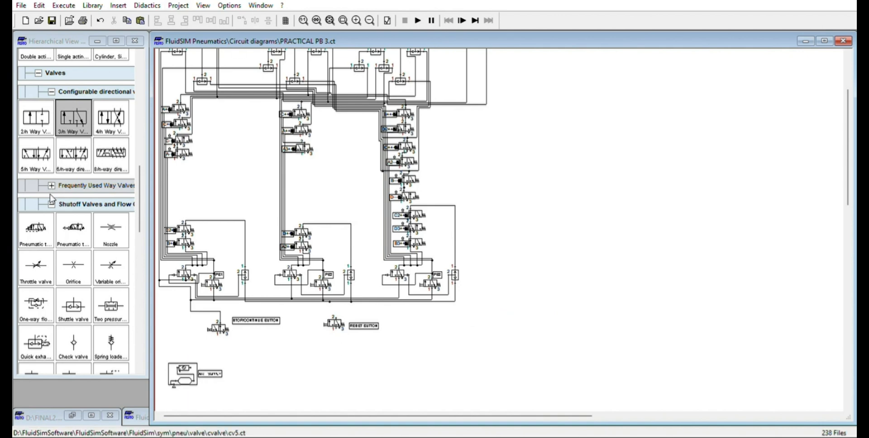
- Place a configurable 4/n way valve below the stop/continue and reset valves, and a shuttle valve beside the RESET BUTTON label
left_click_drag(115, 124, 378, 425)
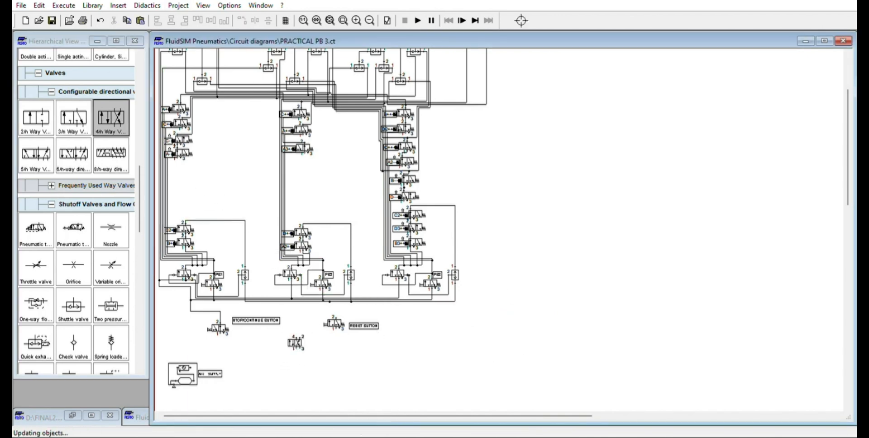
scroll(456, 257, "down", 6)
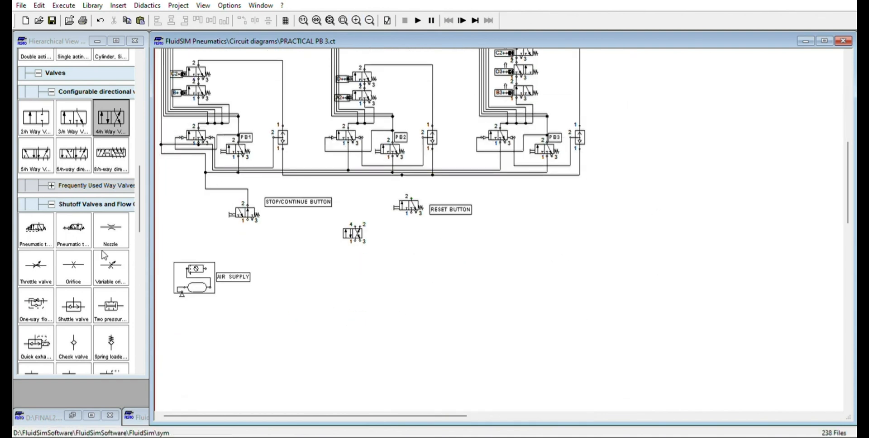
scroll(102, 257, "down", 3)
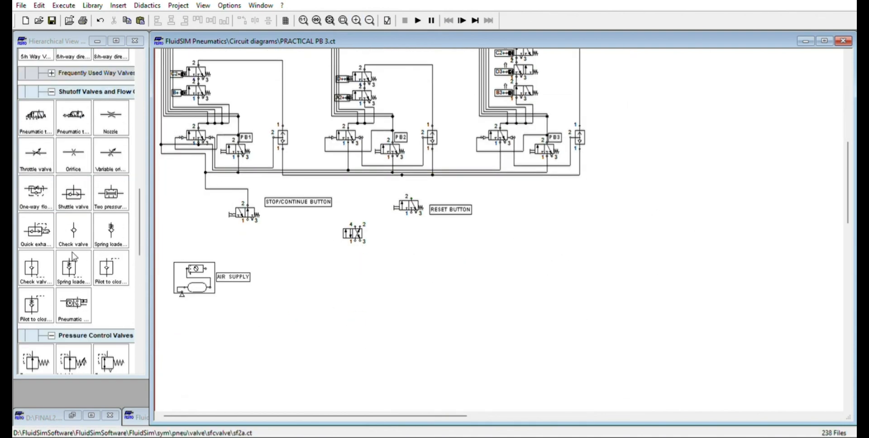
left_click_drag(77, 199, 637, 258)
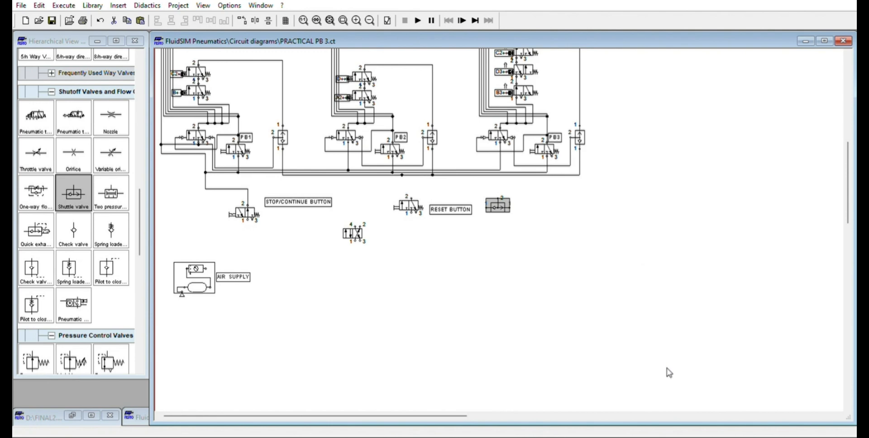
- Rotate the new shuttle valve upright so that its port 2 faces right, and position it beside the RESET BUTTON label
key("ctrl+r")
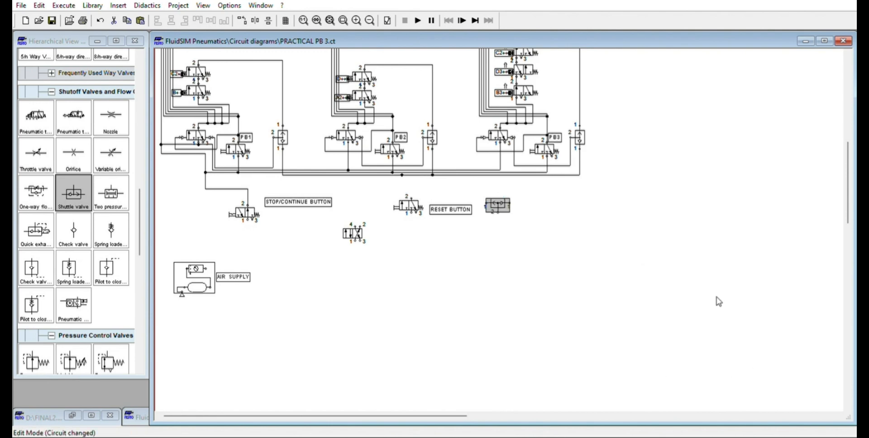
key("ctrl+c")
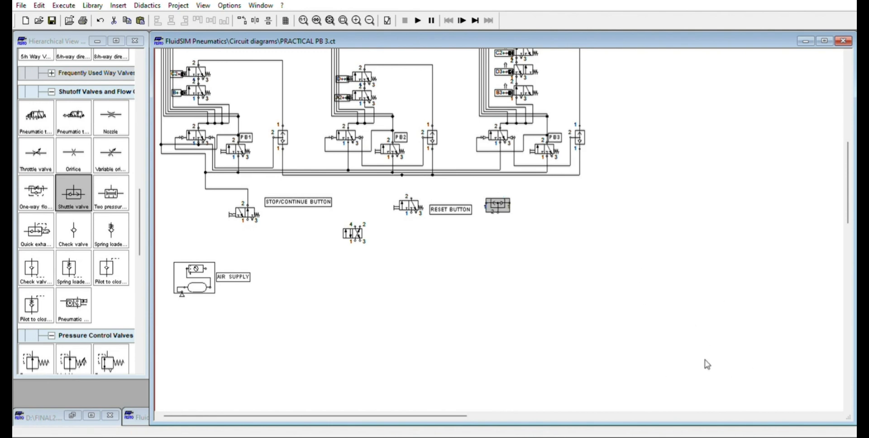
key("ctrl+r")
left_click(665, 263)
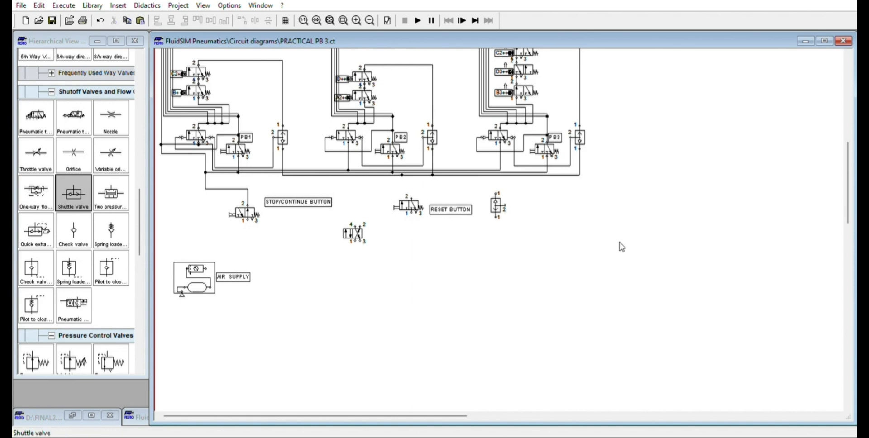
key("ctrl+v")
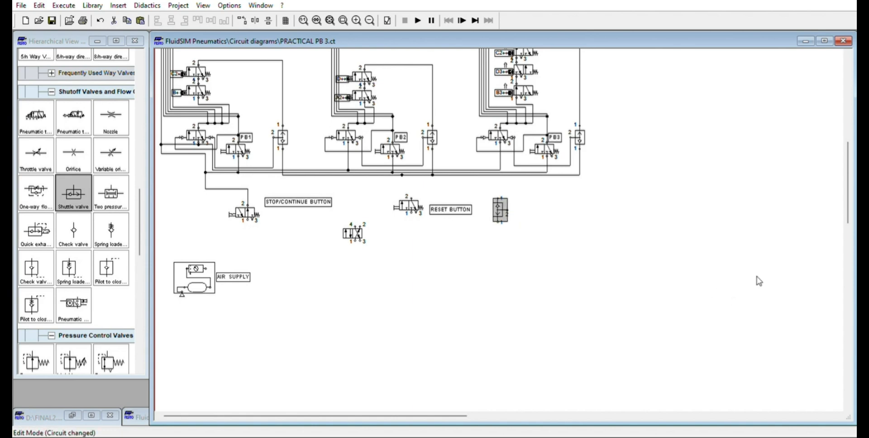
- Connect the shuttle valve's upper port 1 to the reset valve's port 2 and its lower port 1 to the 4/n way valve's port 2
left_click(759, 281)
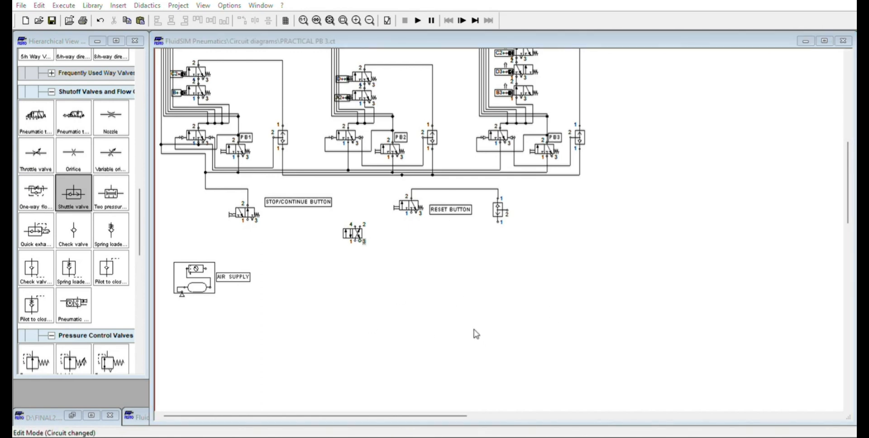
left_click(482, 276)
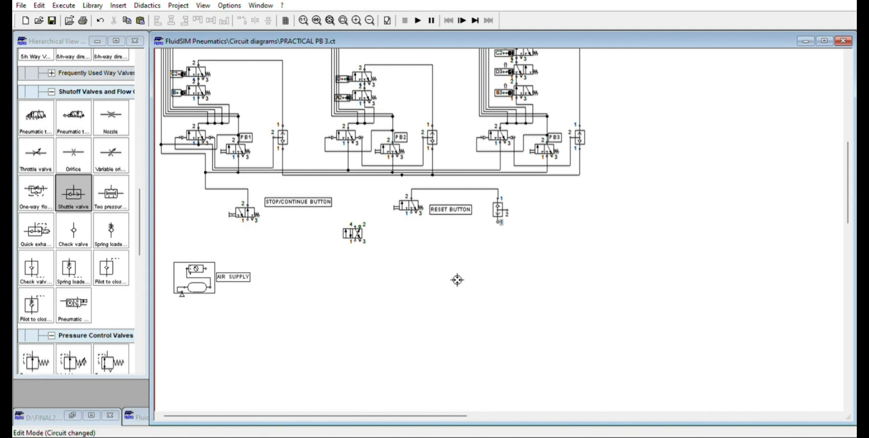
left_click_drag(364, 224, 498, 222)
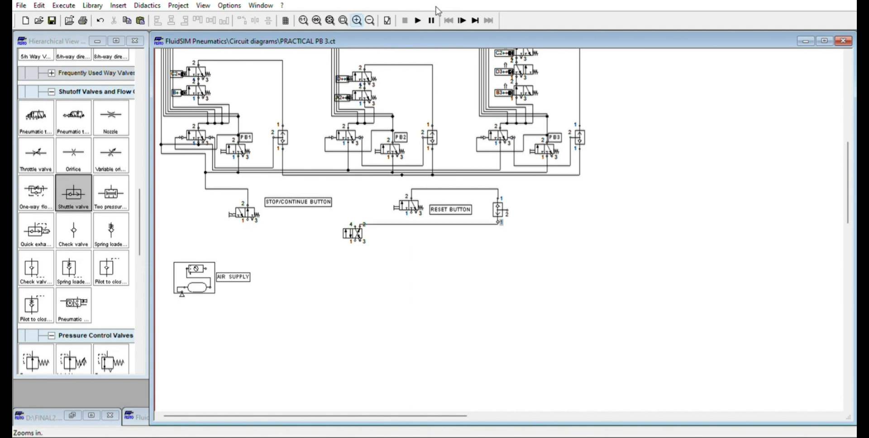
- Switch the 4/n way valve's rest position to the straight paths, 1 to 4 and 2 to 3, and connect its port 1 to the air supply
left_click(356, 21)
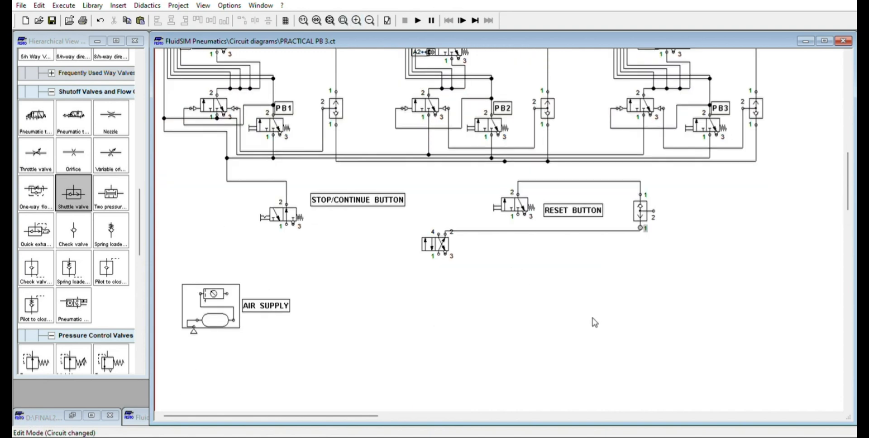
left_click(435, 244)
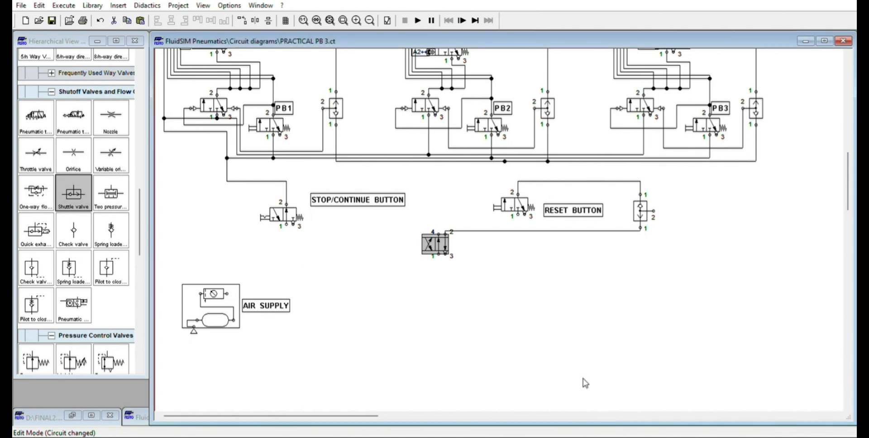
left_click(297, 362)
key("ctrl+z")
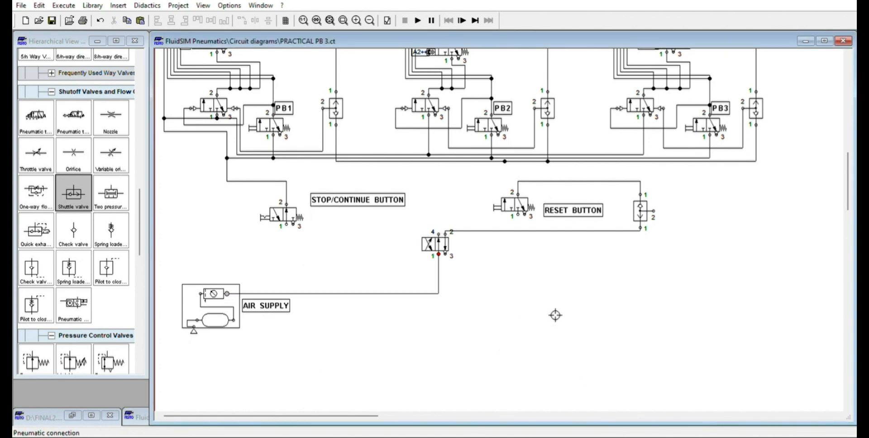
- Move the 4/n way valve lower and connect its port 4 to port 1 of both the reset and the stop/continue valve
key("ctrl+z")
key("ctrl+z")
key("ctrl+z")
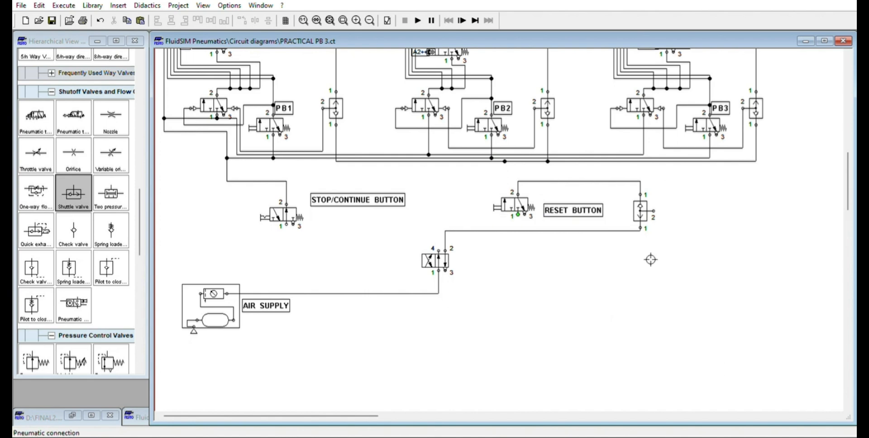
key("ctrl+z")
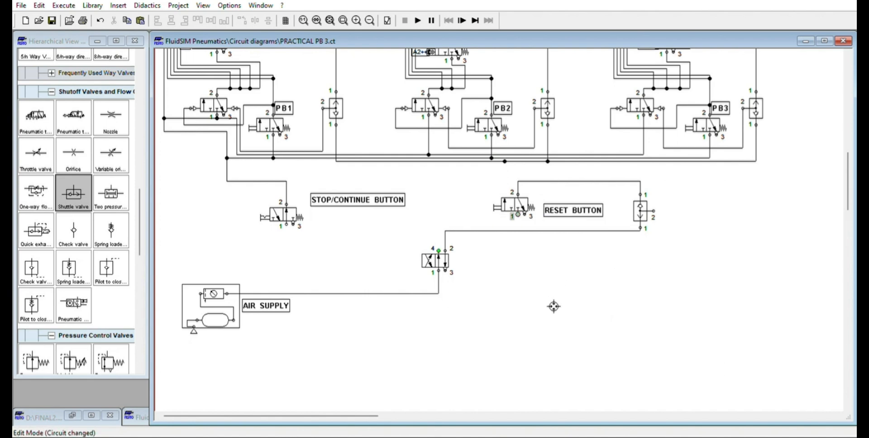
key("ctrl+z")
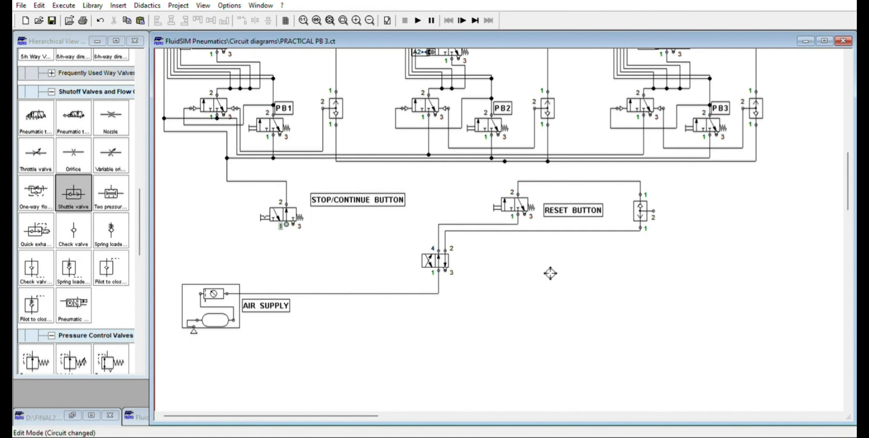
key("ctrl+z")
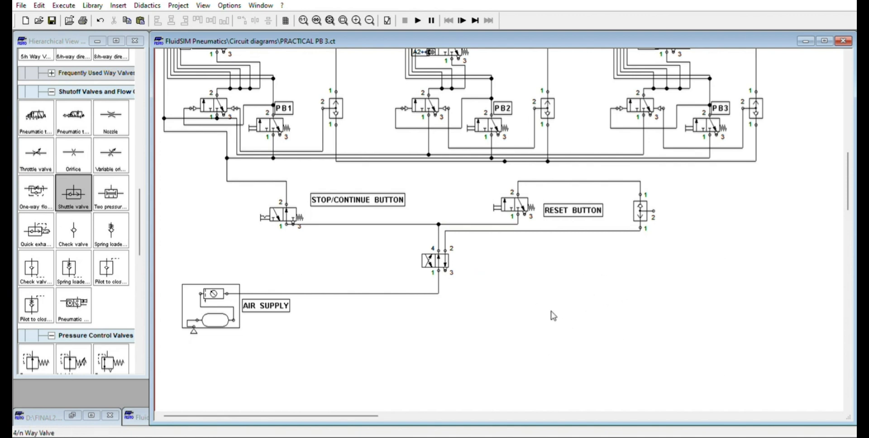
- Configure the 4/n way valve with manual actuation on its left side and spring return on its right side
key("ctrl+z")
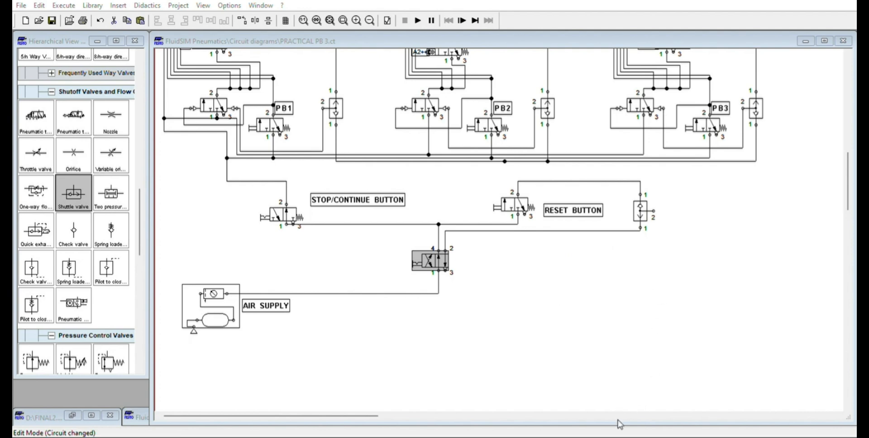
scroll(746, 334, "up", 3)
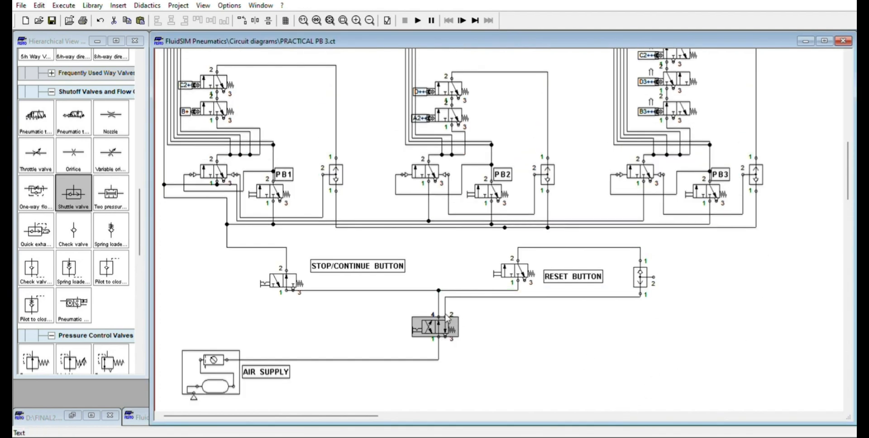
- Duplicate the STOP/CONTINUE BUTTON label beside the 4/n way valve and change its text to EMERGENCY BUTTON
left_click(358, 266)
key("ctrl+c")
key("ctrl+v")
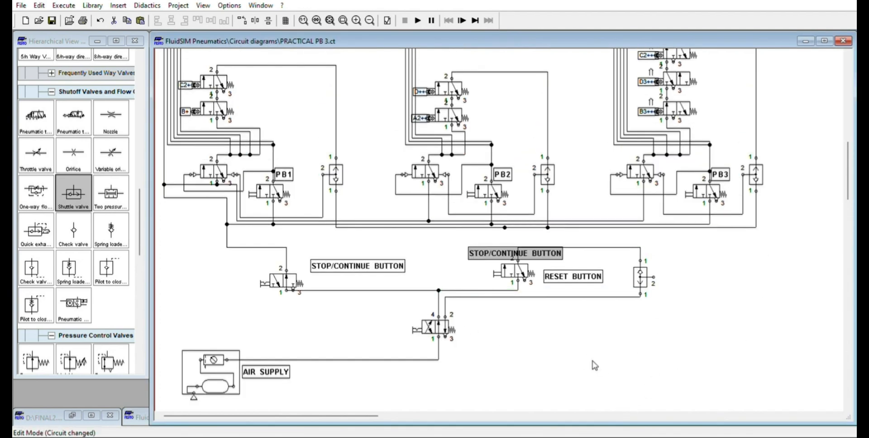
left_click_drag(630, 324, 621, 393)
left_click(624, 415)
double_click(623, 393)
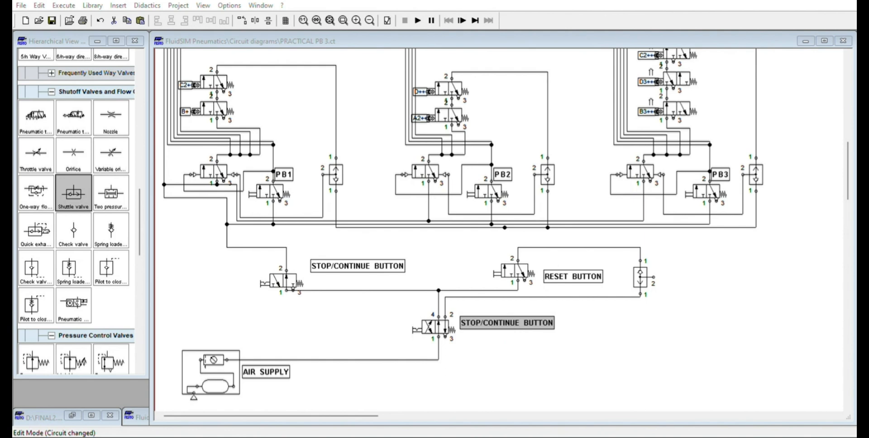
key("Return")
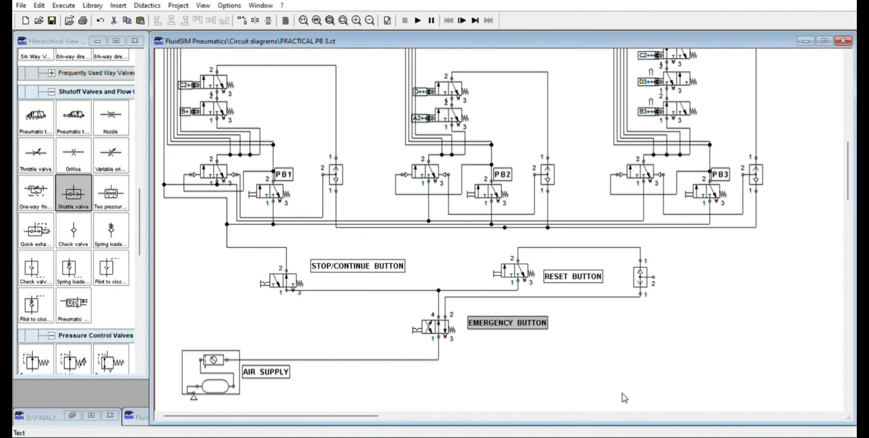
left_click_drag(638, 396, 625, 403)
- Move the shuttle valve fed by the reset and emergency valves up below actuator D and connect its port 2 to the line above the actuators
scroll(807, 370, "up", 5)
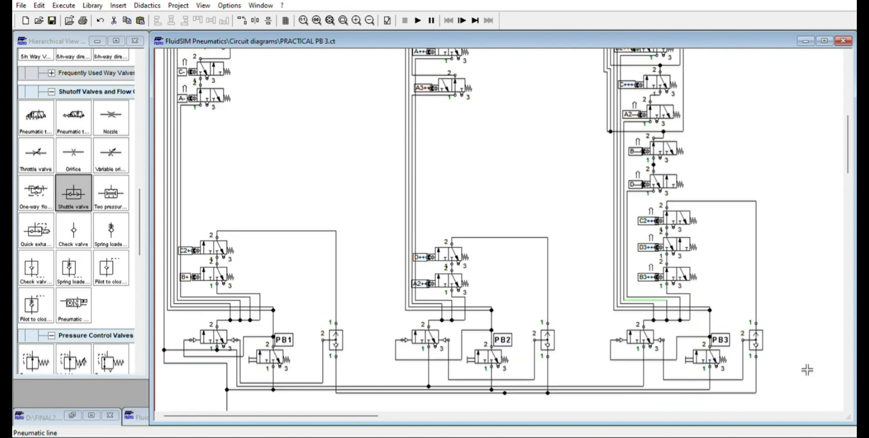
scroll(755, 414, "down", 4)
left_click_drag(329, 415, 408, 415)
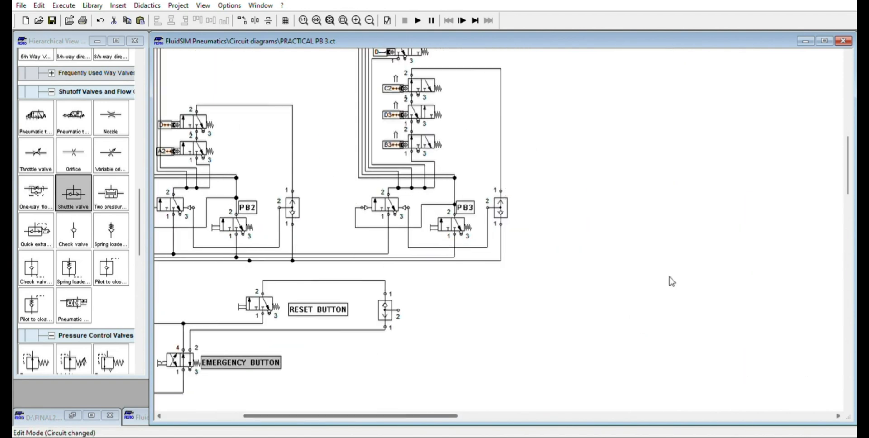
scroll(678, 242, "up", 5)
scroll(679, 245, "up", 5)
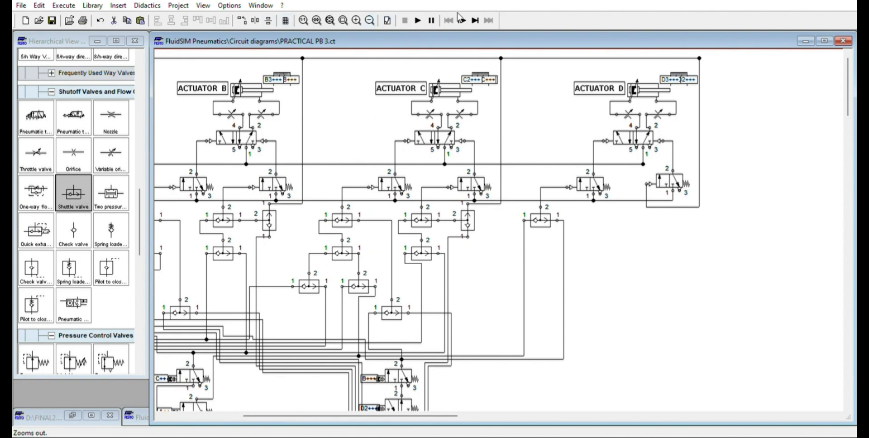
key("less")
key("less")
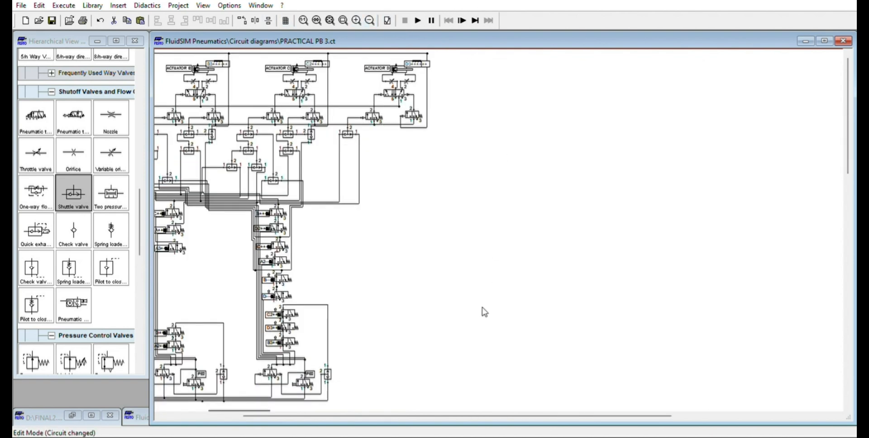
scroll(451, 357, "down", 1)
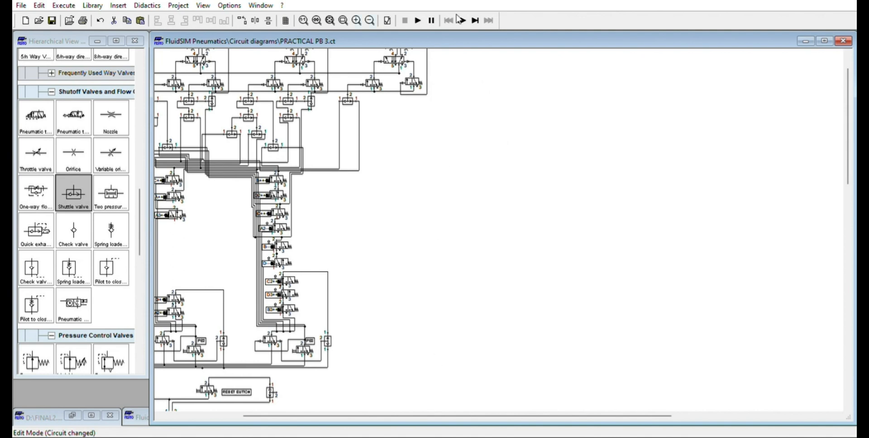
left_click(369, 21)
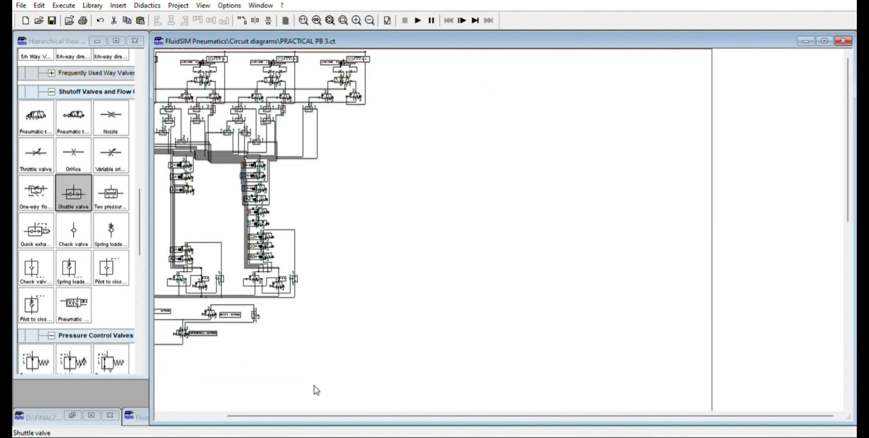
left_click_drag(314, 388, 434, 198)
key("ctrl+plus")
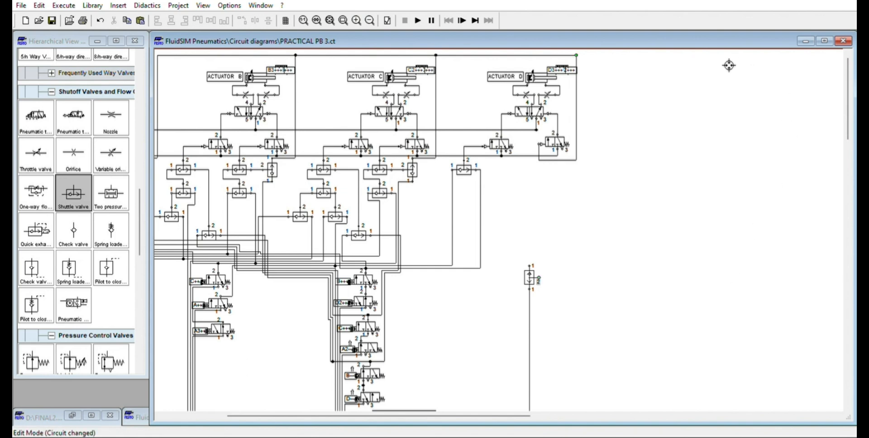
scroll(704, 243, "down", 5)
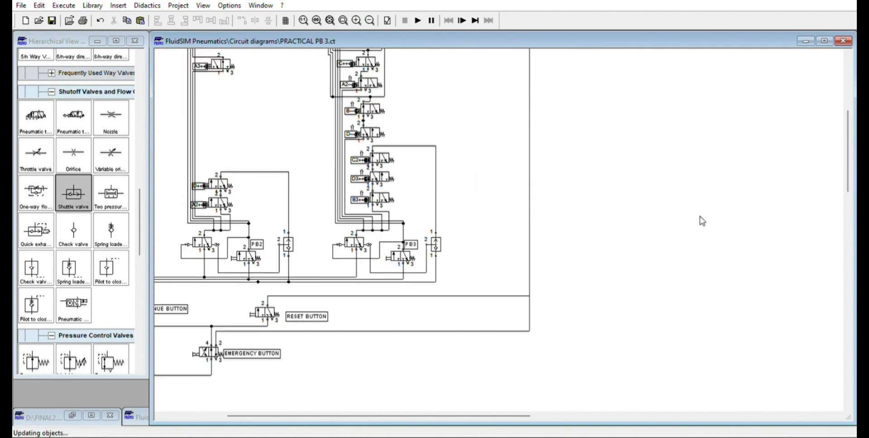
scroll(702, 221, "up", 1)
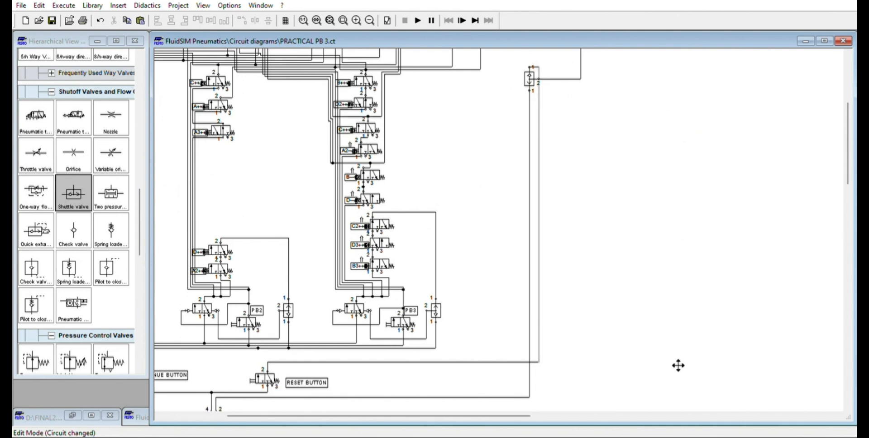
- Move the shuttle valve back beside the RESET BUTTON label and reroute the reset valve's line directly to its upper port 1
left_click_drag(529, 77, 395, 380)
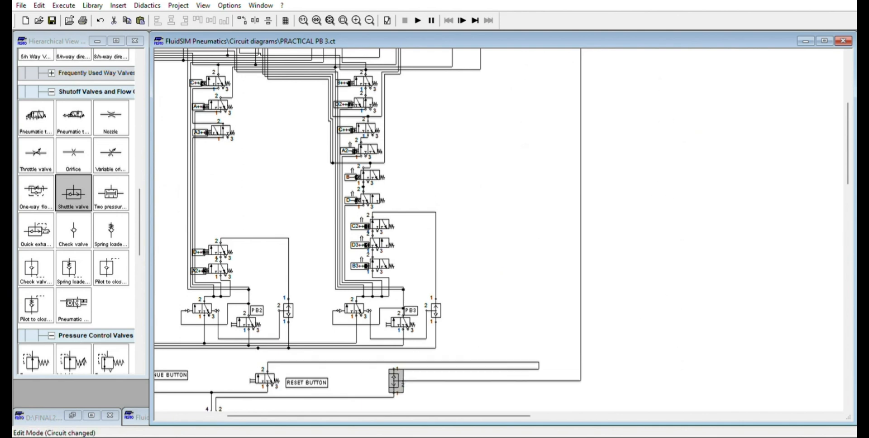
left_click(688, 421)
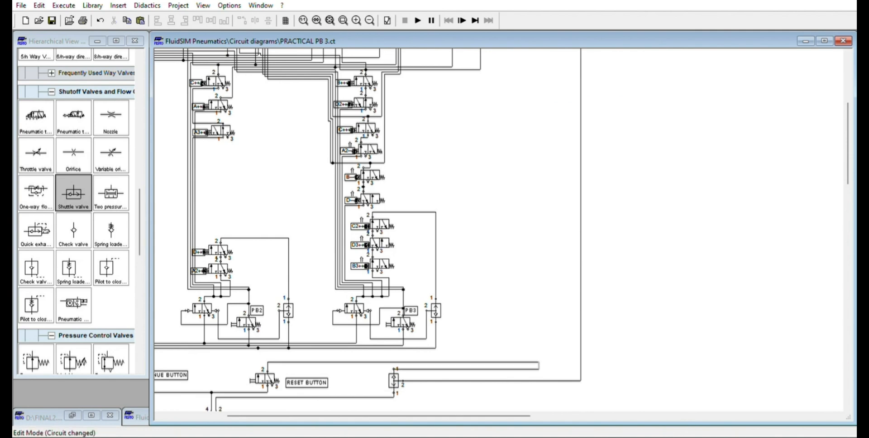
key("Delete")
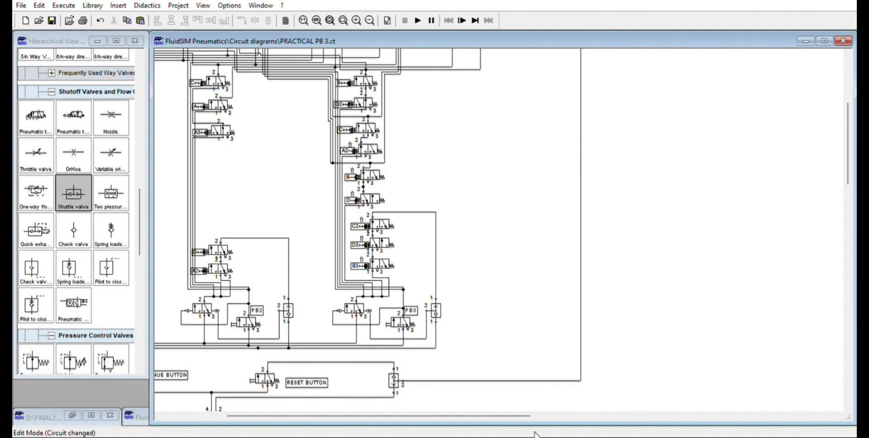
- Move the air supply unit and its label together closer to the emergency valve
scroll(535, 434, "down", 3)
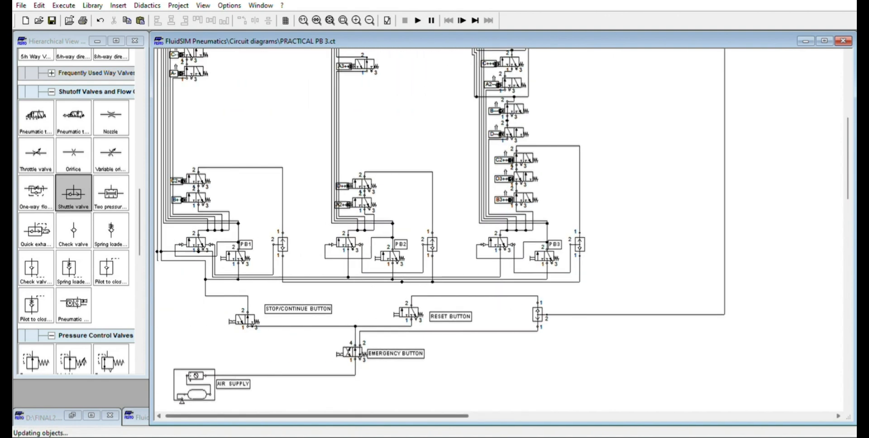
left_click_drag(379, 416, 315, 416)
scroll(260, 407, "down", 2)
left_click_drag(254, 380, 165, 317)
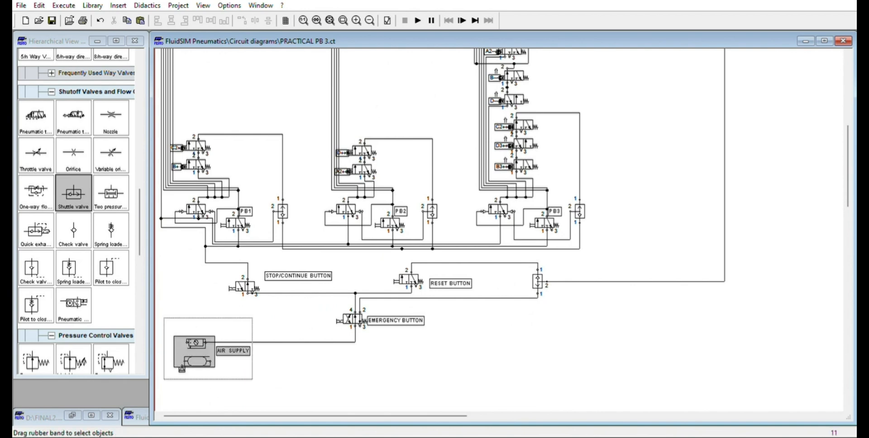
left_click_drag(199, 352, 208, 341)
left_click_drag(261, 404, 286, 421)
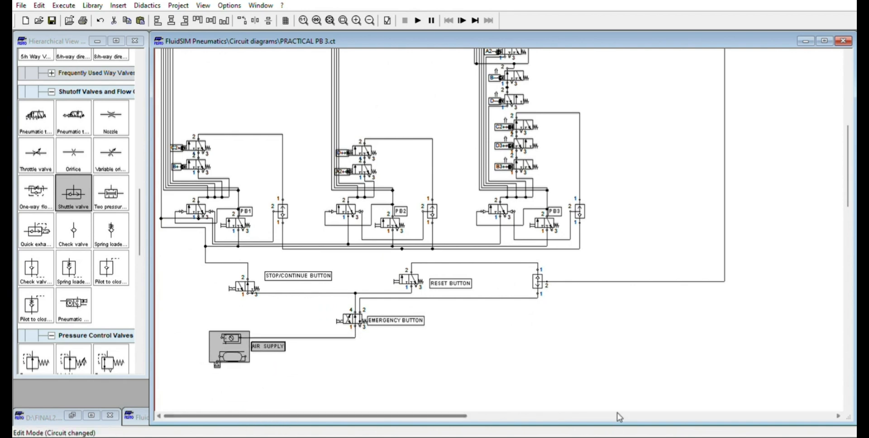
left_click(702, 322)
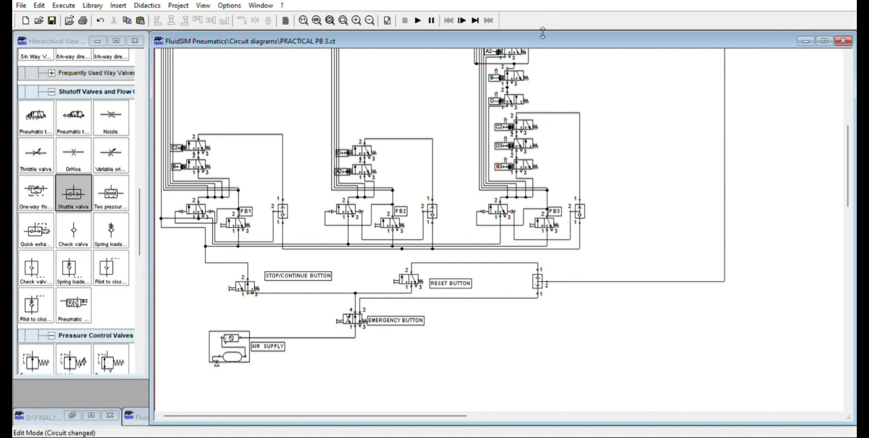
- Fit the whole circuit in view, run the simulation briefly and stop it
left_click(369, 20)
left_click(370, 20)
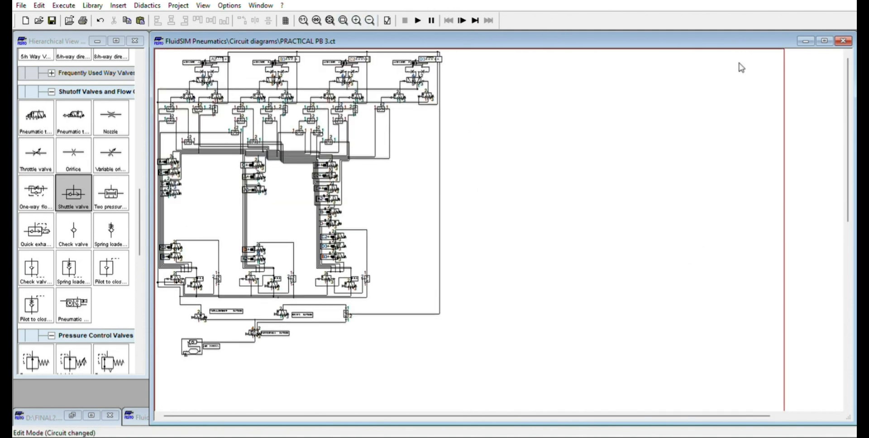
key("F9")
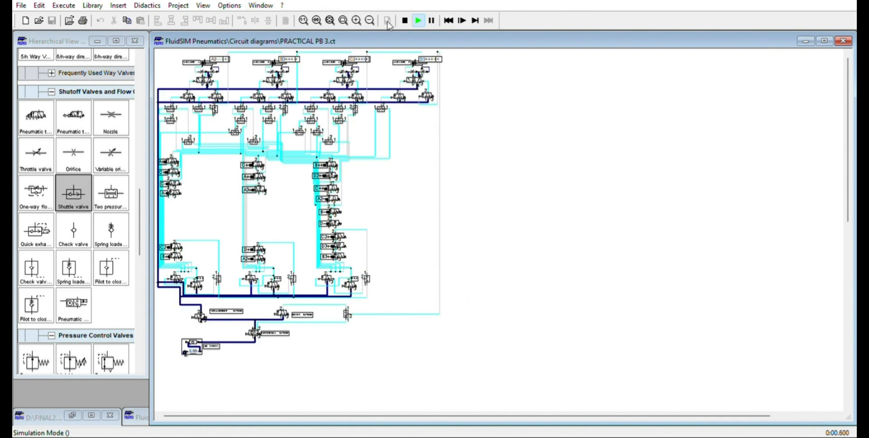
key("F5")
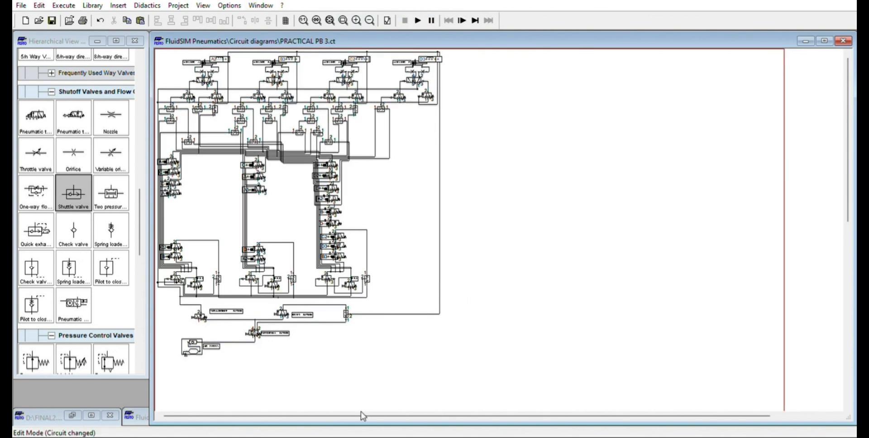
- Shift the stop/continue valve slightly upward, clear of the supply line feeding its port 1
scroll(408, 272, "up", 4)
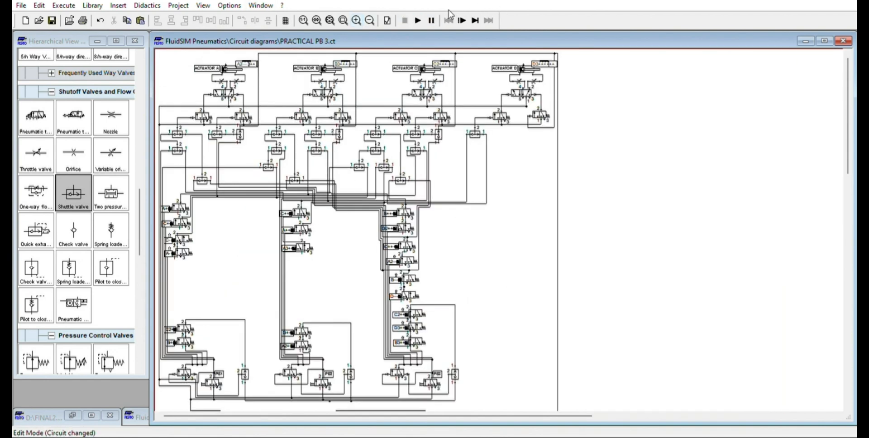
scroll(408, 271, "down", 5)
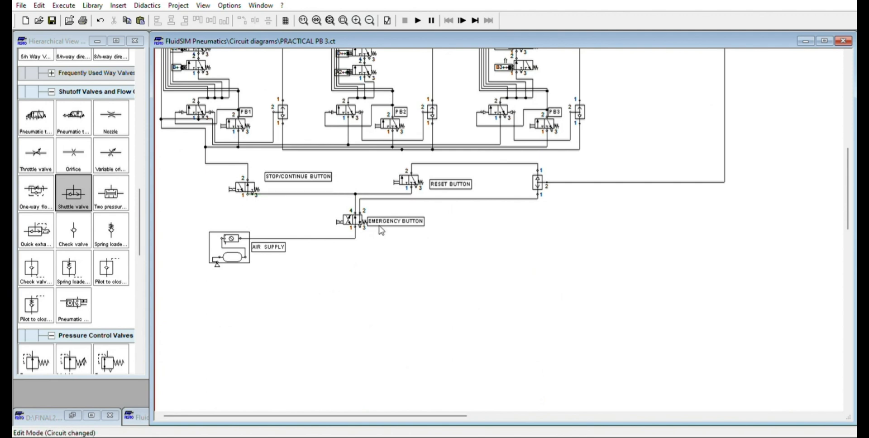
mouse_move(306, 219)
left_mouse_down()
mouse_move(310, 203)
mouse_move(311, 210)
left_mouse_up()
left_click(452, 194)
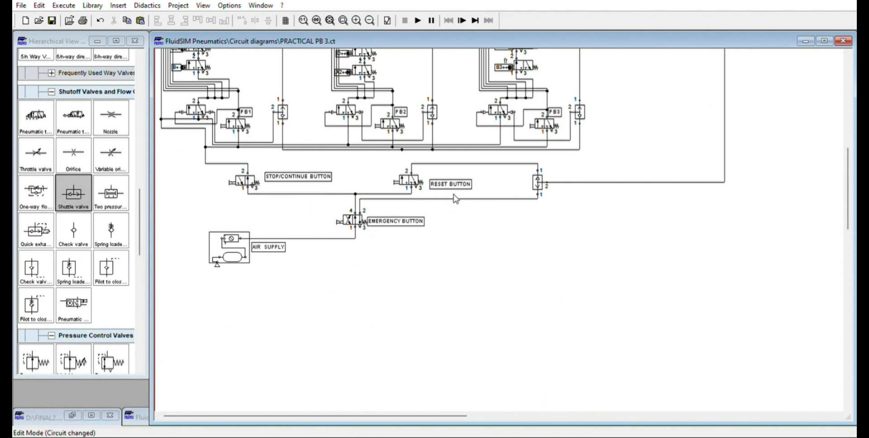
- Simulate the complete circuit again to test the emergency button, and stop the simulation
scroll(453, 194, "up", 5)
scroll(454, 198, "up", 5)
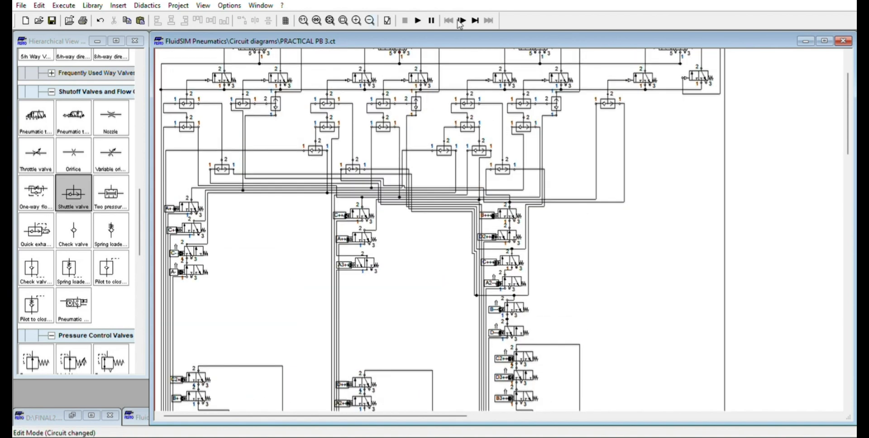
scroll(472, 178, "down", 3)
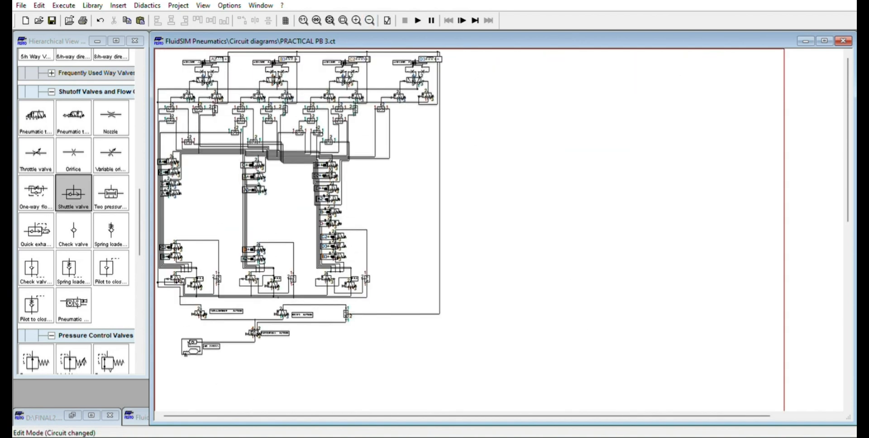
key("F9")
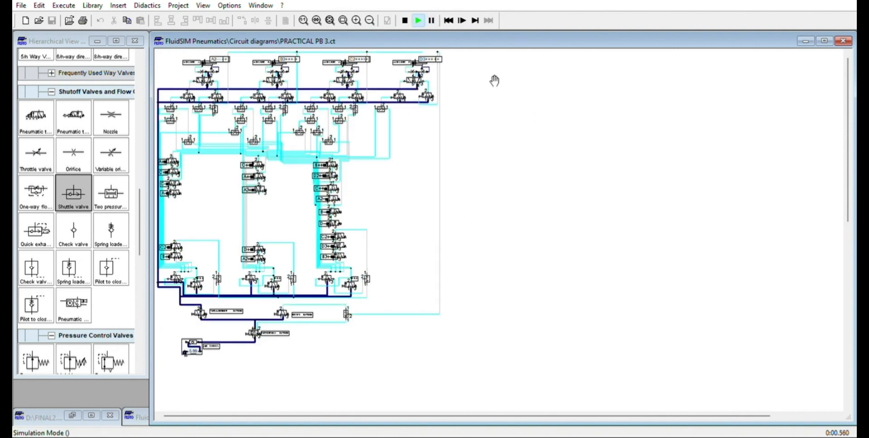
left_click(250, 347)
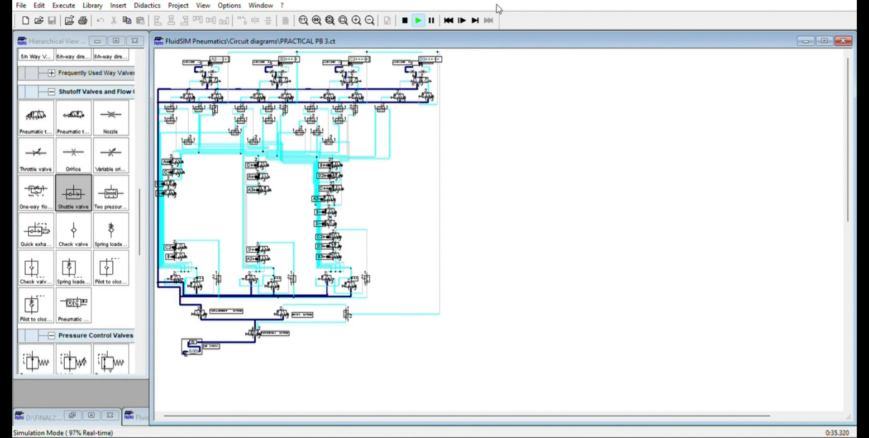
left_click(405, 20)
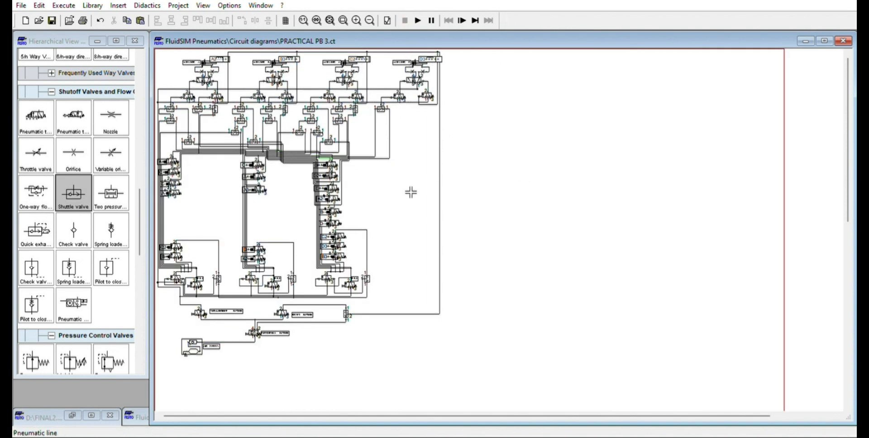
left_click(543, 187)
left_click(411, 219)
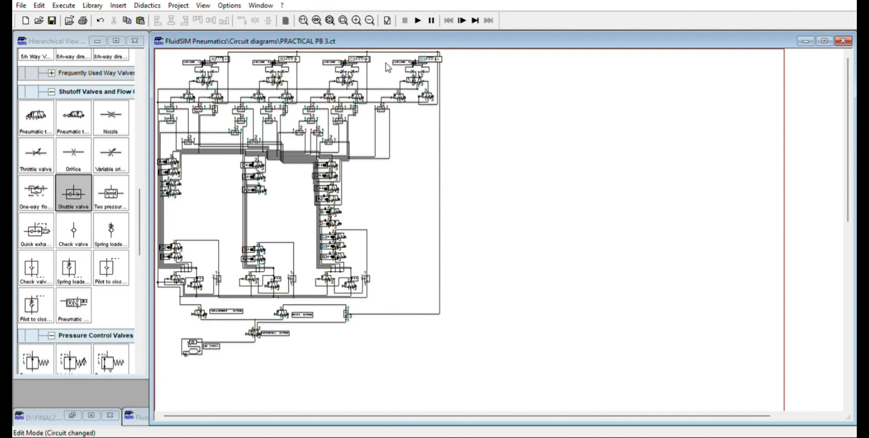
scroll(456, 136, "up", 1)
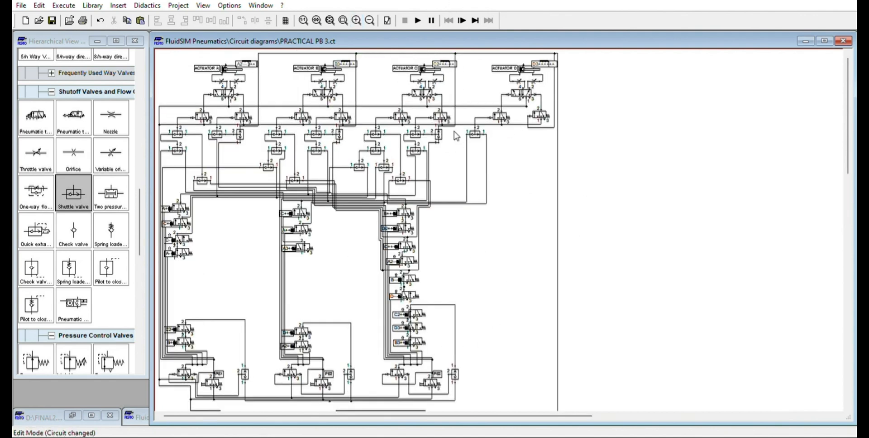
scroll(456, 135, "down", 5)
scroll(456, 135, "up", 5)
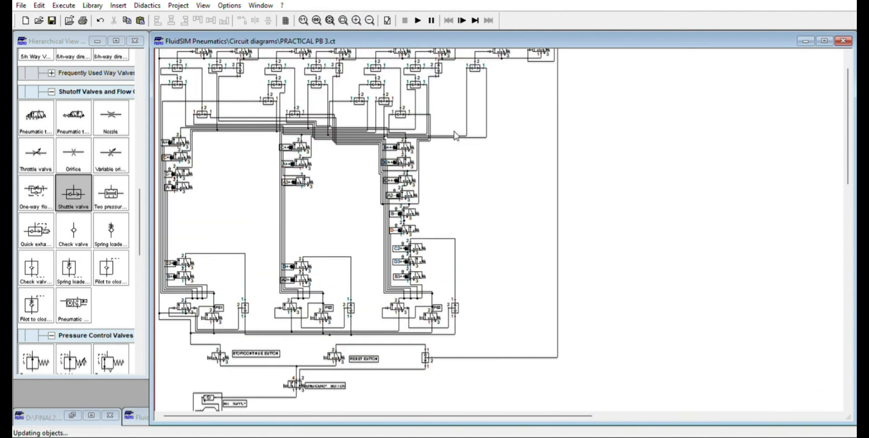
left_click(520, 256)
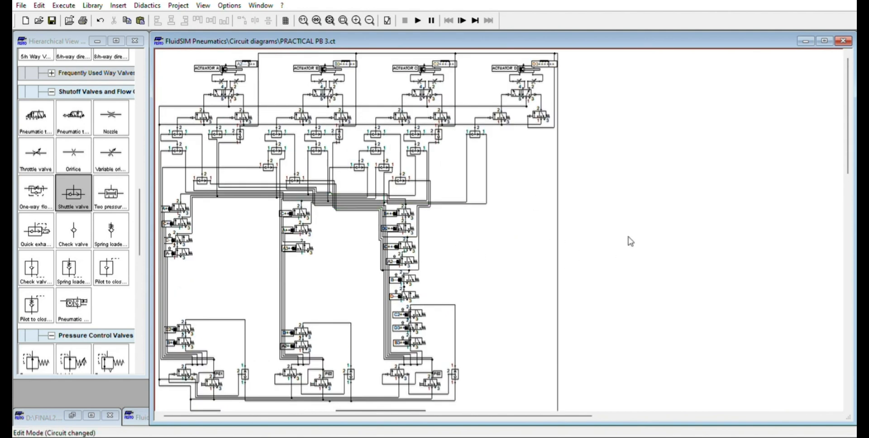